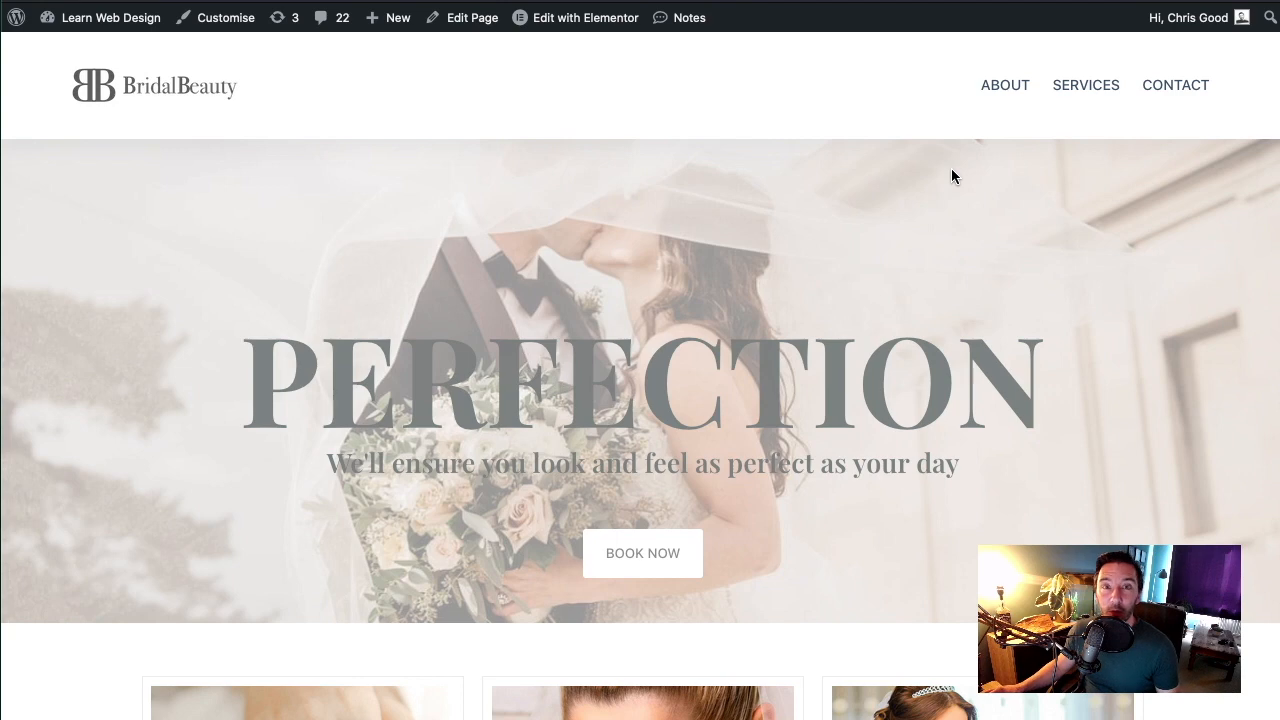
Examine the BridalBeauty home page, checking how the logo and navigation header behave as the content sections move beneath it
scroll(688, 320, "down", 5)
scroll(688, 320, "up", 5)
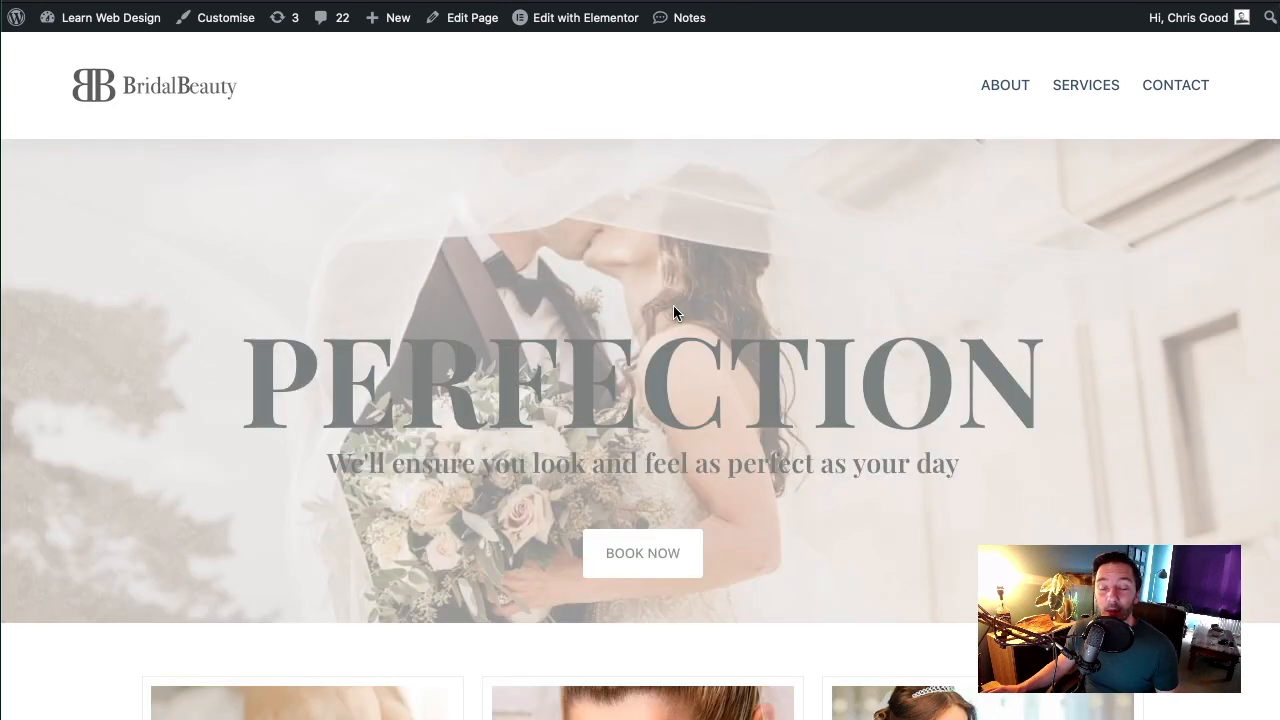
scroll(543, 217, "down", 2)
scroll(585, 222, "up", 2)
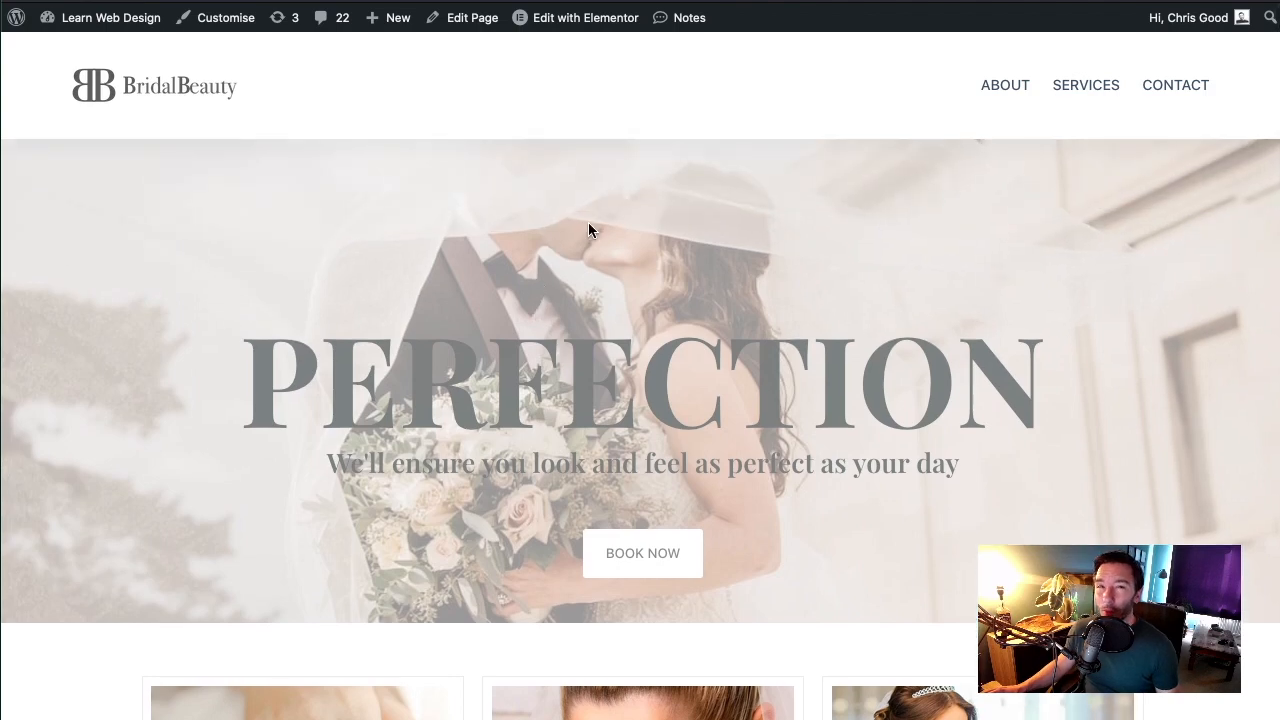
scroll(566, 214, "down", 4)
scroll(634, 231, "up", 4)
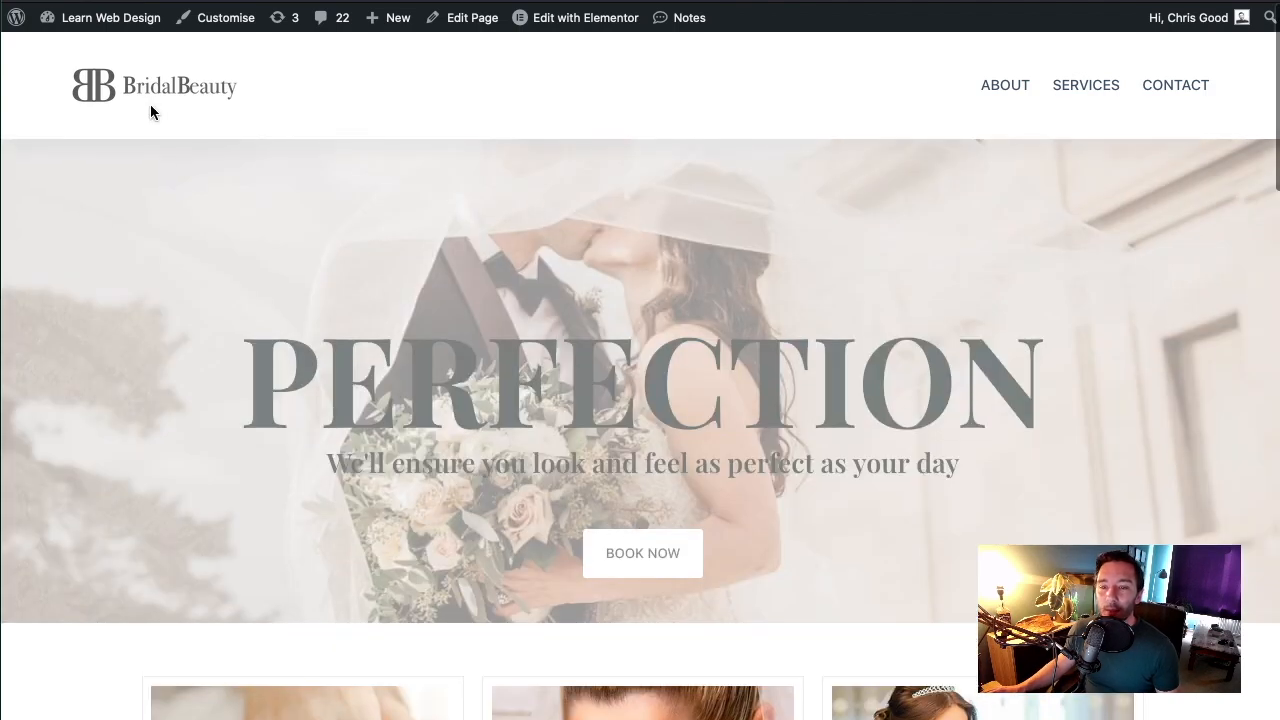
scroll(569, 269, "down", 1)
scroll(567, 268, "up", 1)
scroll(775, 132, "down", 1)
scroll(775, 132, "down", 6)
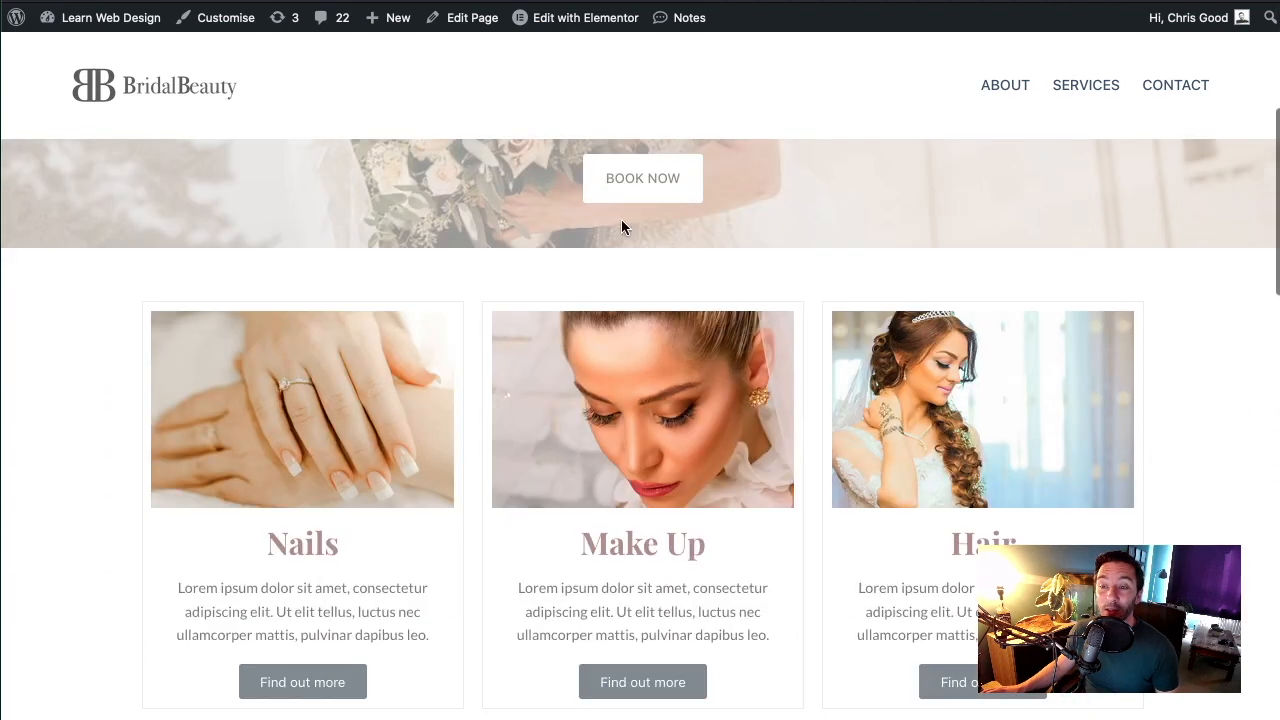
scroll(909, 208, "down", 8)
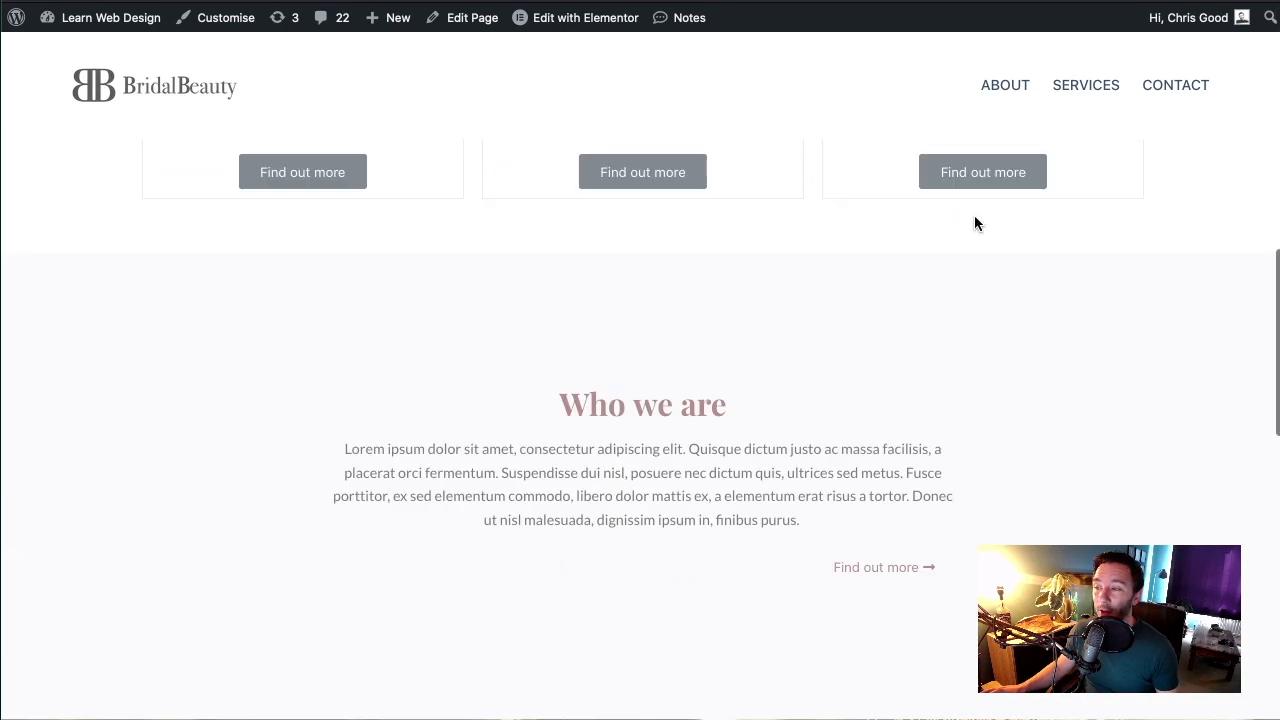
scroll(795, 234, "down", 2)
scroll(771, 235, "up", 14)
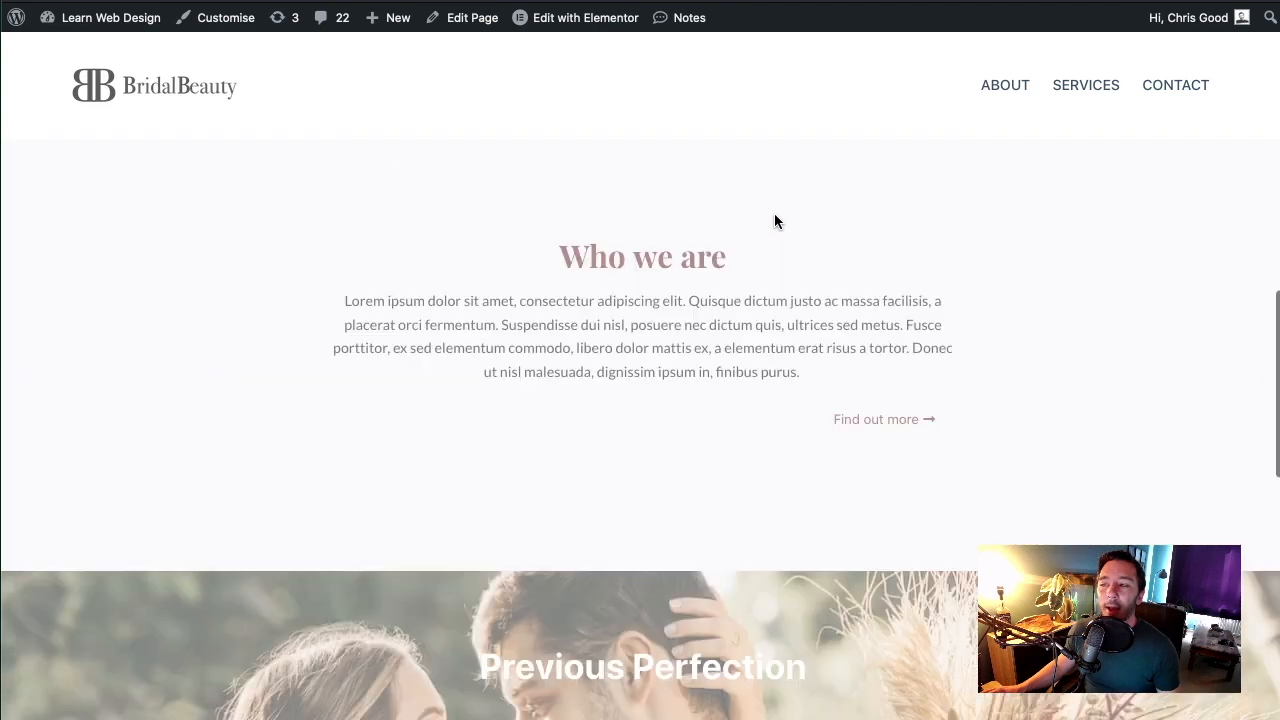
scroll(800, 130, "up", 3)
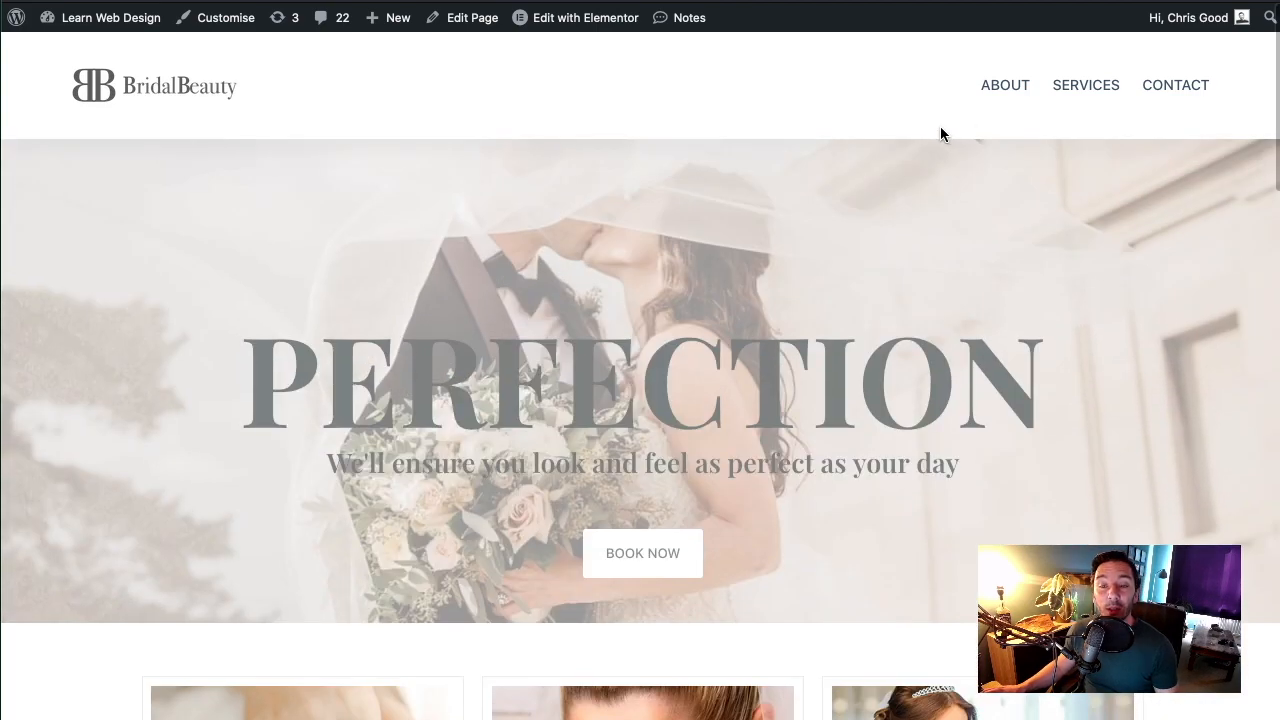
scroll(797, 167, "down", 3)
scroll(681, 208, "up", 3)
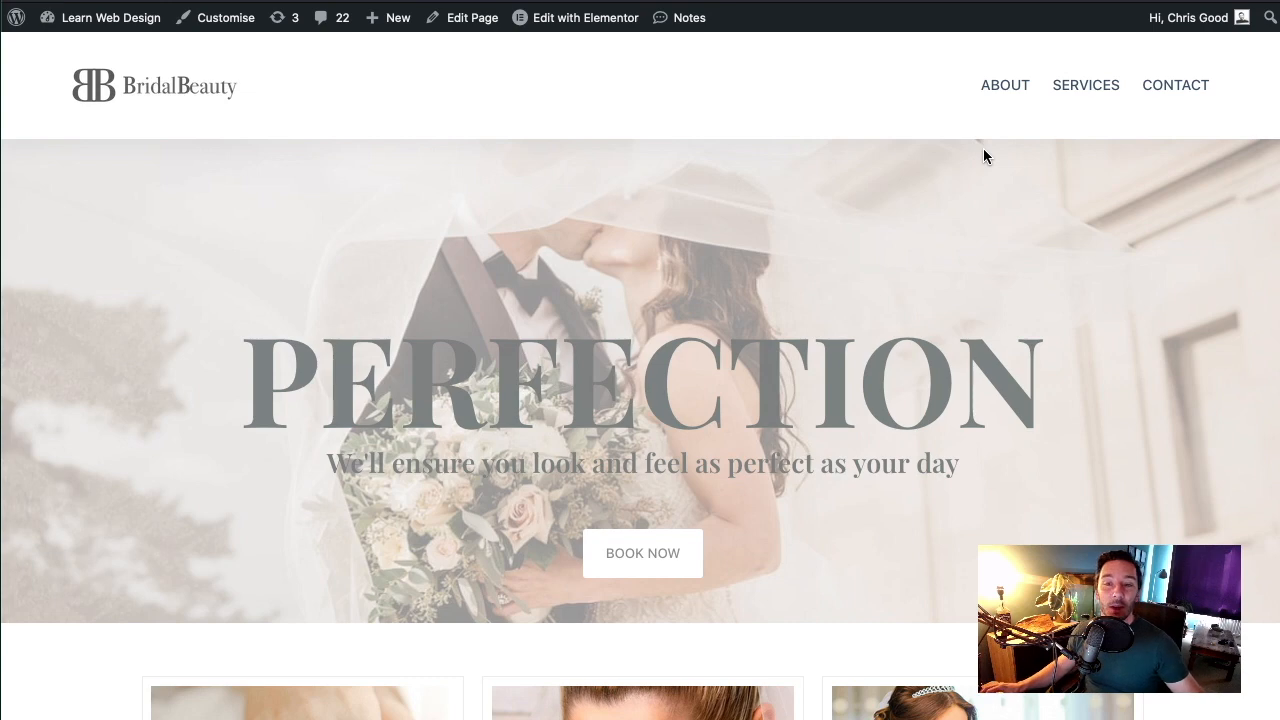
scroll(595, 220, "down", 5)
scroll(601, 218, "down", 13)
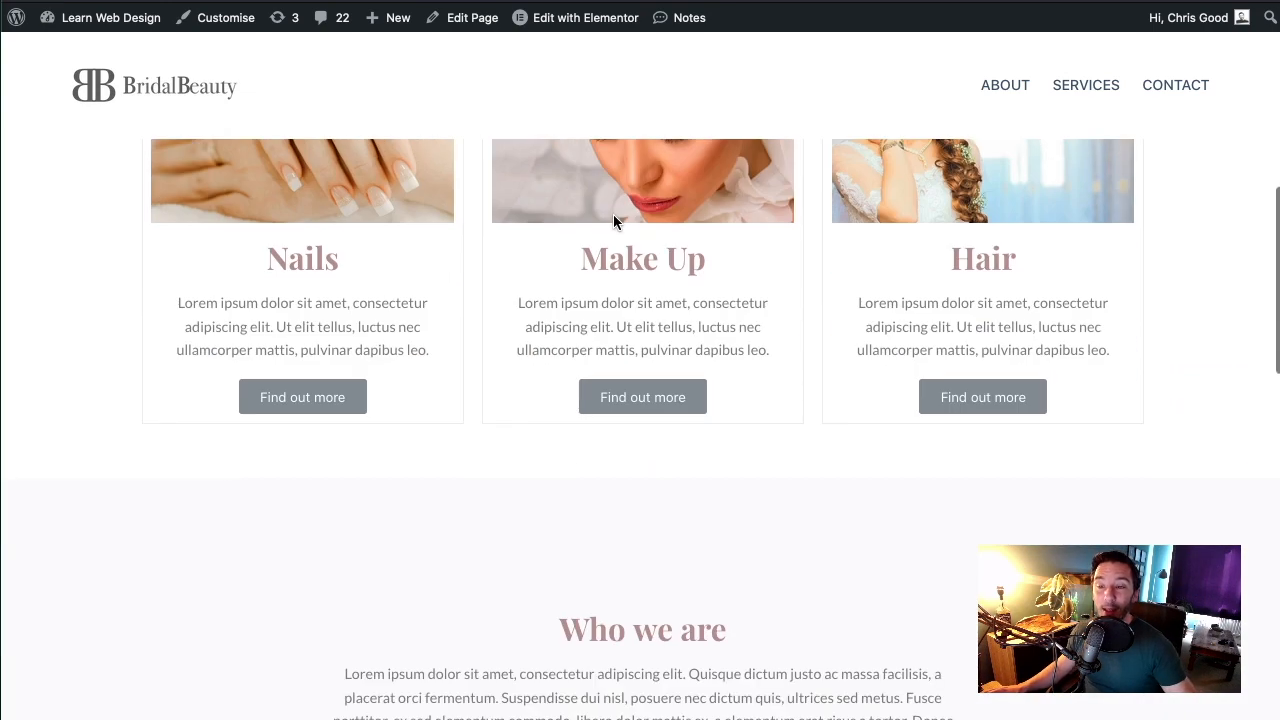
scroll(784, 166, "down", 3)
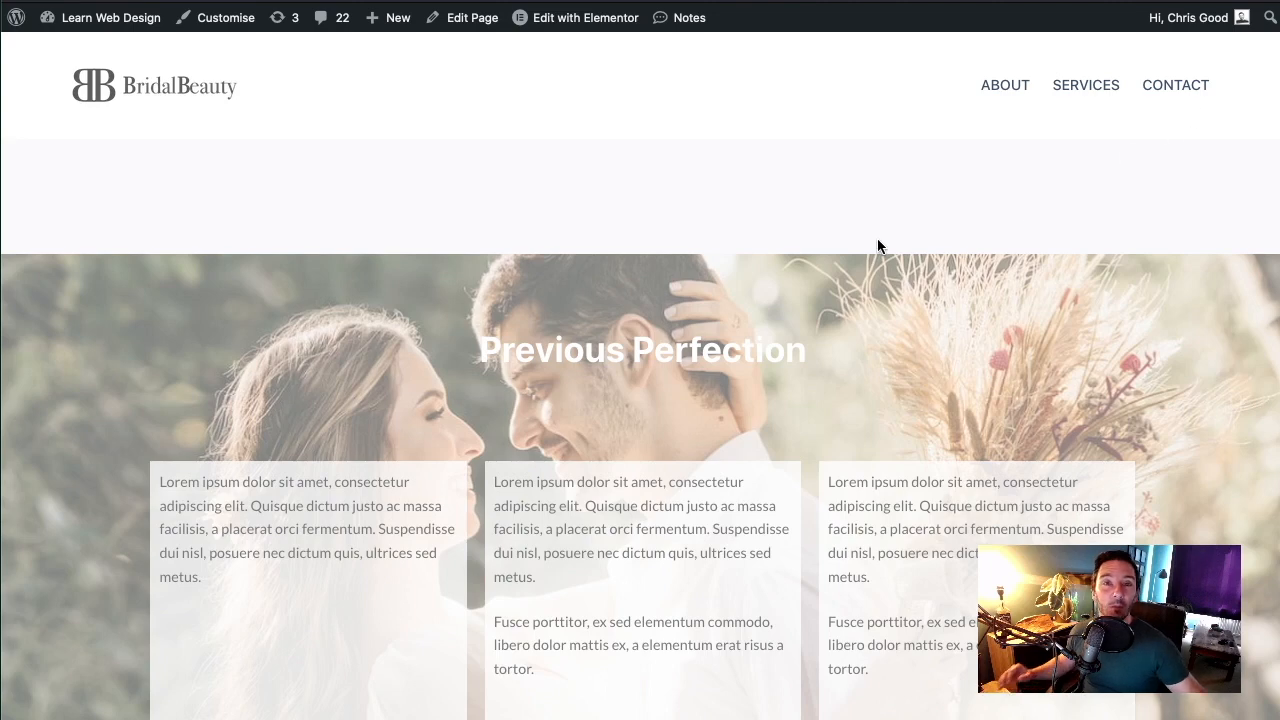
scroll(611, 277, "down", 11)
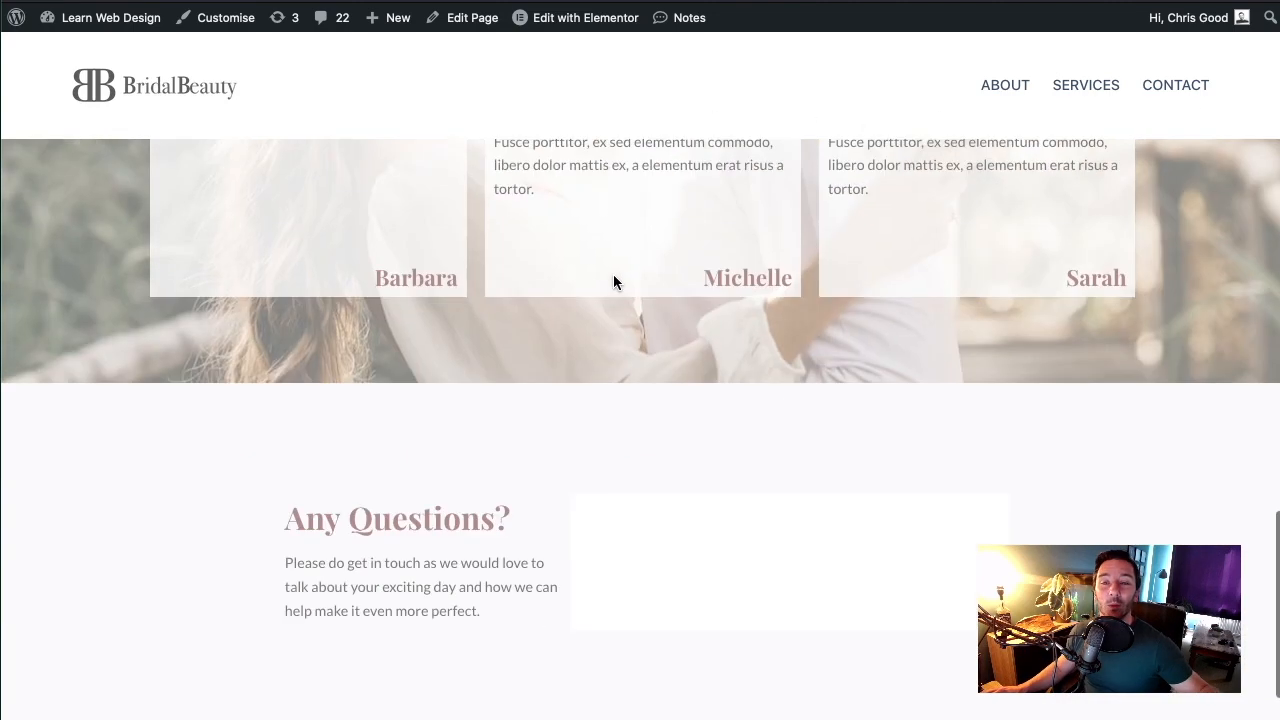
scroll(626, 260, "up", 13)
scroll(520, 140, "up", 5)
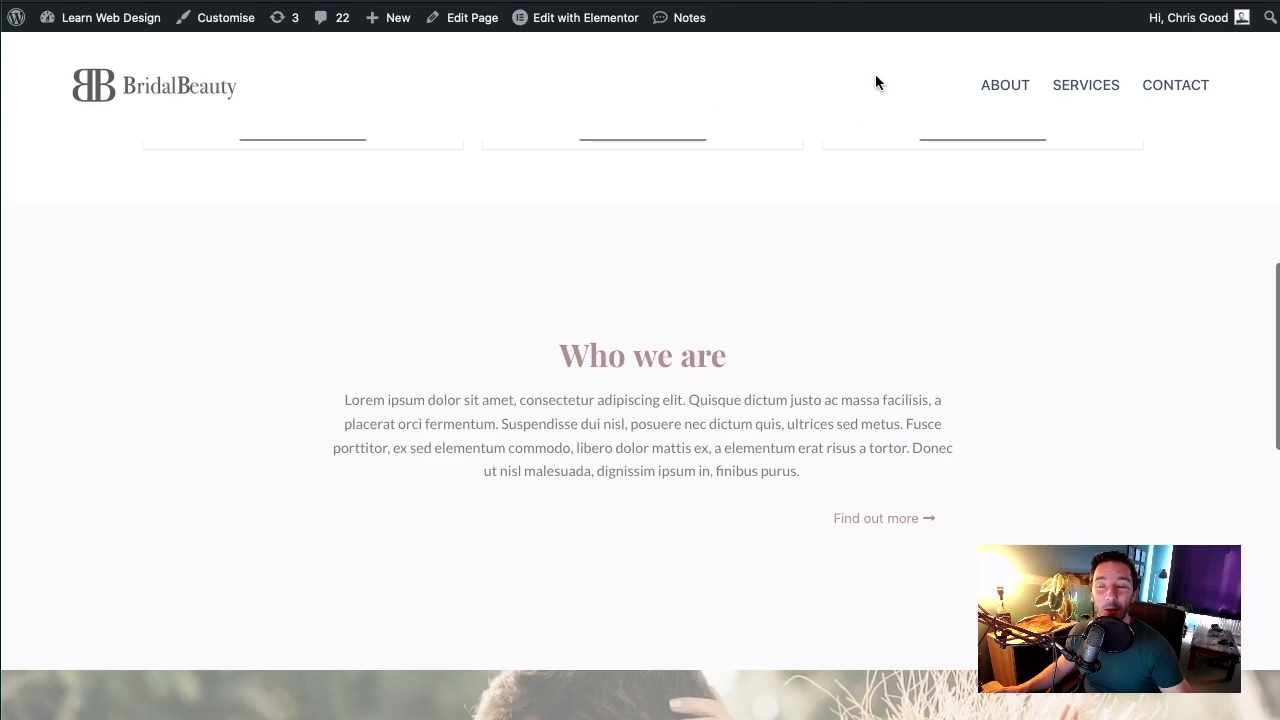
scroll(743, 163, "down", 10)
scroll(748, 170, "up", 15)
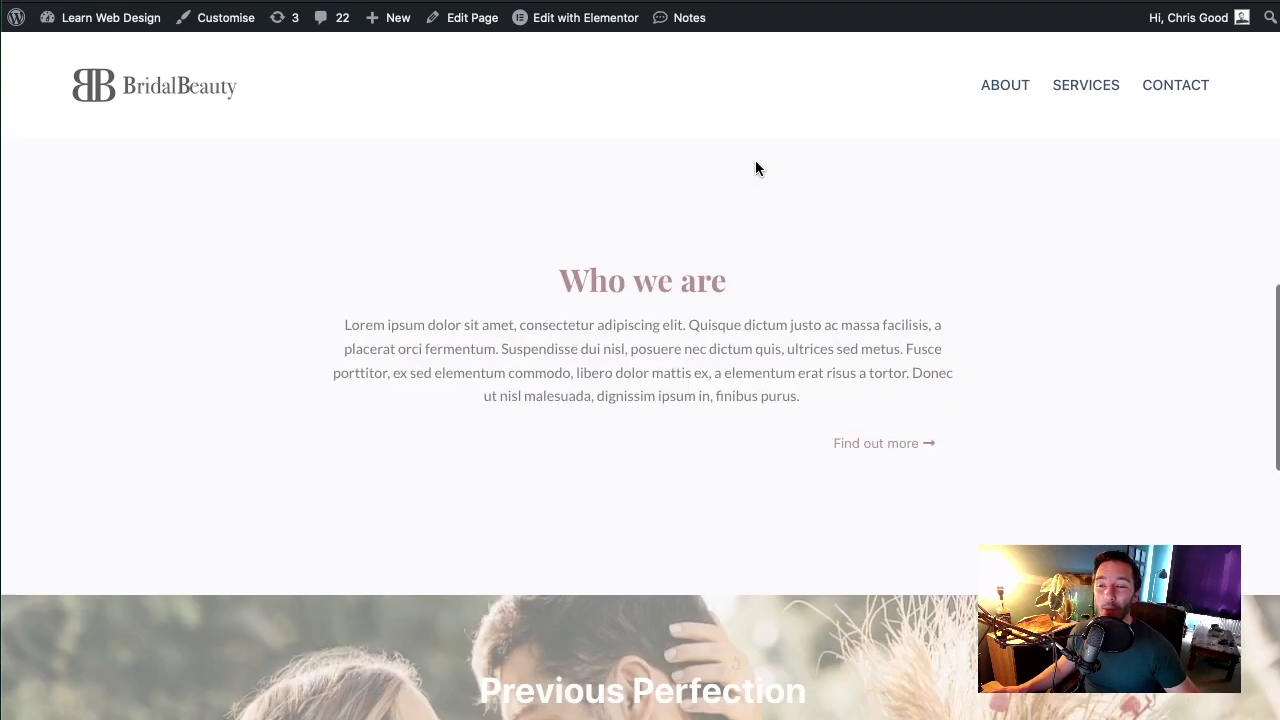
scroll(805, 250, "down", 2)
scroll(980, 220, "up", 2)
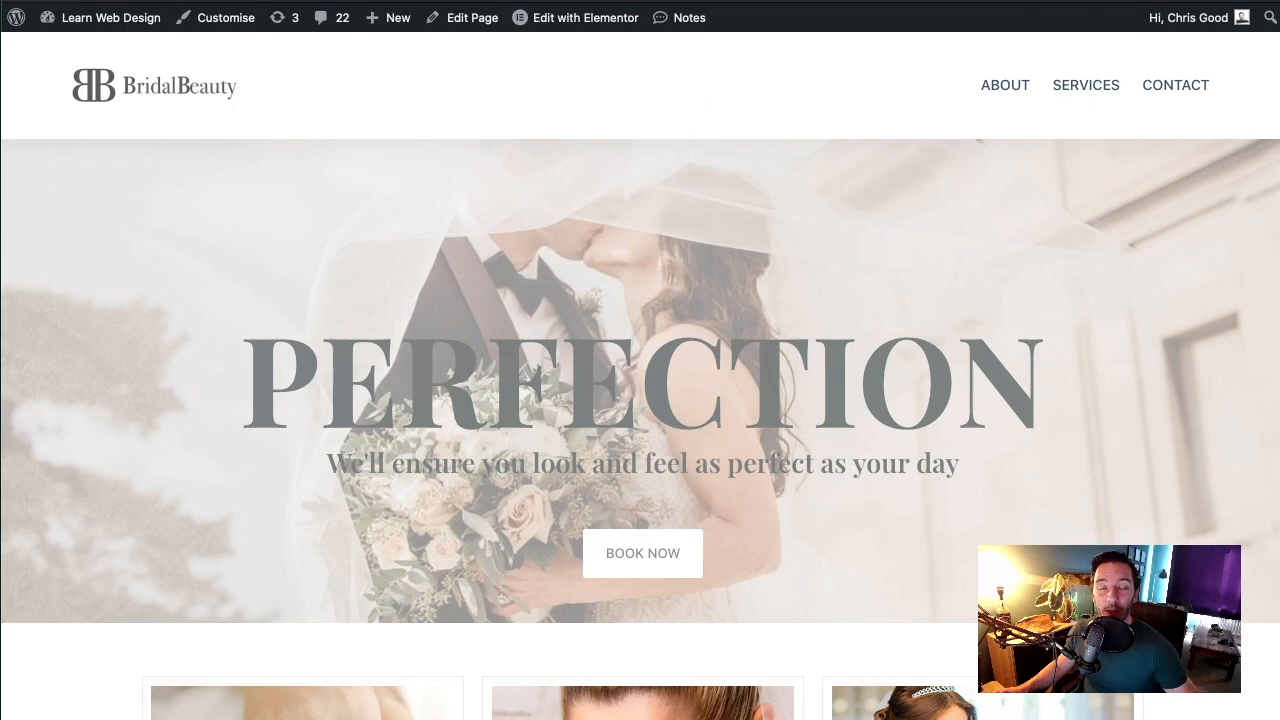
Switch to the WordPress dashboard and activate the installed Hello Elementor theme
key("ctrl+Tab")
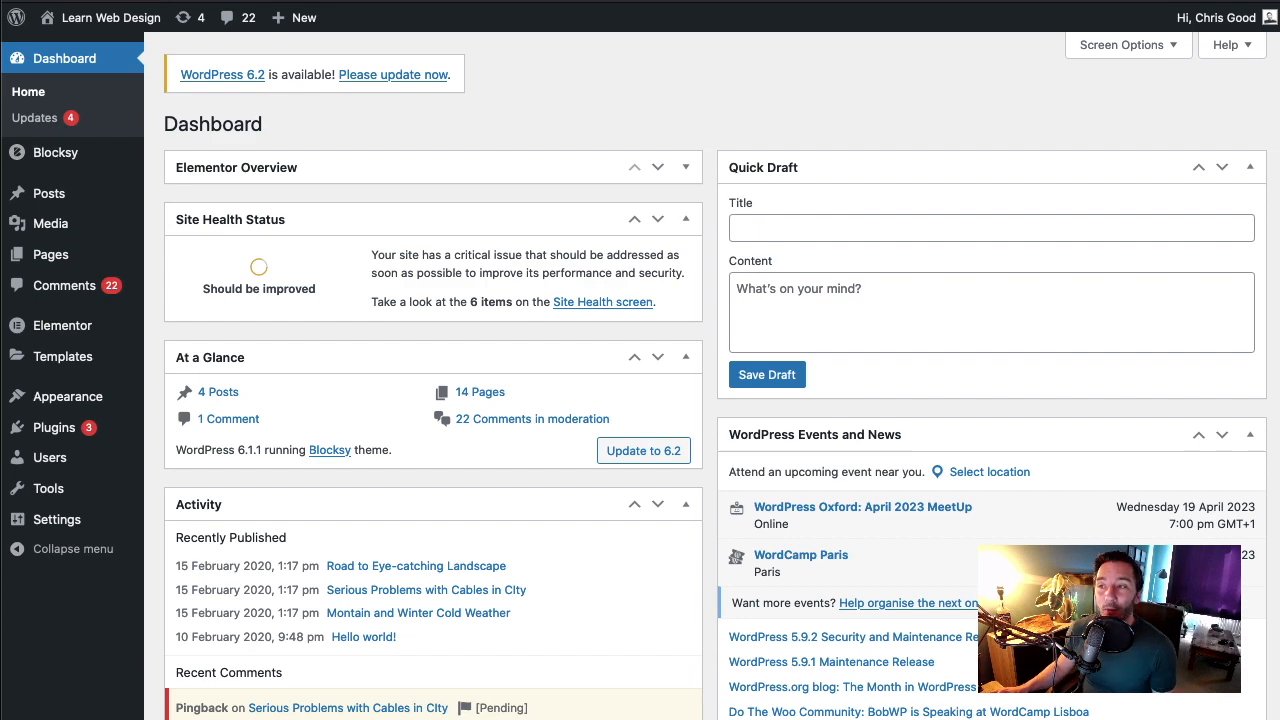
key("ctrl+Tab")
key("ctrl+Tab")
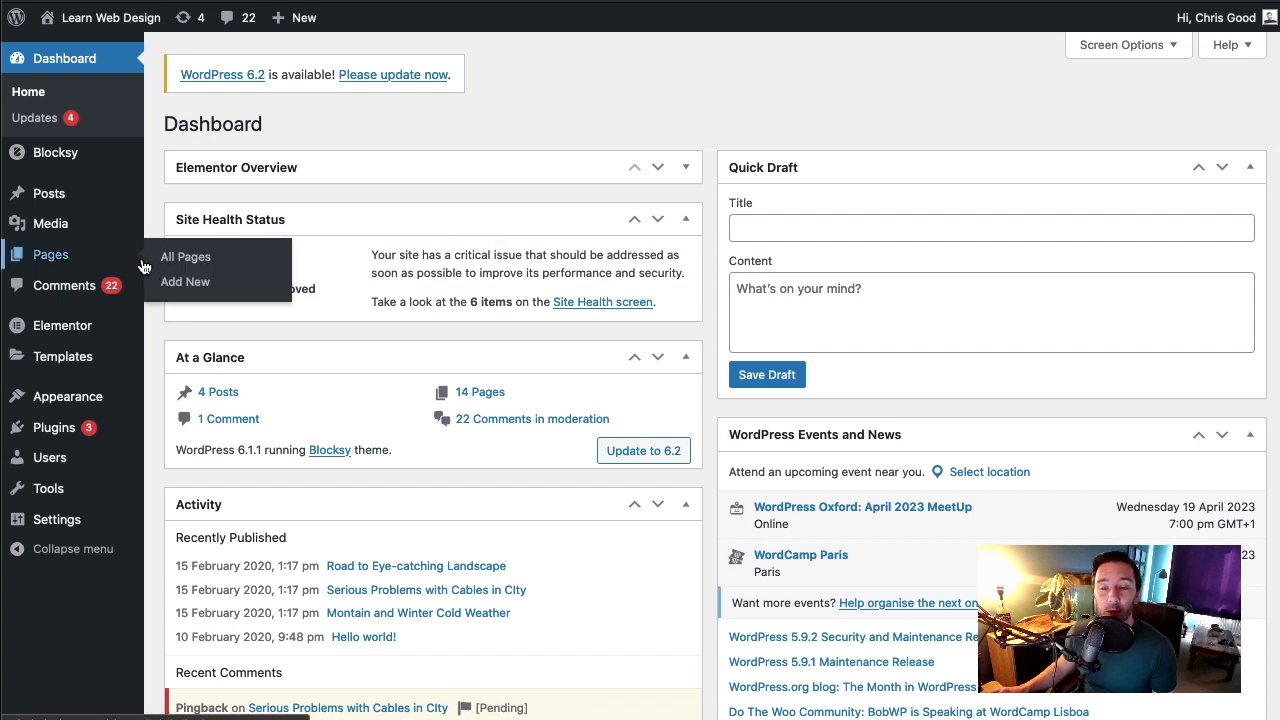
mouse_move(80, 398)
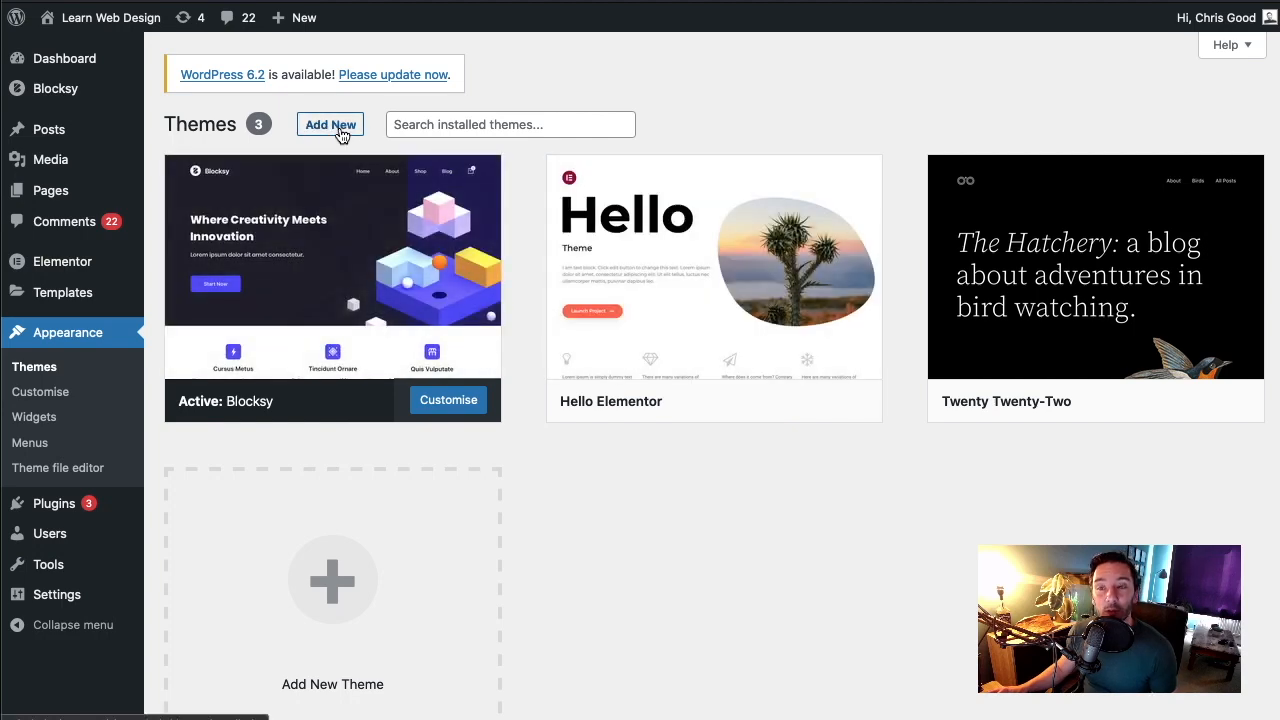
mouse_move(686, 380)
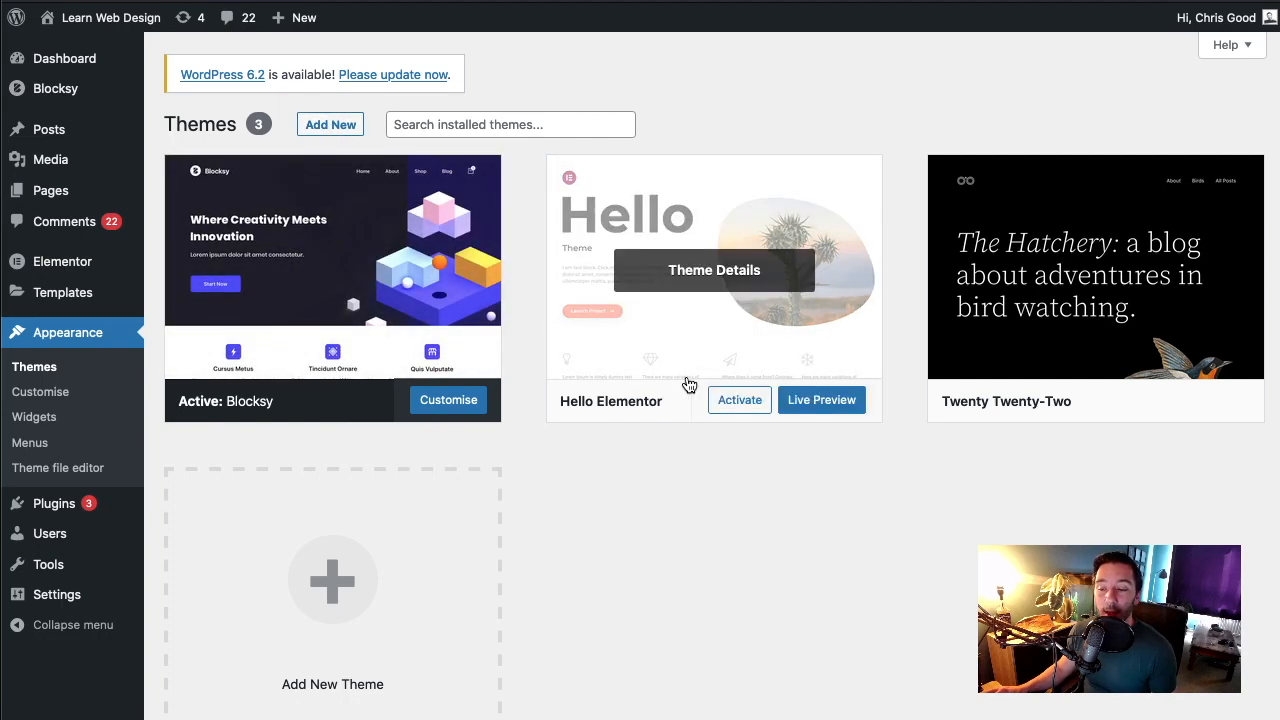
left_click(739, 400)
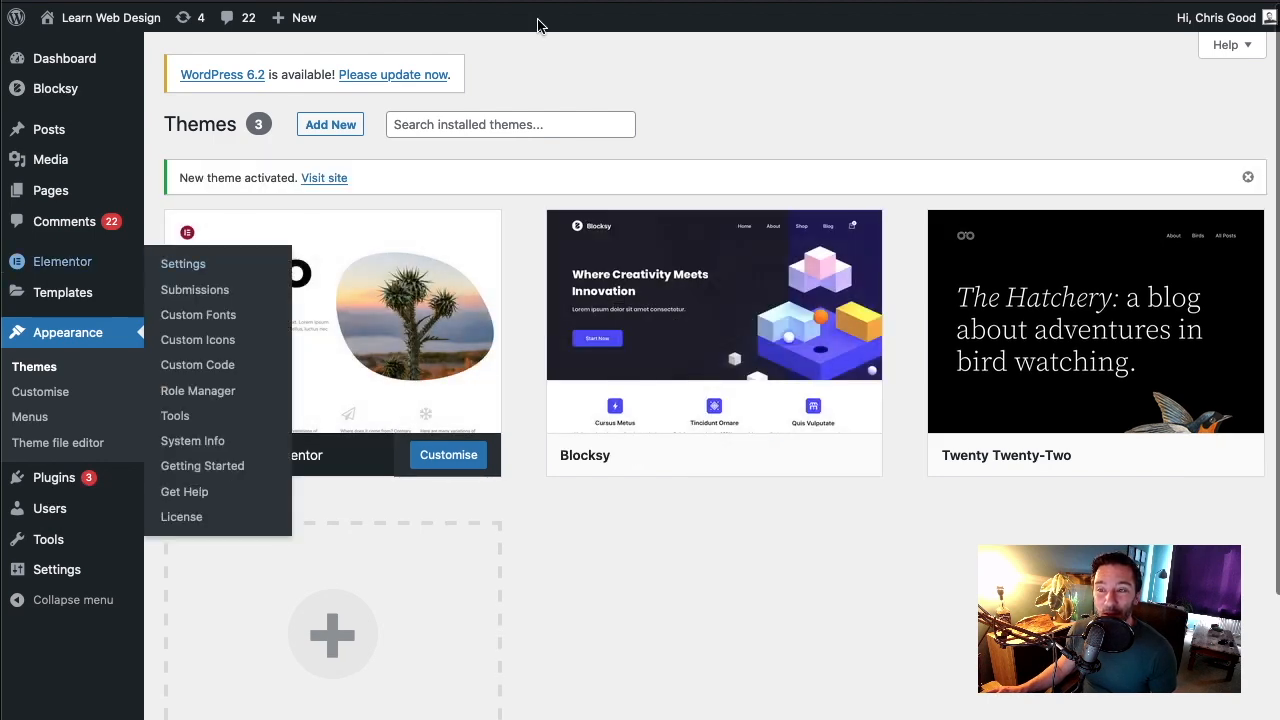
Reload the live home page and examine its header, content and footer under the Hello Elementor theme
left_click(548, 1)
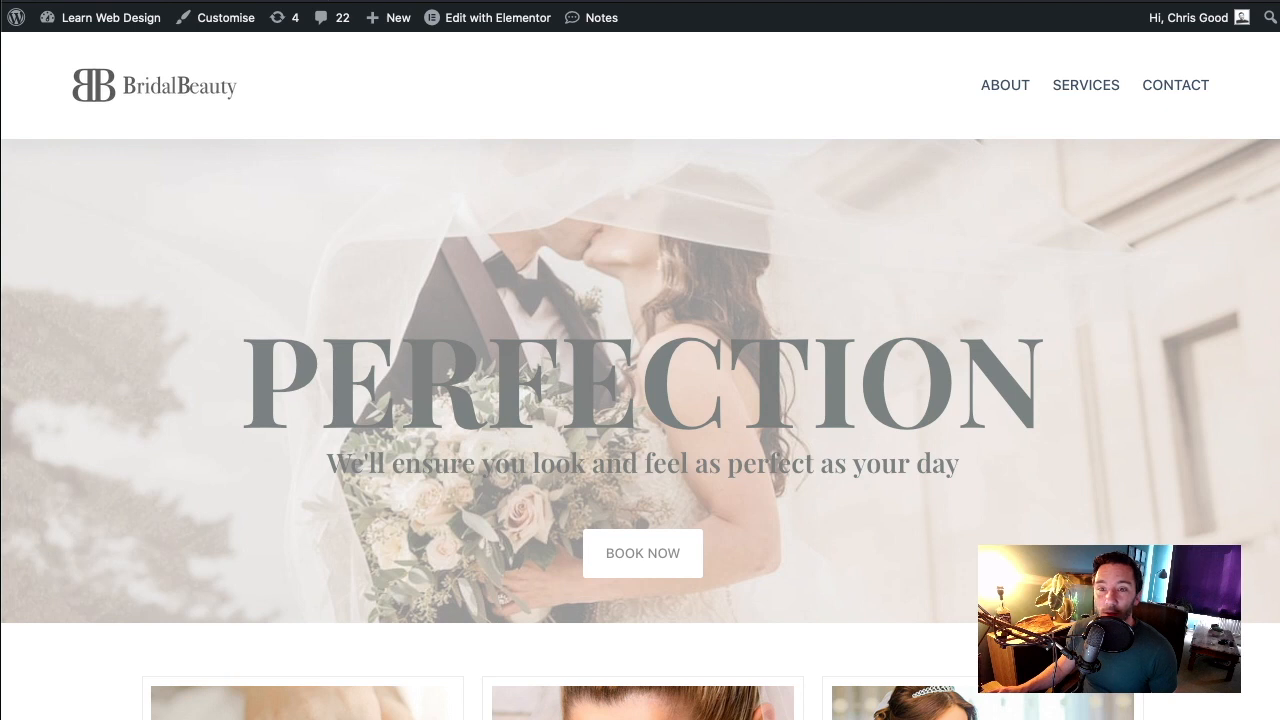
key("super+r")
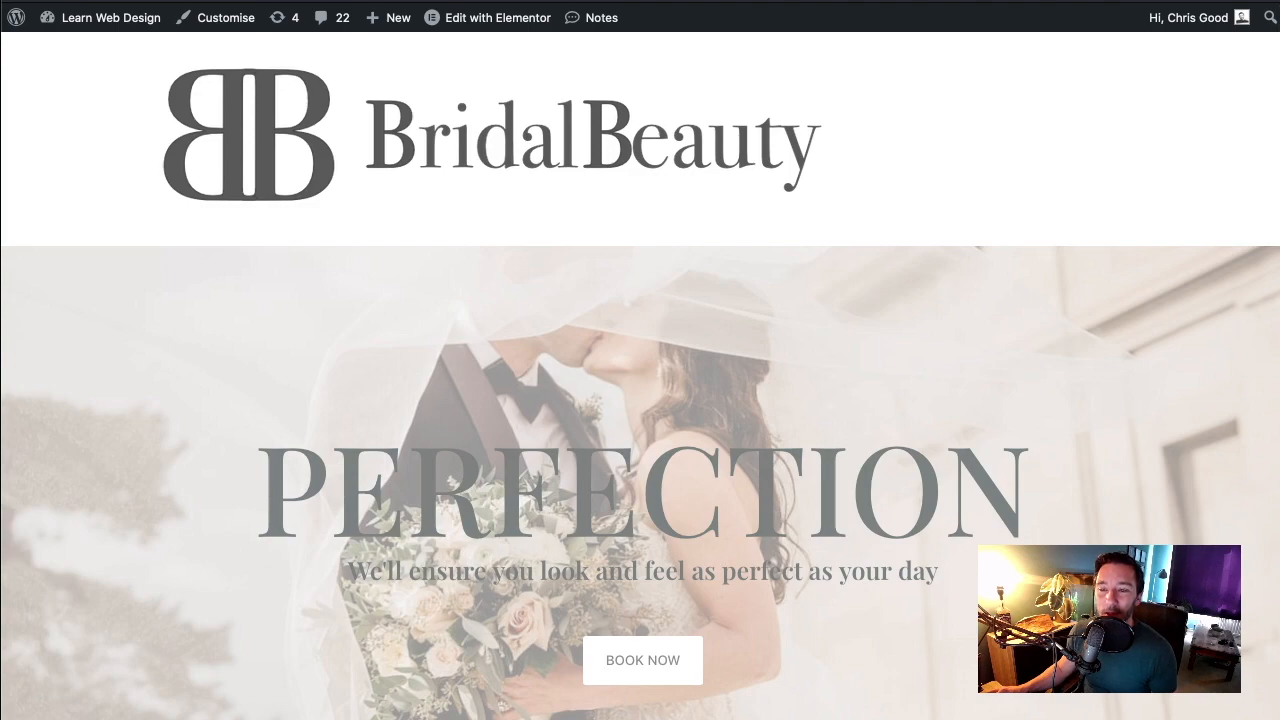
scroll(560, 350, "down", 15)
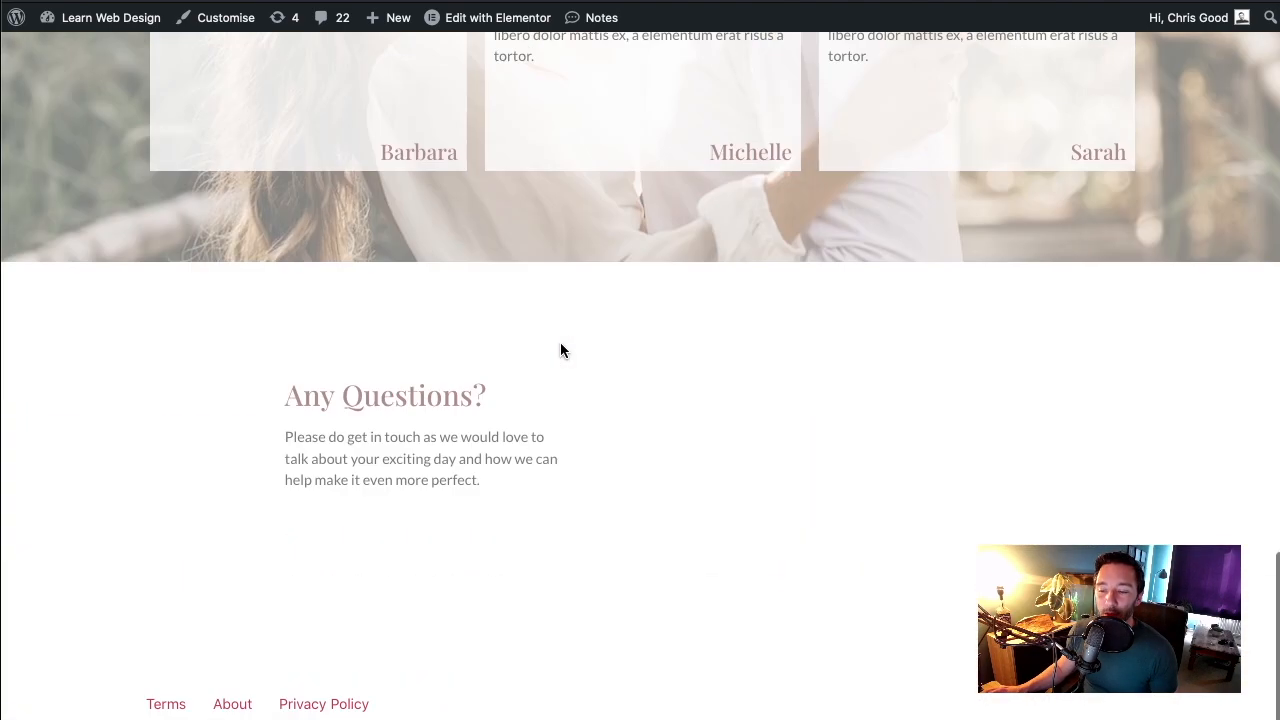
scroll(541, 547, "up", 15)
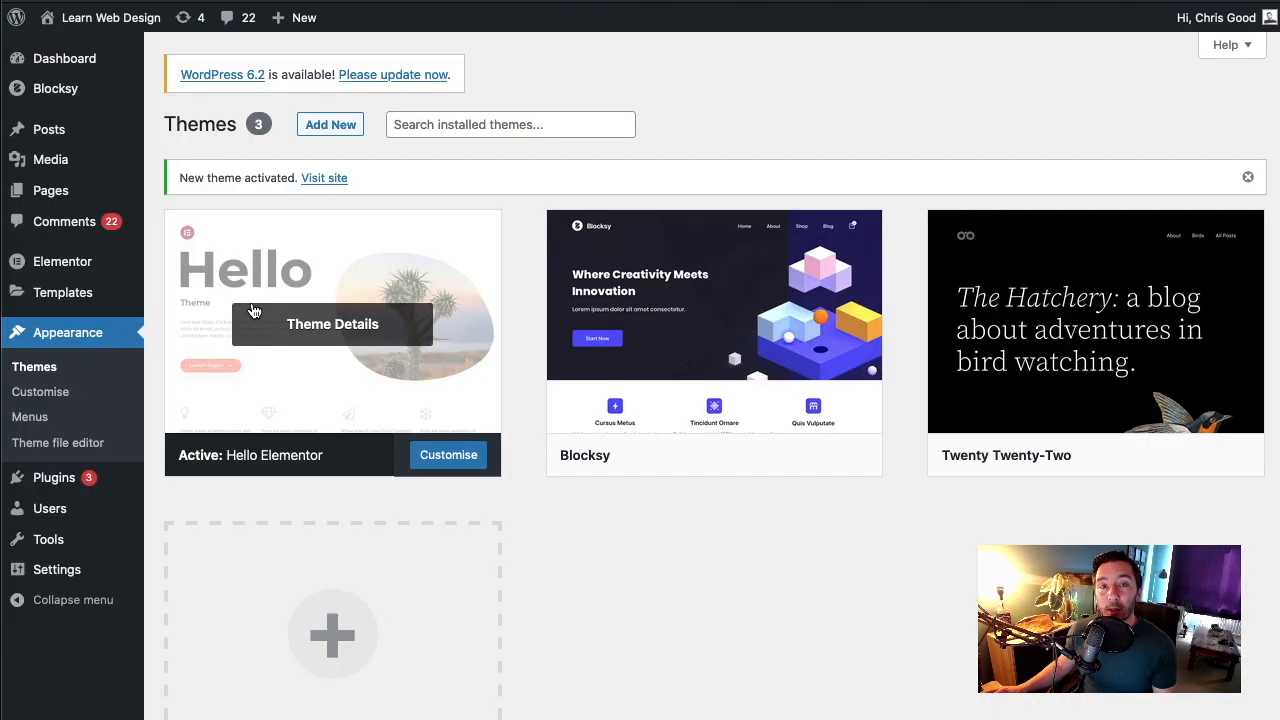
Create a new Header template in the Theme Builder and dismiss the block library to start from an empty canvas
mouse_move(55, 300)
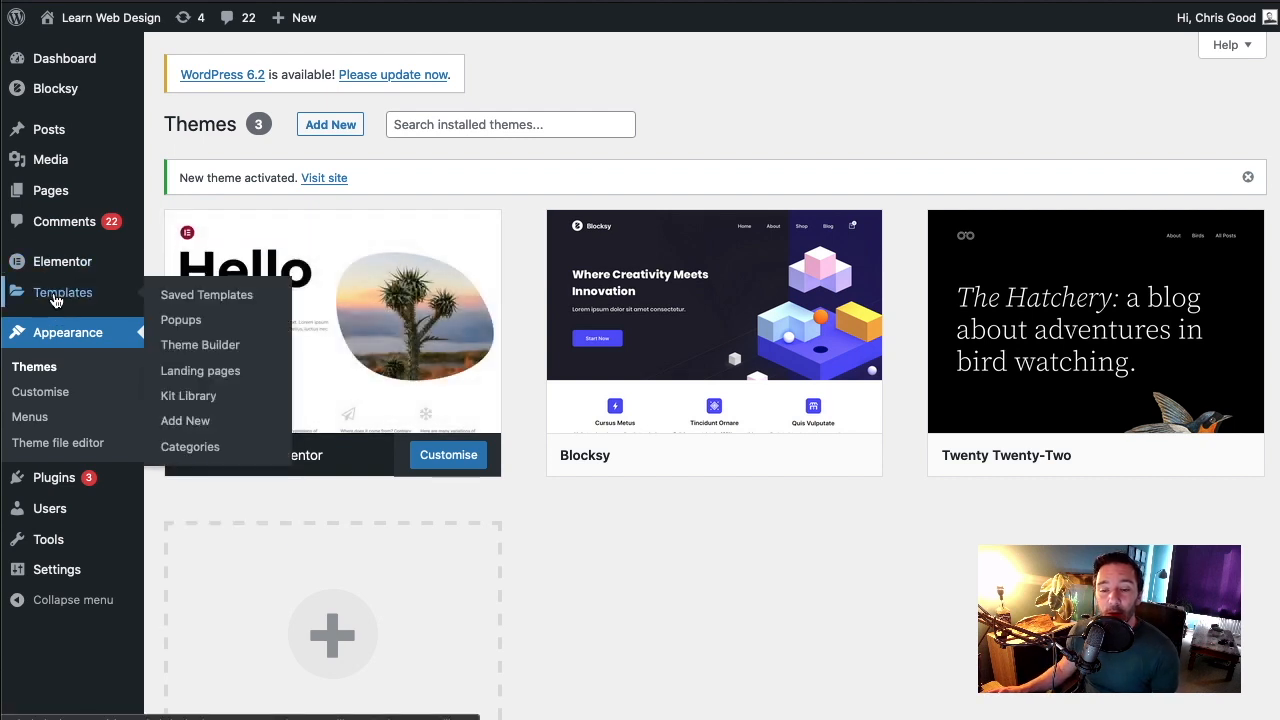
left_click(205, 350)
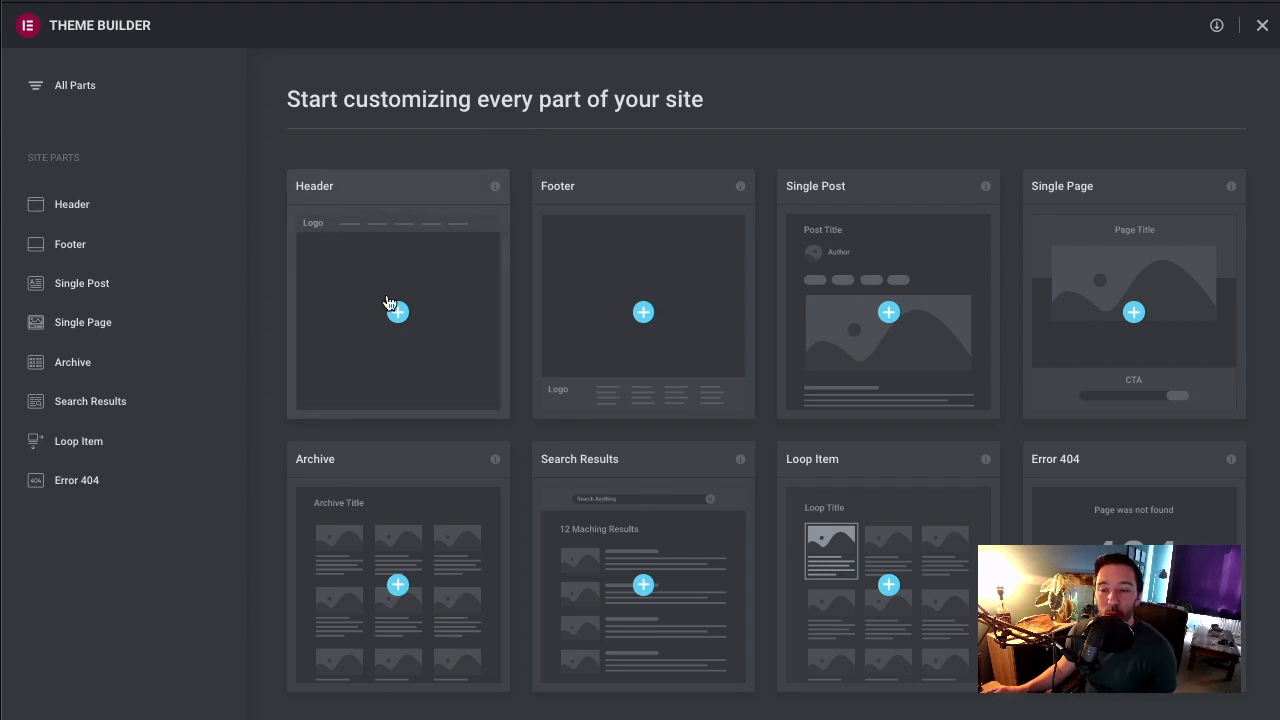
left_click(472, 278)
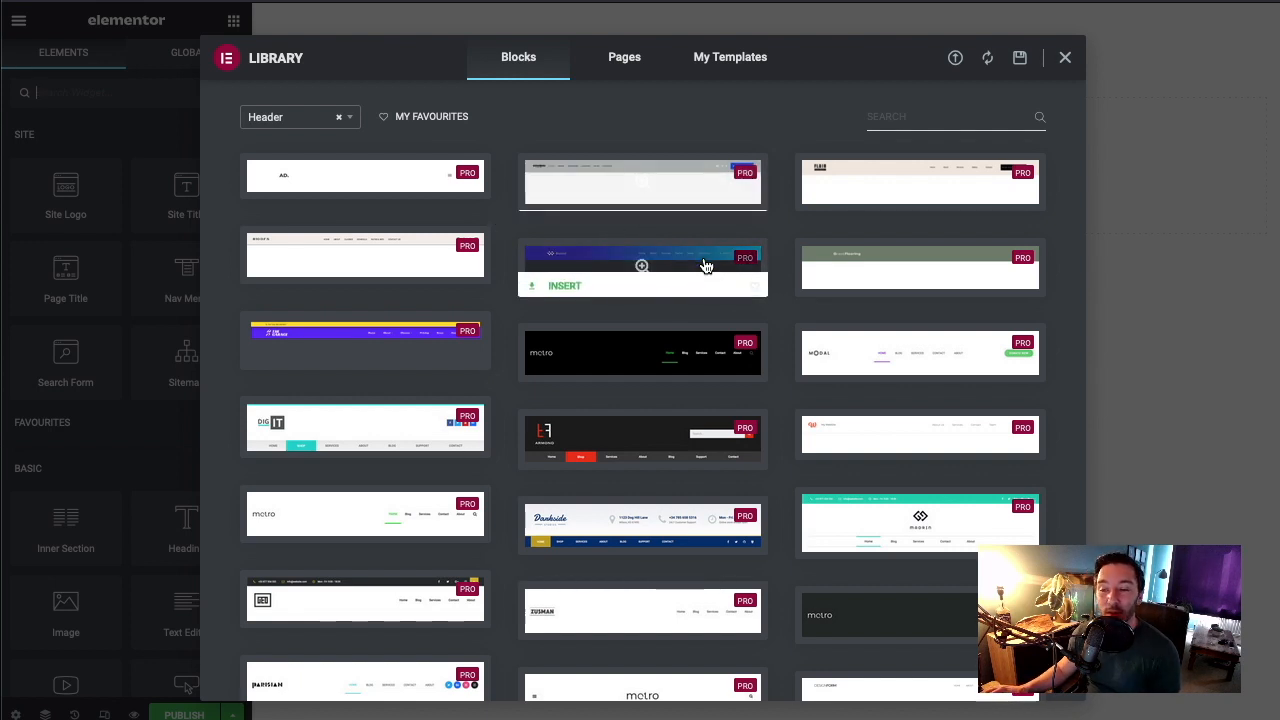
left_click(1065, 58)
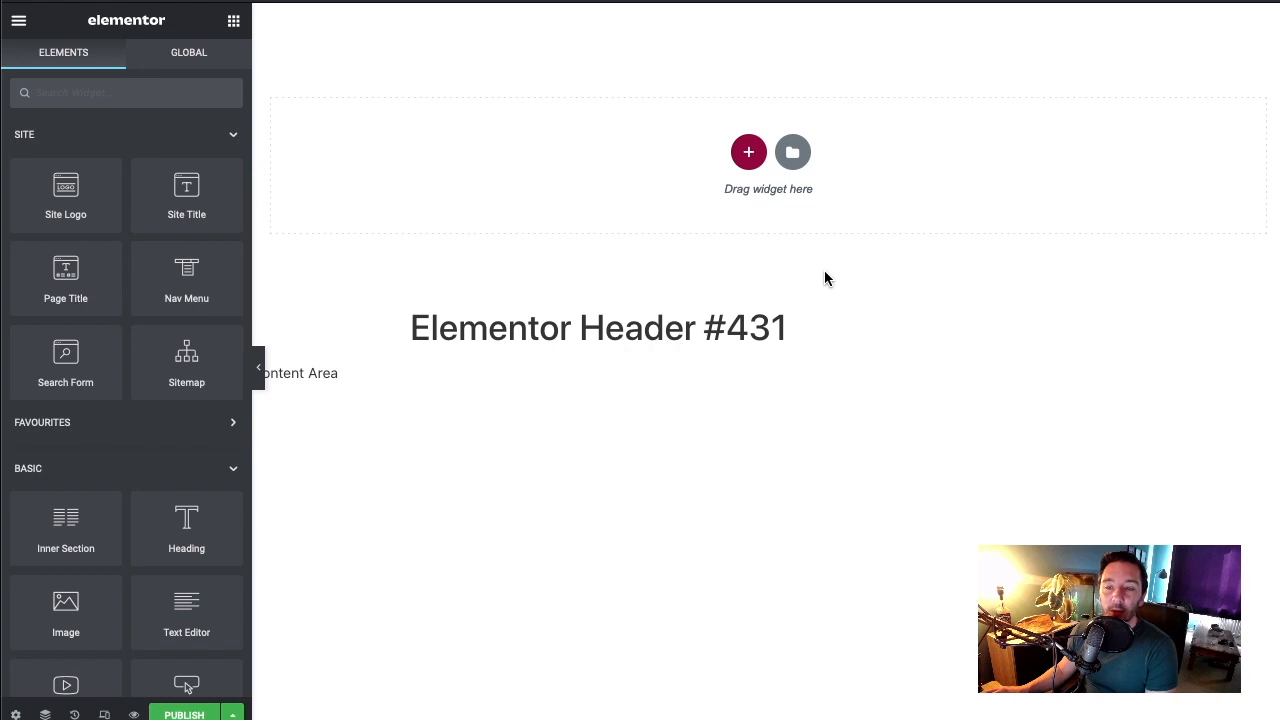
Add a two-column section to the header and narrow the first column to a small share of the width
left_click(748, 152)
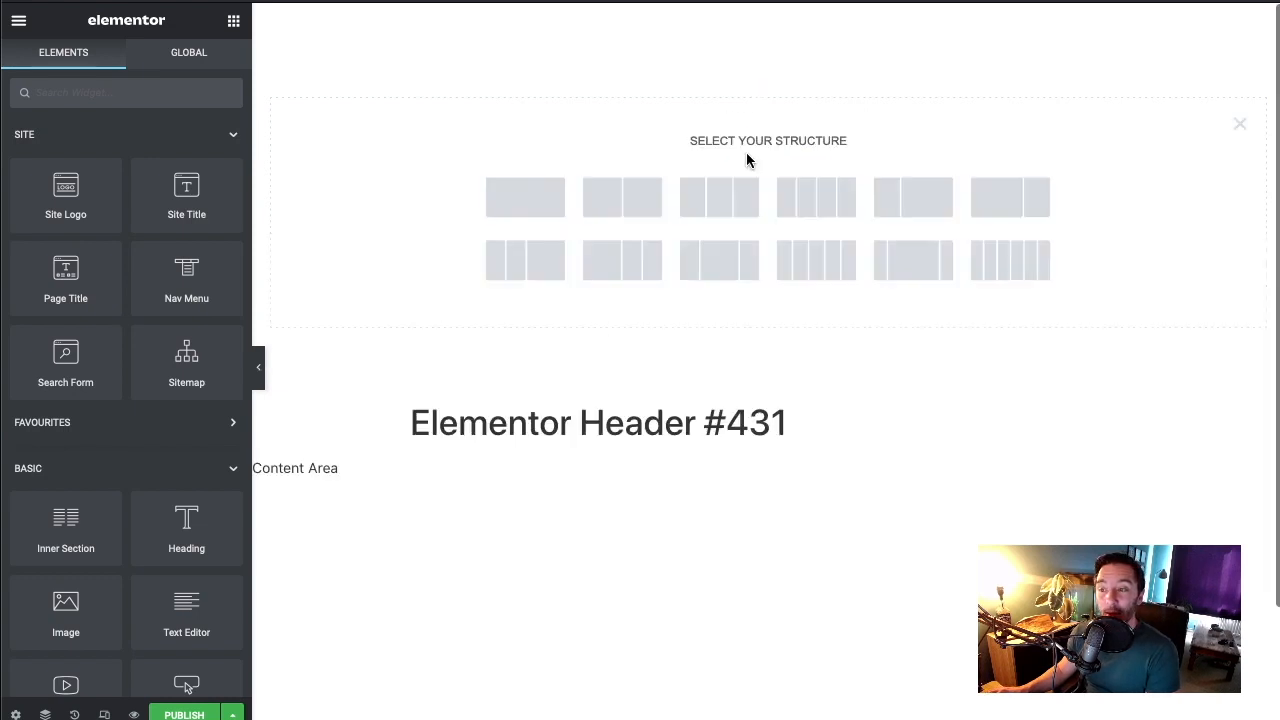
left_click(620, 201)
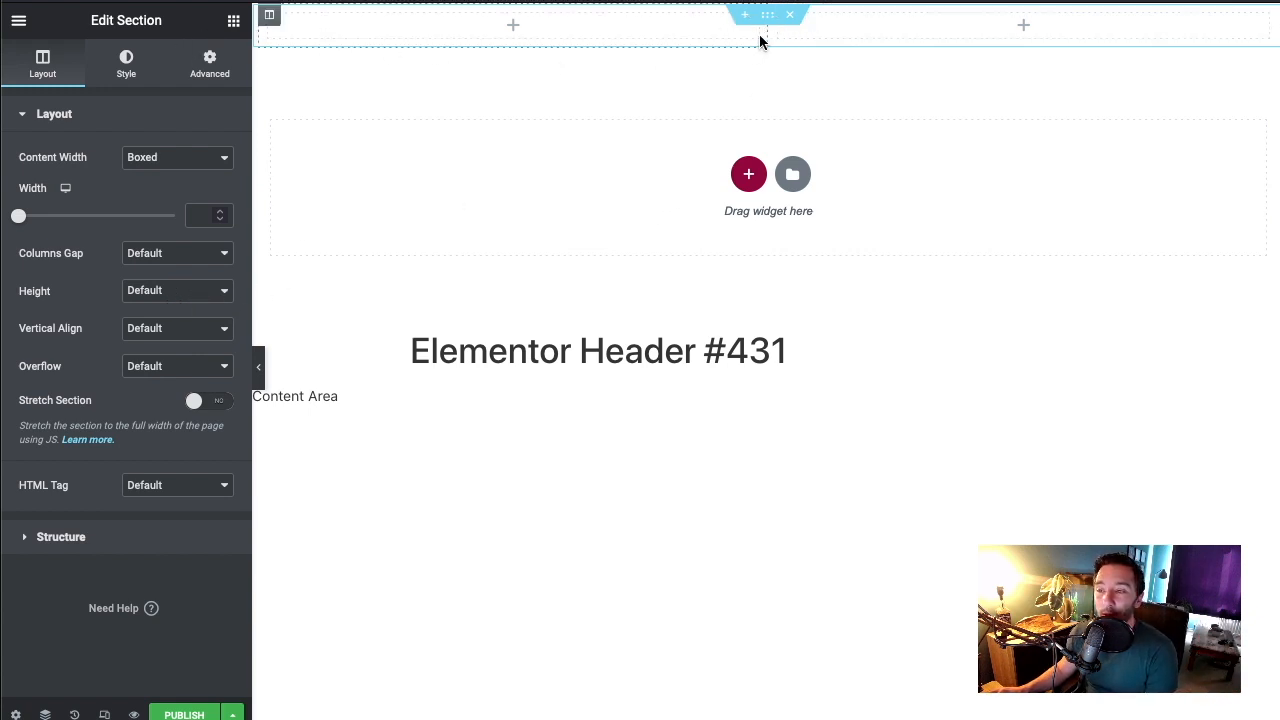
left_click_drag(768, 34, 420, 40)
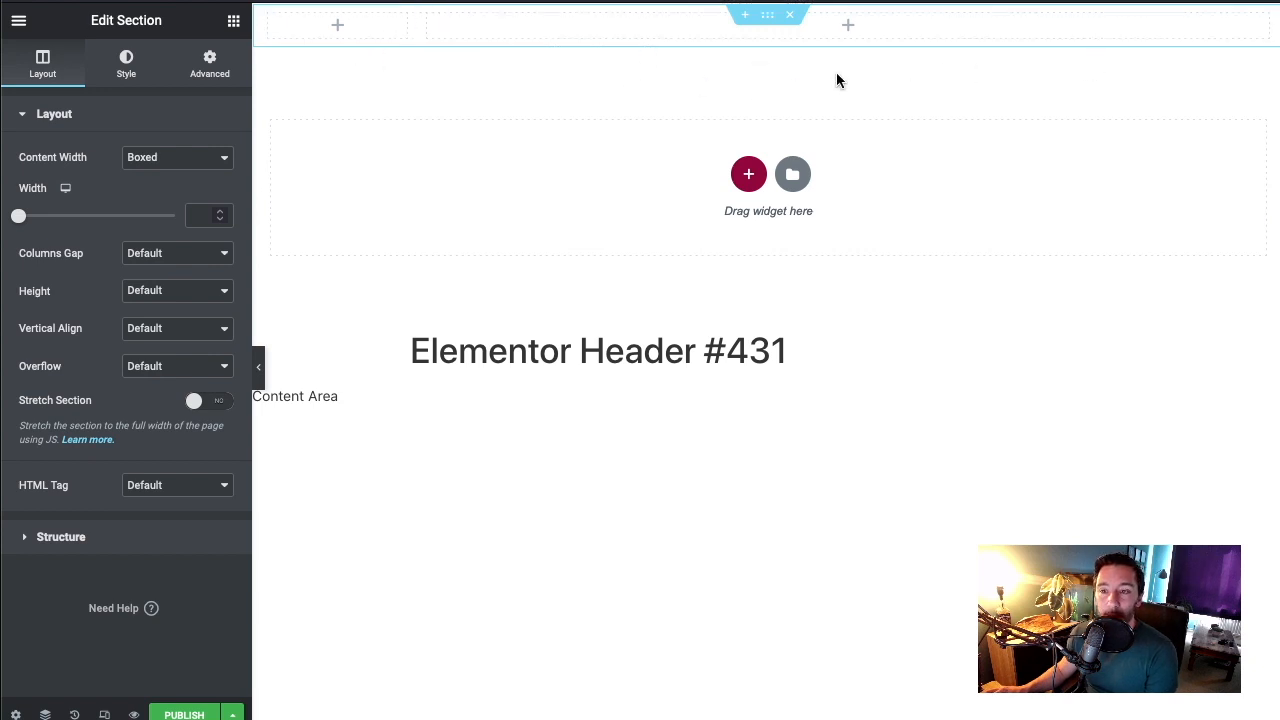
Place a Site Logo widget in the narrow first column and try image sizes Medium - 300 x 300 and Large - 1024 x 1024
left_click(233, 22)
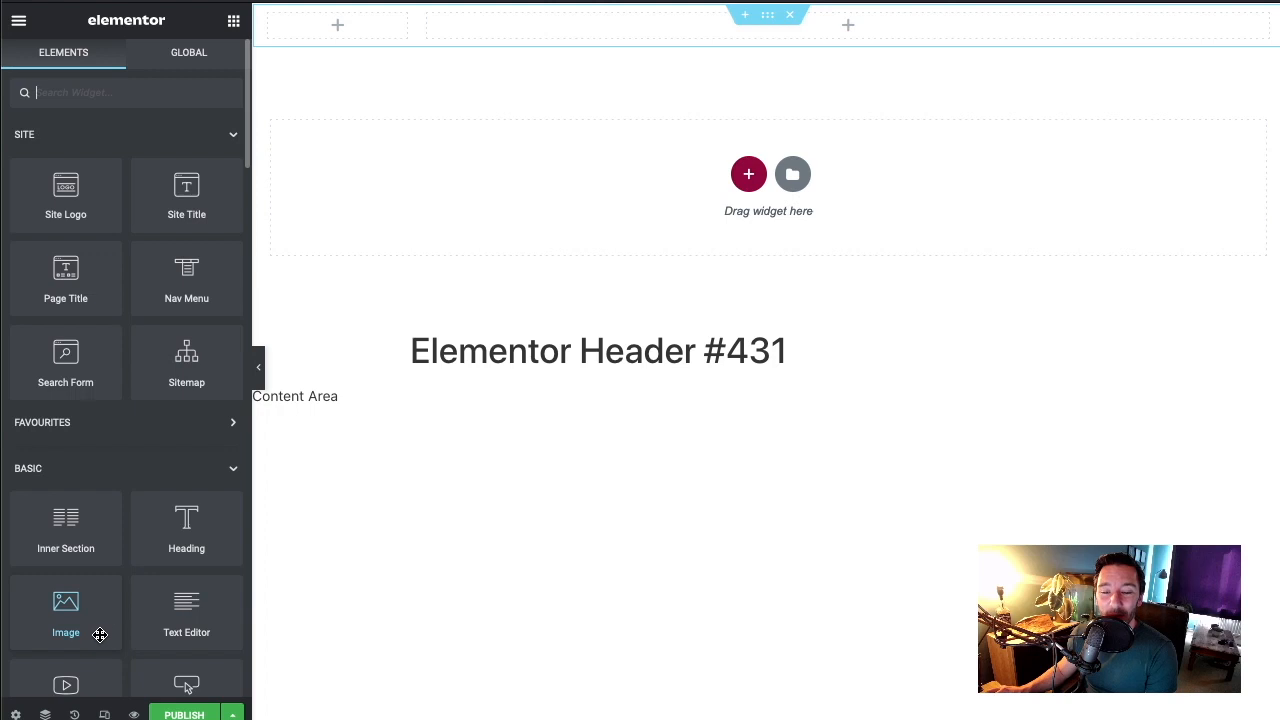
left_click_drag(62, 204, 318, 32)
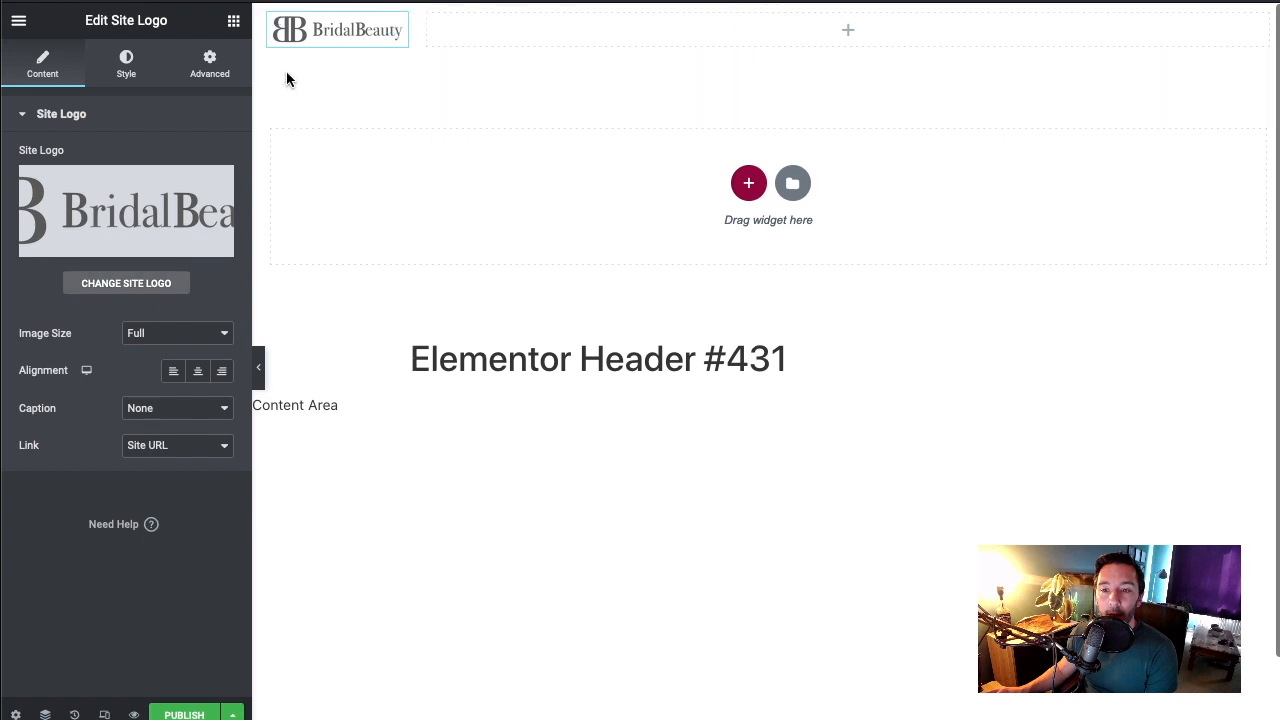
left_click(178, 338)
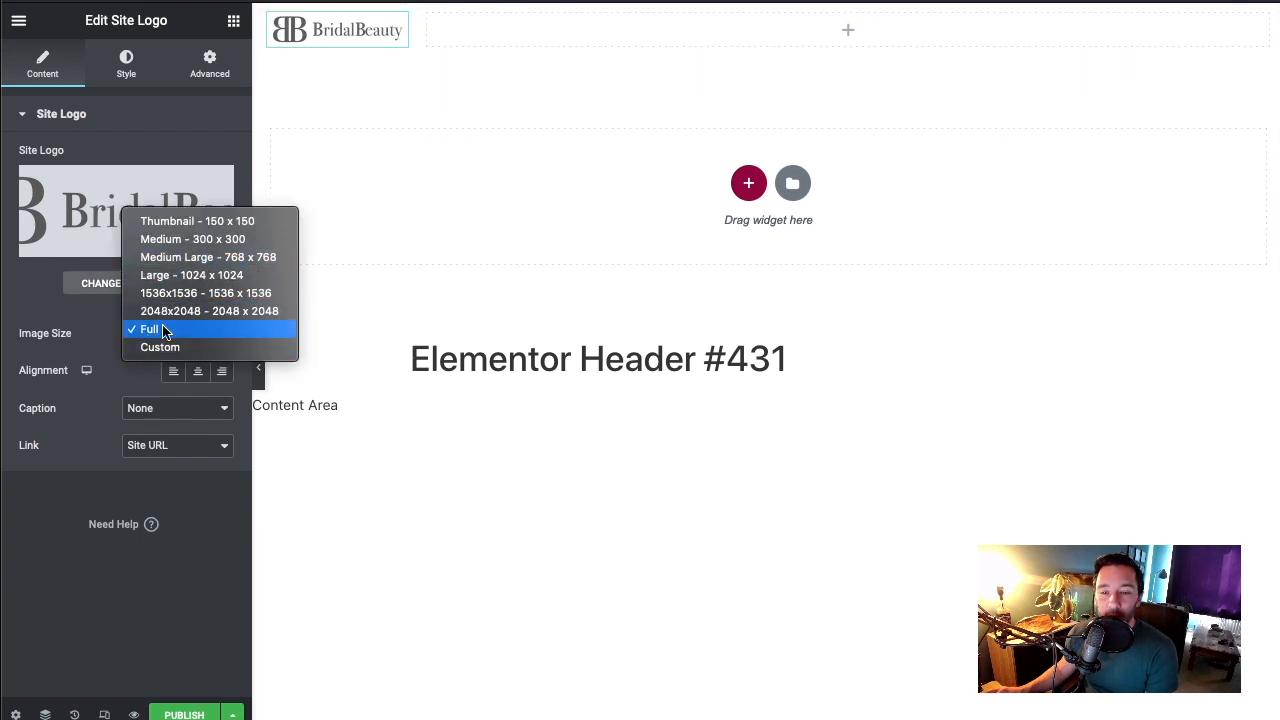
left_click(200, 239)
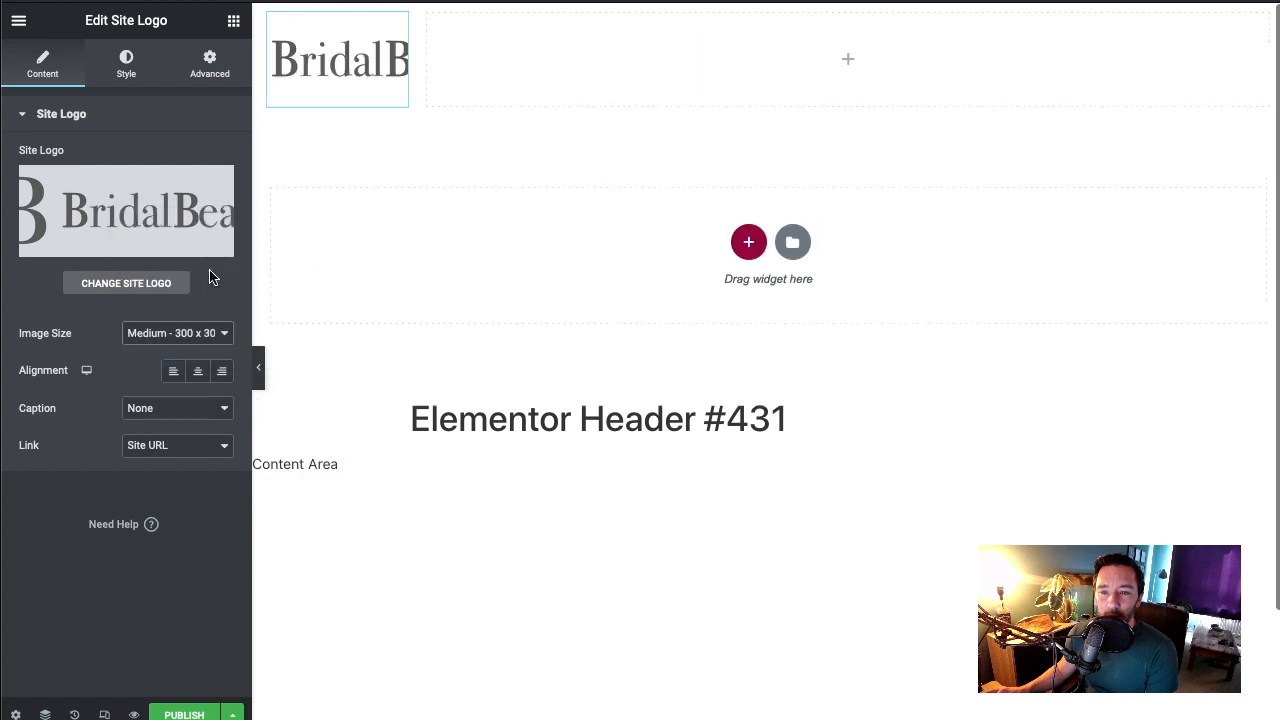
left_click(184, 343)
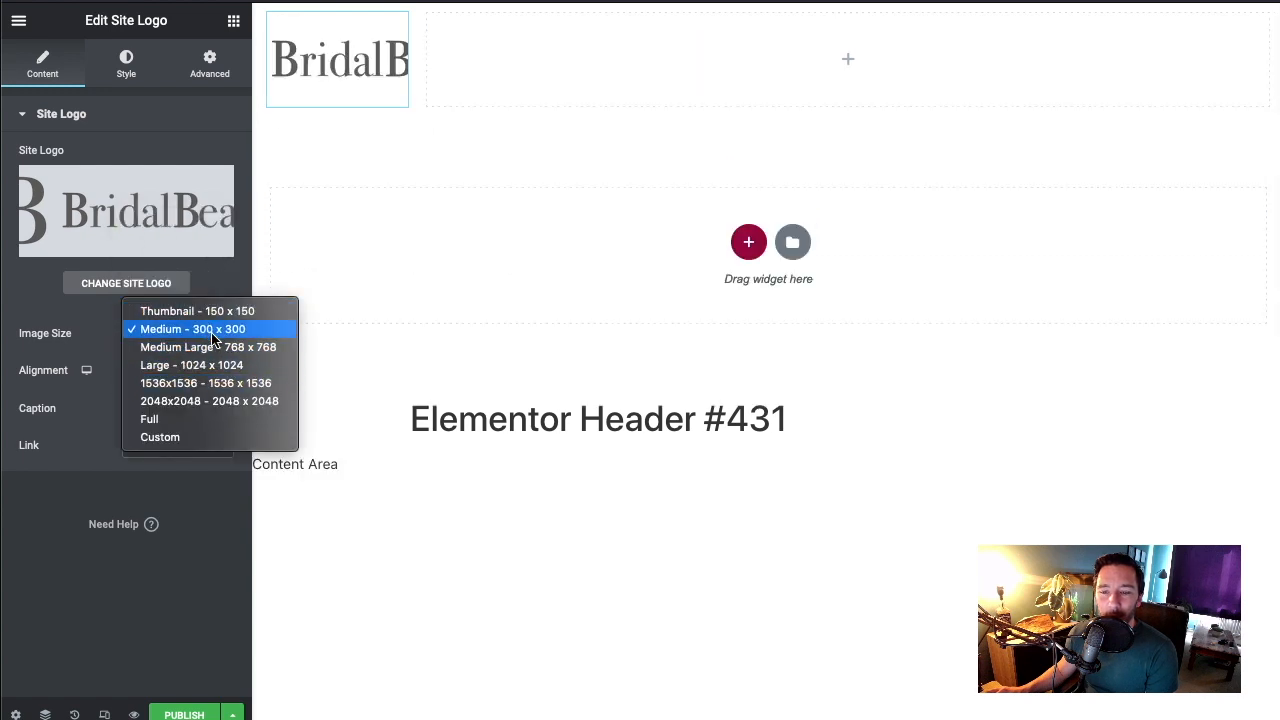
left_click(82, 333)
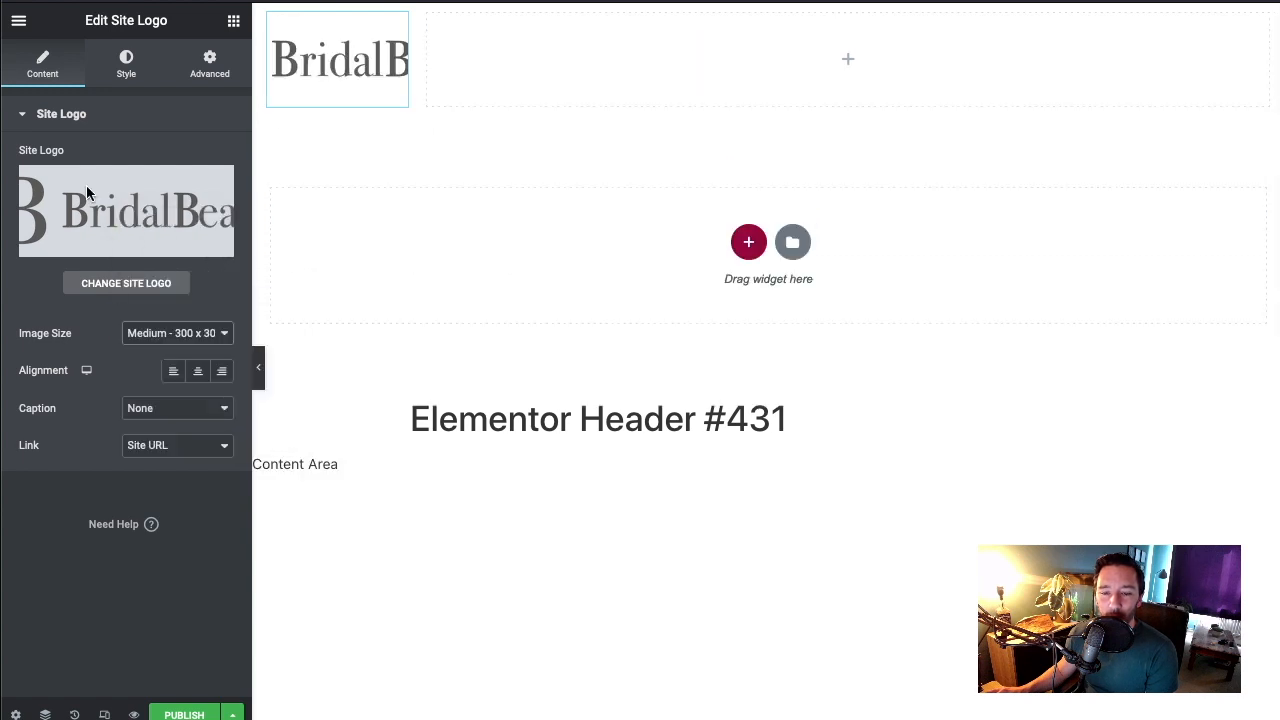
left_click(186, 340)
left_click(189, 366)
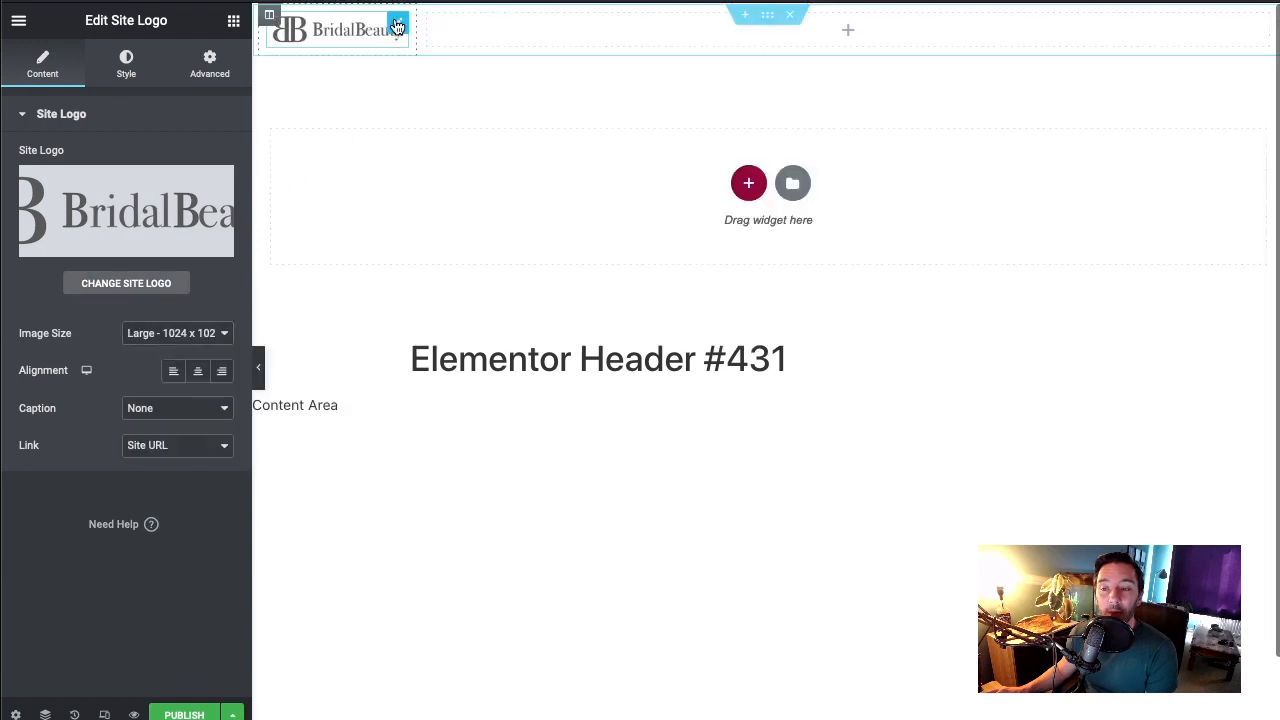
Replace the Site Logo widget in the first column with an Image widget showing BridalBeautyLogo.png from the media library
right_click(400, 26)
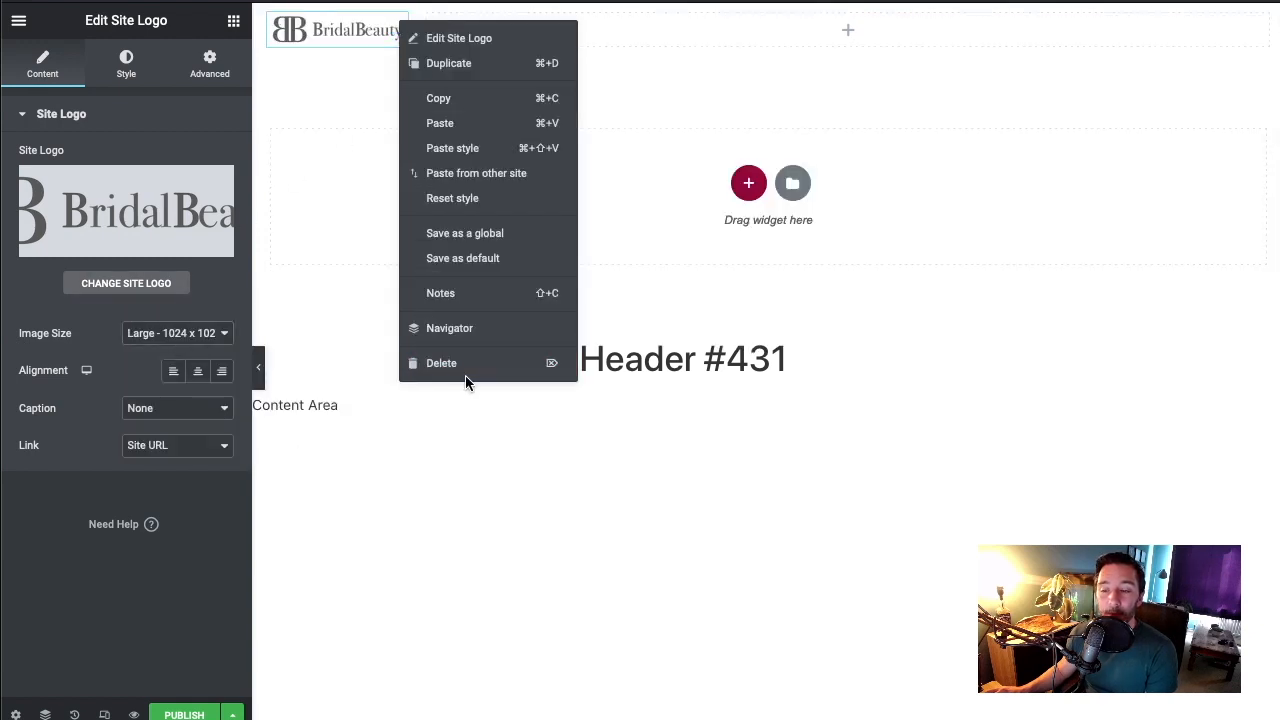
key("Delete")
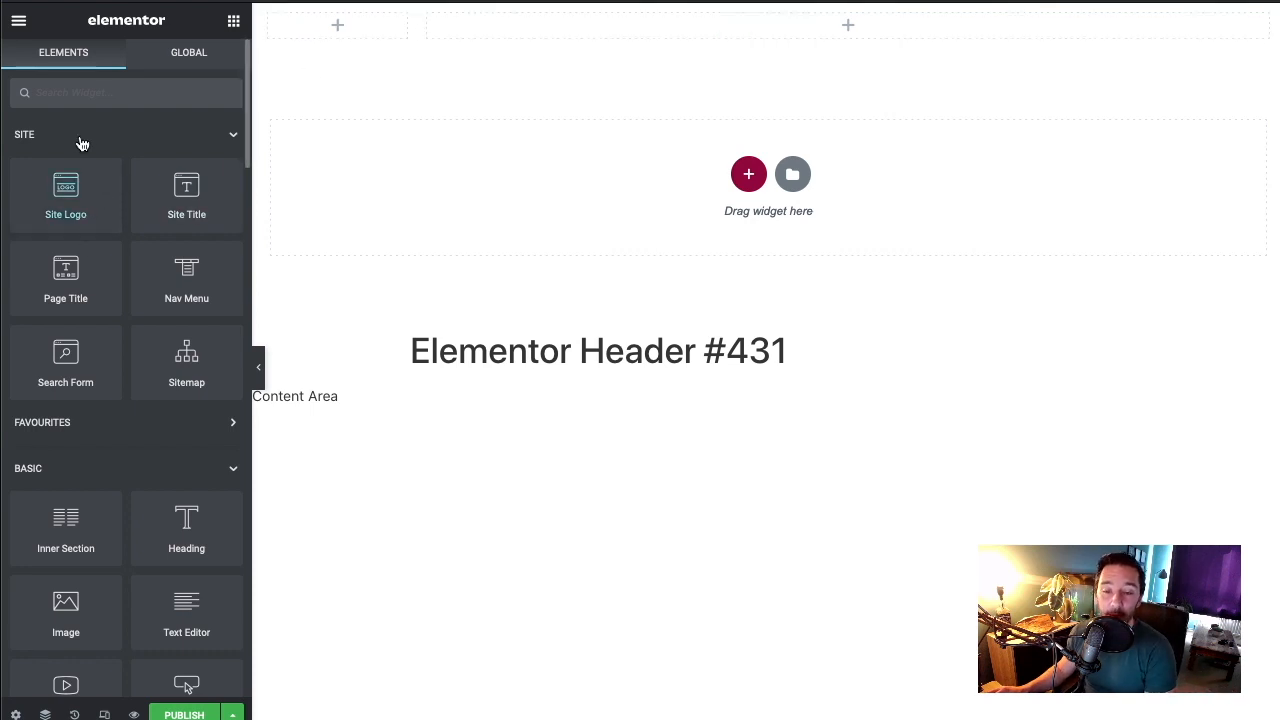
left_click_drag(66, 605, 340, 24)
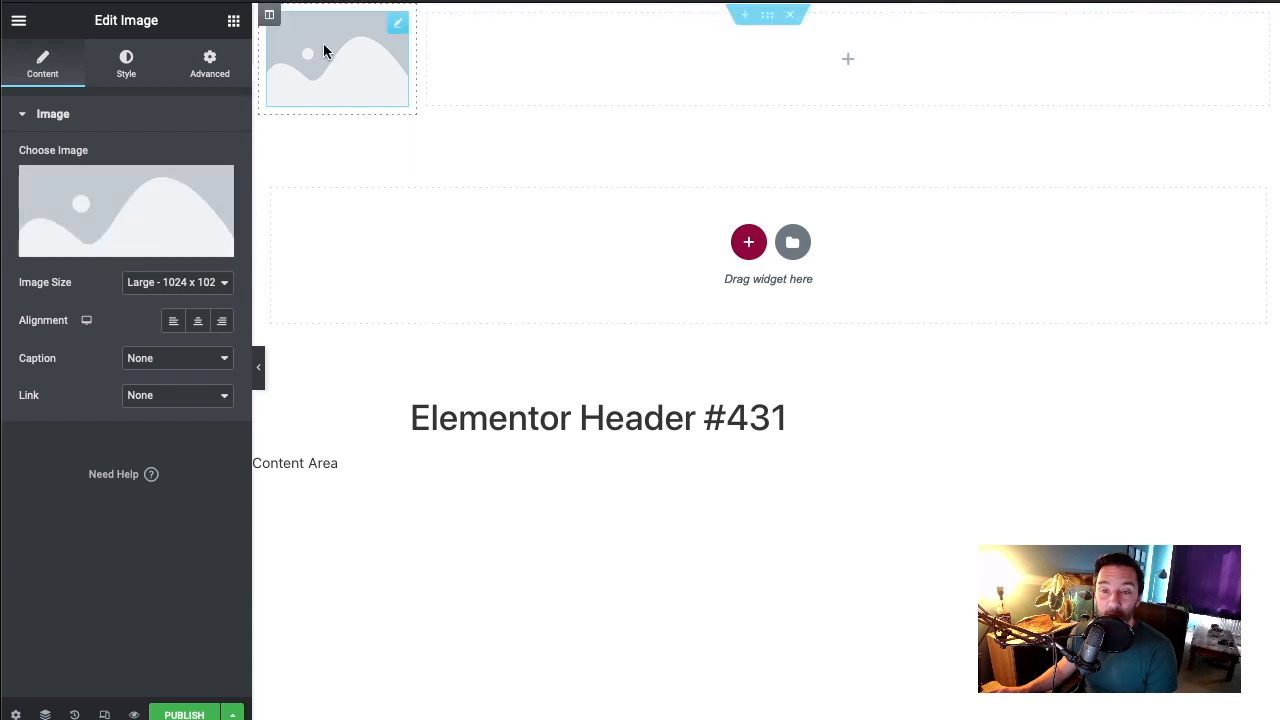
left_click(141, 218)
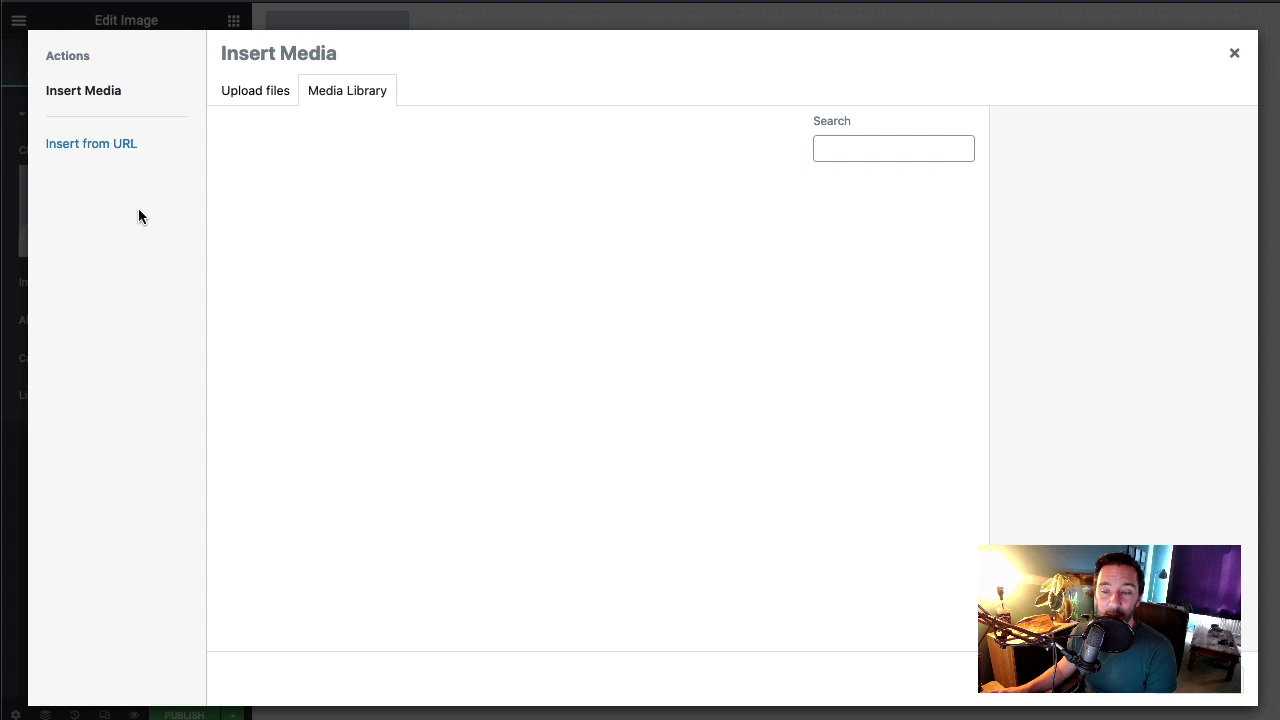
left_click(520, 268)
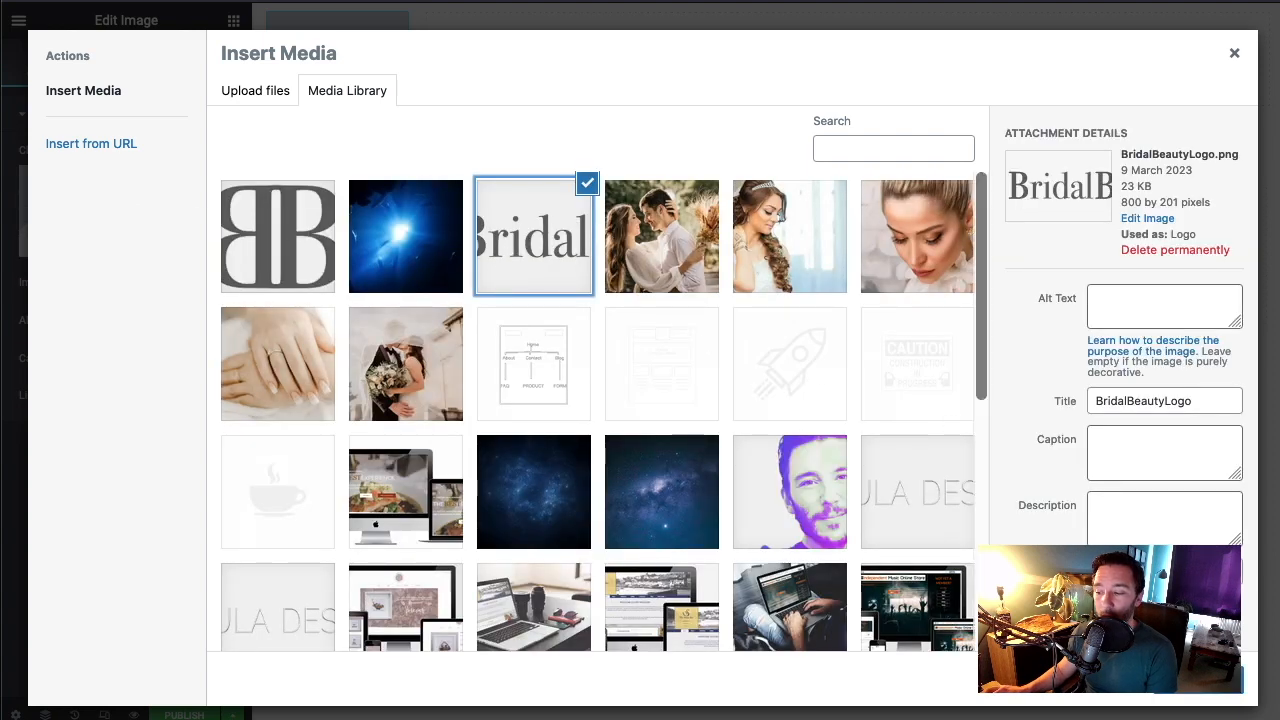
left_click(1185, 685)
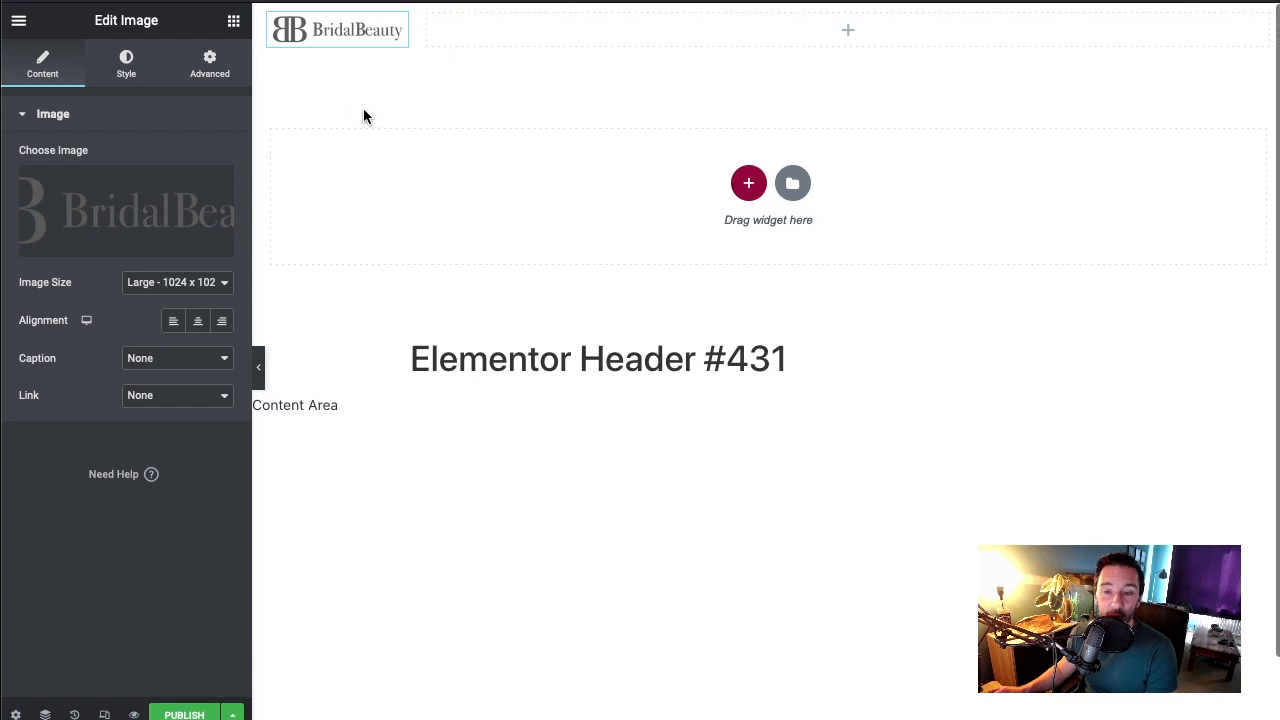
Align the logo image left and set its image size to Medium Large - 768 x 768
left_click(172, 324)
left_click(153, 292)
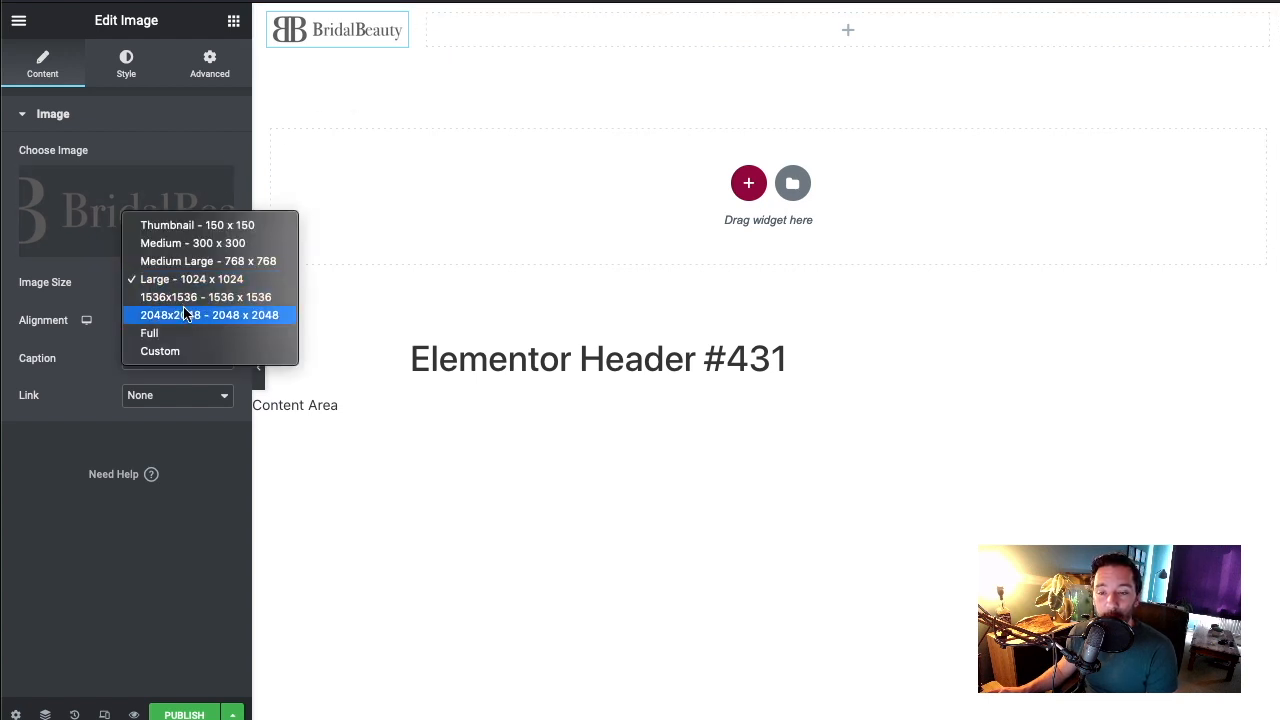
left_click(185, 262)
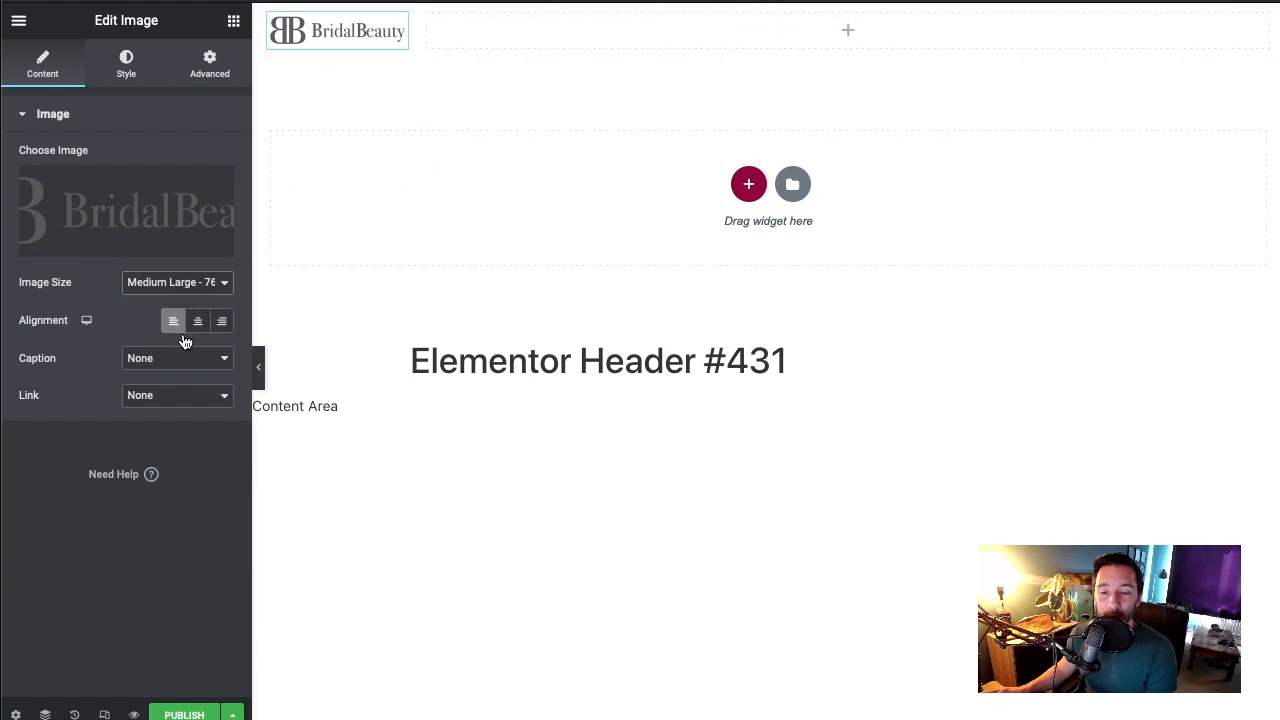
Link the logo image to a custom URL that uses the dynamic Site URL tag
left_click(184, 400)
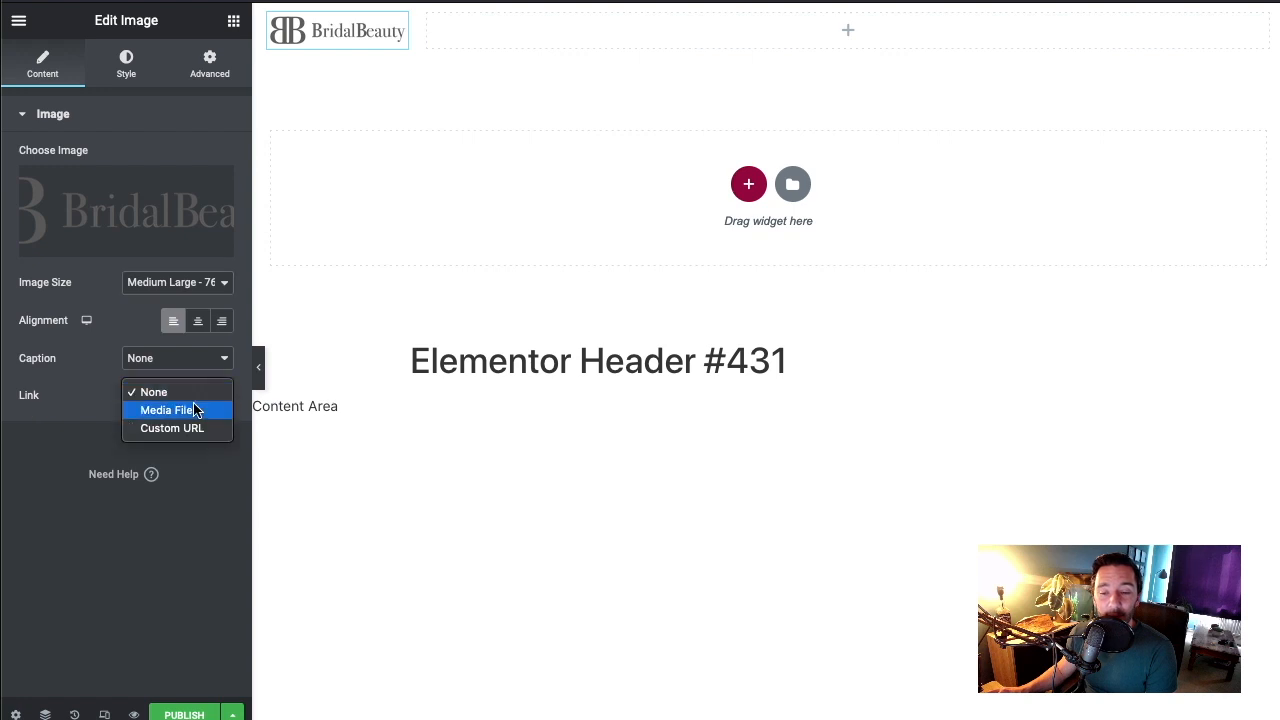
left_click(185, 430)
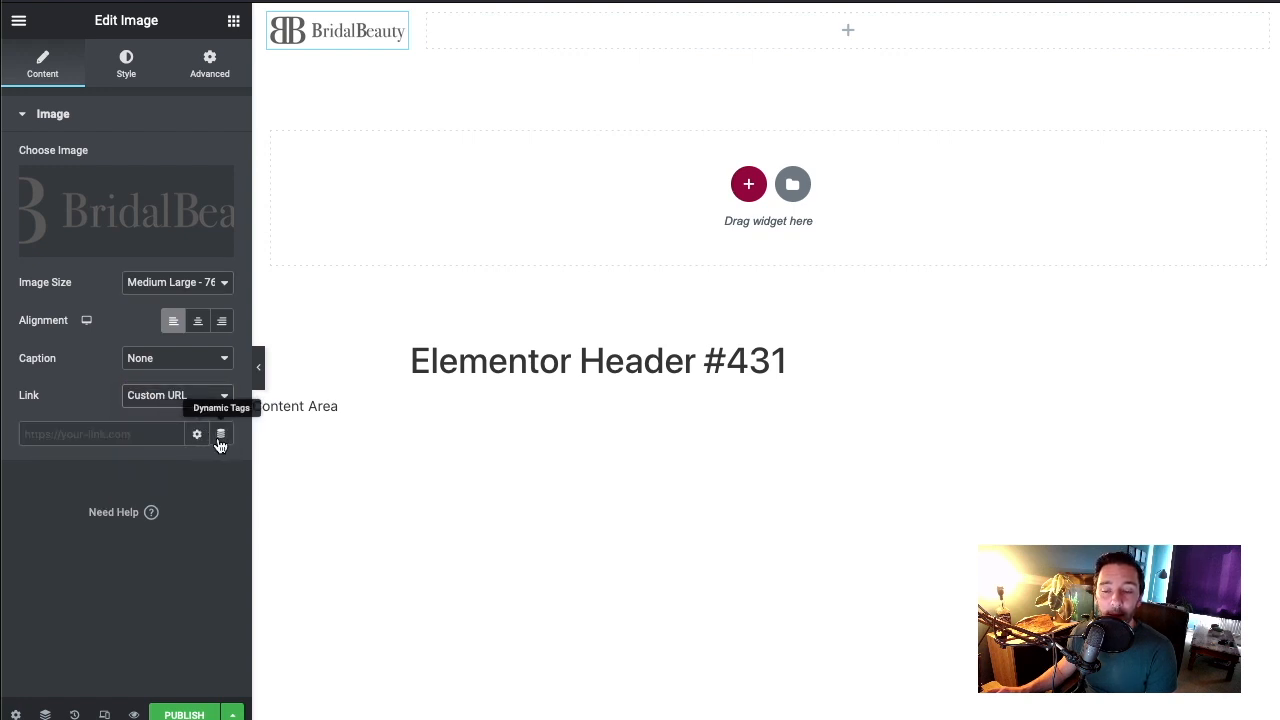
left_click(221, 435)
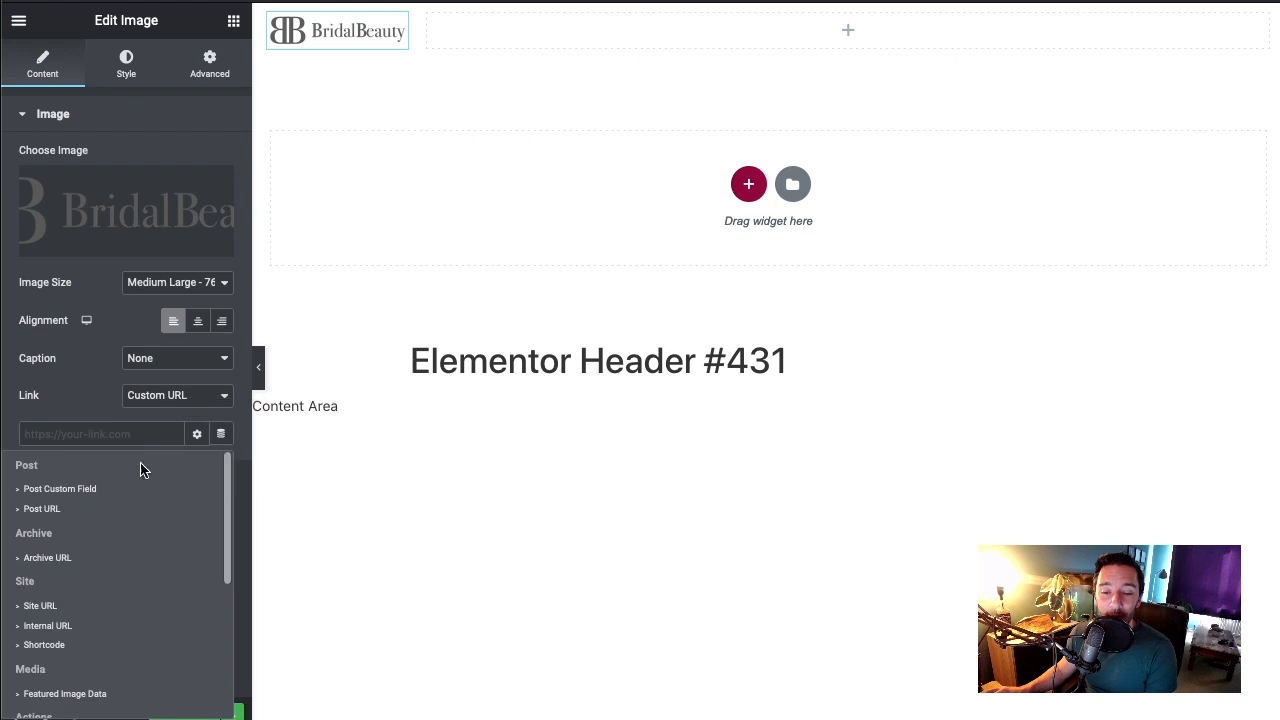
left_click(66, 607)
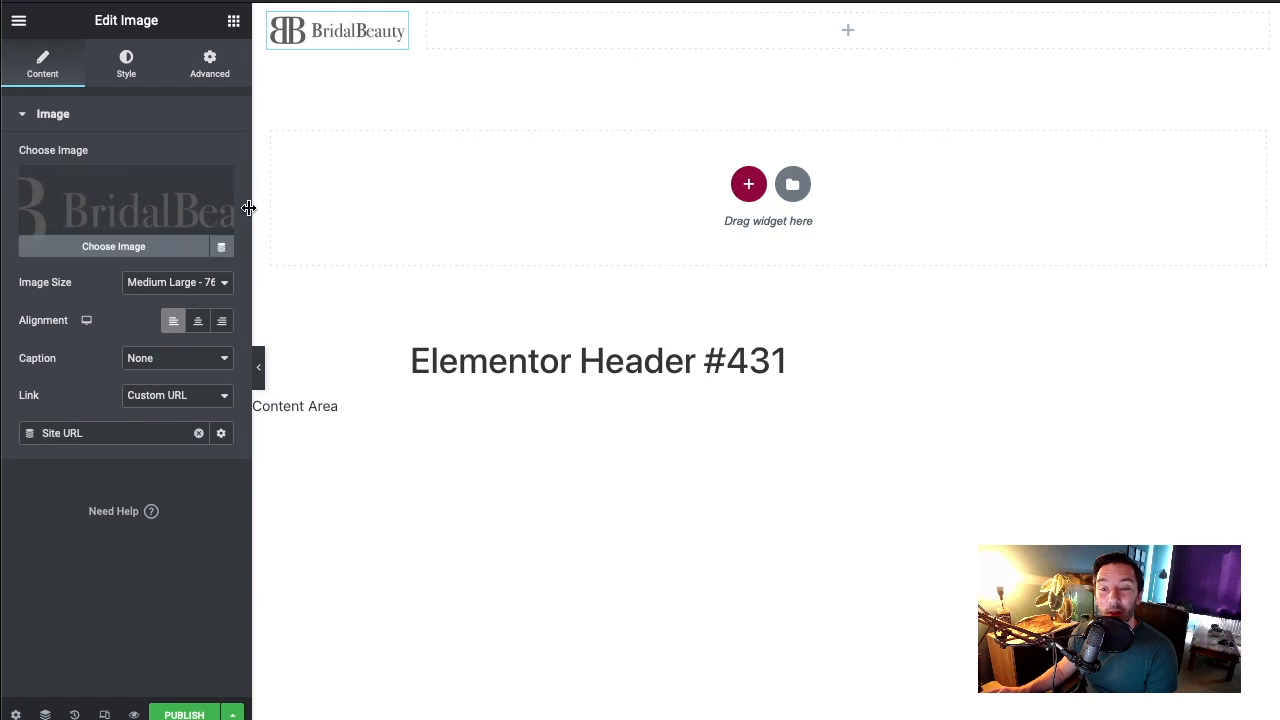
Add a Nav Menu widget to the wide second column, using the BB menu with right alignment
left_click(234, 22)
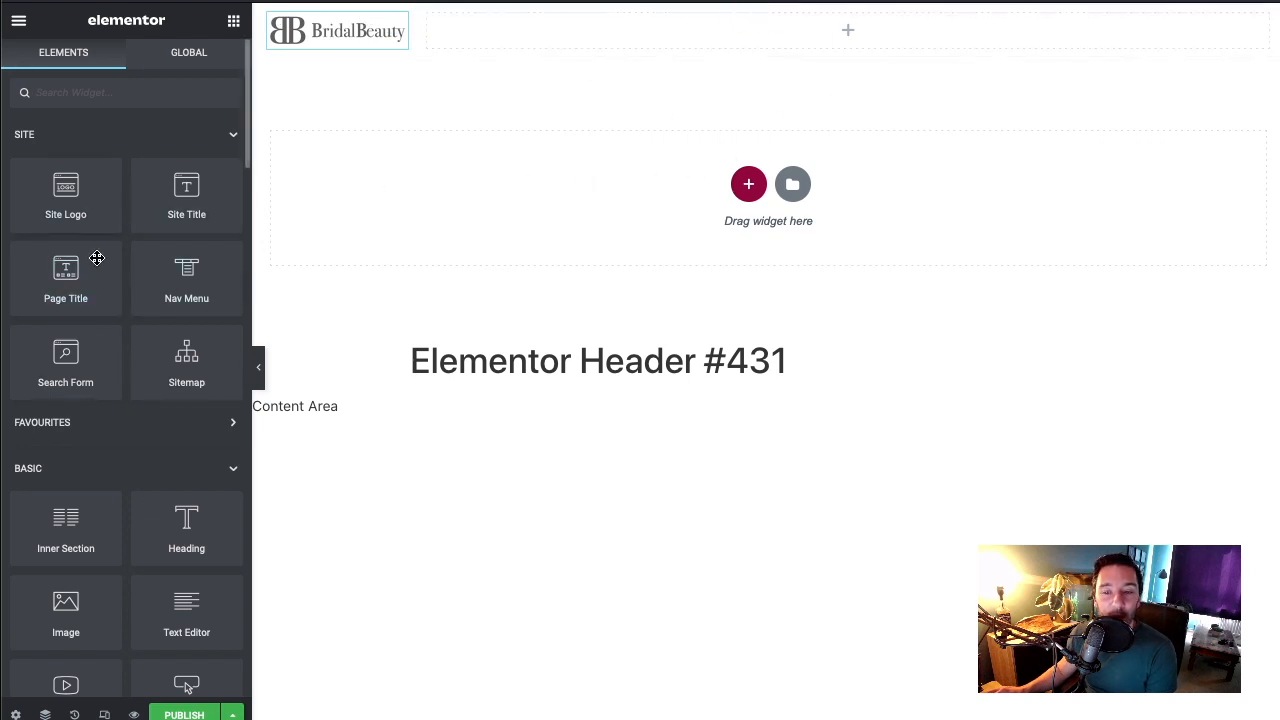
left_click(100, 148)
left_click(38, 152)
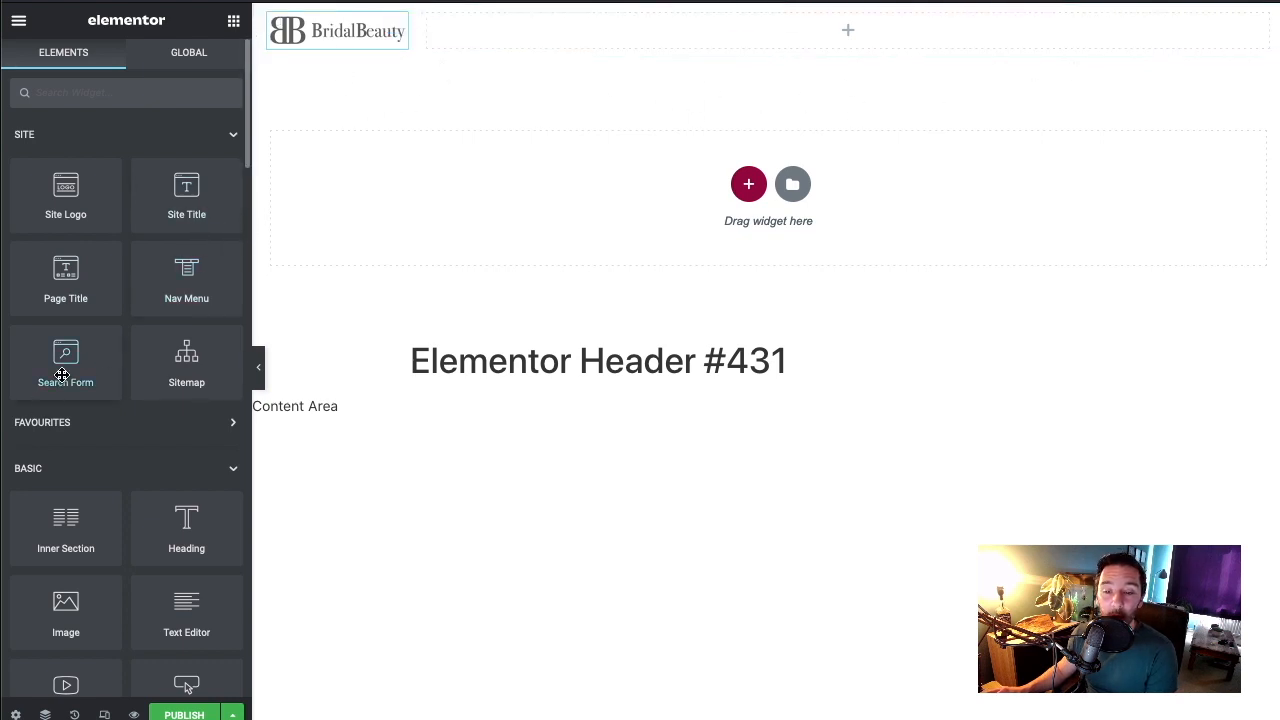
left_click_drag(185, 291, 893, 45)
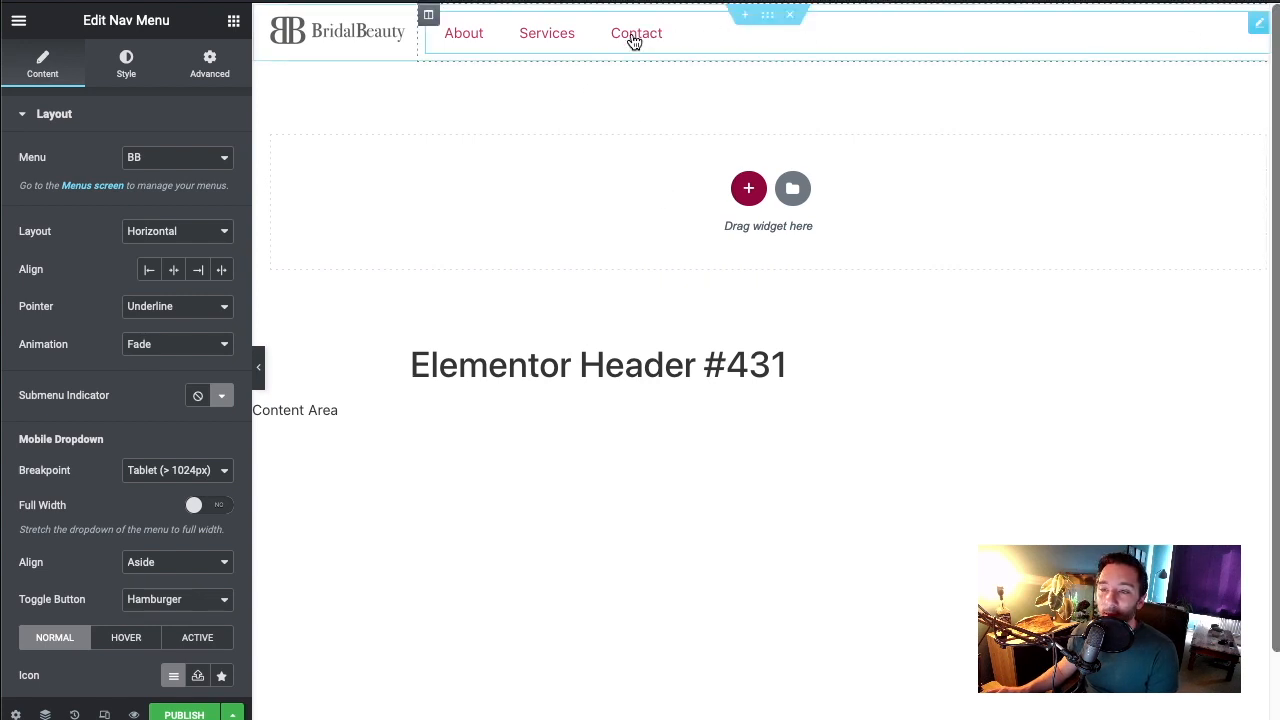
left_click(186, 160)
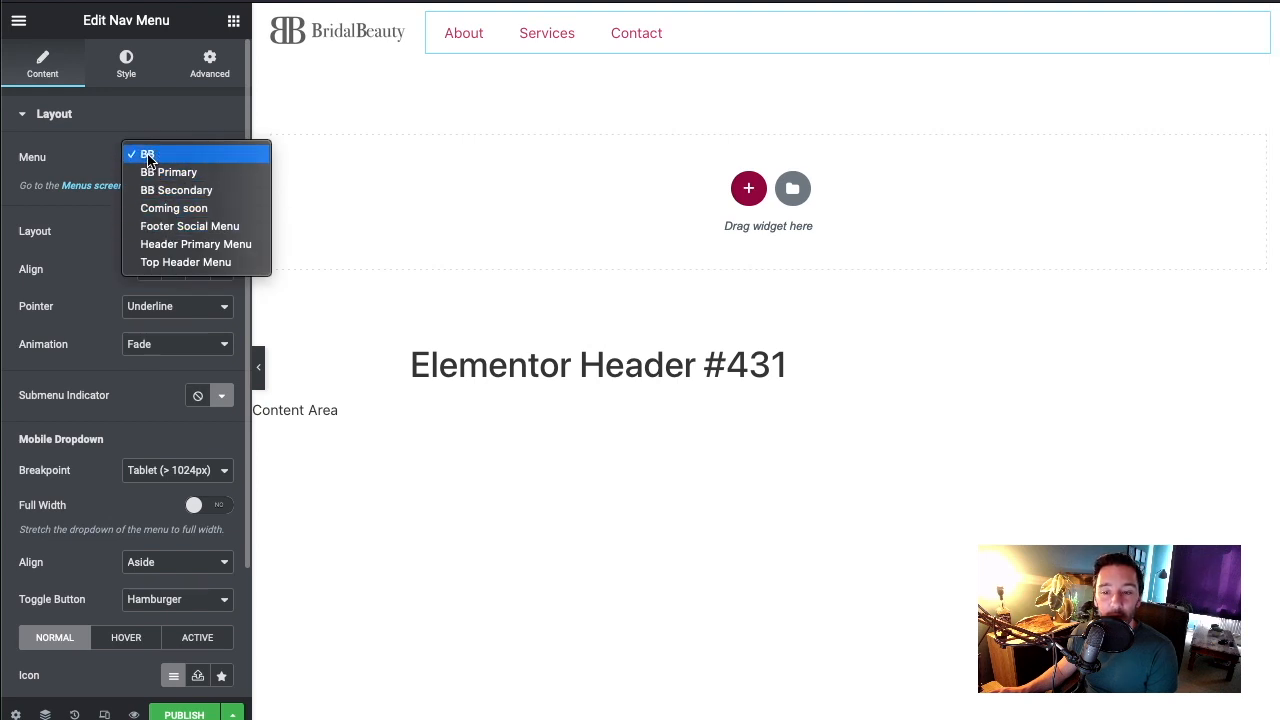
left_click(153, 156)
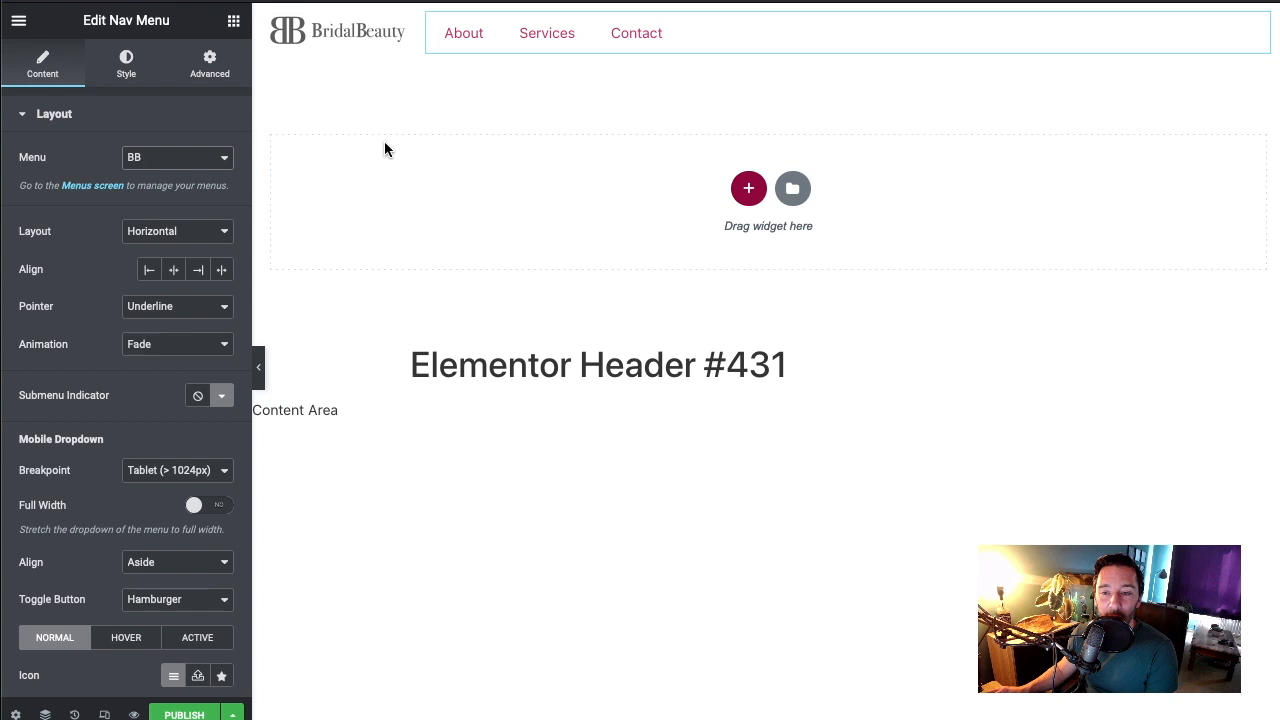
left_click(200, 272)
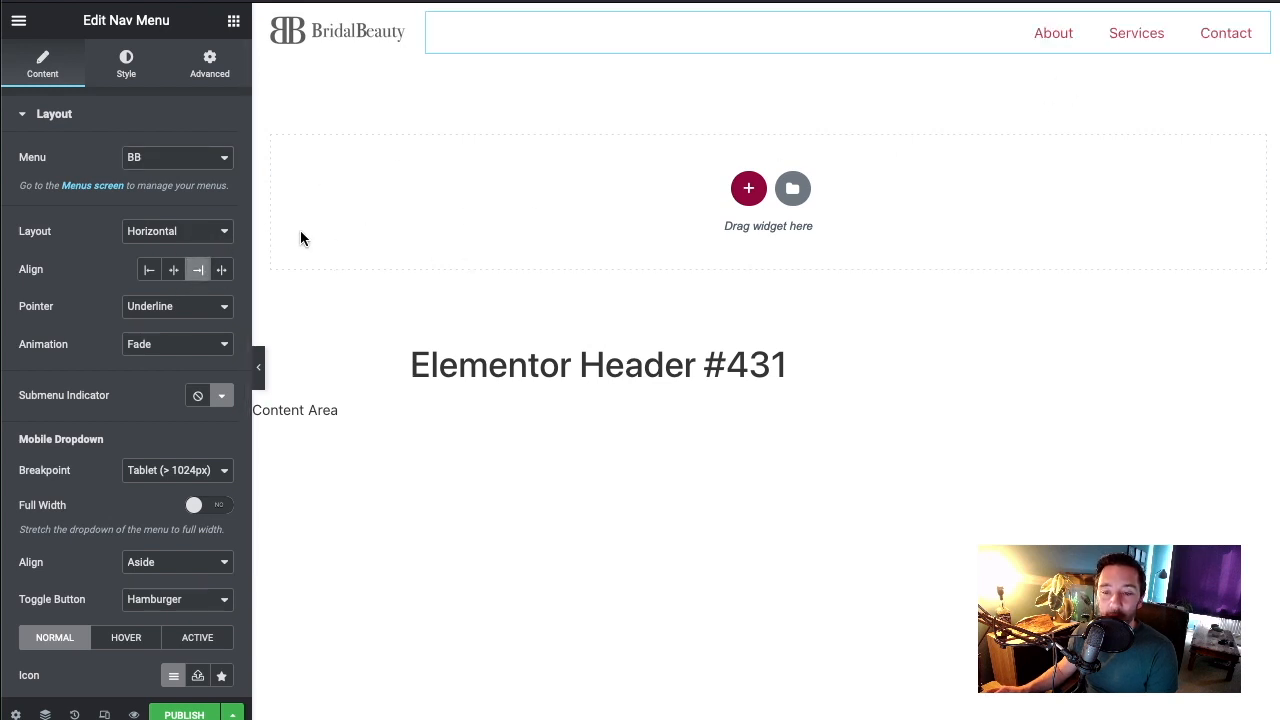
Set the nav menu's typography transform to Uppercase
left_click(127, 86)
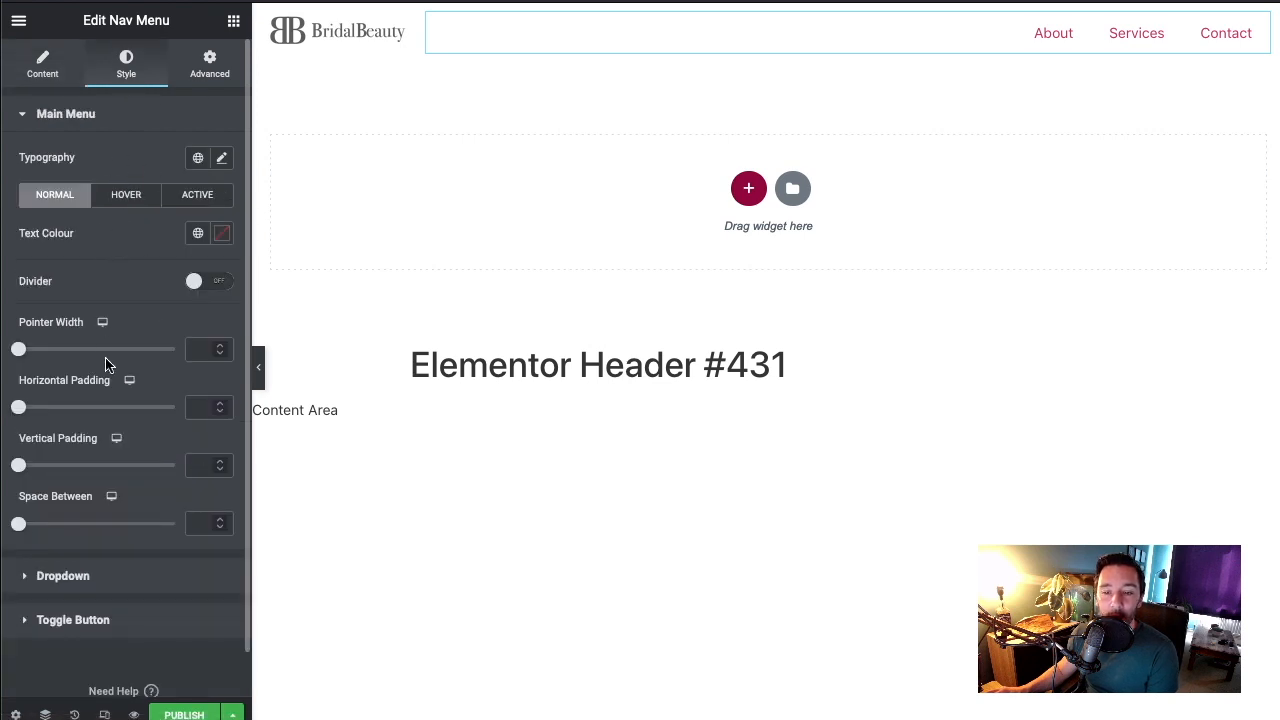
left_click(223, 160)
scroll(160, 337, "down", 1)
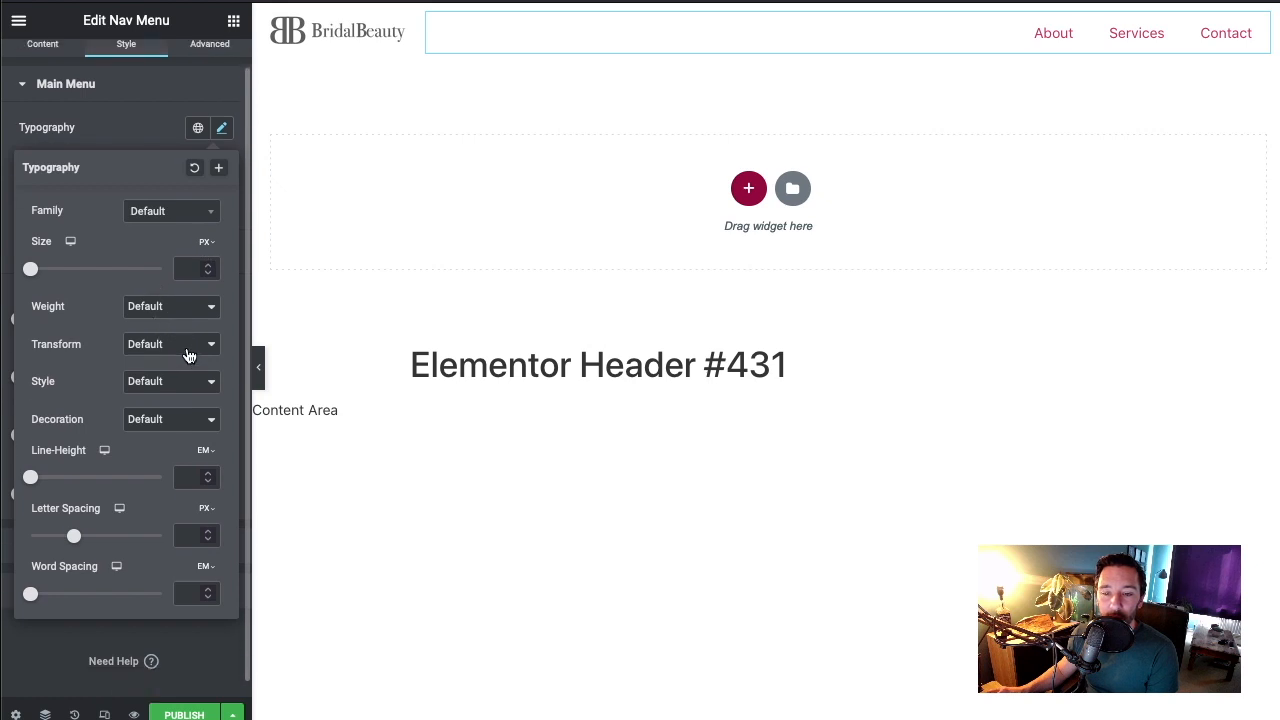
left_click(188, 356)
left_click(188, 359)
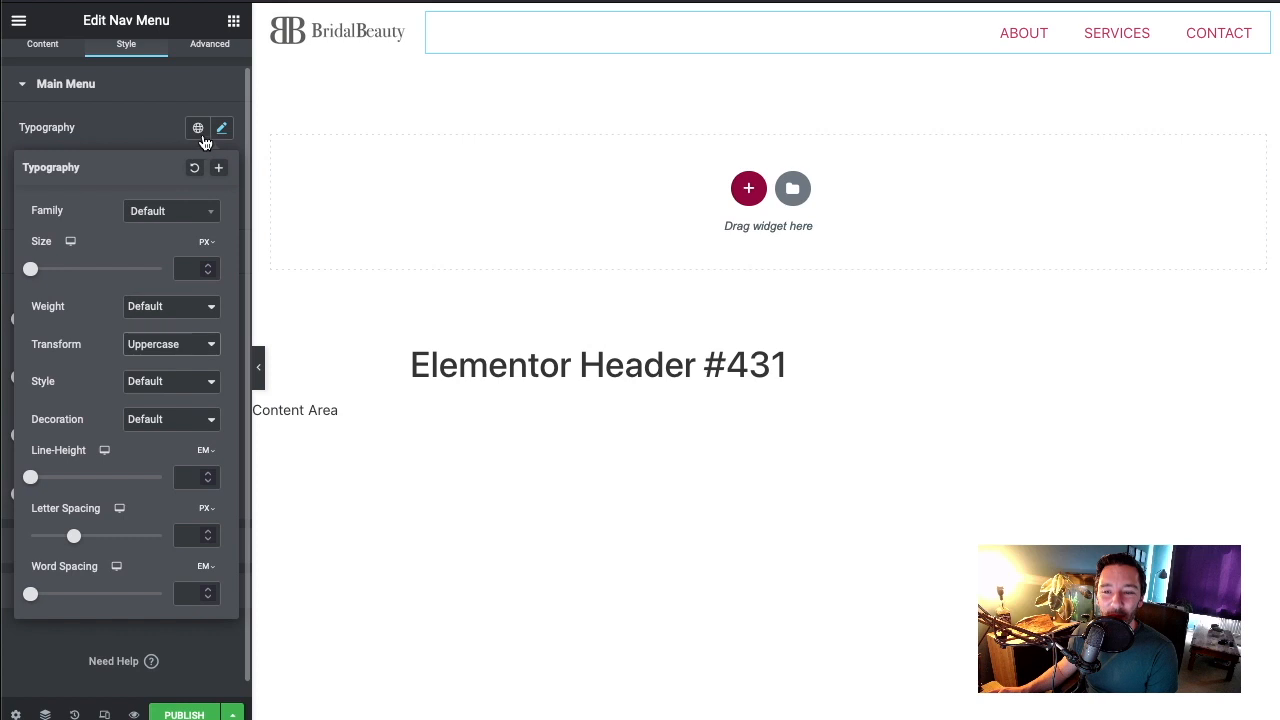
left_click(172, 130)
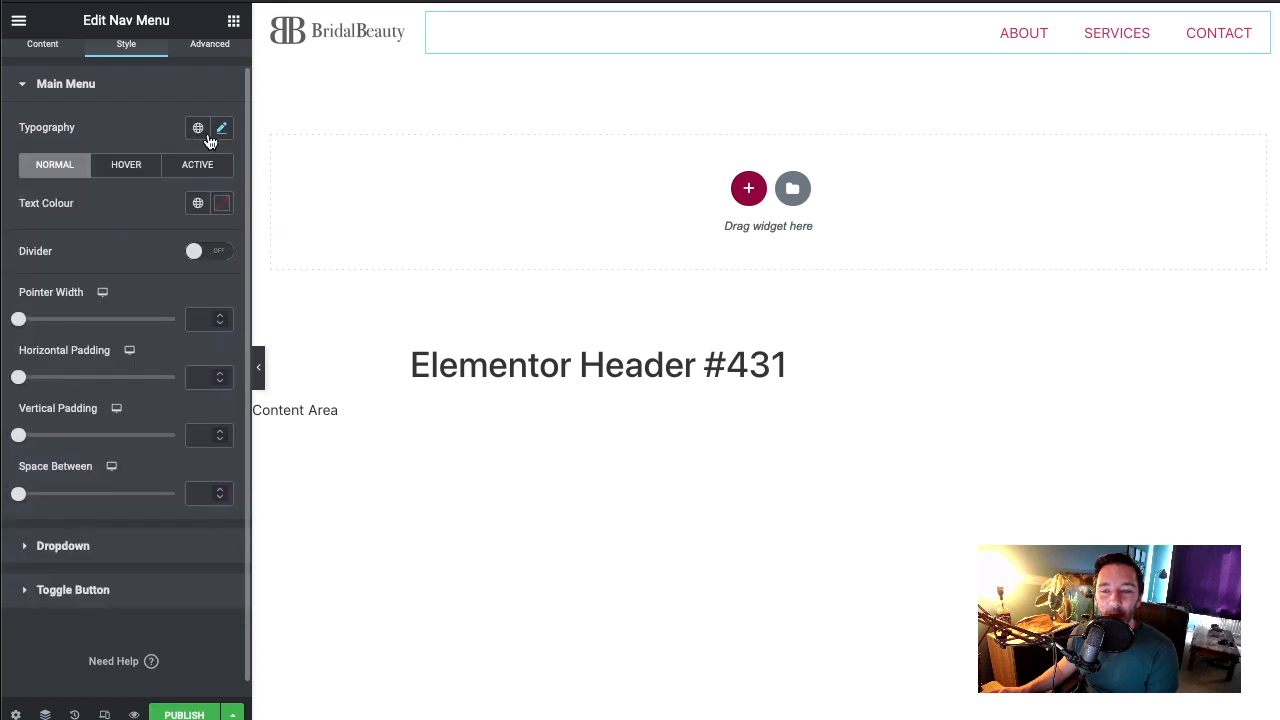
Set the nav menu's normal text colour to the Secondary global colour
left_click(199, 205)
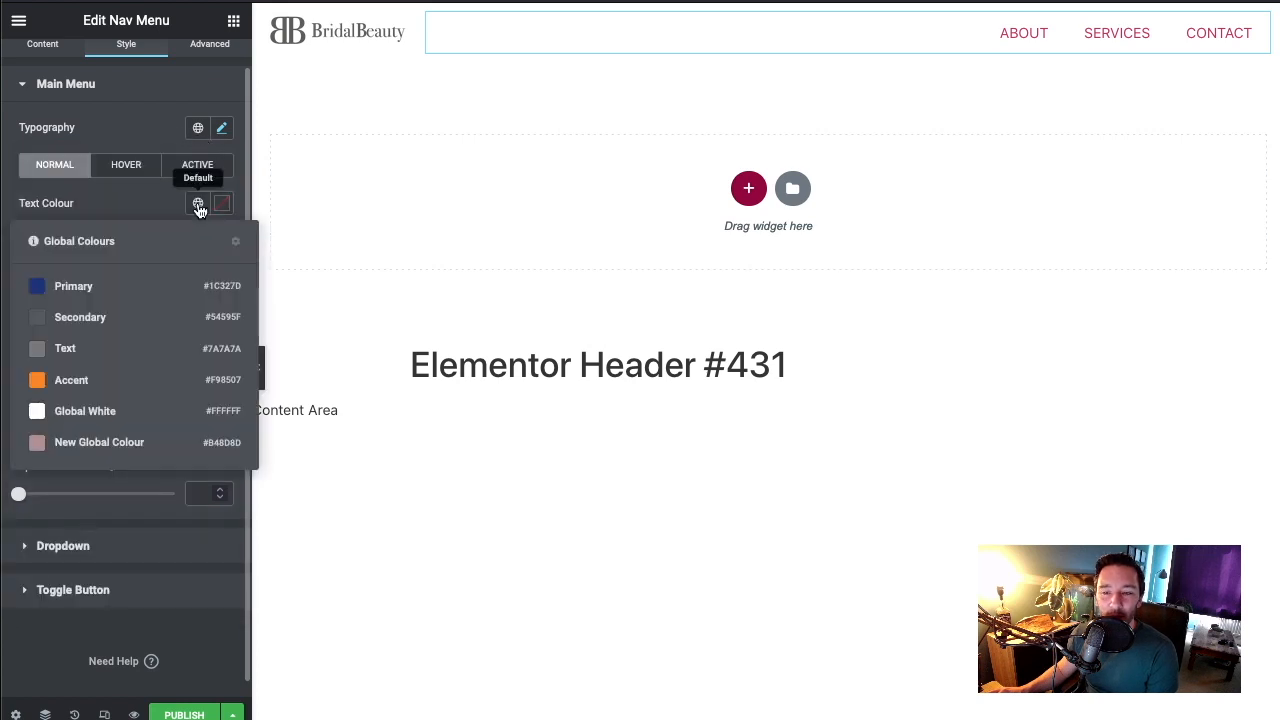
left_click(104, 327)
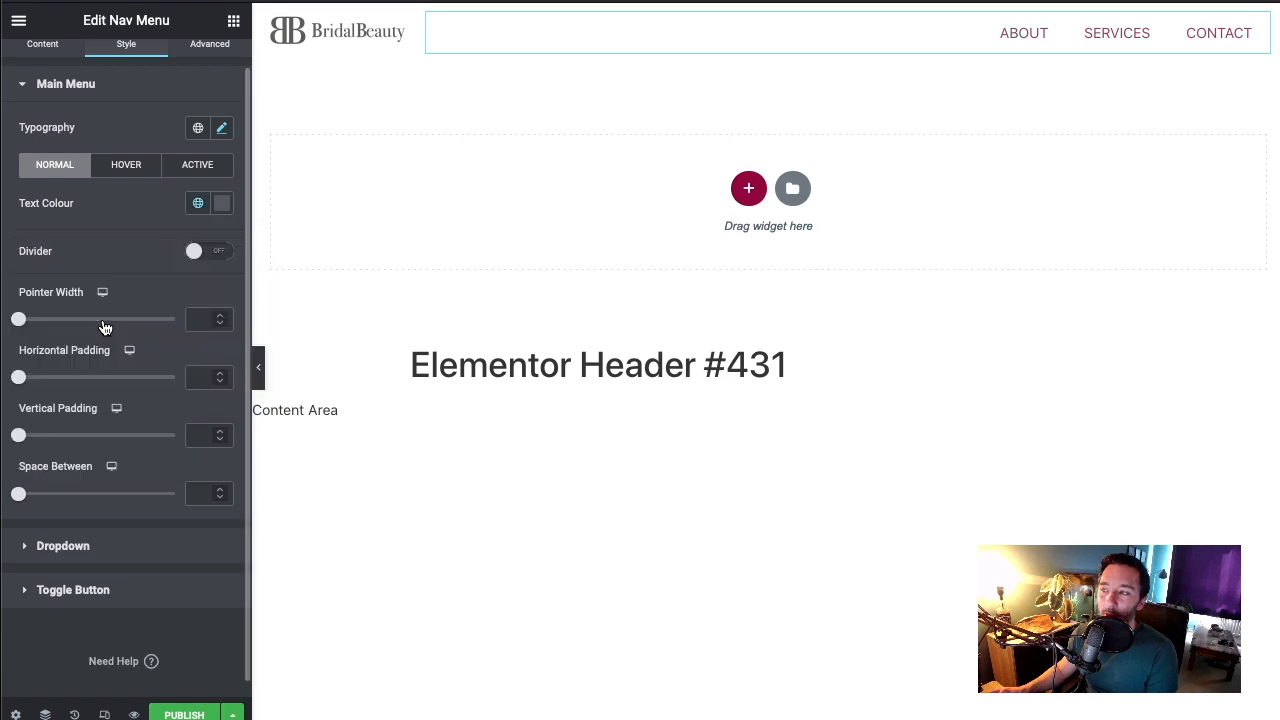
left_click(158, 96)
left_click(160, 100)
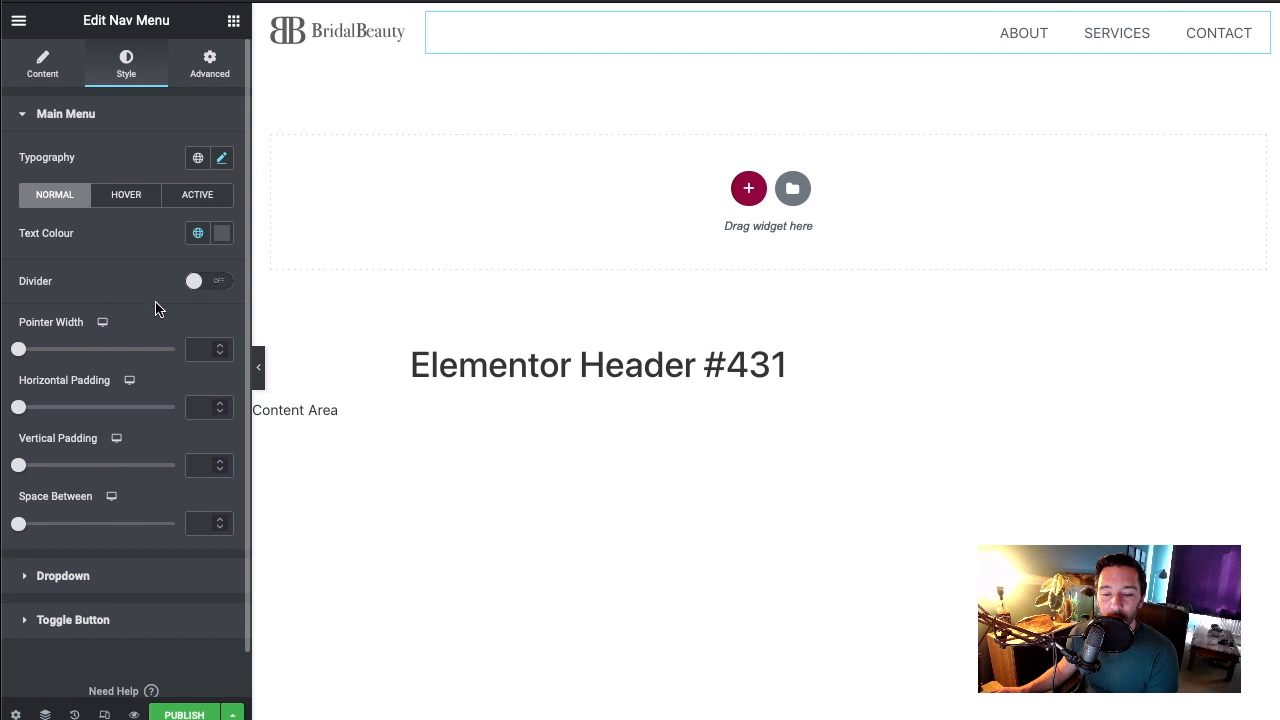
Try a thicker hover underline on the nav menu by raising its pointer width step by step to 15
left_click(222, 346)
left_click(222, 346)
left_click(222, 346)
left_click(222, 346)
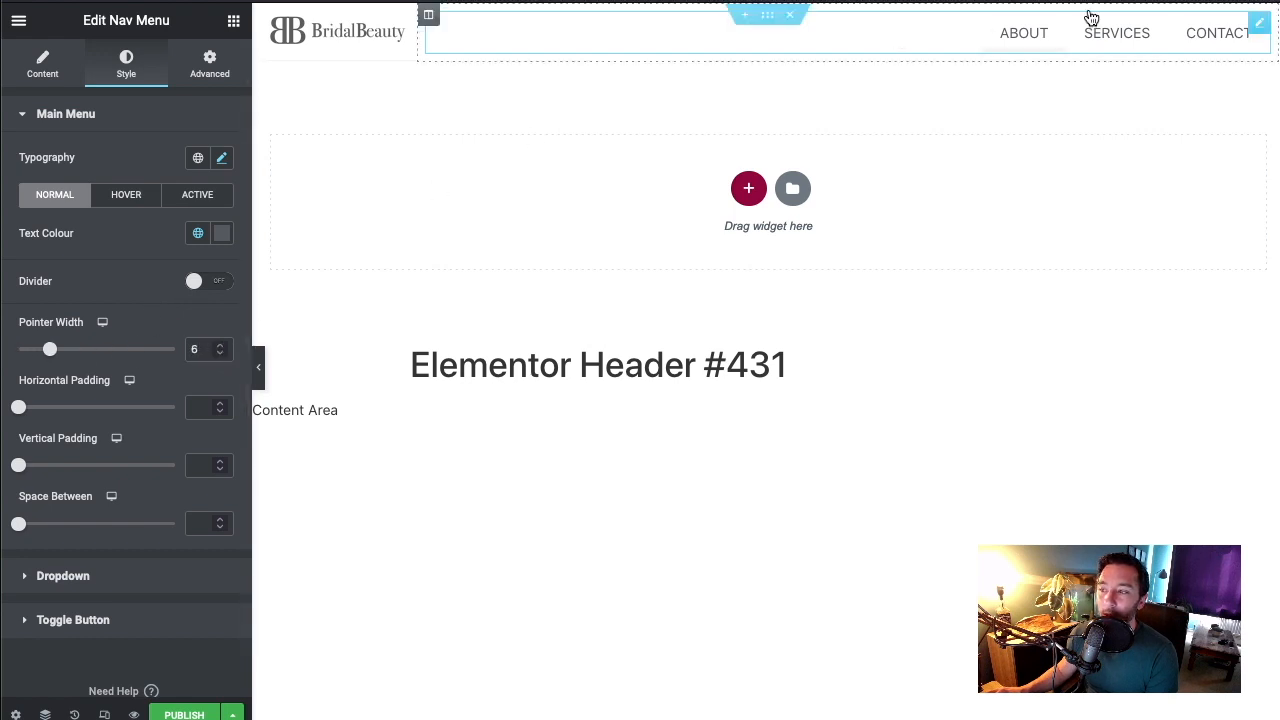
left_click(220, 345)
left_click(220, 345)
left_click(220, 345)
left_click(220, 345)
left_click(220, 345)
left_click(220, 345)
left_click(220, 345)
left_click(220, 345)
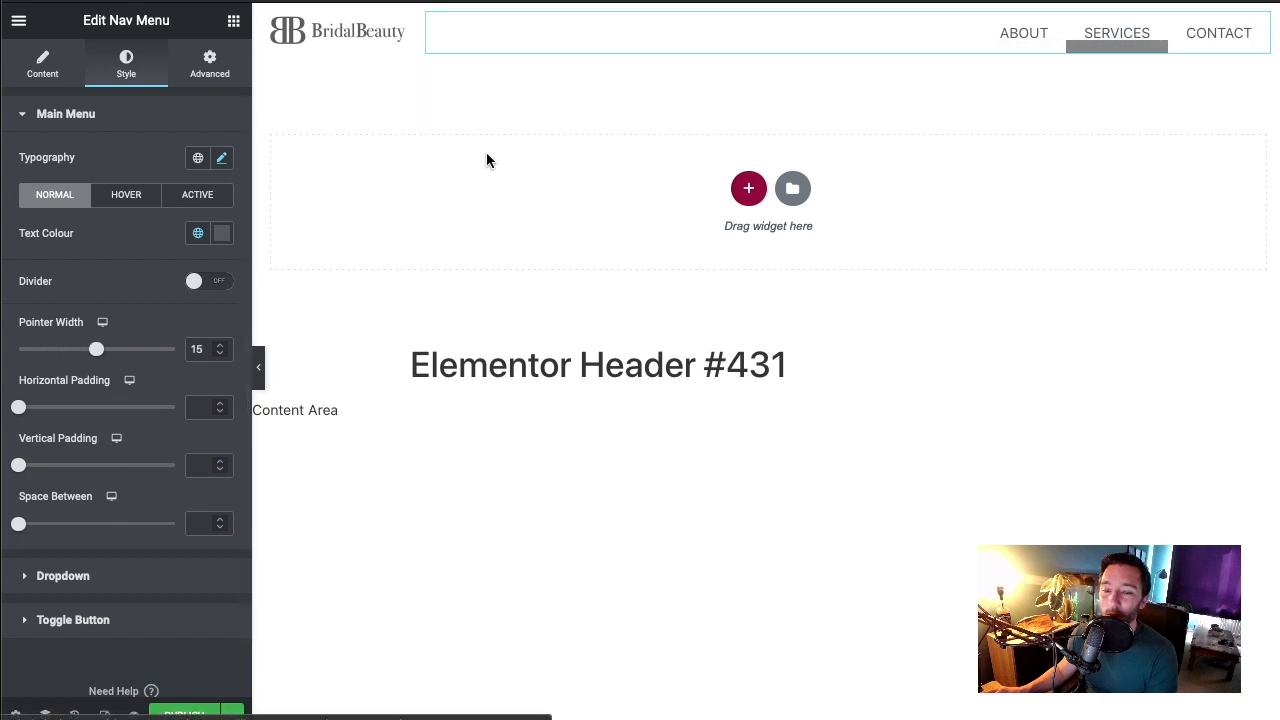
Set the nav menu's pointer width to 1
double_click(203, 347)
type("1")
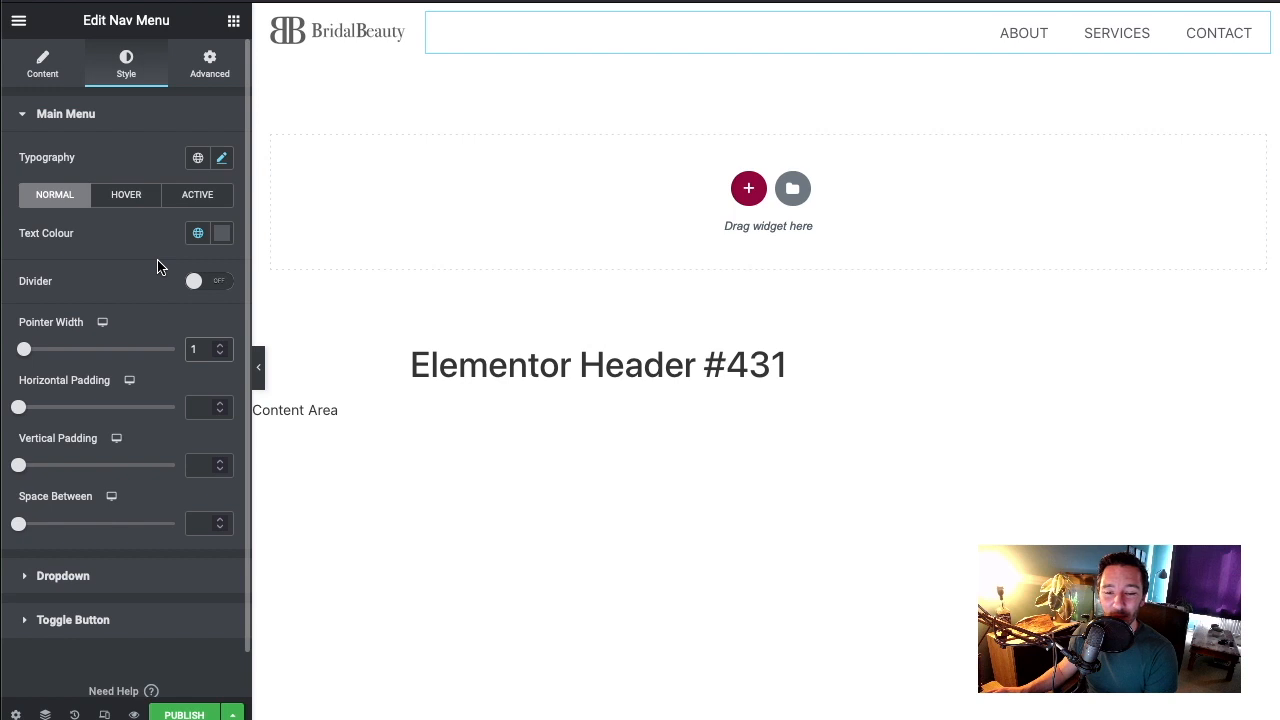
Set the nav menu's horizontal padding to 20 and leave its vertical padding empty
left_click_drag(21, 410, 83, 424)
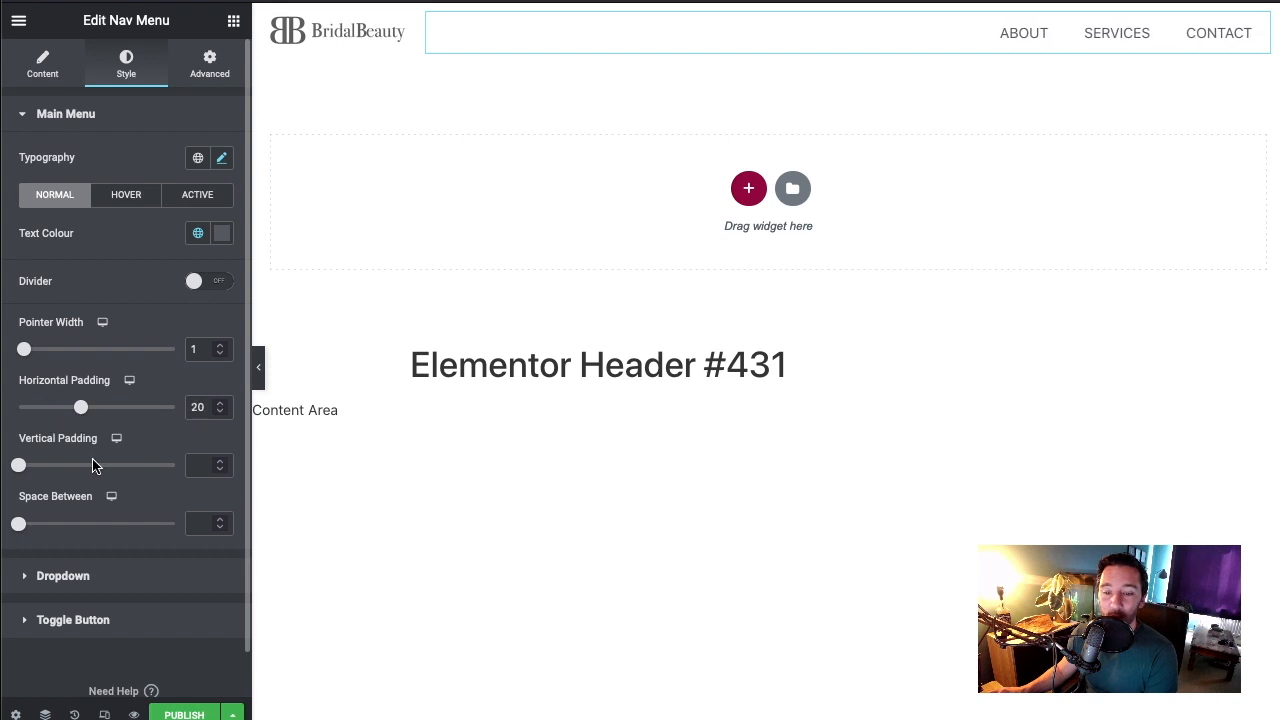
mouse_move(22, 470)
left_mouse_down()
mouse_move(126, 471)
mouse_move(28, 474)
left_mouse_up()
double_click(196, 465)
key("BackSpace")
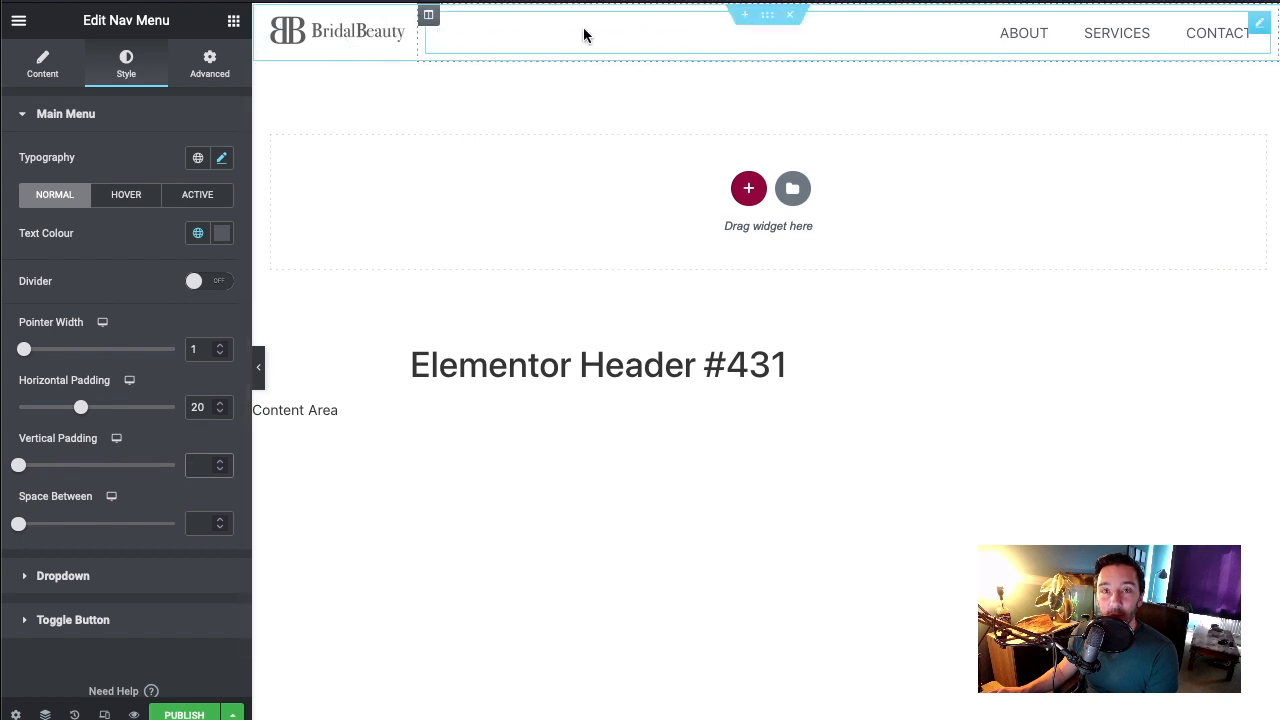
Try a black (#000000) normal background colour on the header section
left_click(660, 345)
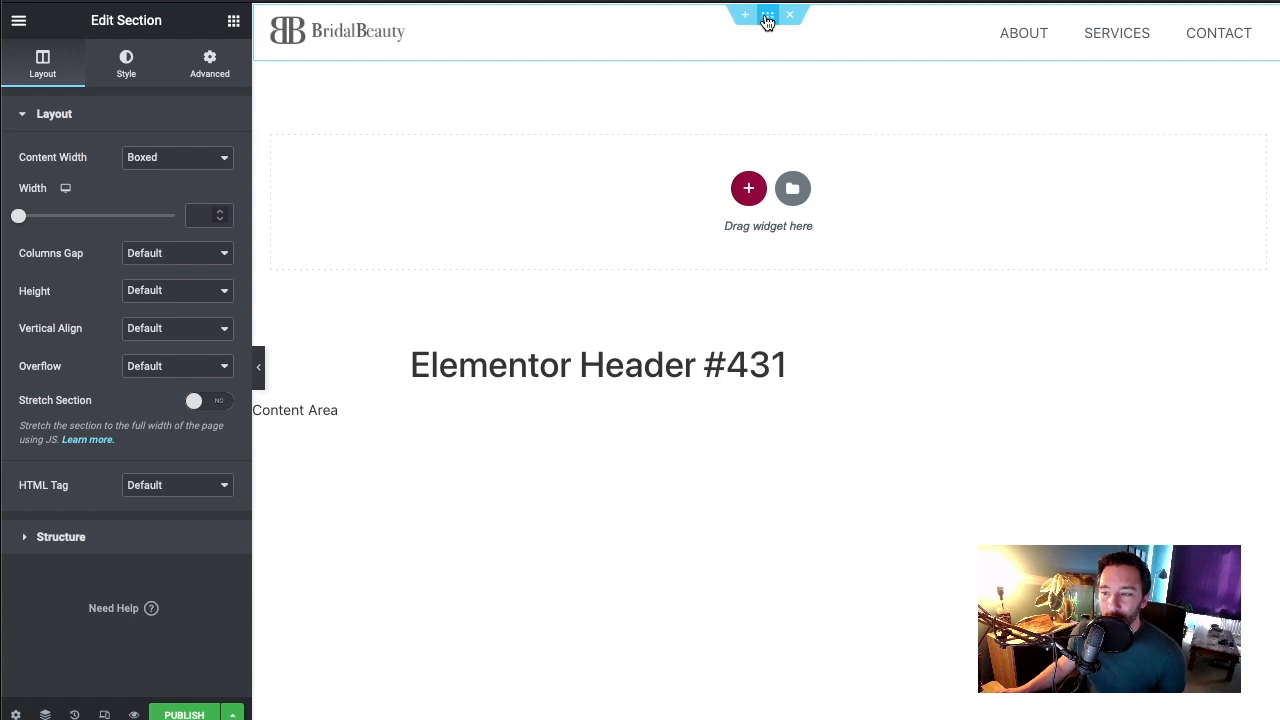
left_click(120, 75)
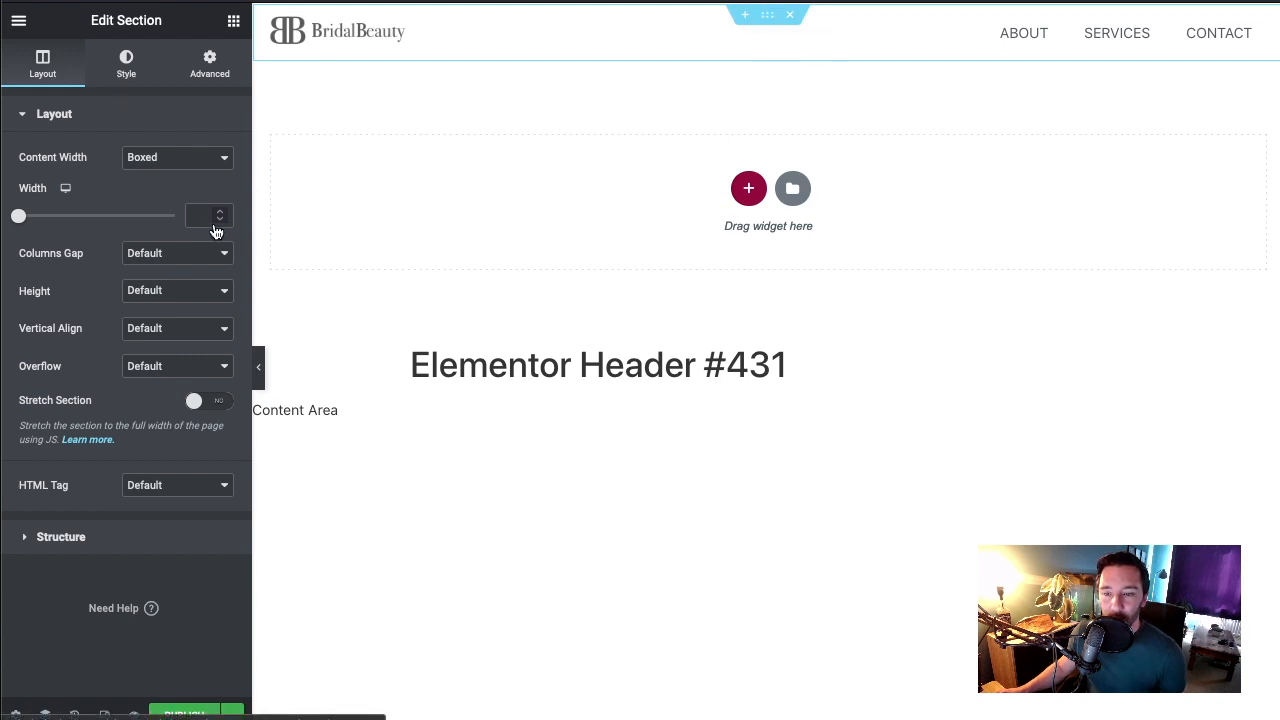
left_click(148, 197)
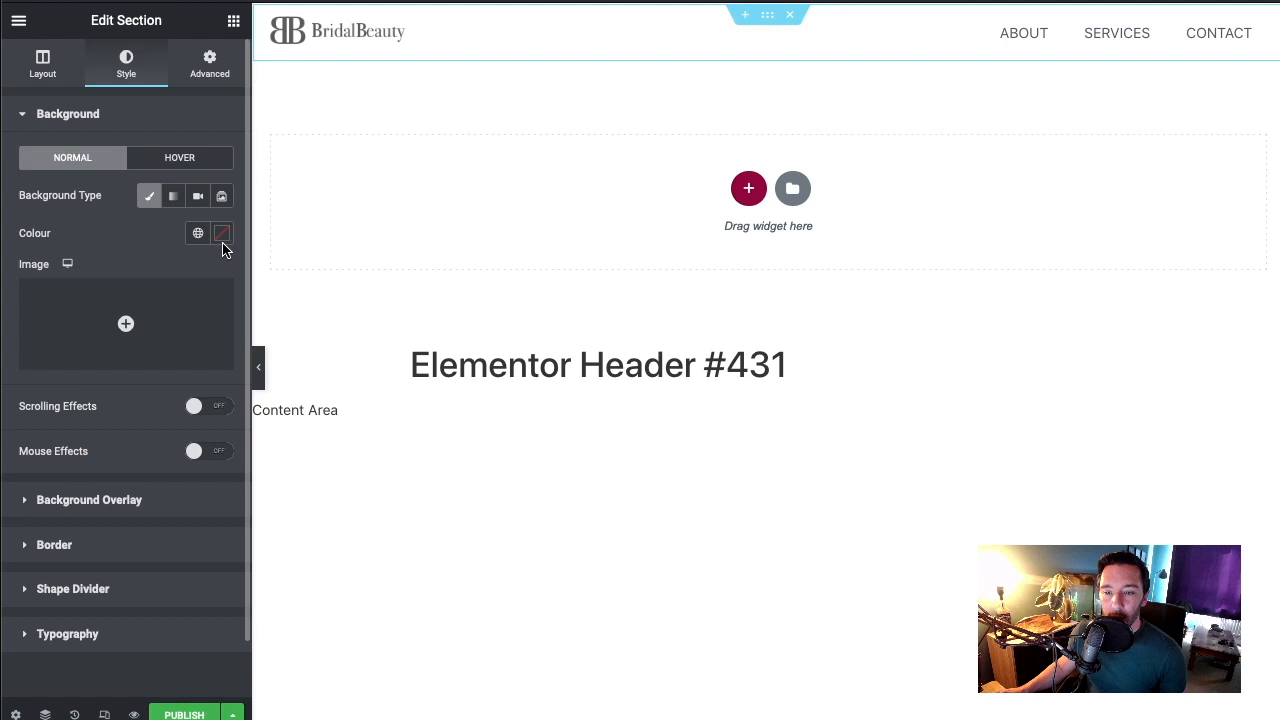
left_click(221, 233)
left_click(193, 328)
left_click_drag(221, 328, 386, 492)
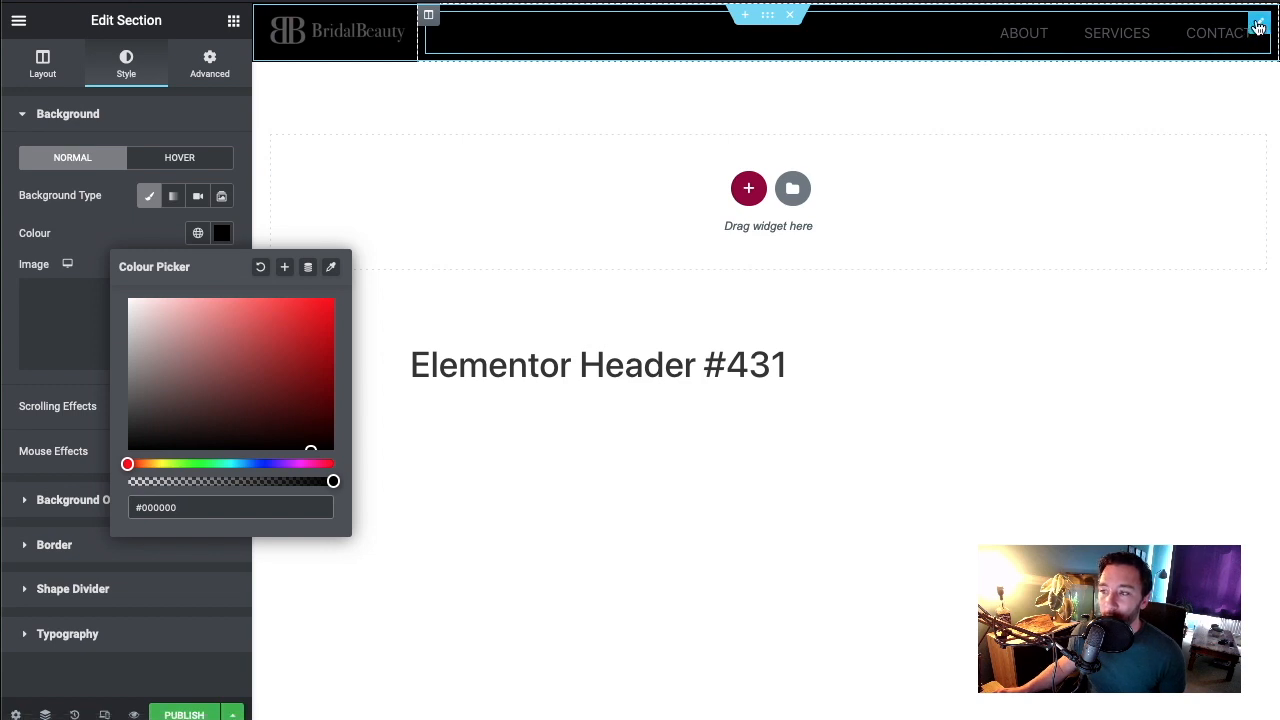
Try a pale pink (#FFF9F9) background on the header section and switch it back to black
left_click(268, 451)
left_click_drag(322, 442, 327, 444)
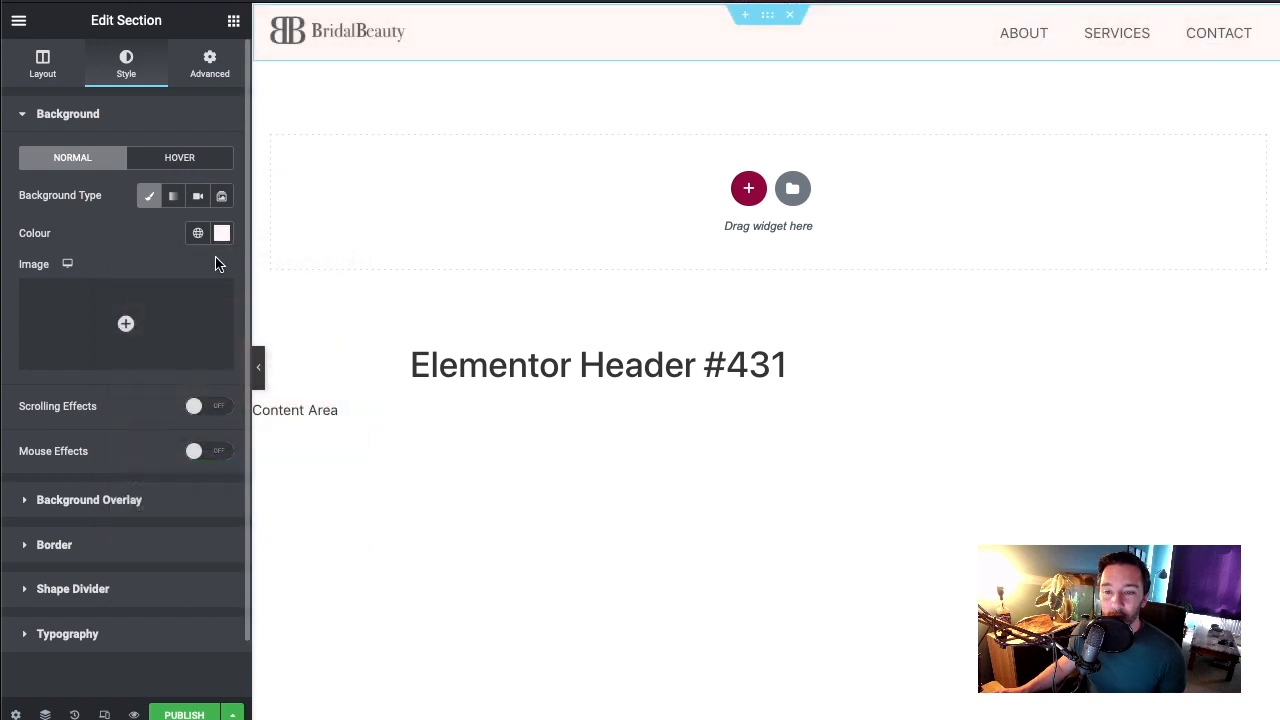
left_click(222, 236)
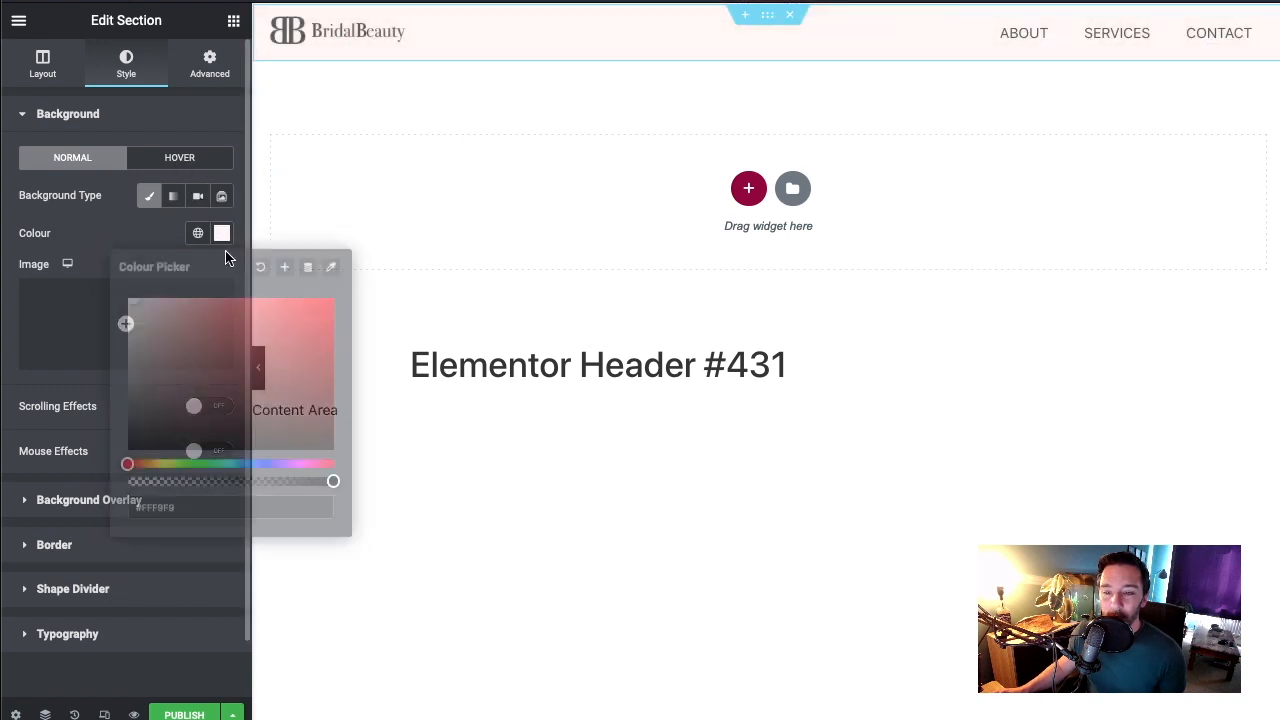
left_click_drag(266, 363, 343, 463)
left_click(106, 234)
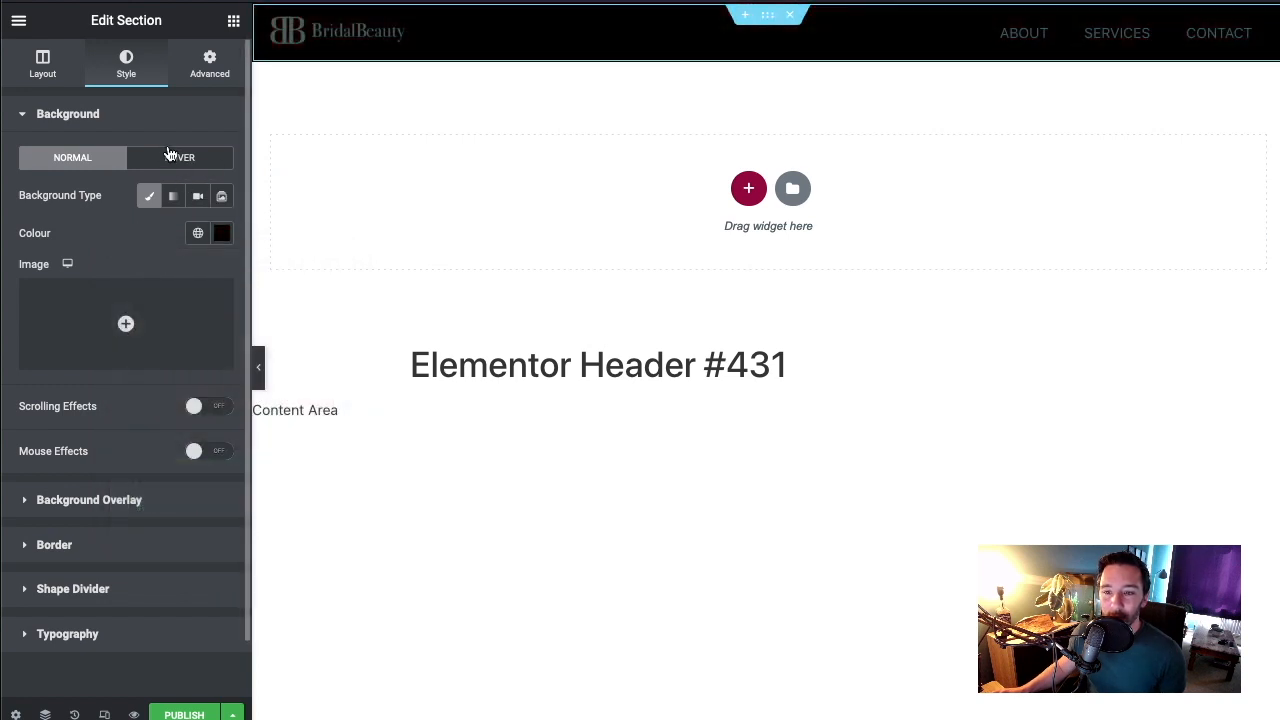
Try a pale green (#EBFFE6) hover background colour on the header section
left_click(170, 156)
left_click(198, 196)
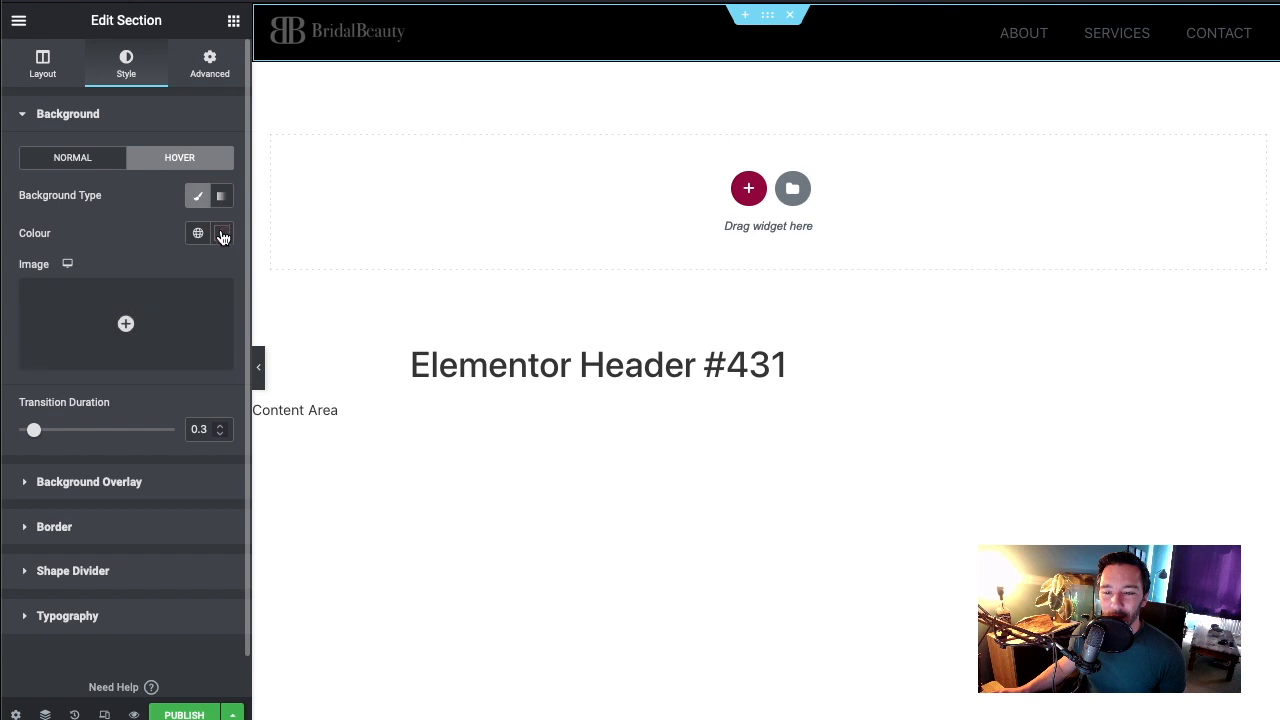
left_click(223, 232)
left_click(176, 403)
left_click(189, 464)
left_click_drag(184, 408, 150, 231)
left_click(150, 231)
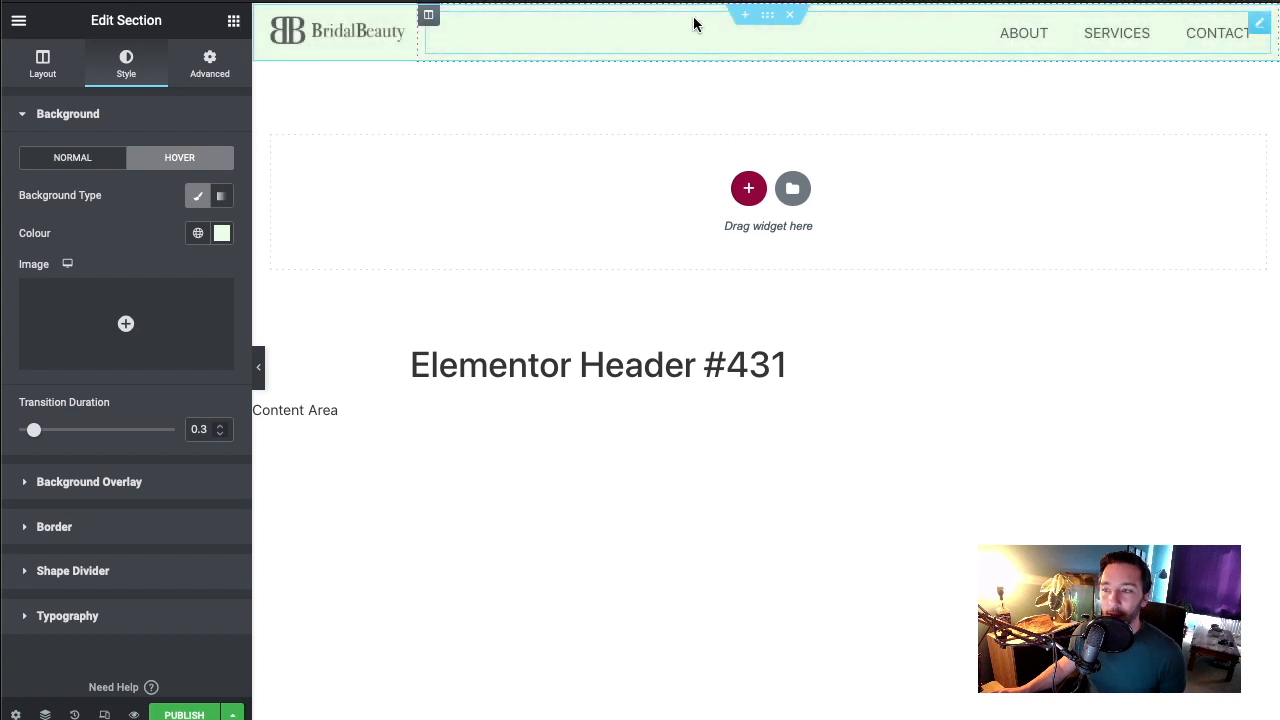
Try a bright green hover background on the header section and undo the hover colour changes
left_click(222, 233)
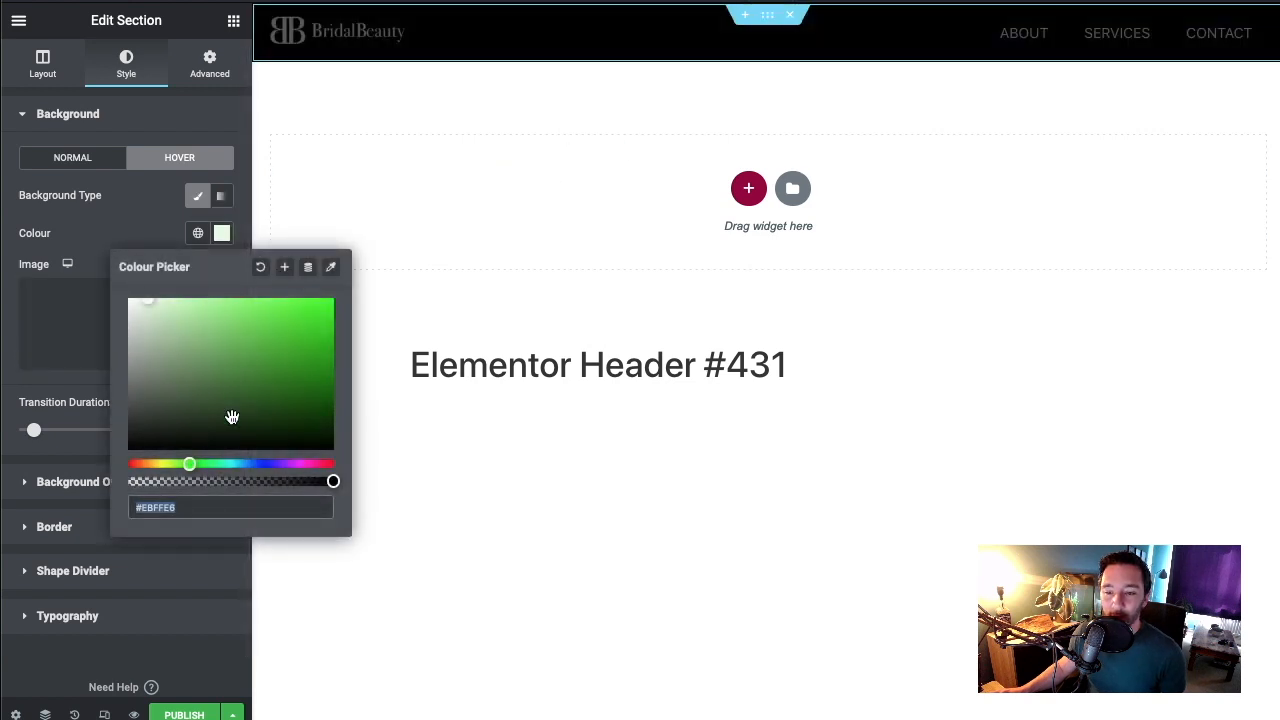
left_click_drag(160, 305, 318, 306)
left_click(157, 237)
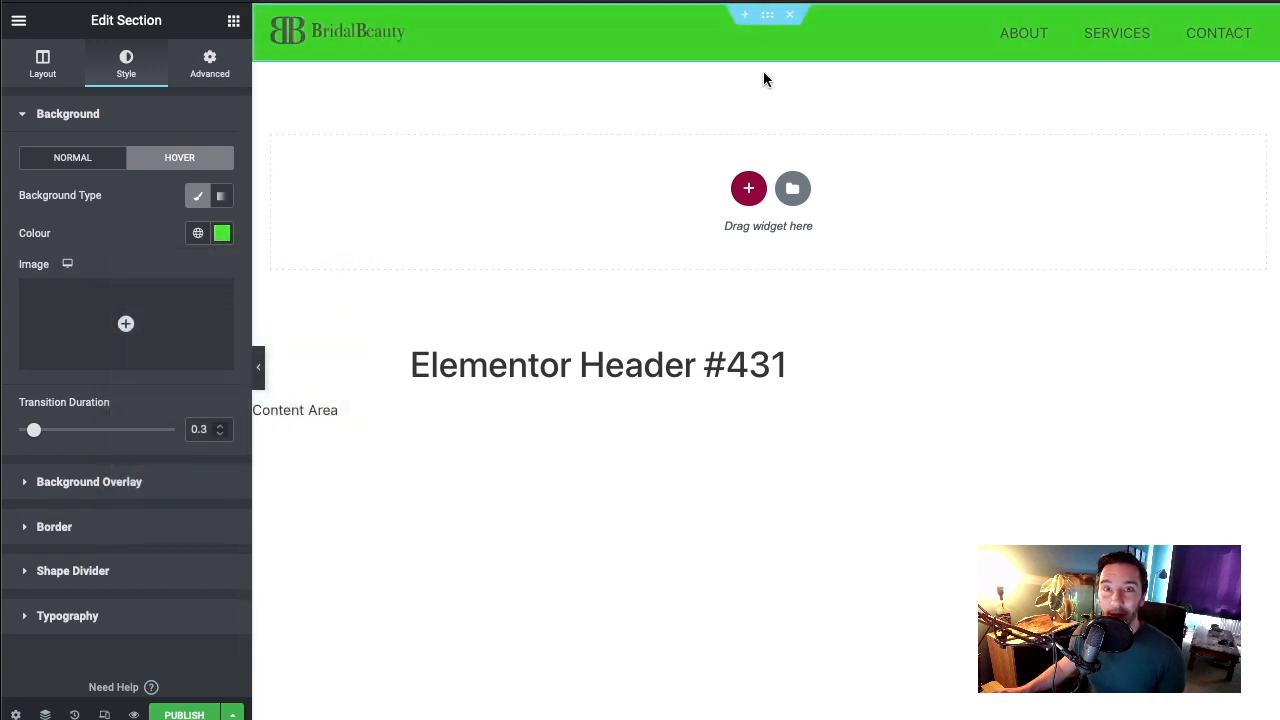
key("super+z")
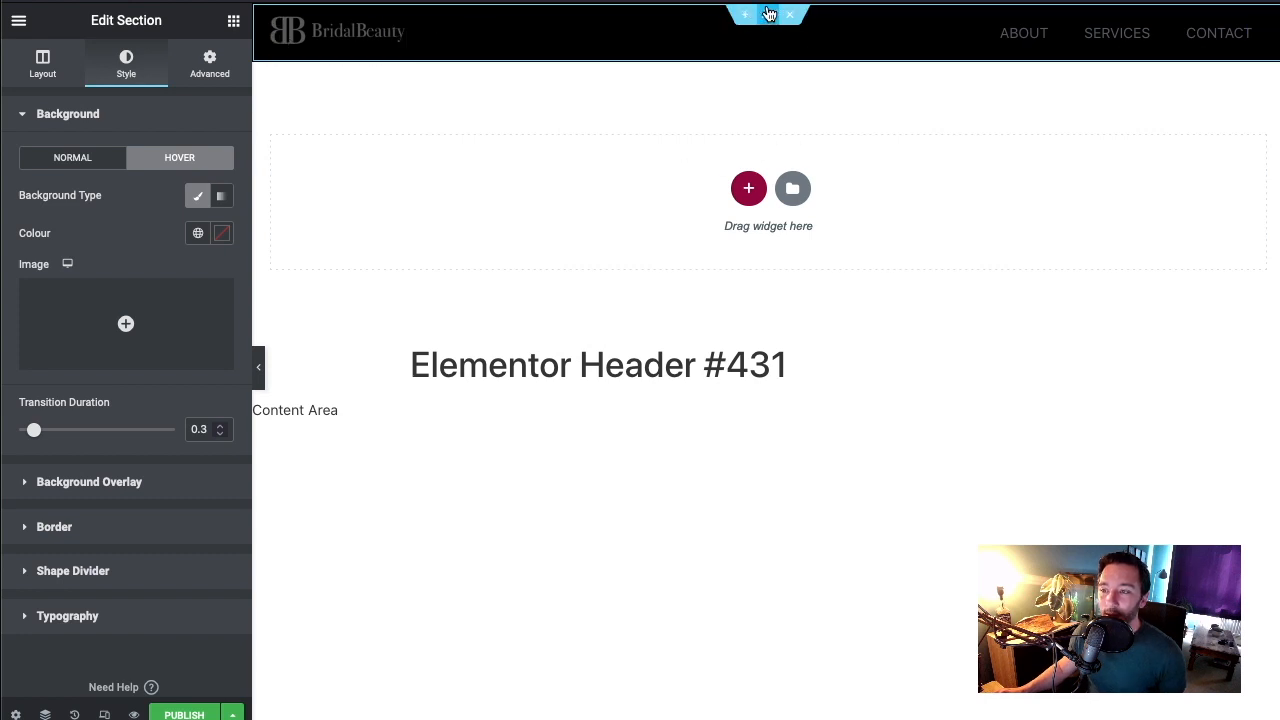
Unlink the header section's padding values and set the top padding to 6 px
left_click(229, 72)
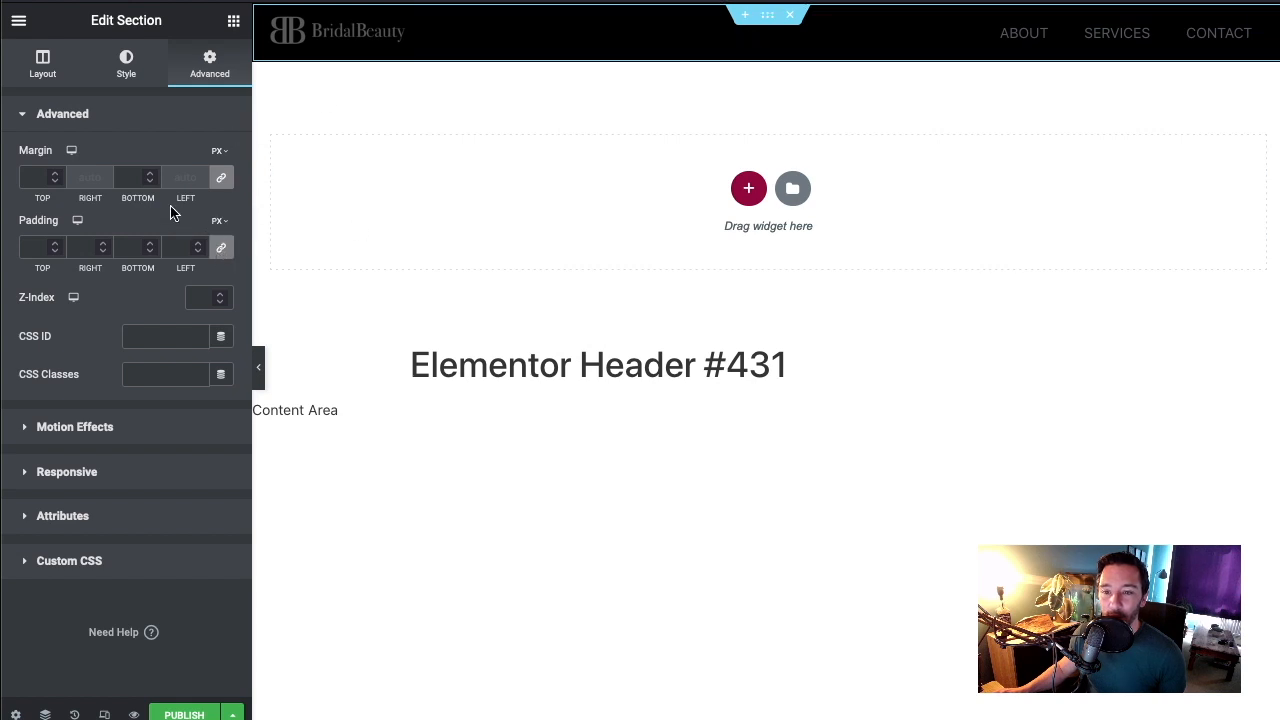
left_click(221, 247)
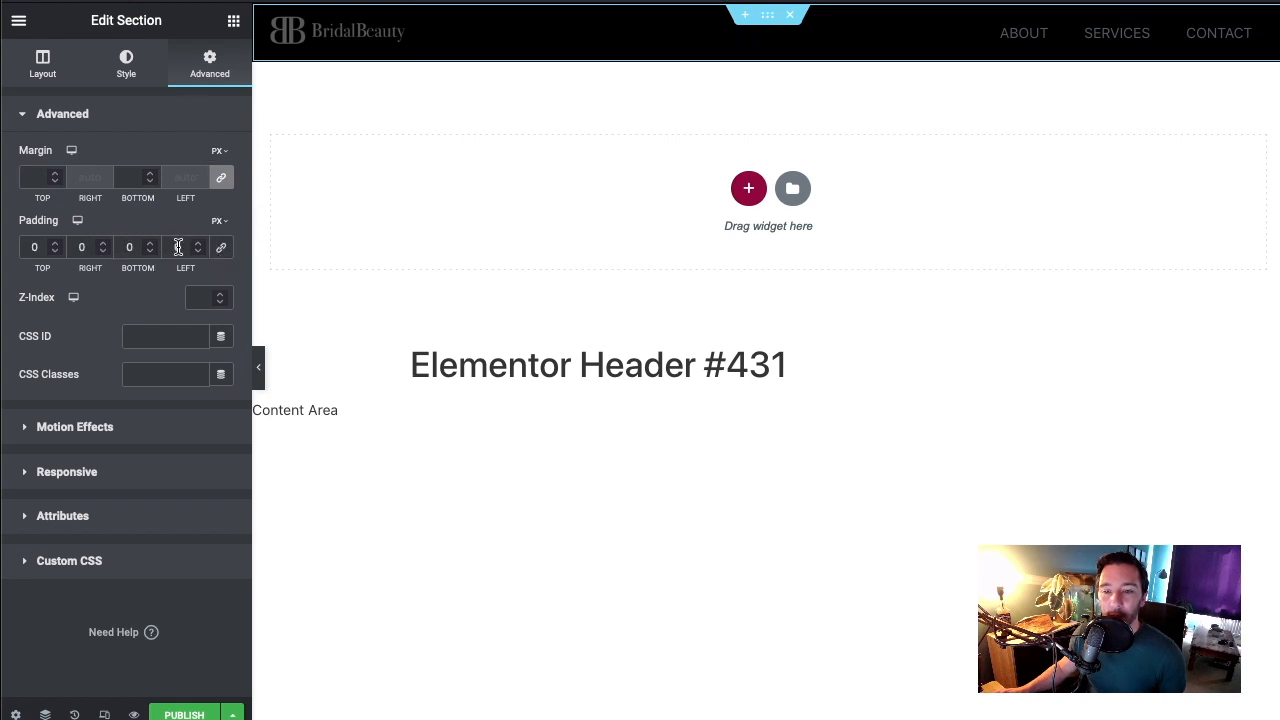
left_click(57, 242)
left_click(57, 242)
left_click(57, 242)
left_click(57, 242)
left_click(57, 242)
left_click(57, 242)
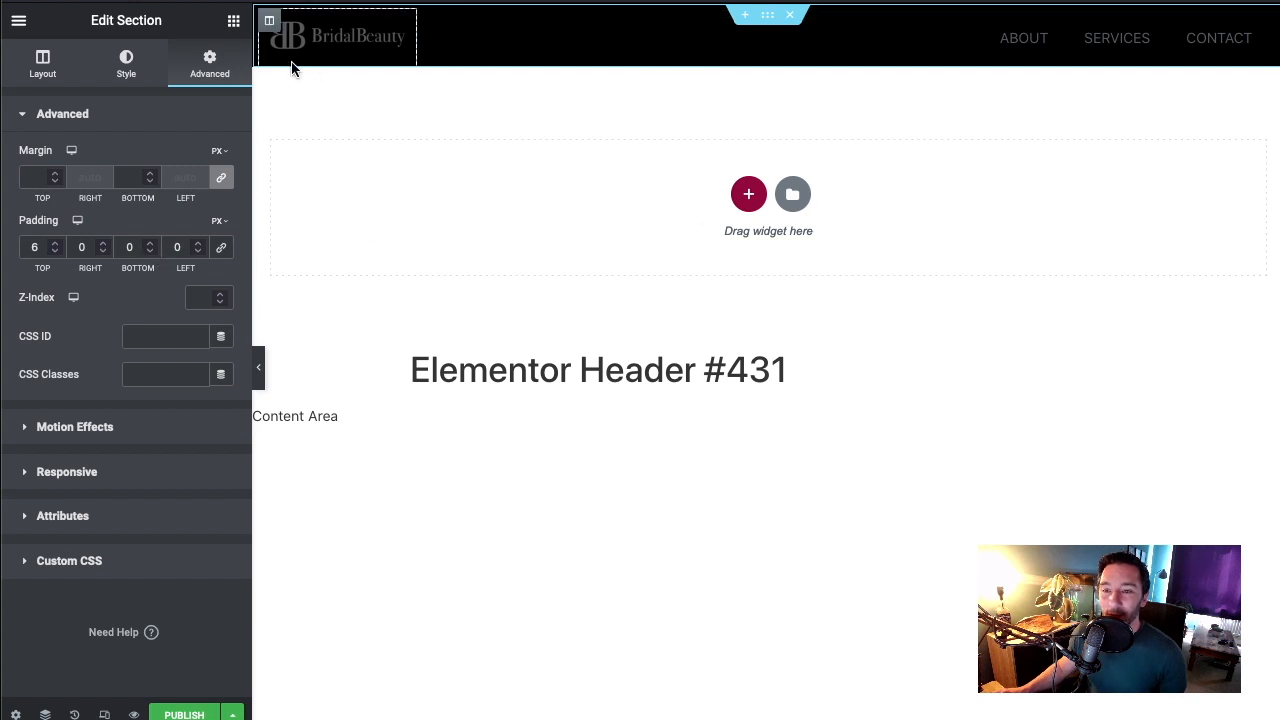
Set the header section's vertical alignment to Middle
left_click(40, 74)
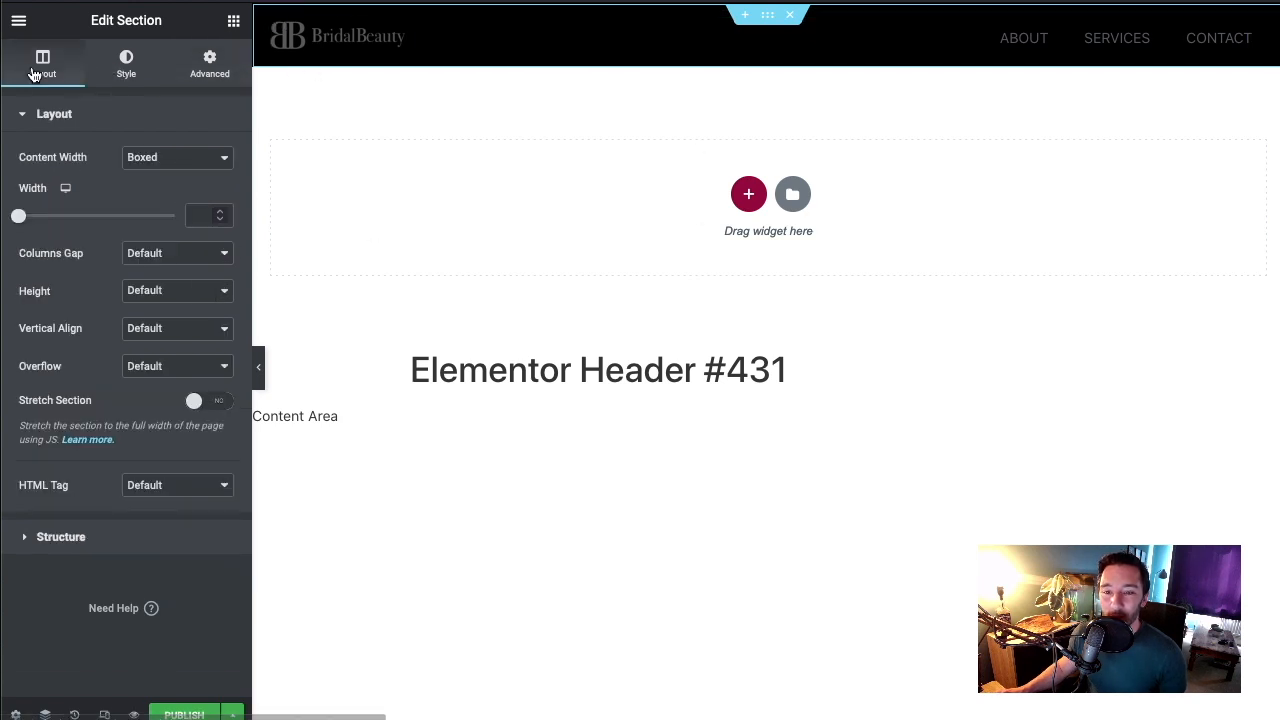
left_click(127, 330)
left_click(172, 364)
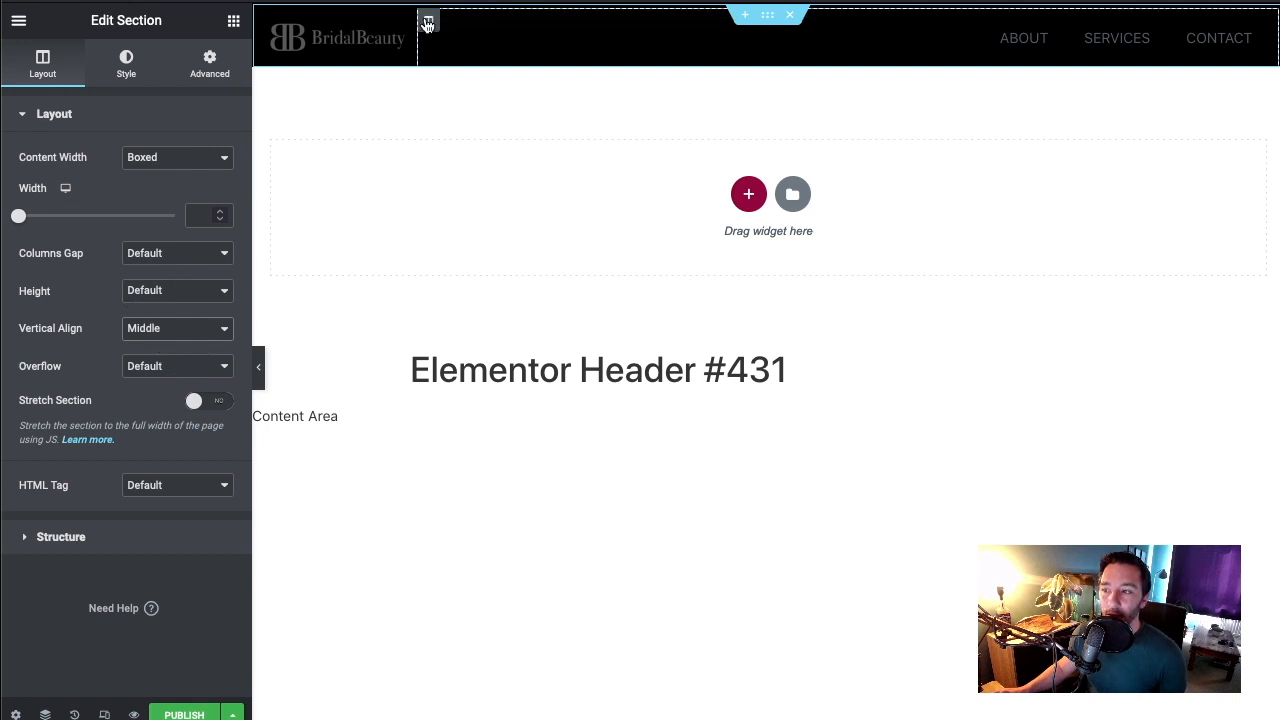
Set the vertical alignment of both the nav menu column and the logo column to Middle
left_click(427, 22)
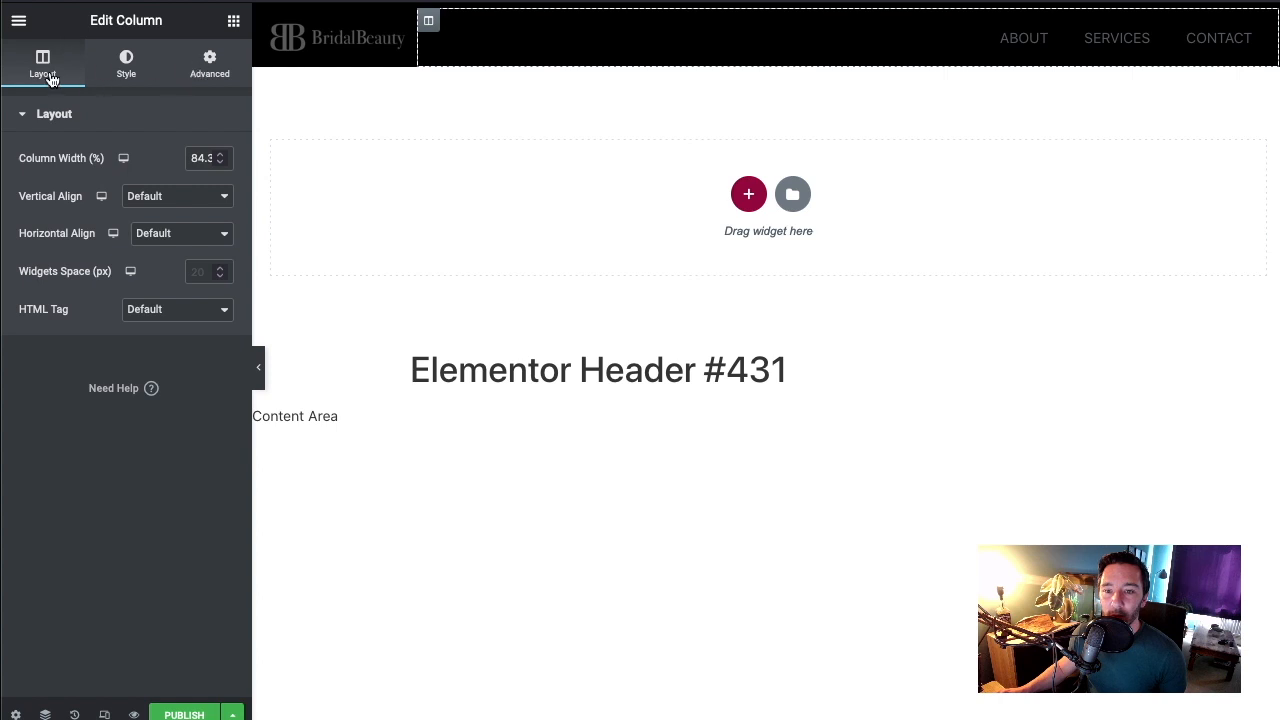
left_click(141, 194)
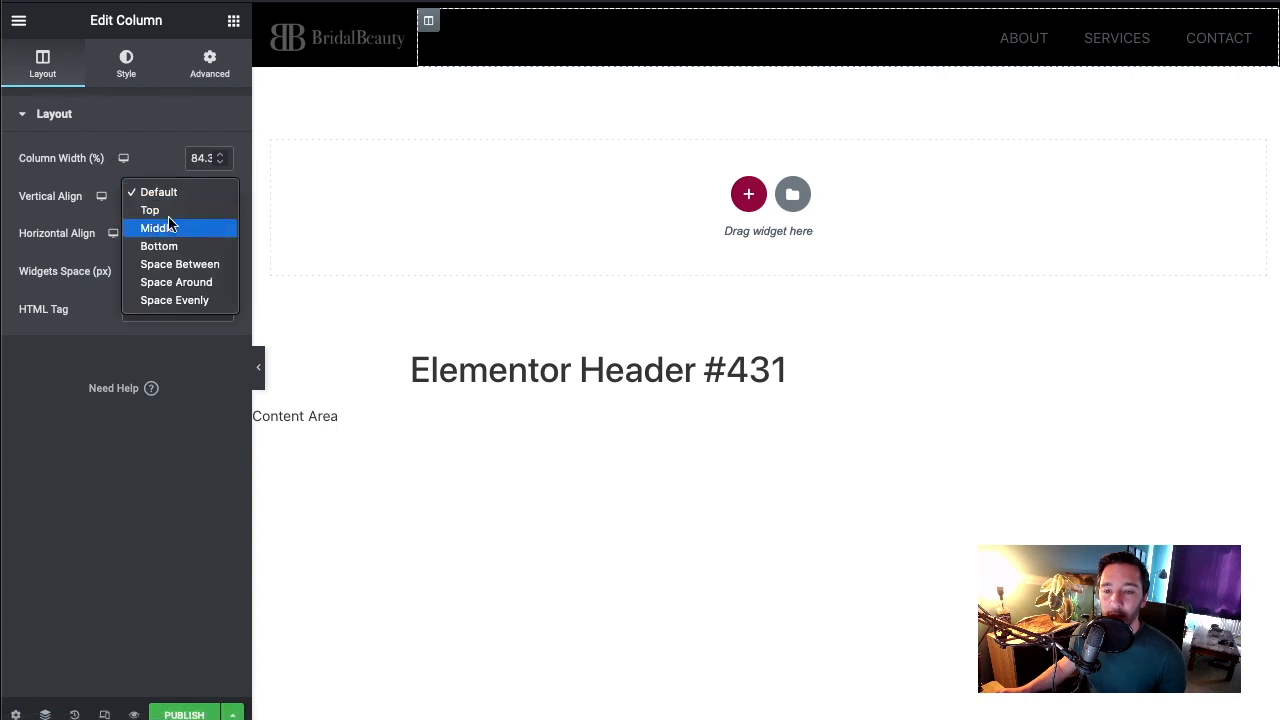
left_click(170, 226)
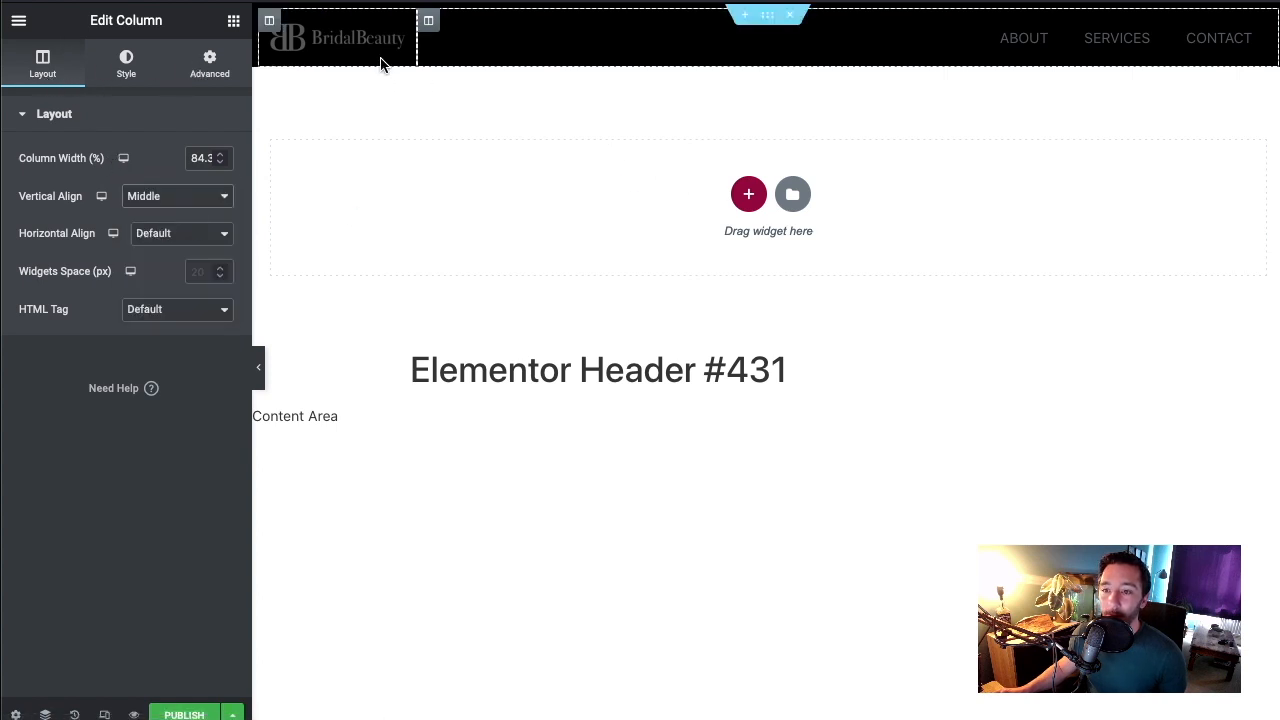
left_click(269, 20)
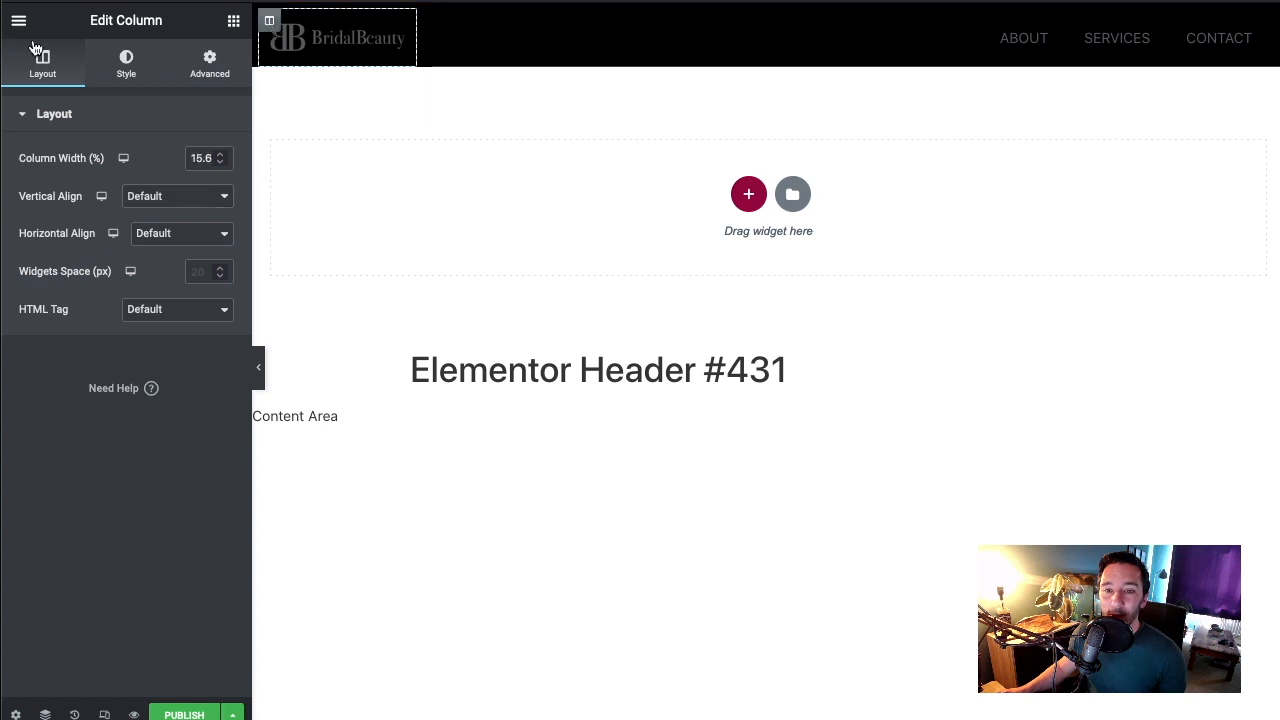
left_click(186, 197)
left_click(188, 233)
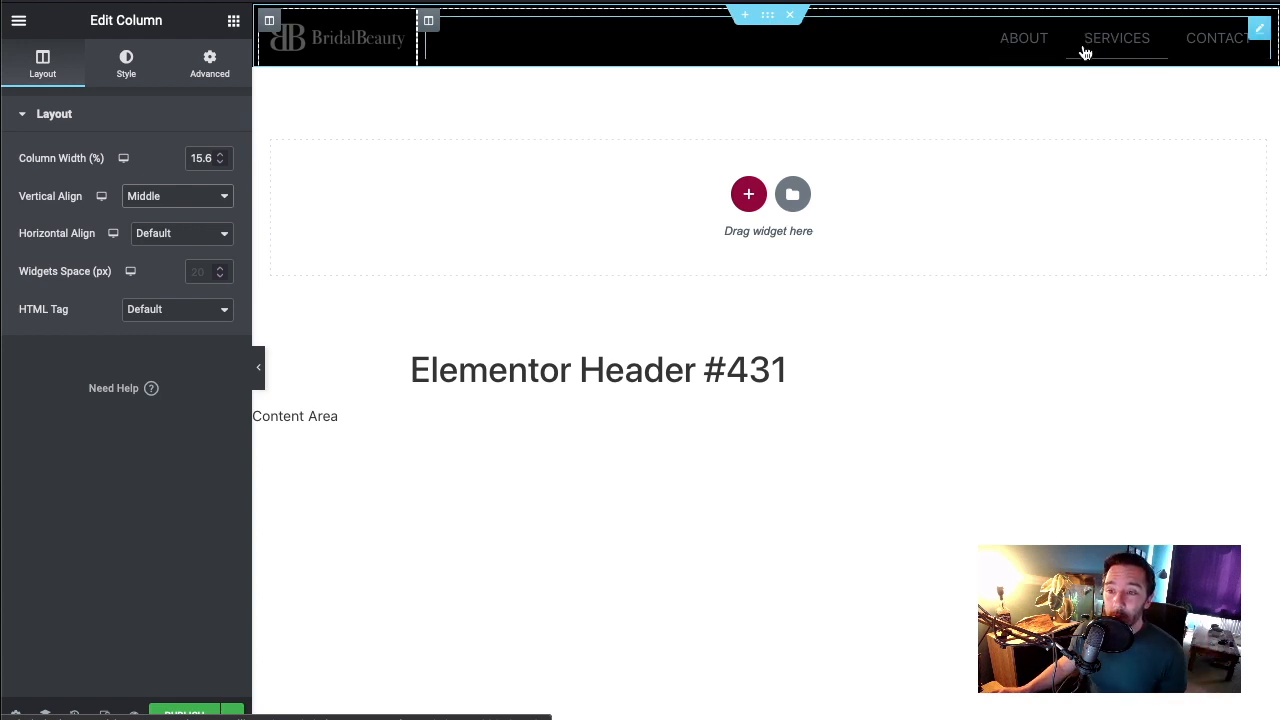
Set the header section's bottom padding to 5 px
left_click(767, 16)
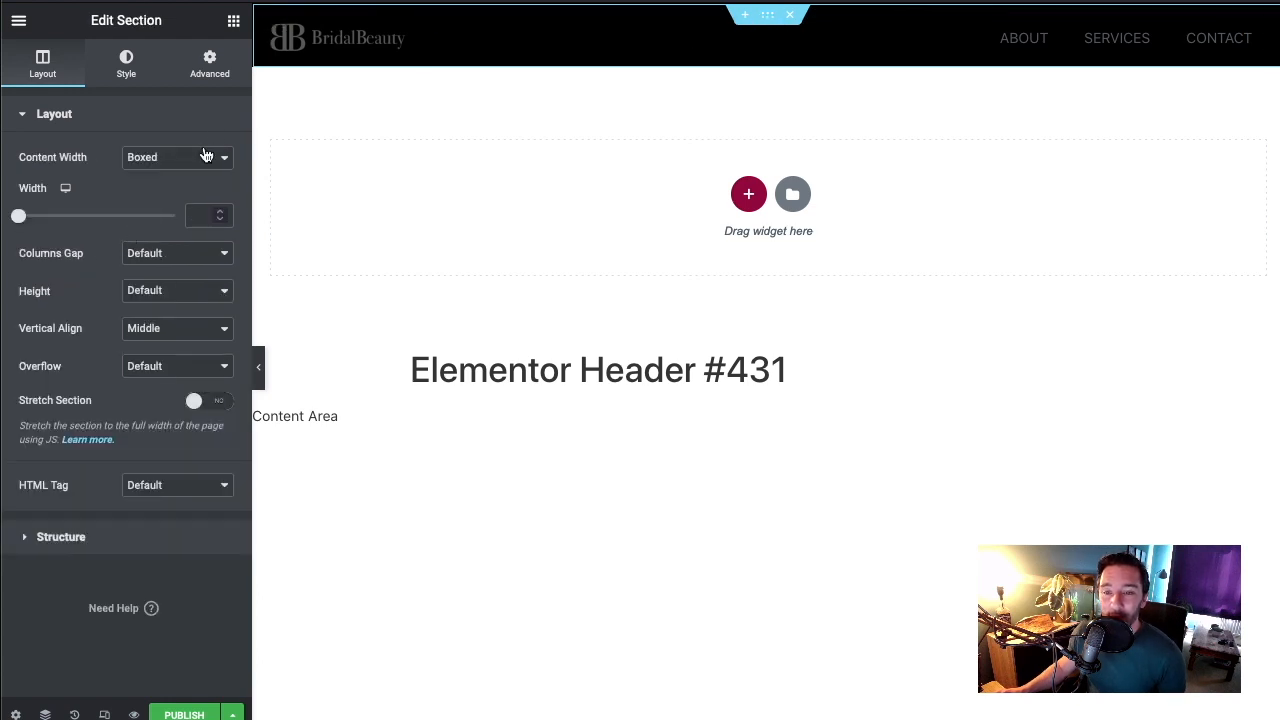
left_click(203, 82)
left_click(150, 243)
left_click(150, 243)
left_click(150, 243)
left_click(150, 243)
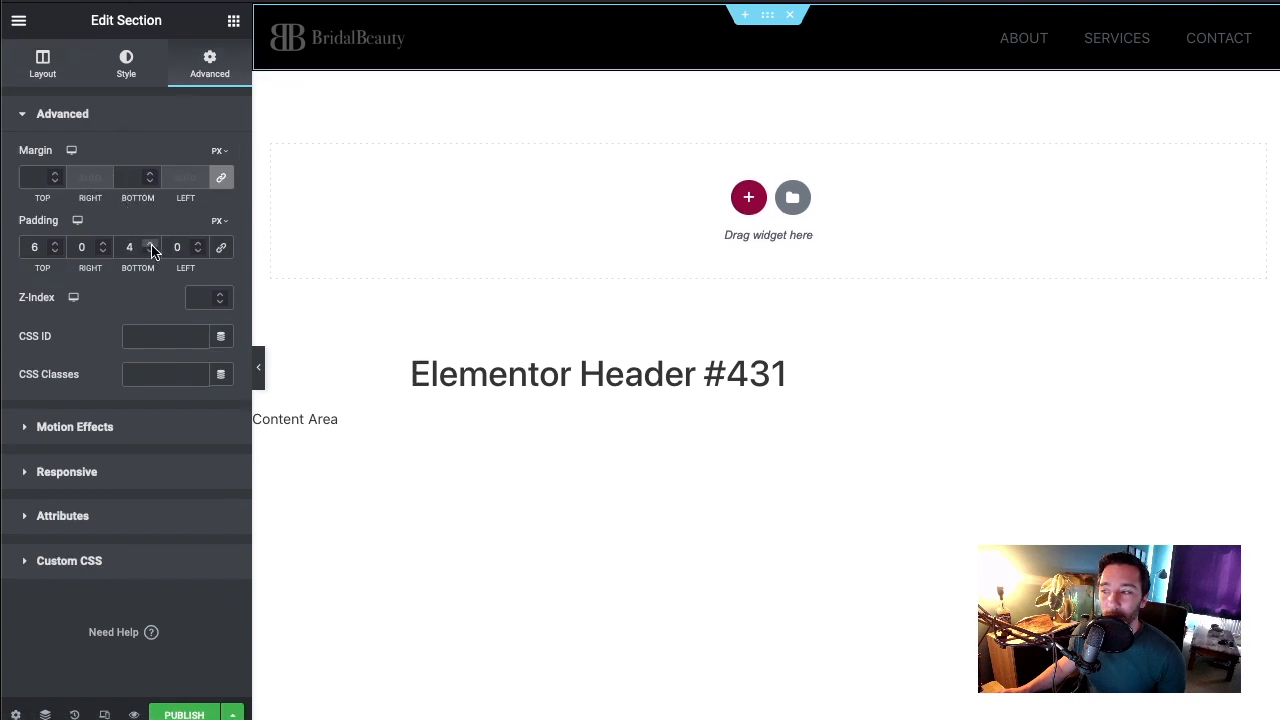
left_click(150, 243)
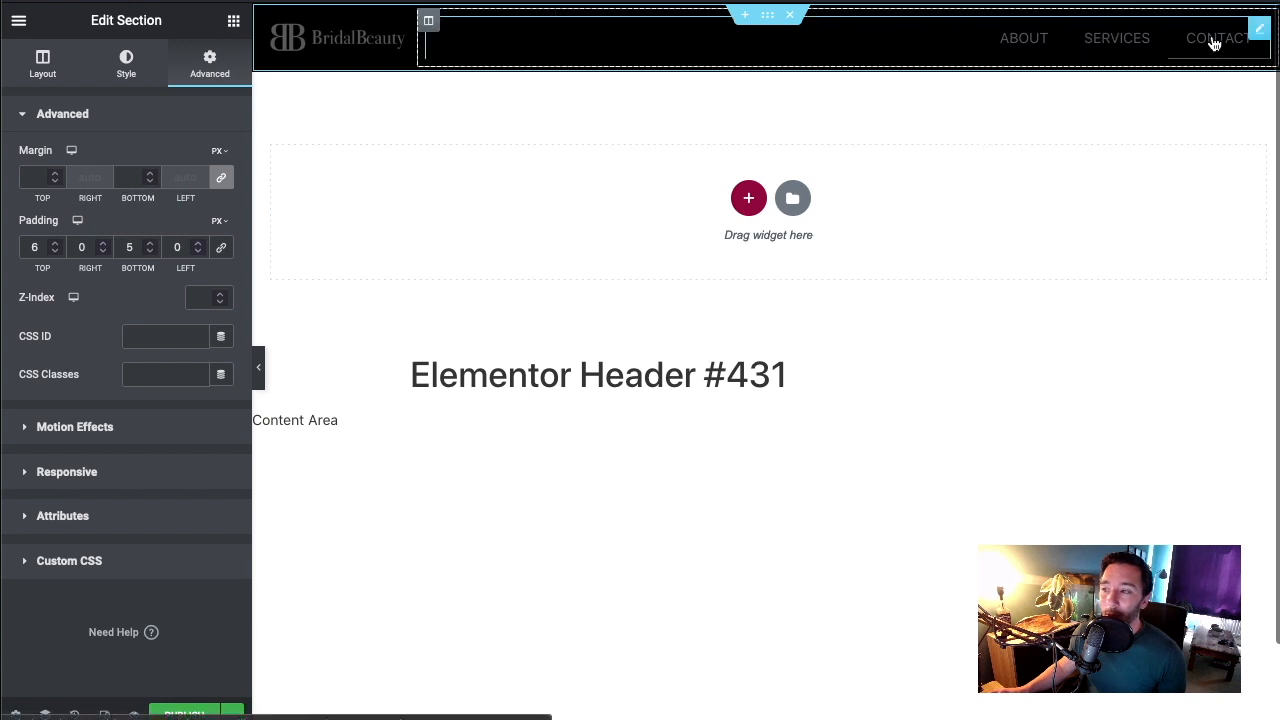
Set the header section's normal background colour to light grey #E6E6E6
left_click(1060, 47)
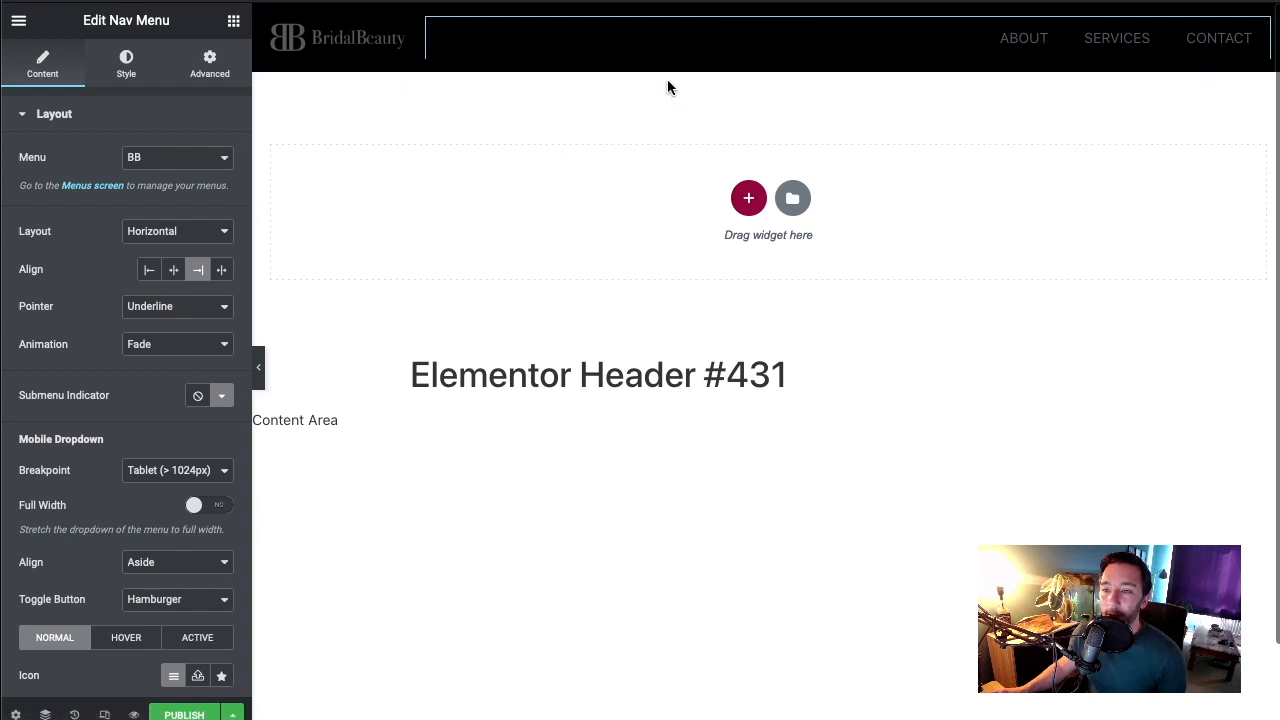
mouse_move(782, 28)
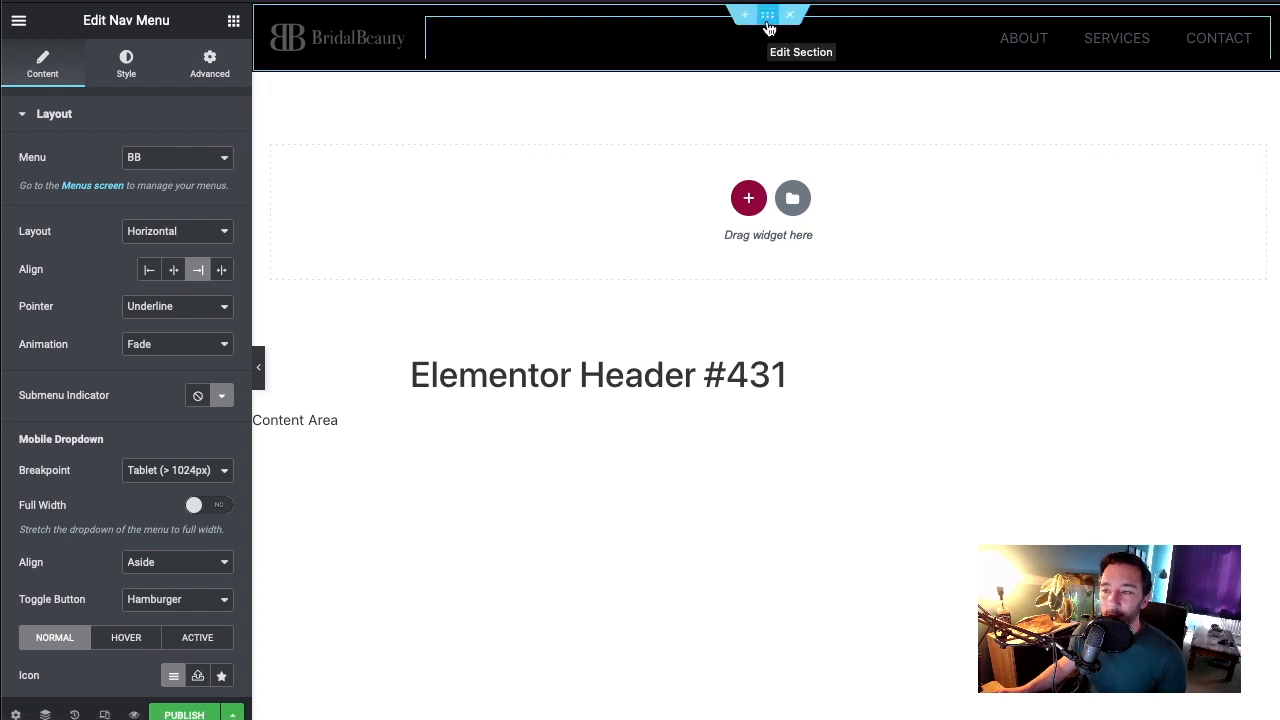
left_click(768, 17)
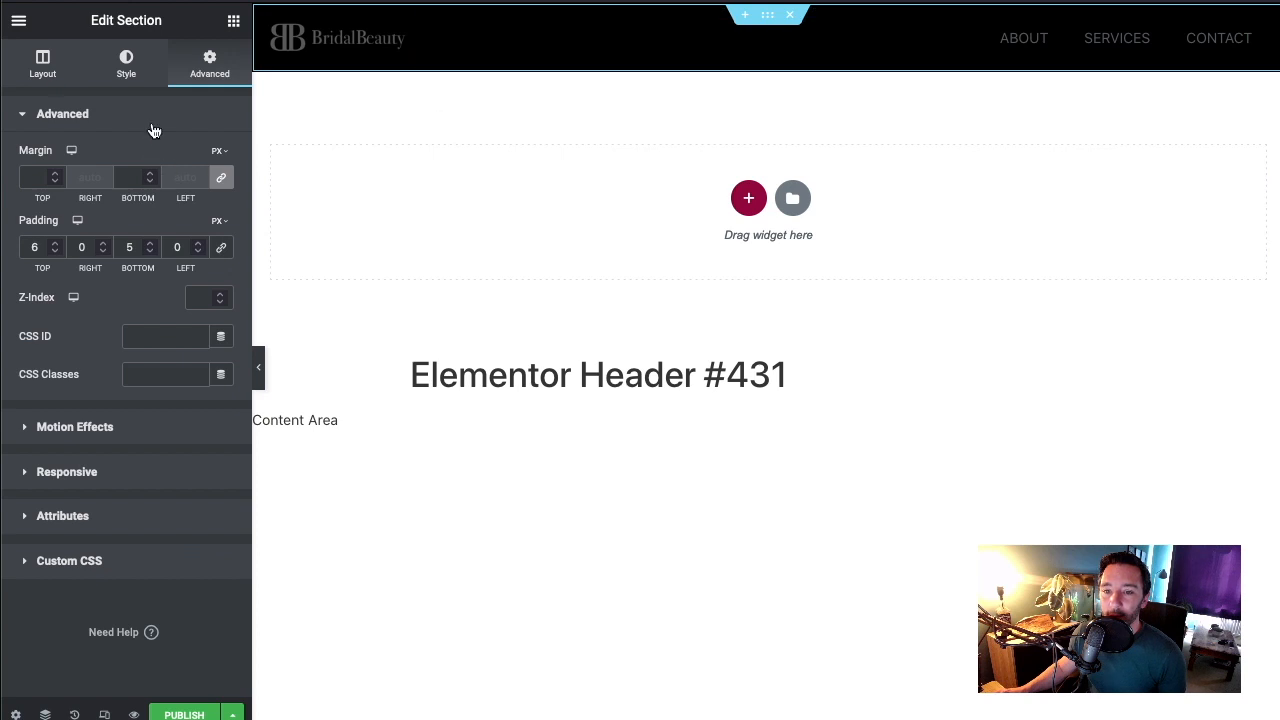
left_click(128, 68)
left_click(221, 233)
left_click_drag(159, 329, 110, 322)
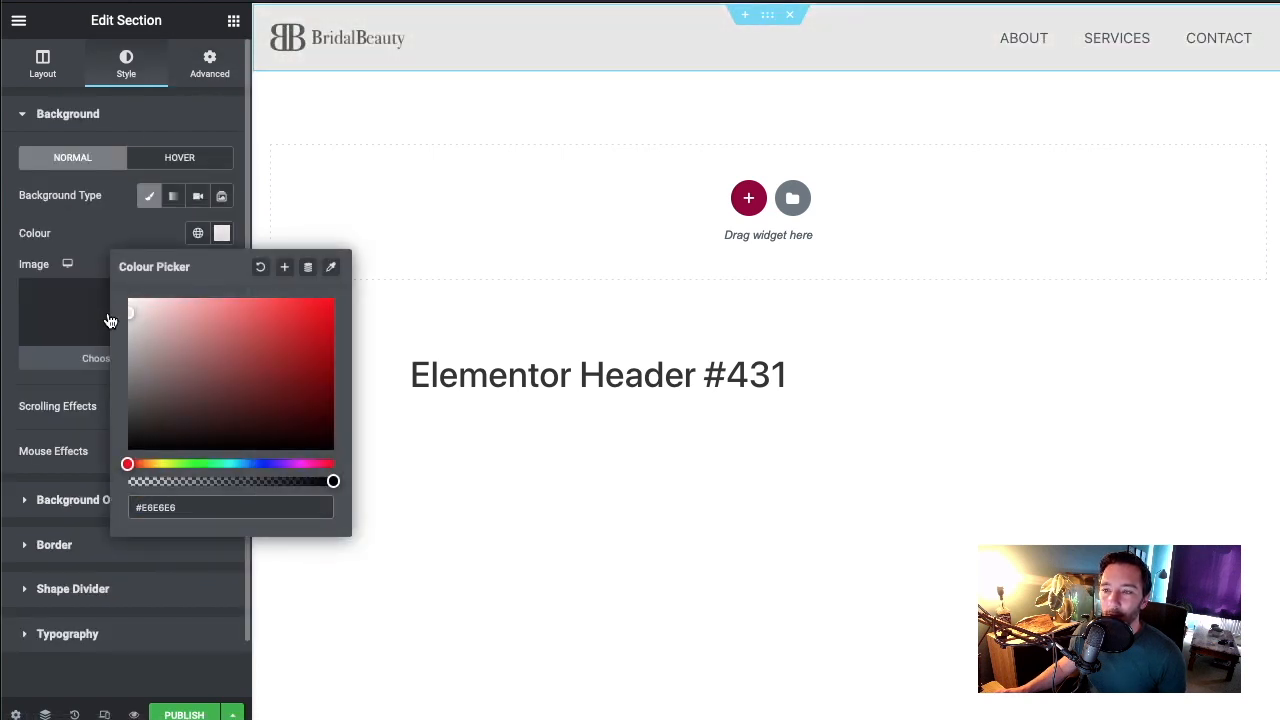
left_click(640, 181)
scroll(600, 190, "down", 1)
scroll(590, 193, "up", 1)
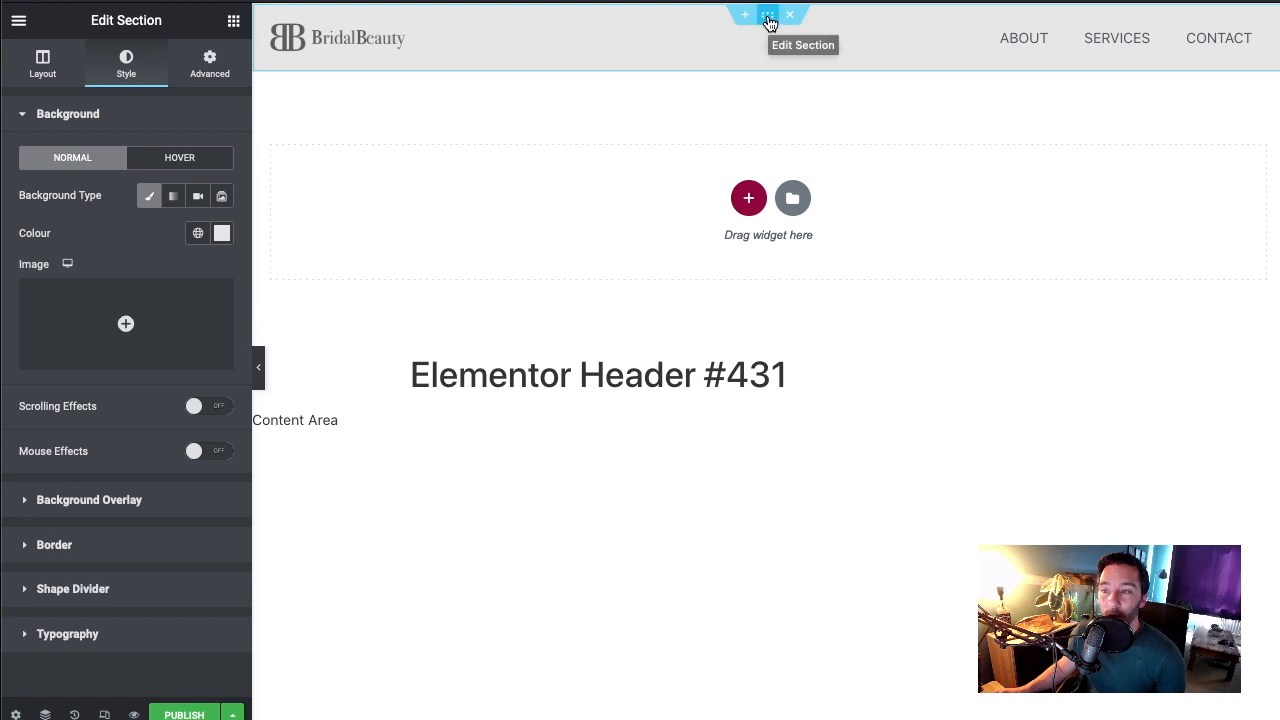
Add an outline box shadow to the header section with horizontal -1, vertical 11, blur 15 and spread -9
left_click(98, 545)
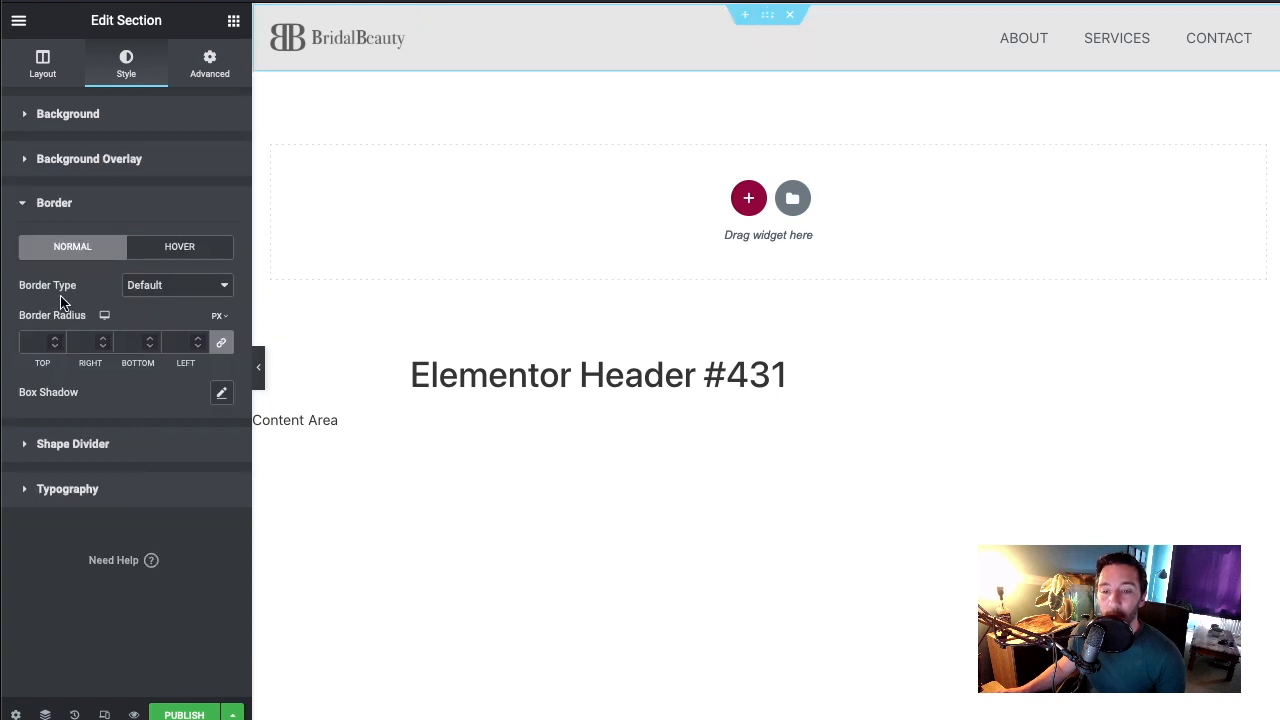
left_click(222, 394)
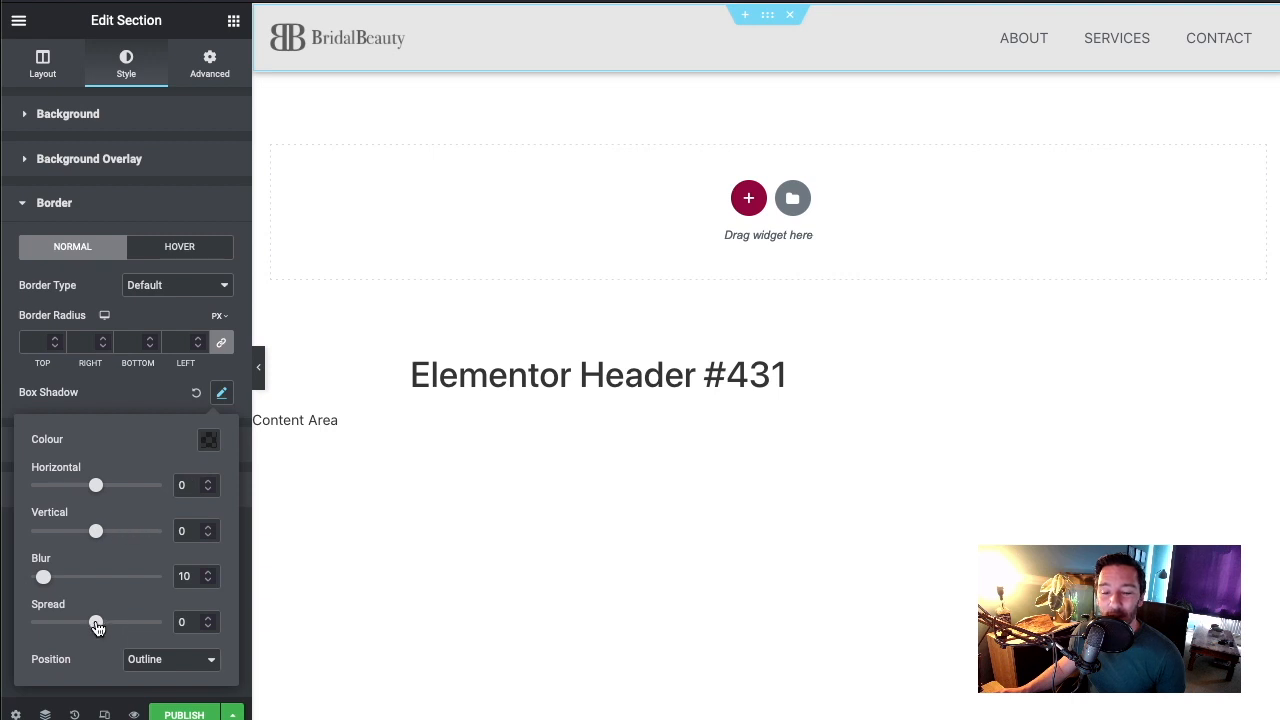
mouse_move(96, 626)
left_mouse_down()
mouse_move(83, 626)
mouse_move(98, 626)
left_mouse_up()
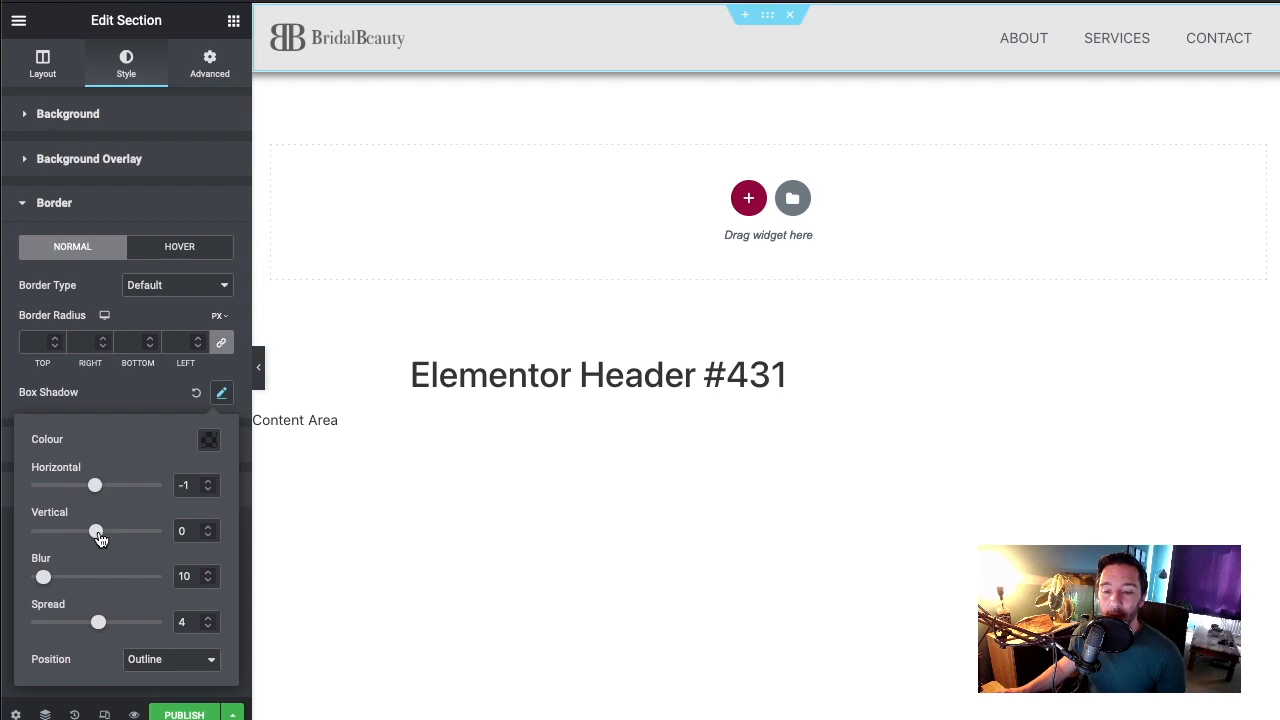
left_click_drag(98, 538, 102, 538)
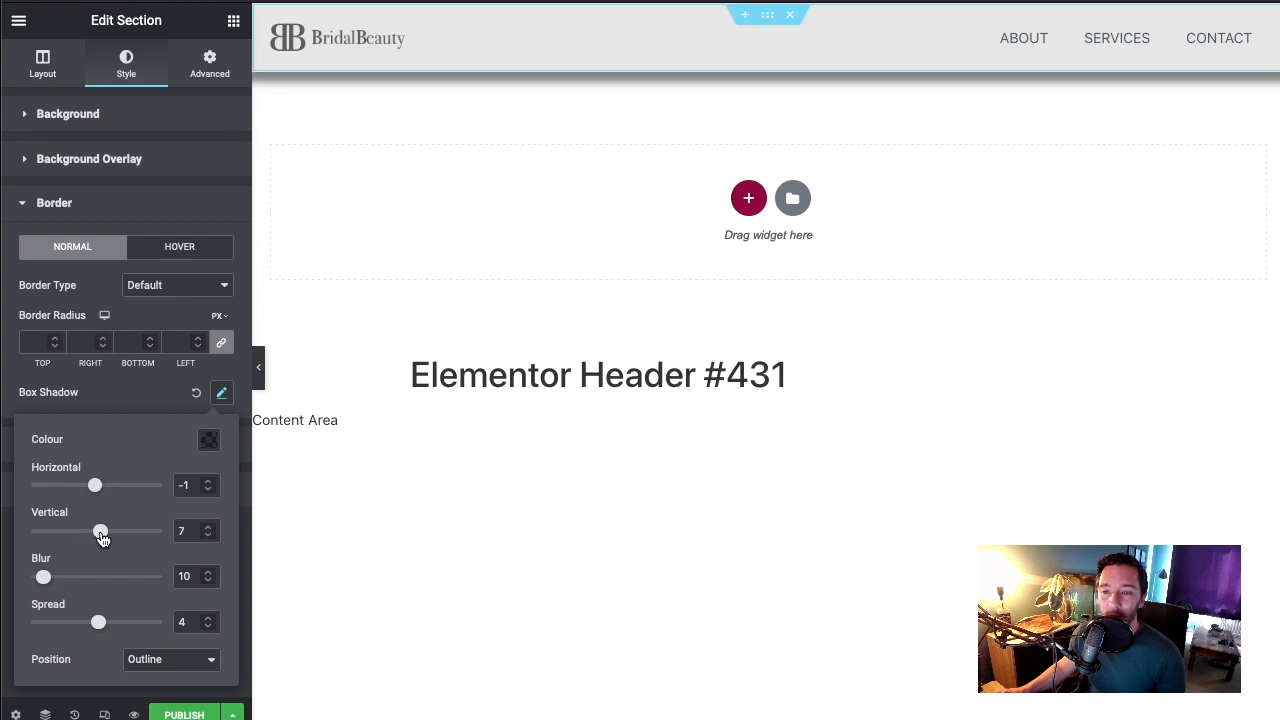
left_click_drag(99, 624, 96, 624)
left_click_drag(97, 625, 91, 622)
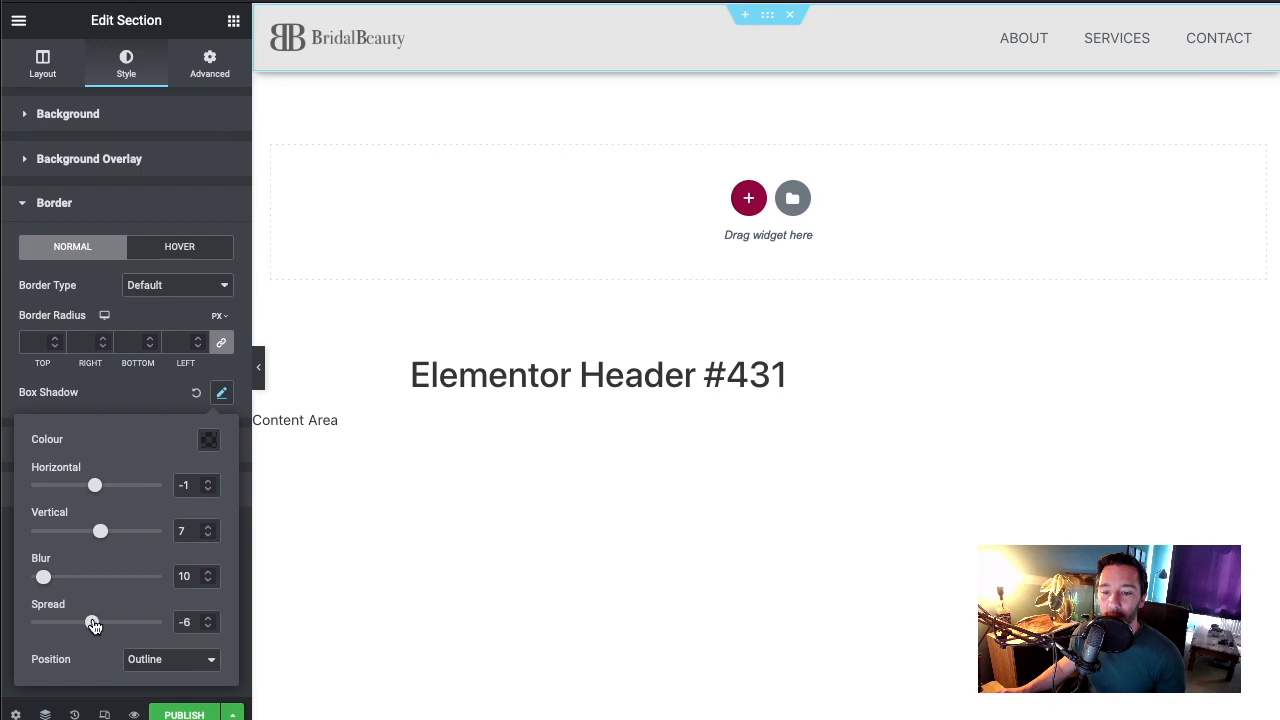
left_click_drag(101, 535, 104, 535)
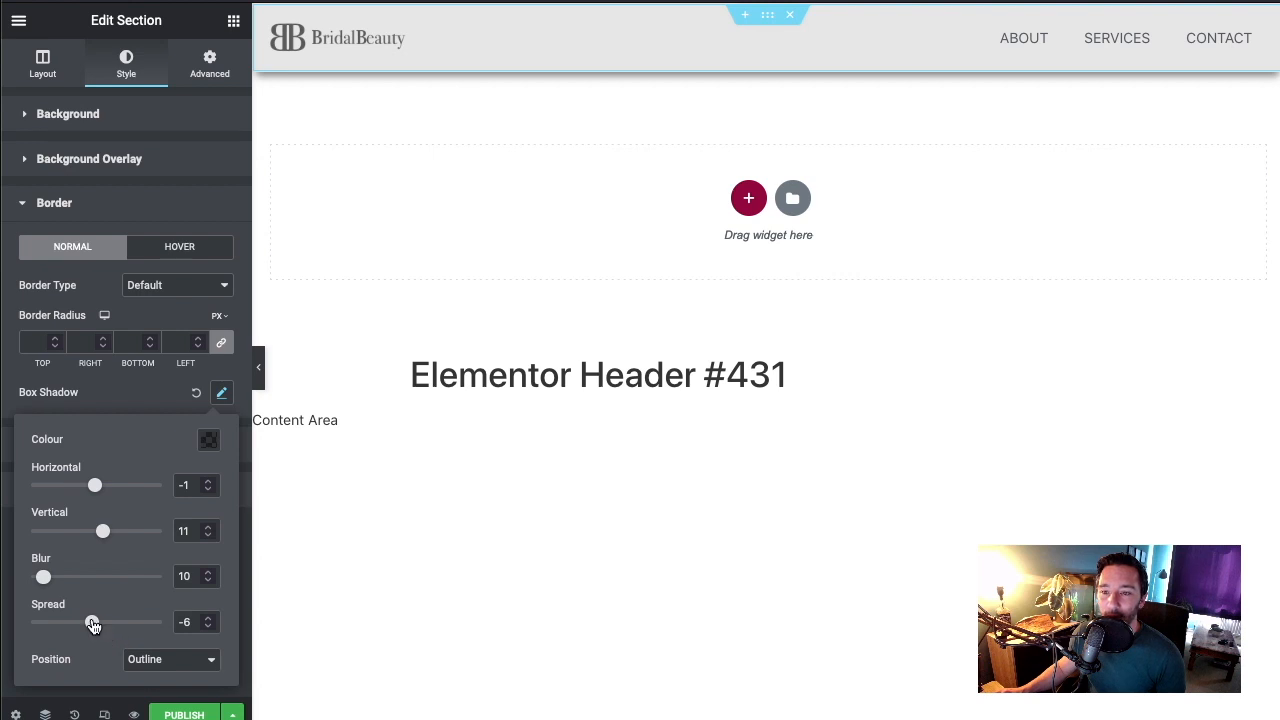
left_click_drag(44, 578, 51, 579)
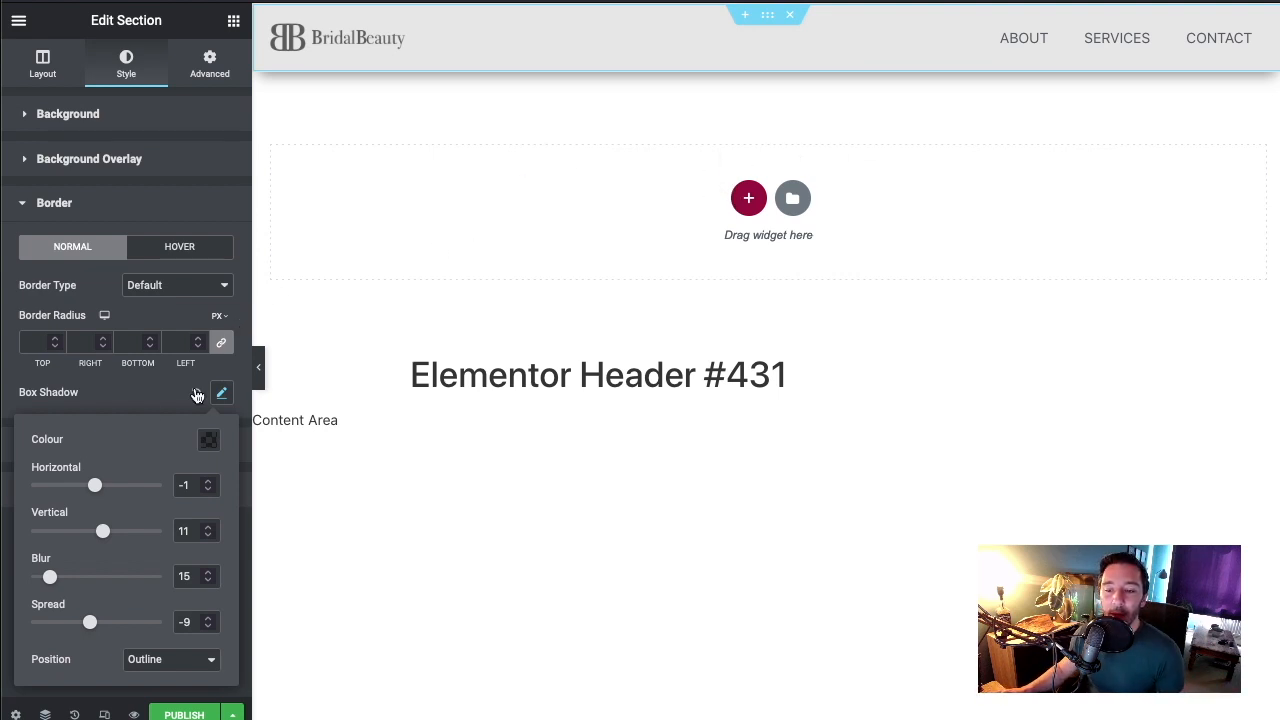
left_click(113, 400)
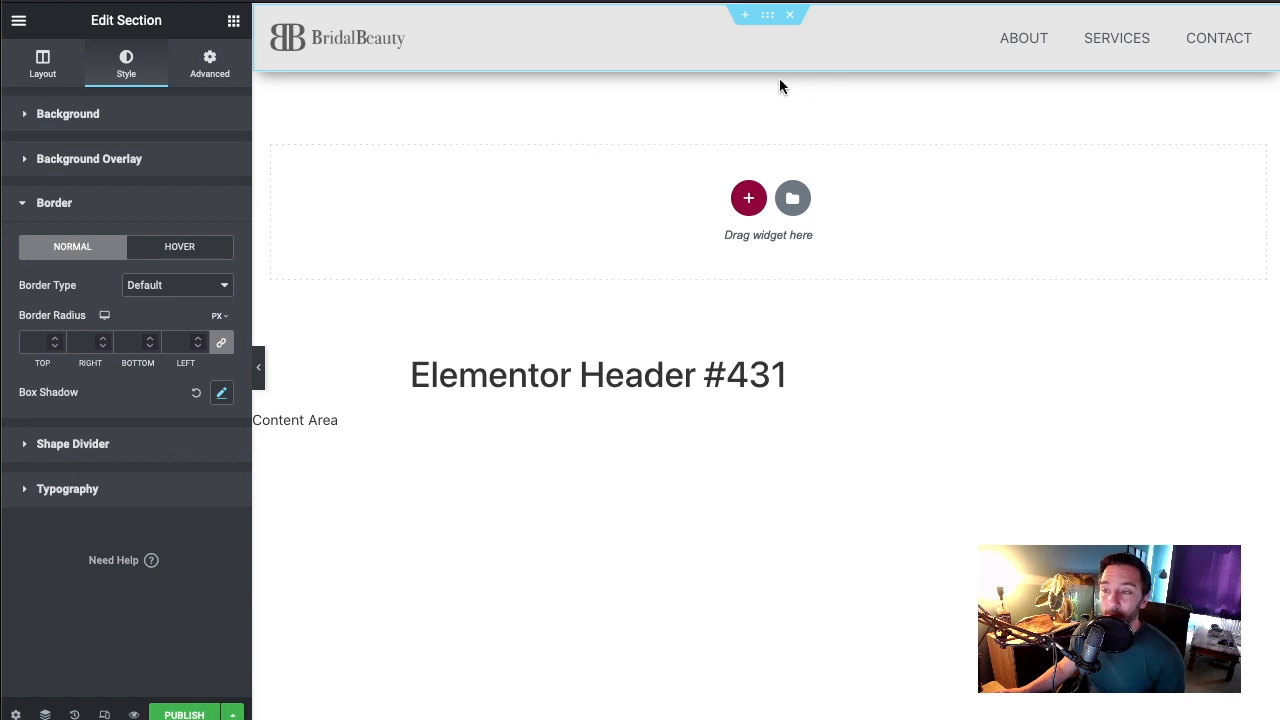
Make the header section sticky to the top through its motion effects and test it by scrolling the page
scroll(610, 176, "down", 2)
scroll(610, 176, "up", 2)
scroll(612, 175, "down", 2)
scroll(612, 178, "up", 2)
scroll(660, 182, "down", 2)
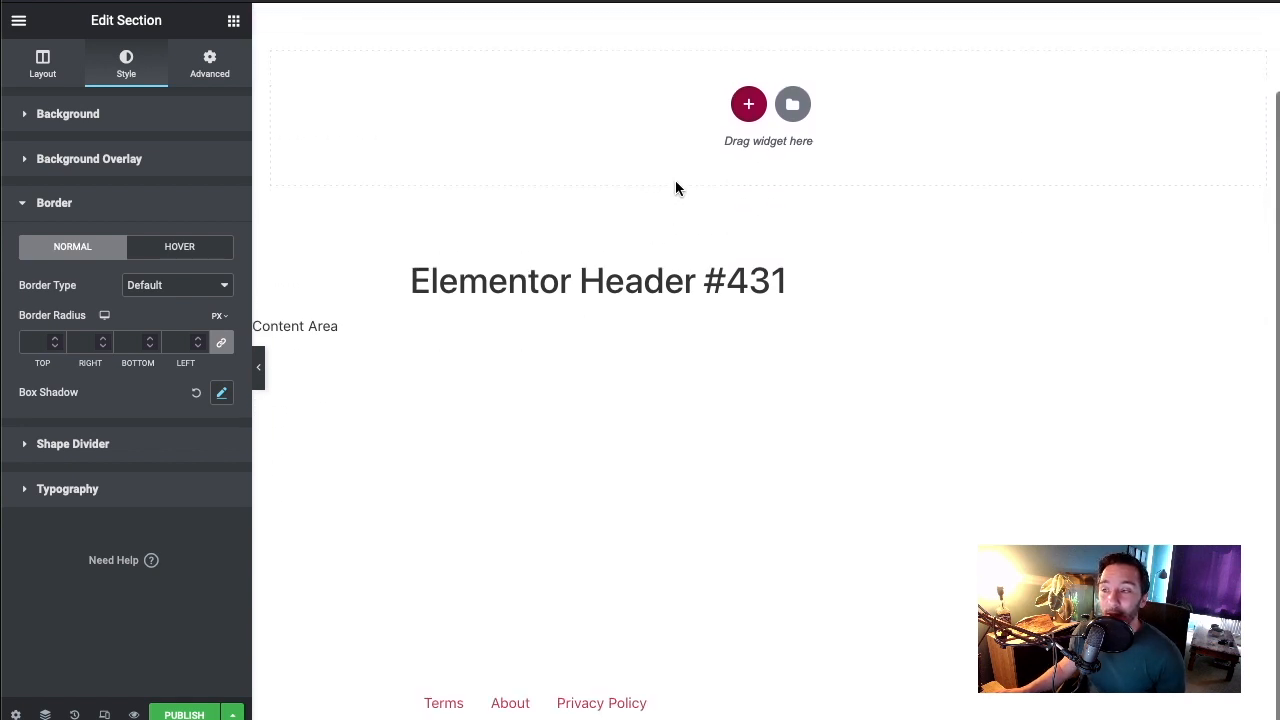
scroll(742, 196, "up", 2)
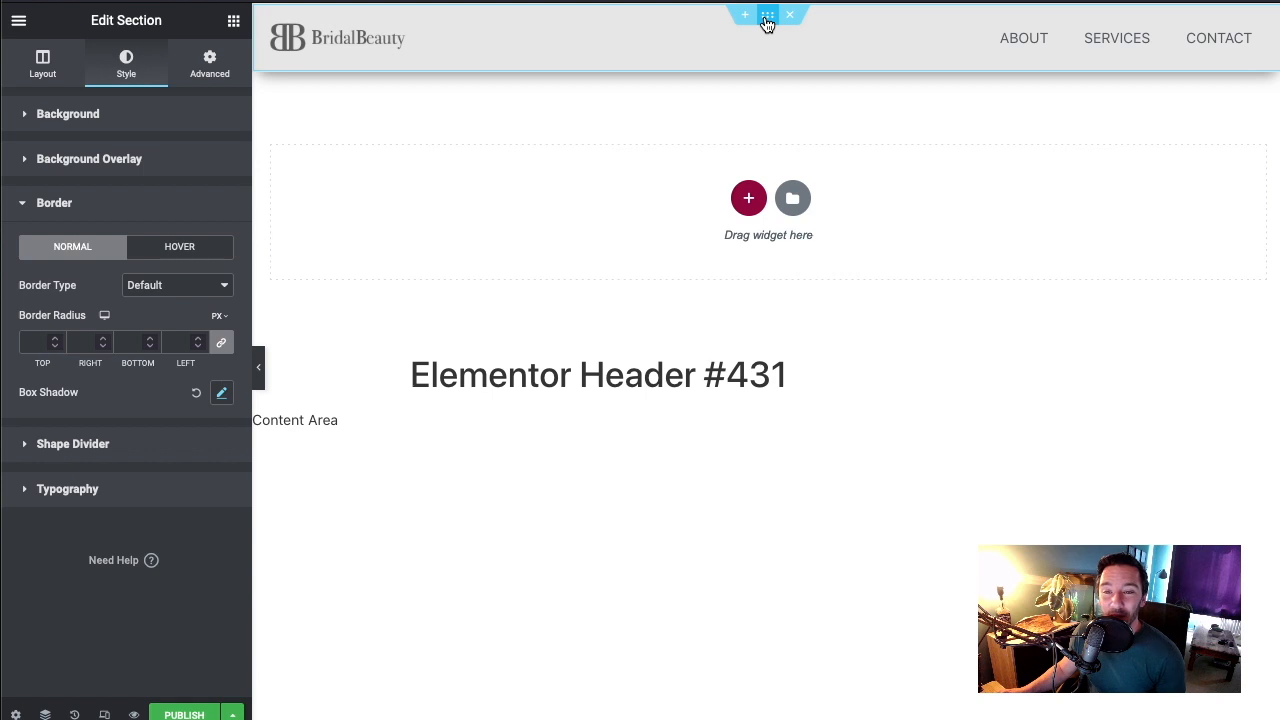
left_click(212, 66)
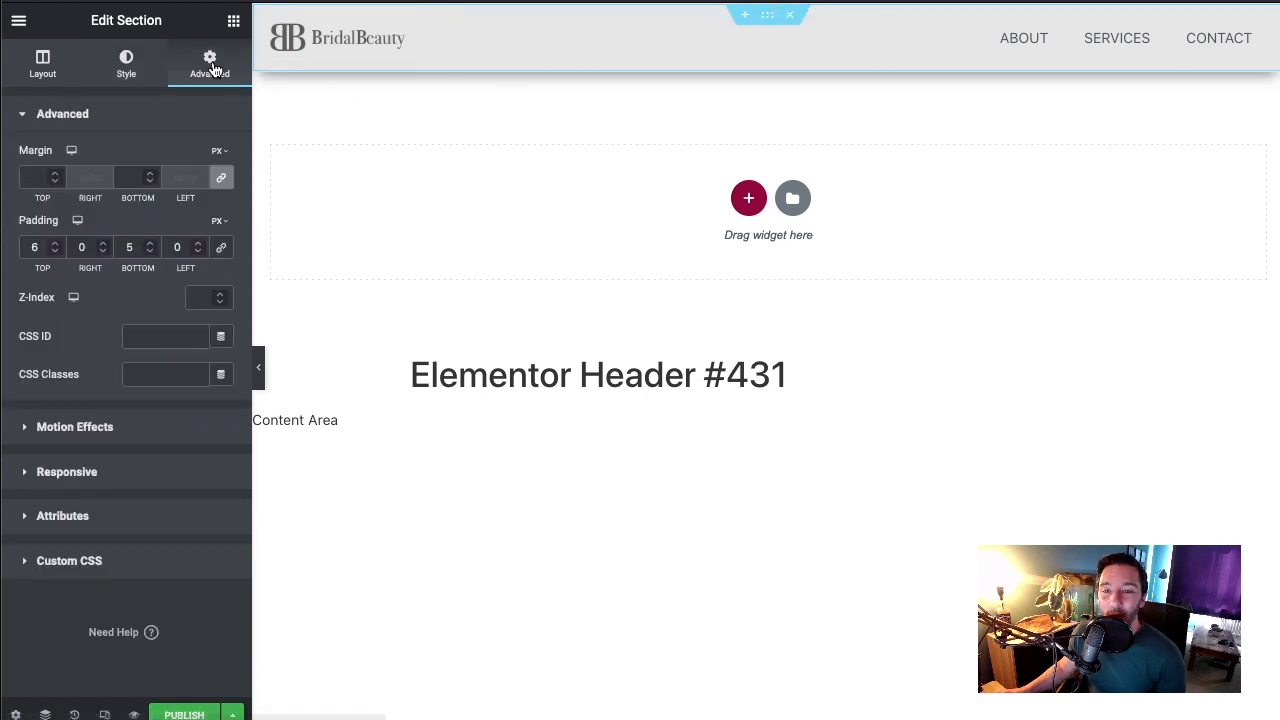
left_click(113, 430)
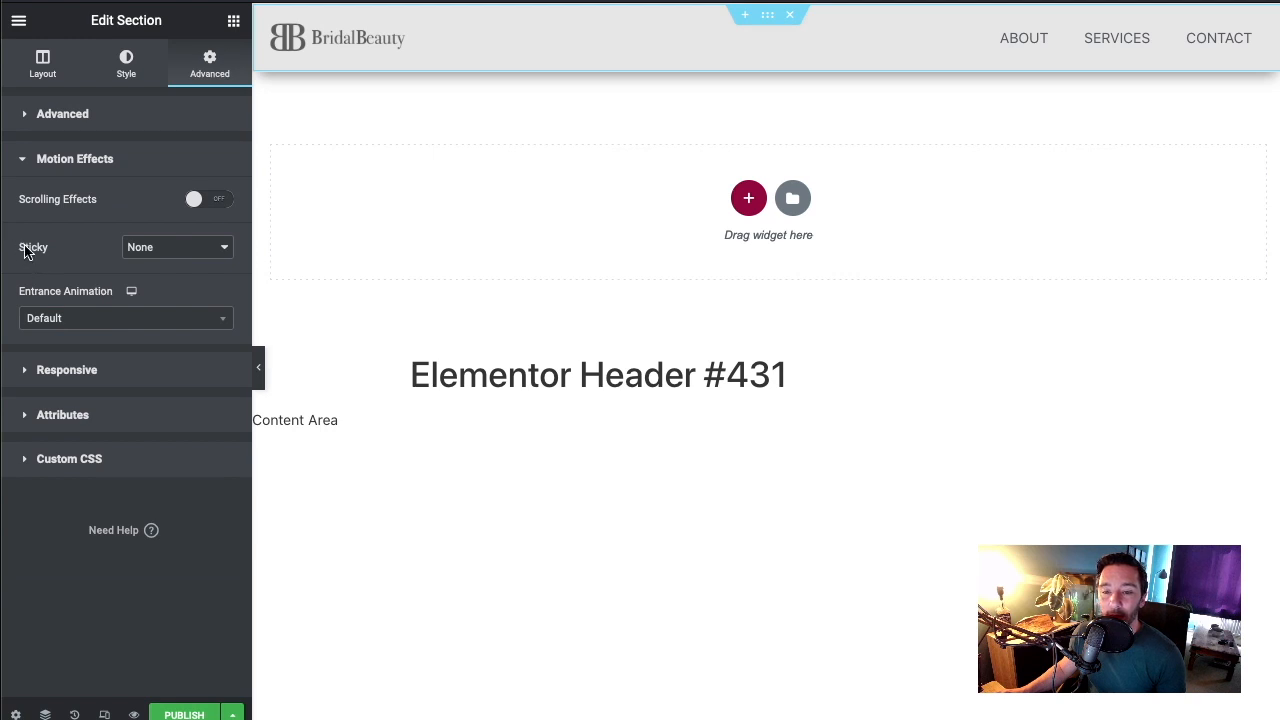
left_click(210, 259)
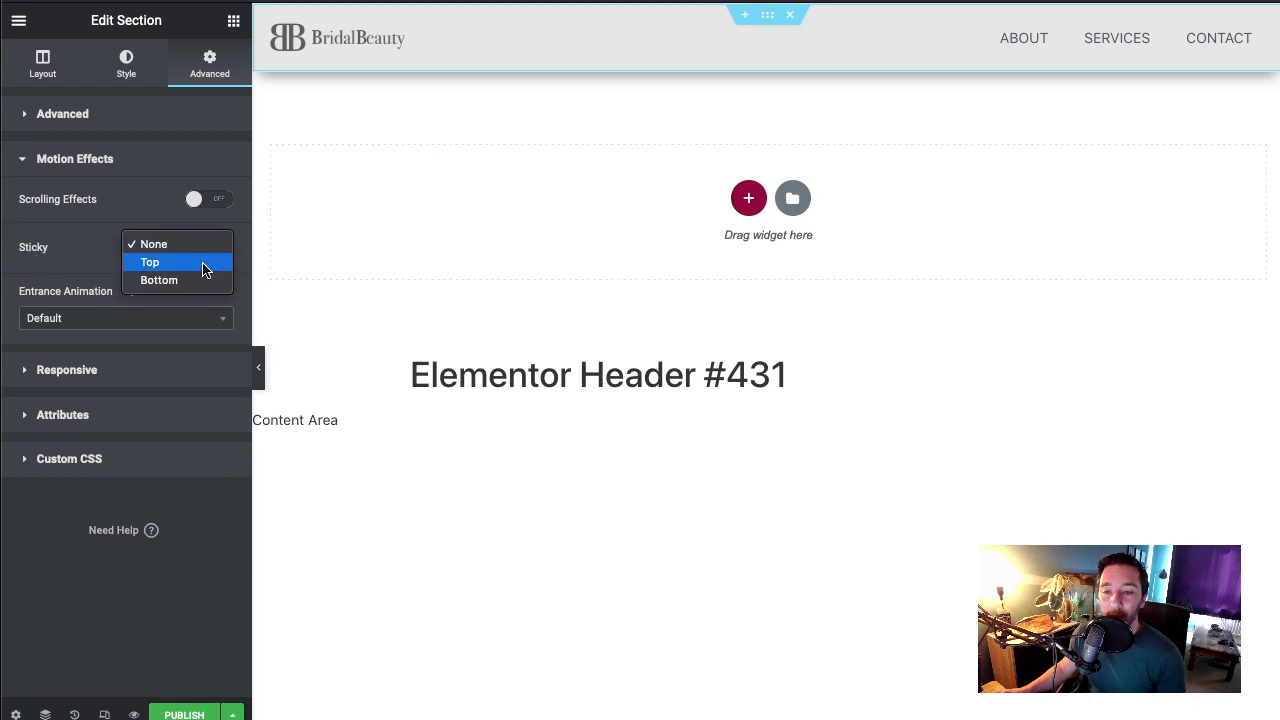
left_click(203, 263)
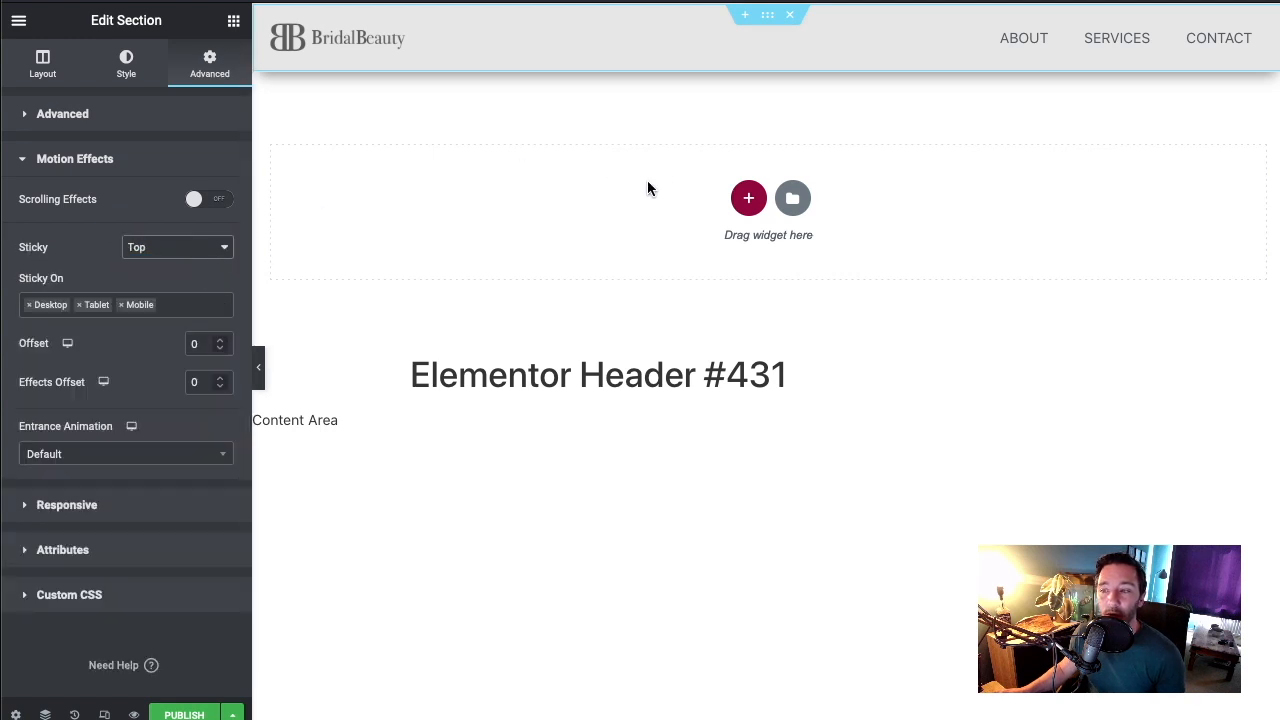
scroll(663, 194, "down", 2)
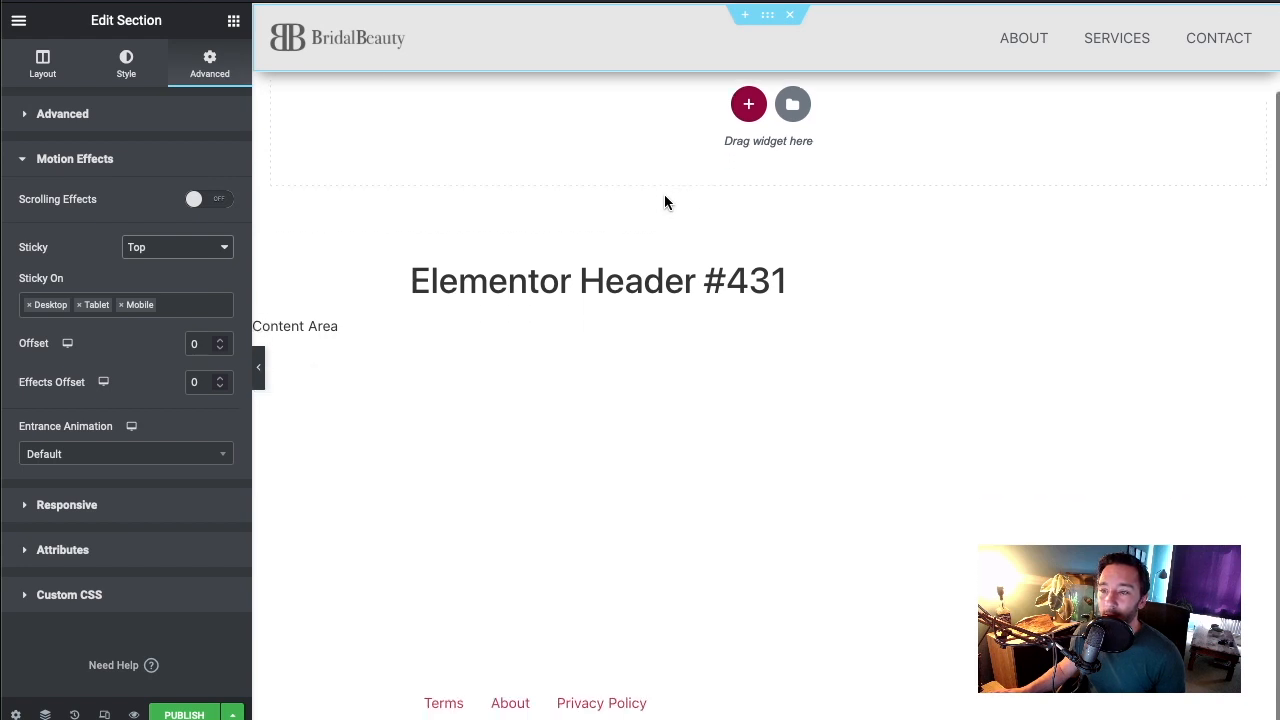
scroll(664, 194, "up", 2)
scroll(664, 194, "down", 2)
scroll(664, 196, "up", 2)
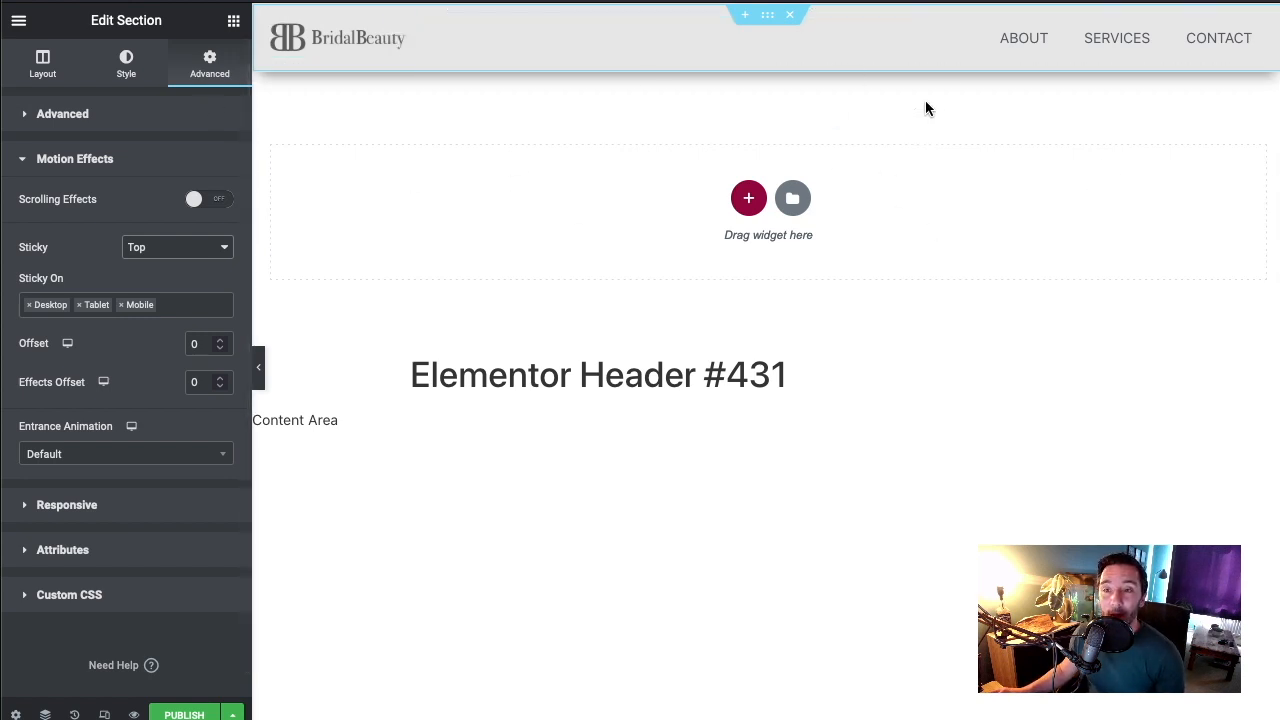
Switch to the tablet preview and align the nav menu's hamburger toggle button to the right
left_click(104, 714)
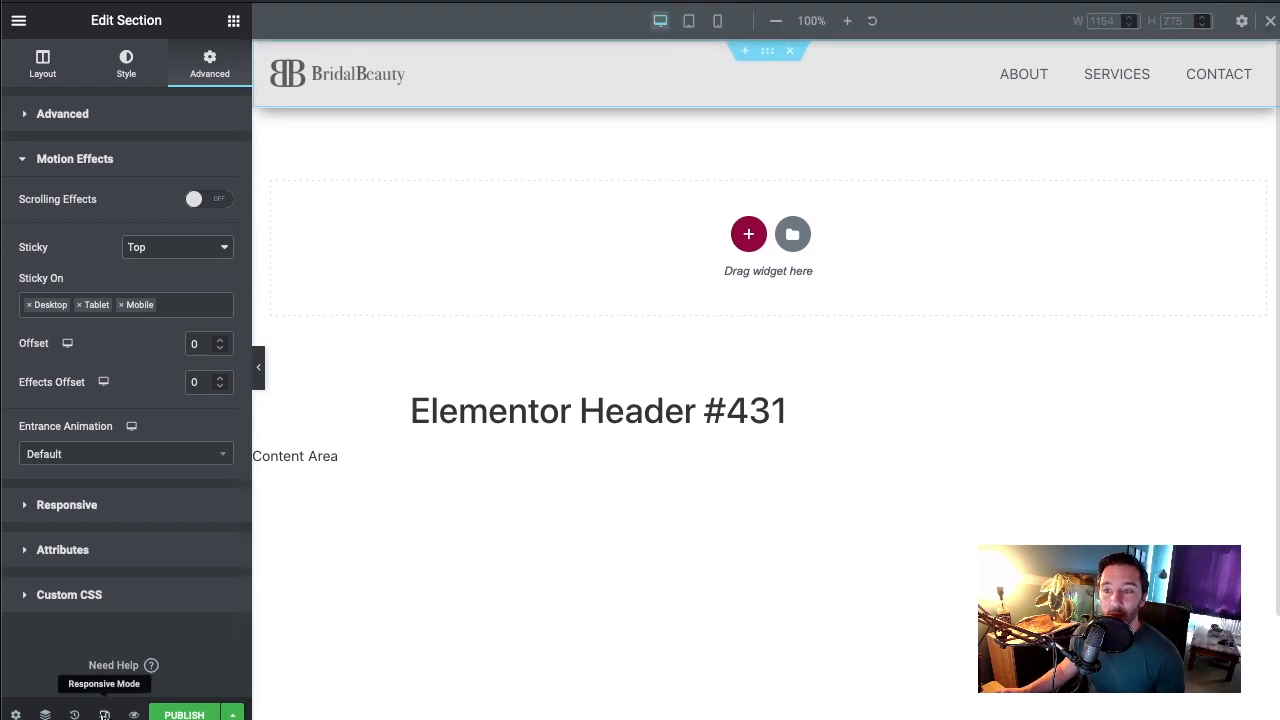
left_click(688, 20)
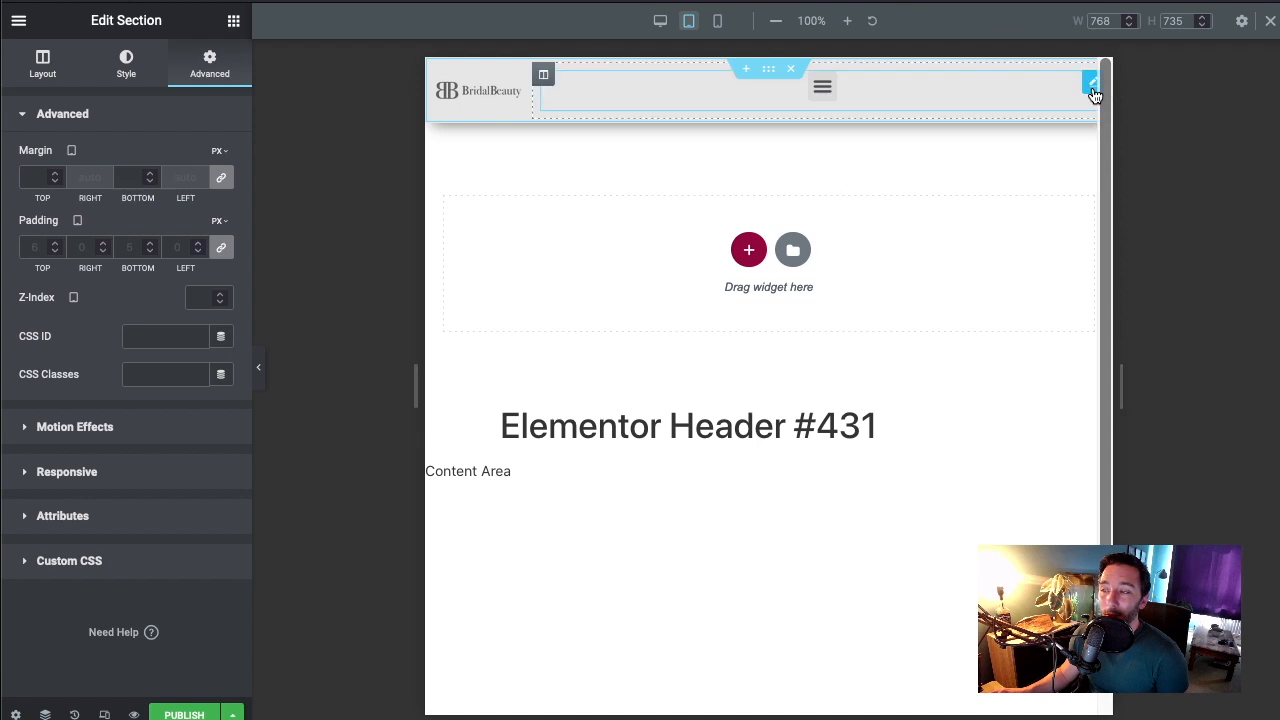
left_click(1091, 88)
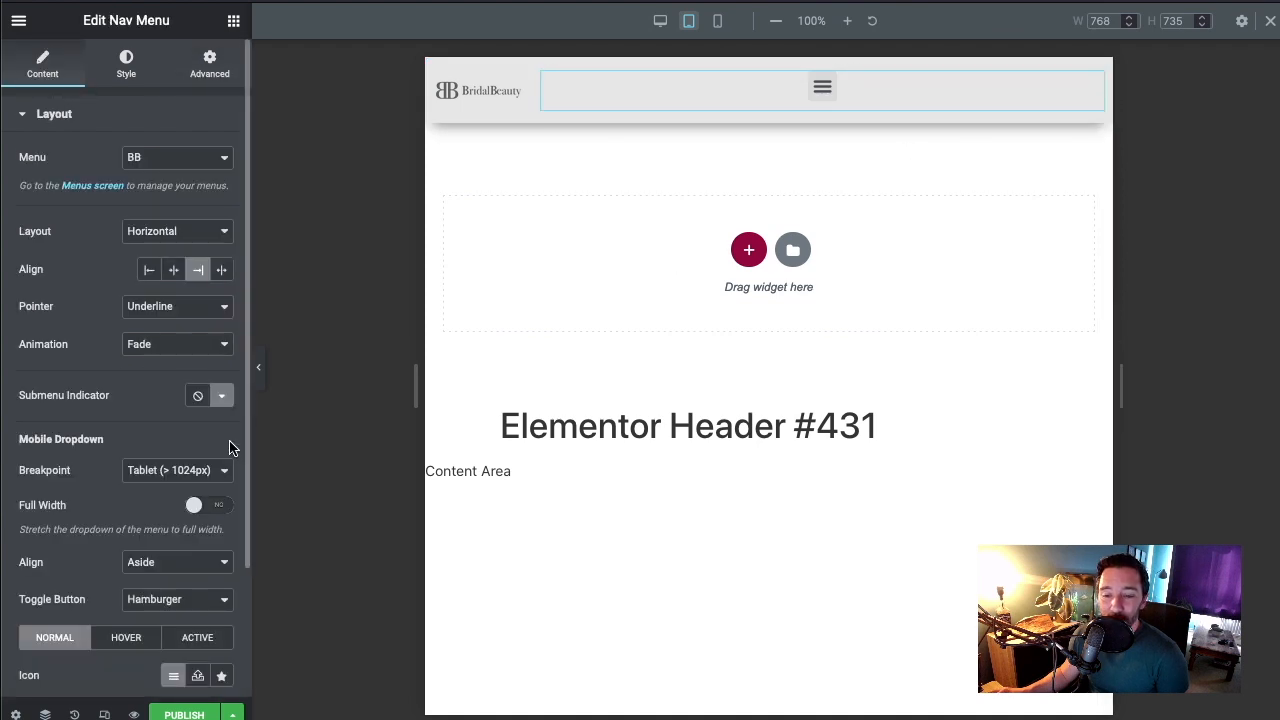
left_click(165, 610)
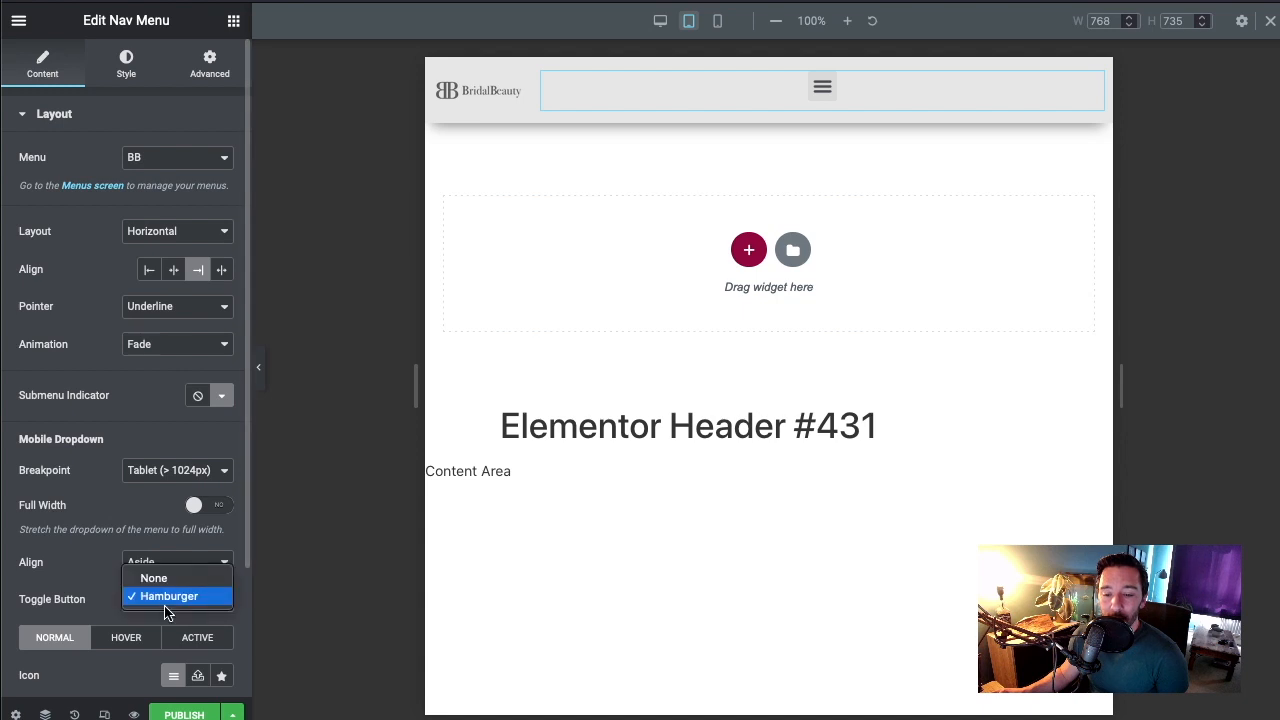
left_click(166, 603)
scroll(135, 555, "down", 2)
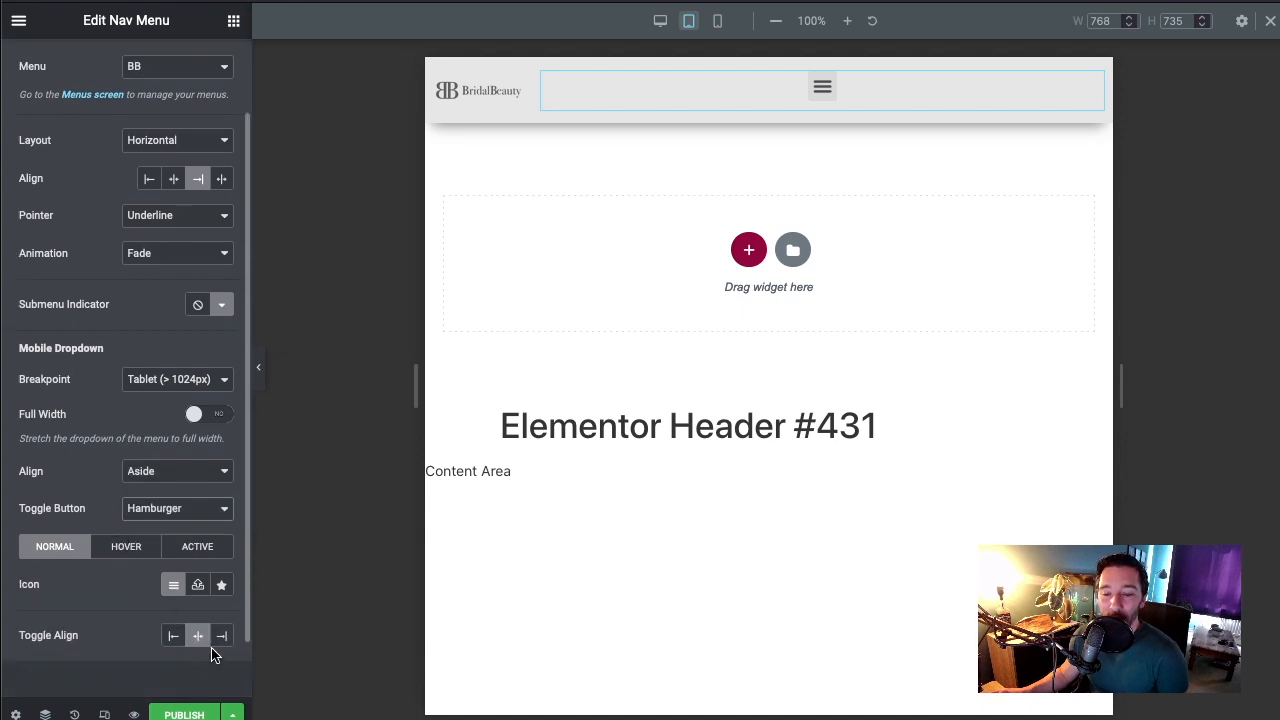
left_click(222, 639)
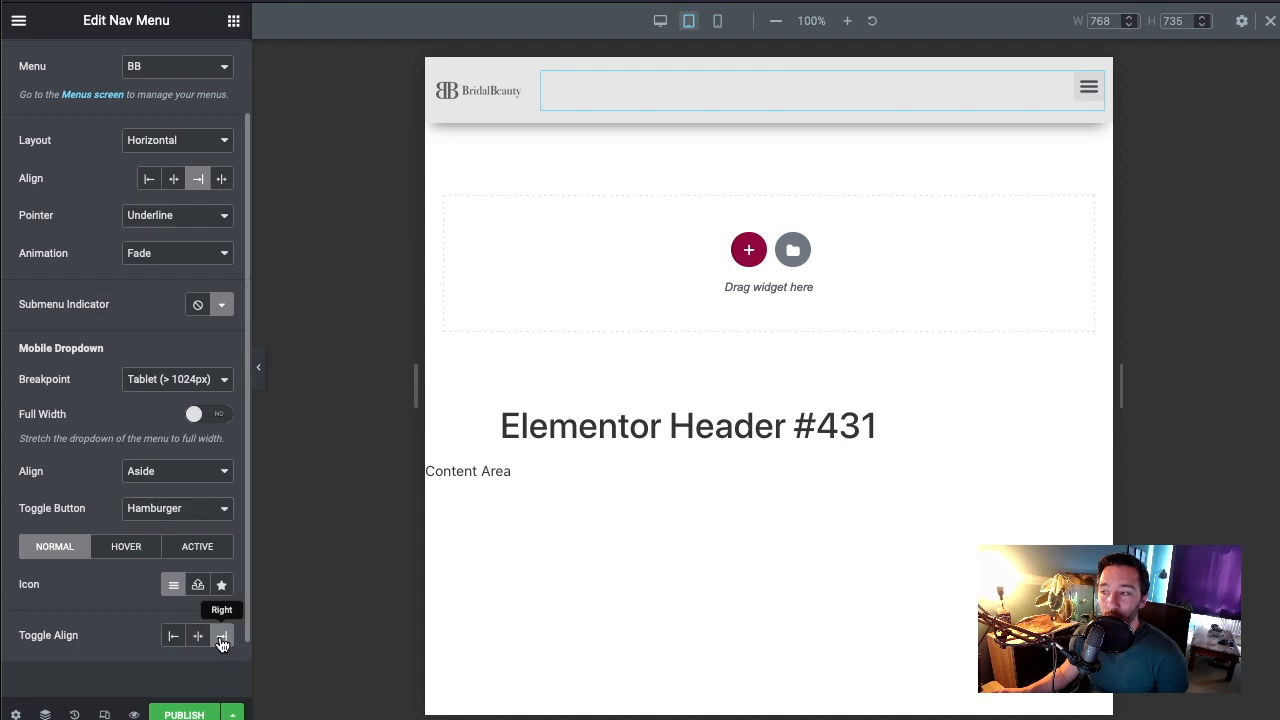
Try a bottom margin of -1 px on the nav menu in the tablet preview
left_click(1088, 80)
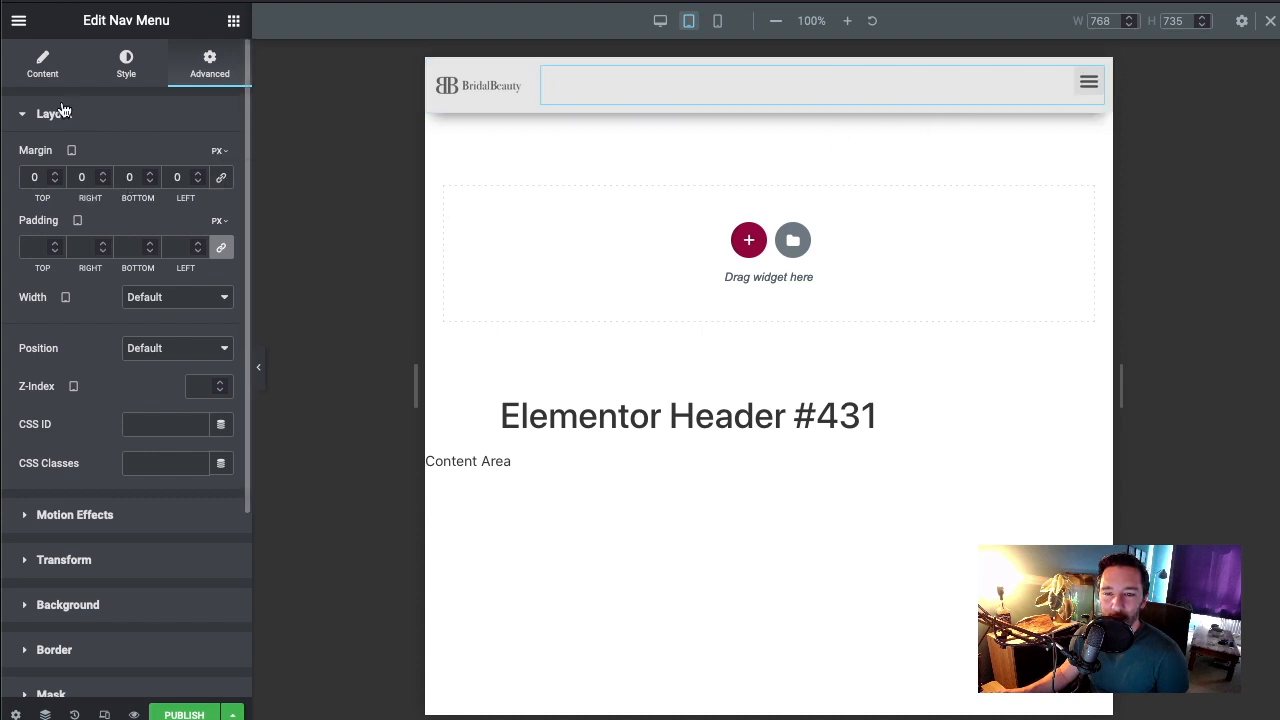
left_click(50, 76)
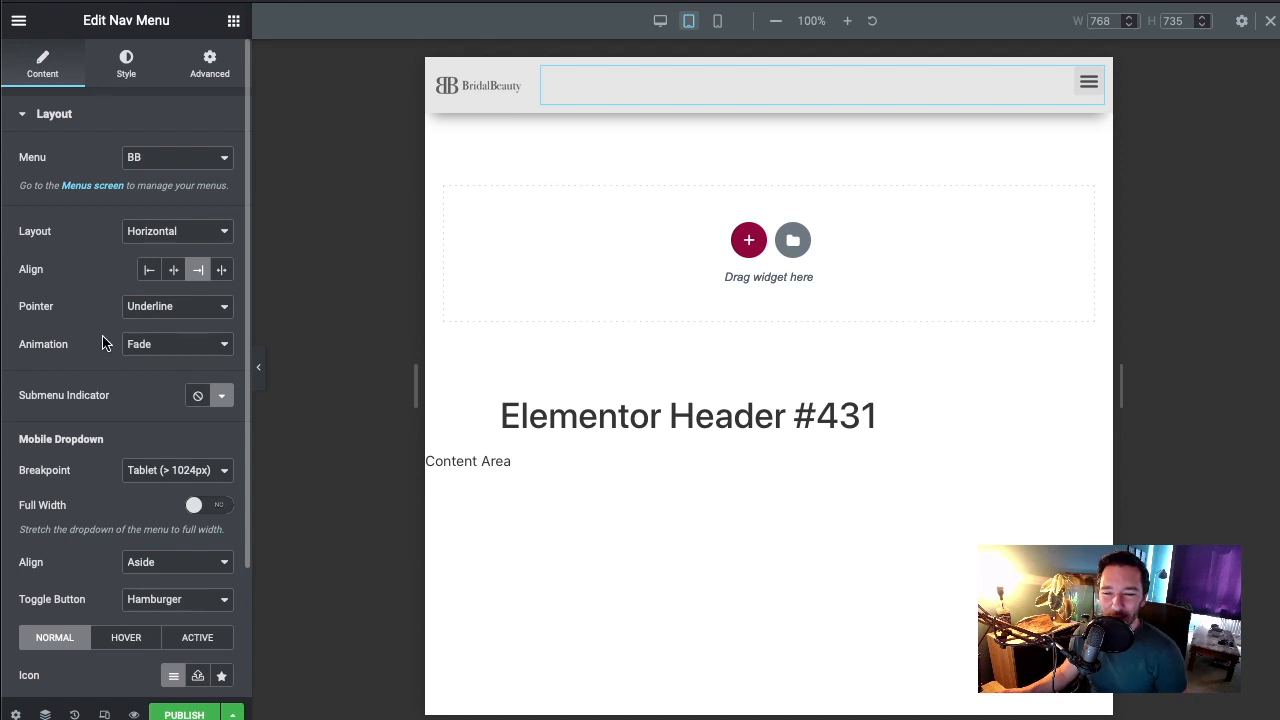
scroll(160, 392, "down", 3)
scroll(150, 388, "up", 4)
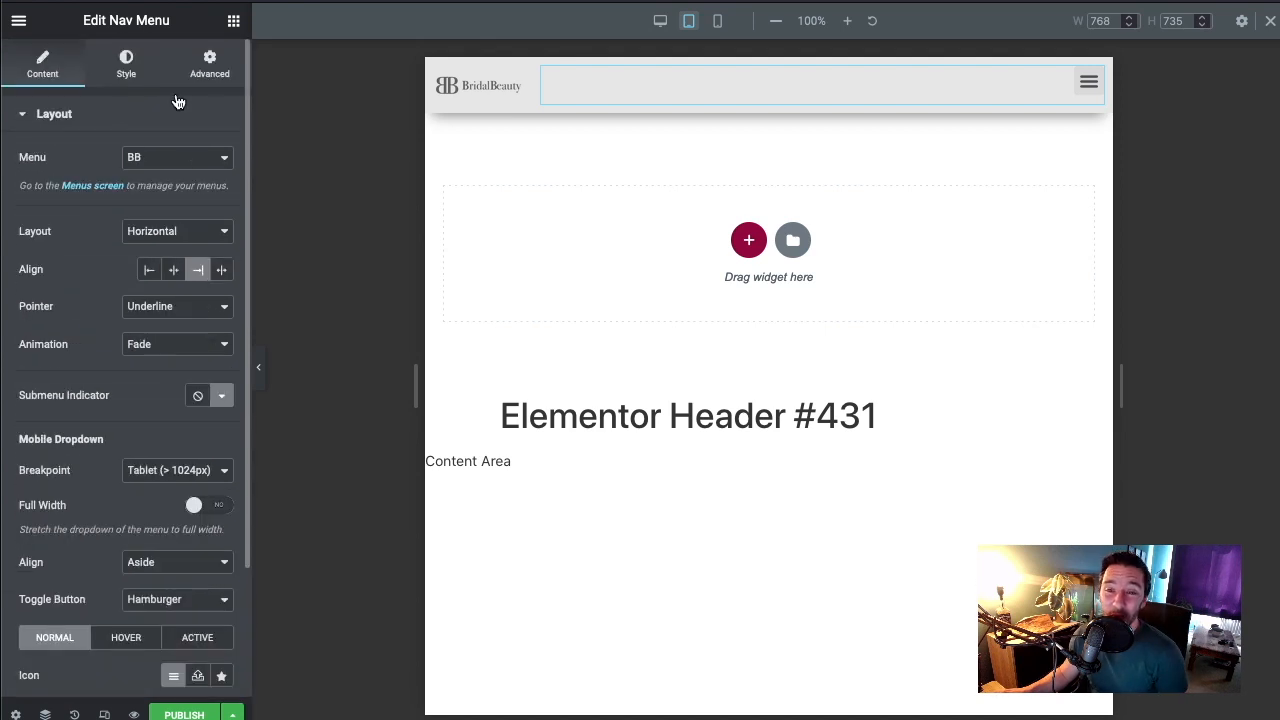
left_click(206, 68)
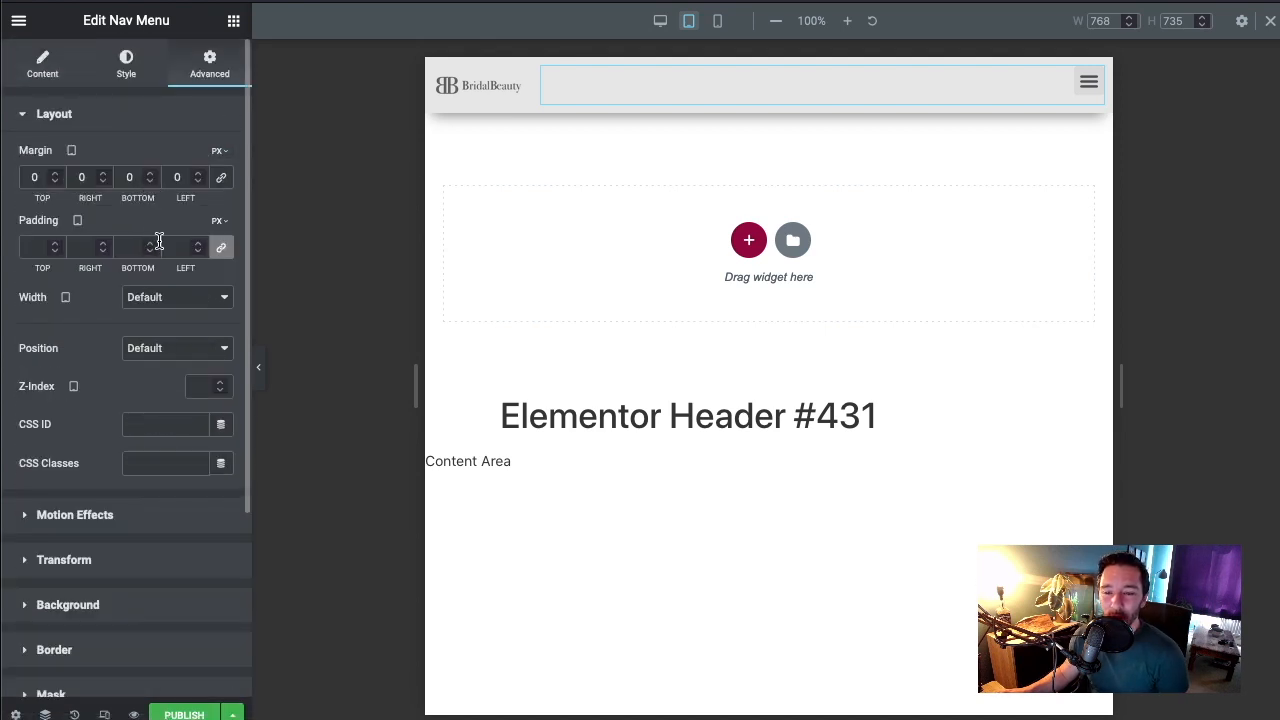
left_click(150, 181)
left_click(150, 181)
left_click(150, 181)
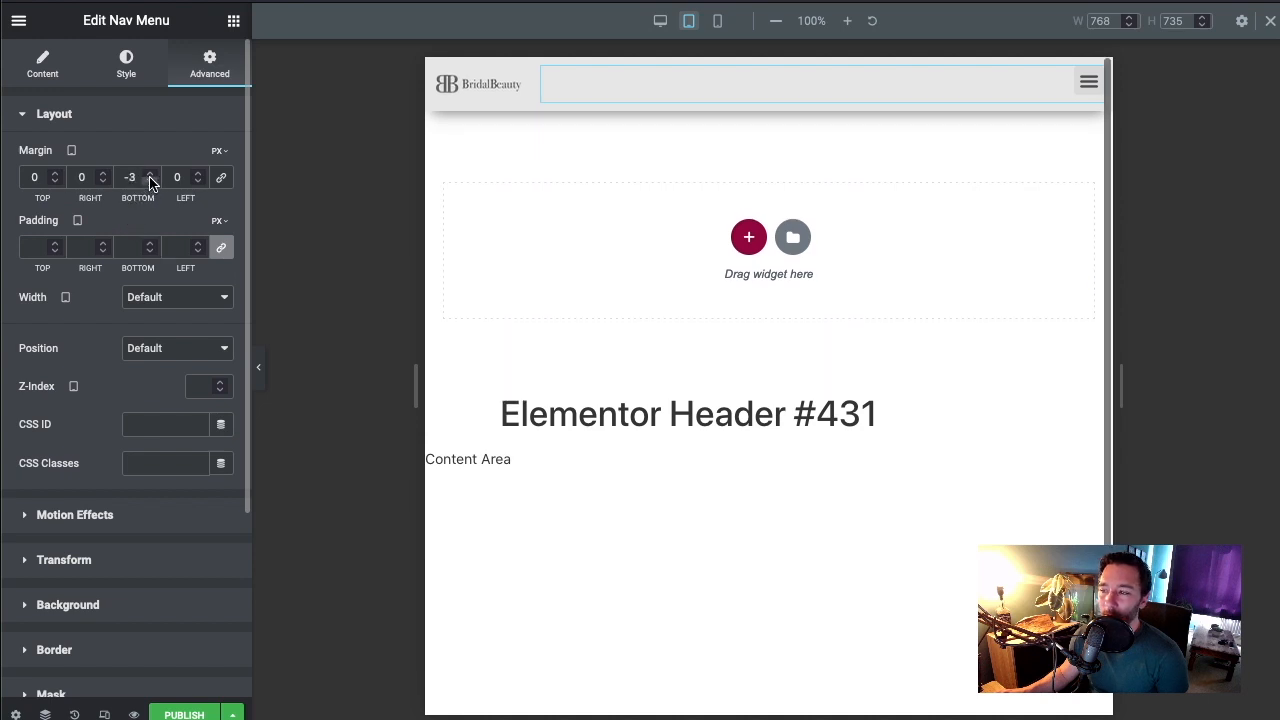
left_click(148, 175)
left_click(147, 175)
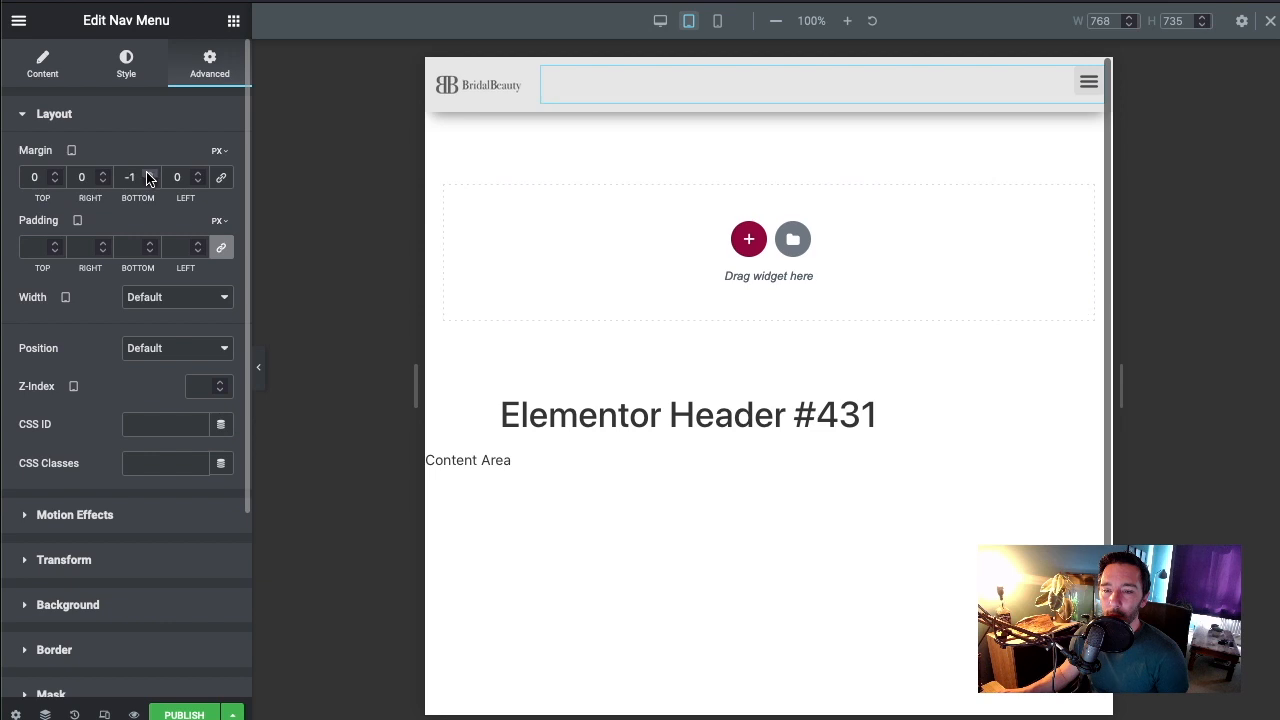
Set the nav menu's tablet margins to 12 px at the top and 0 px at the bottom
left_click(56, 174)
left_click(56, 174)
left_click(56, 174)
left_click(56, 174)
left_click(56, 174)
left_click(56, 174)
left_click(56, 174)
left_click(56, 174)
left_click(56, 174)
left_click(56, 174)
left_click(56, 174)
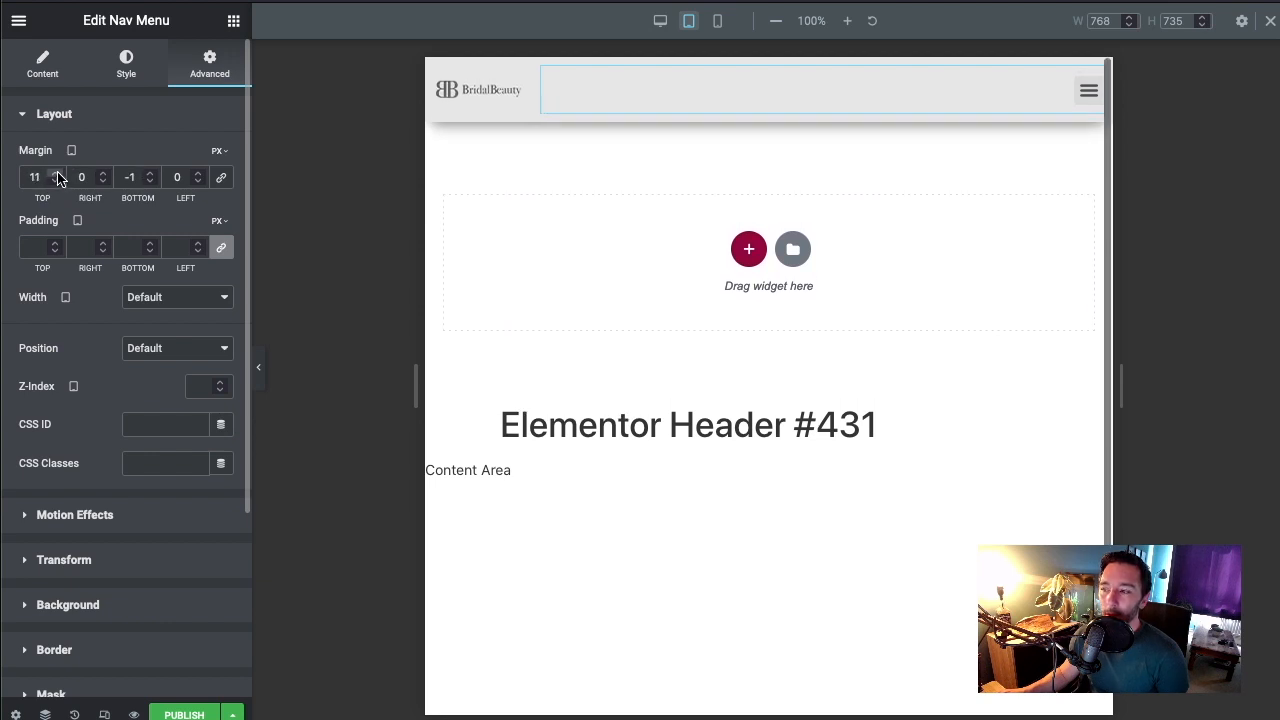
left_click(56, 174)
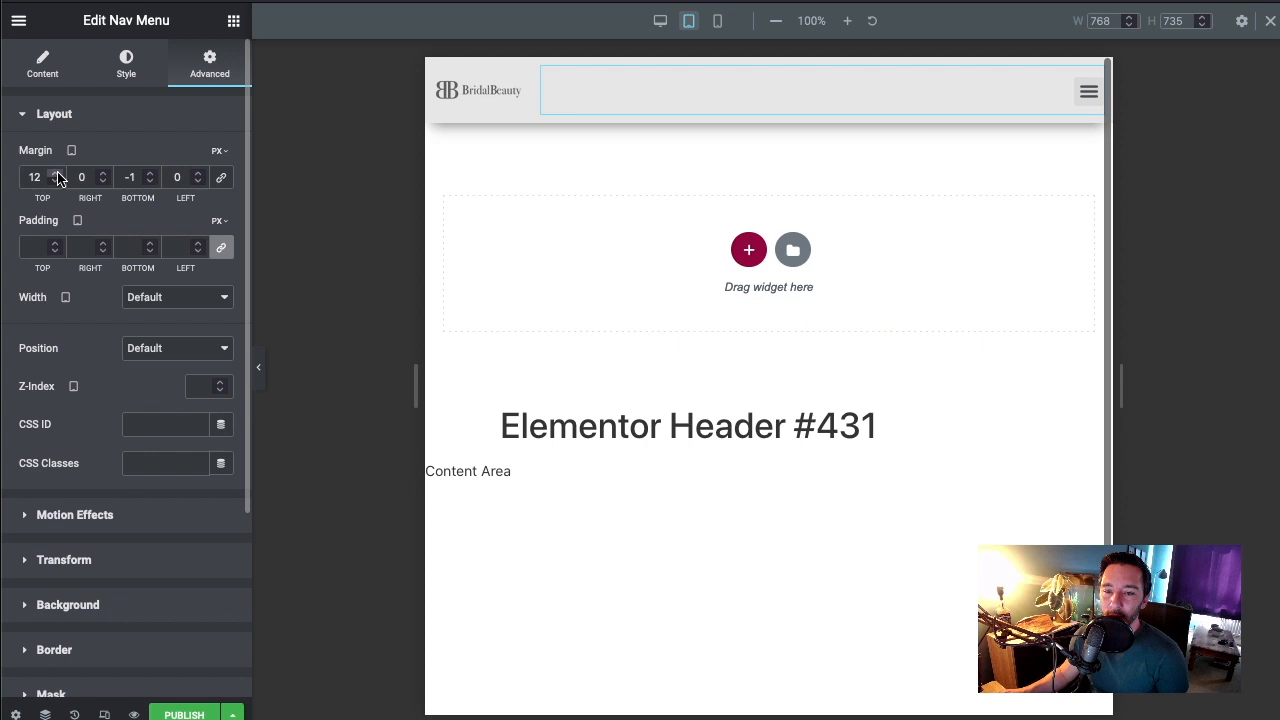
left_click(149, 173)
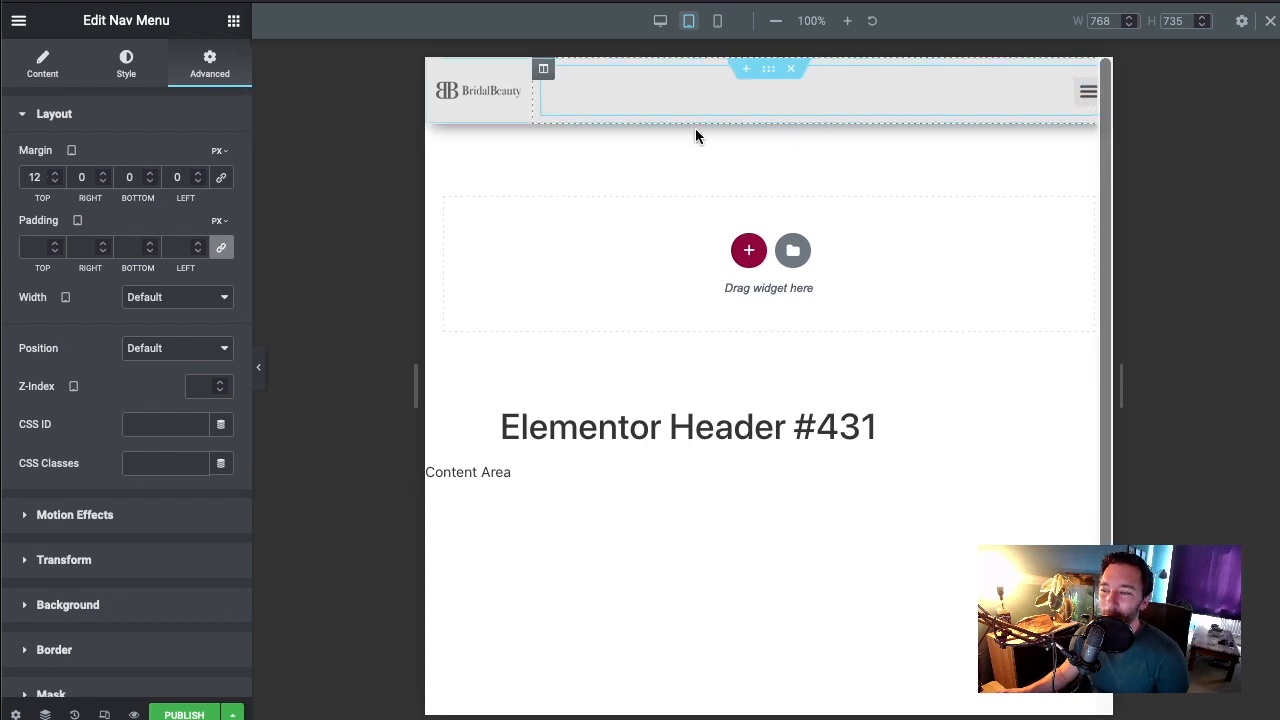
Set the nav menu toggle button's normal background colour to red #E50000
left_click(128, 82)
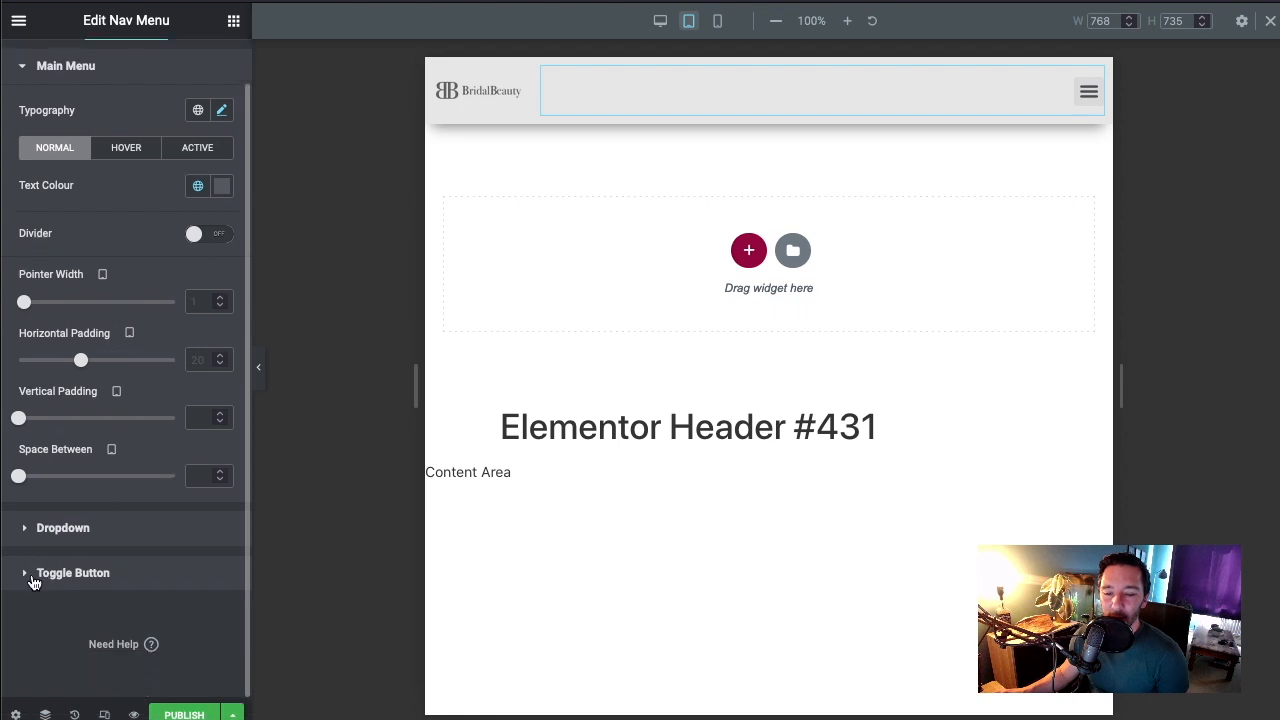
left_click(30, 578)
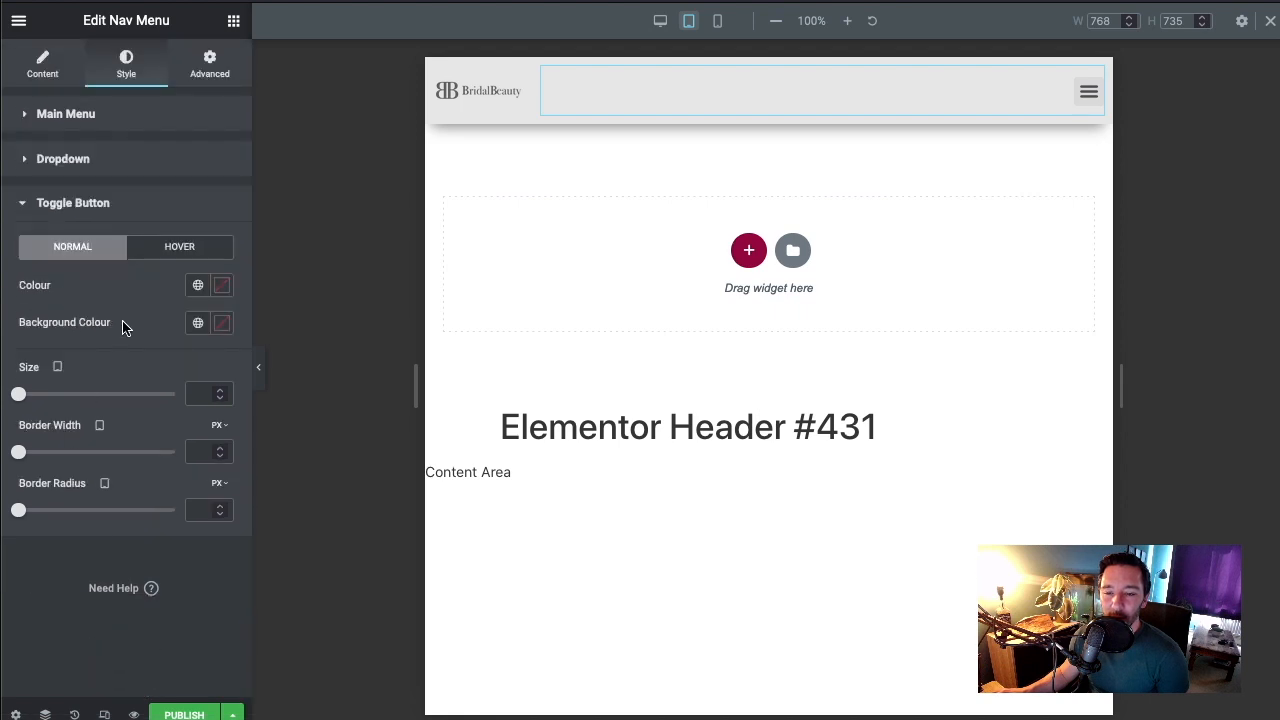
left_click(223, 324)
left_click_drag(254, 446, 338, 403)
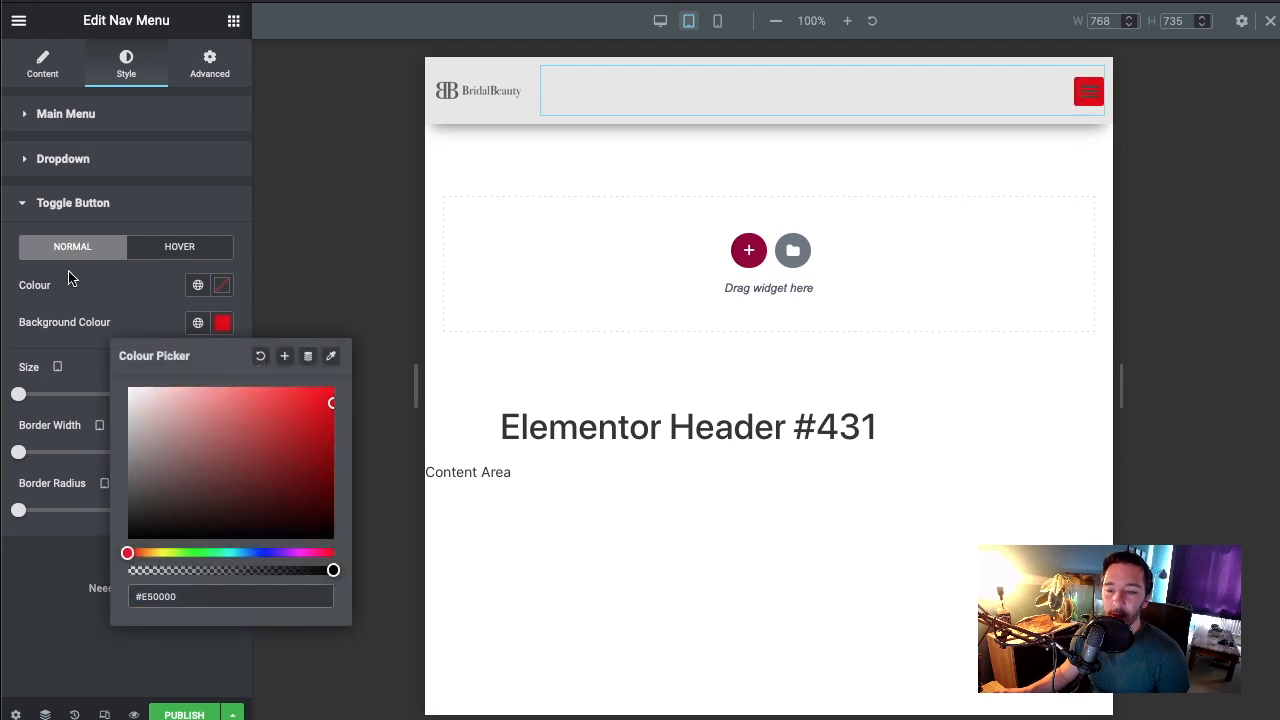
Try green #25AC10 as the nav menu toggle button's normal icon colour
left_click(171, 288)
left_click(222, 285)
left_click_drag(229, 406, 201, 497)
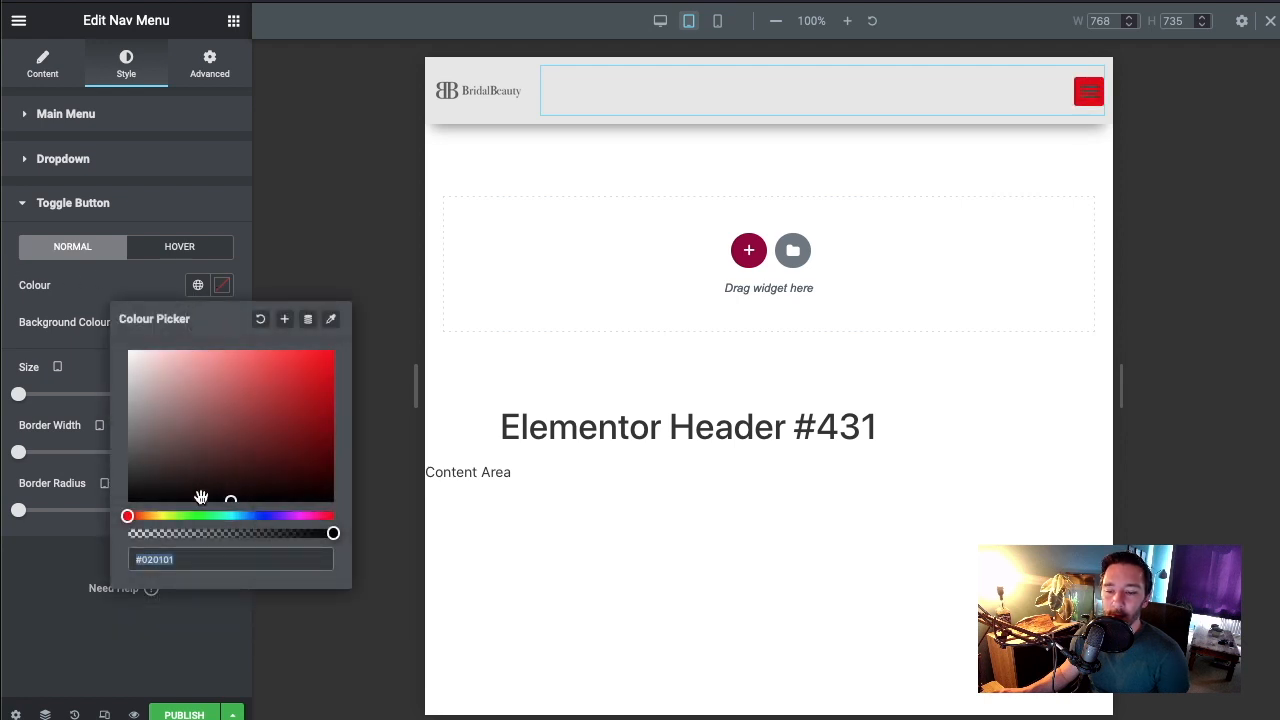
left_click(191, 516)
left_click_drag(257, 437, 314, 400)
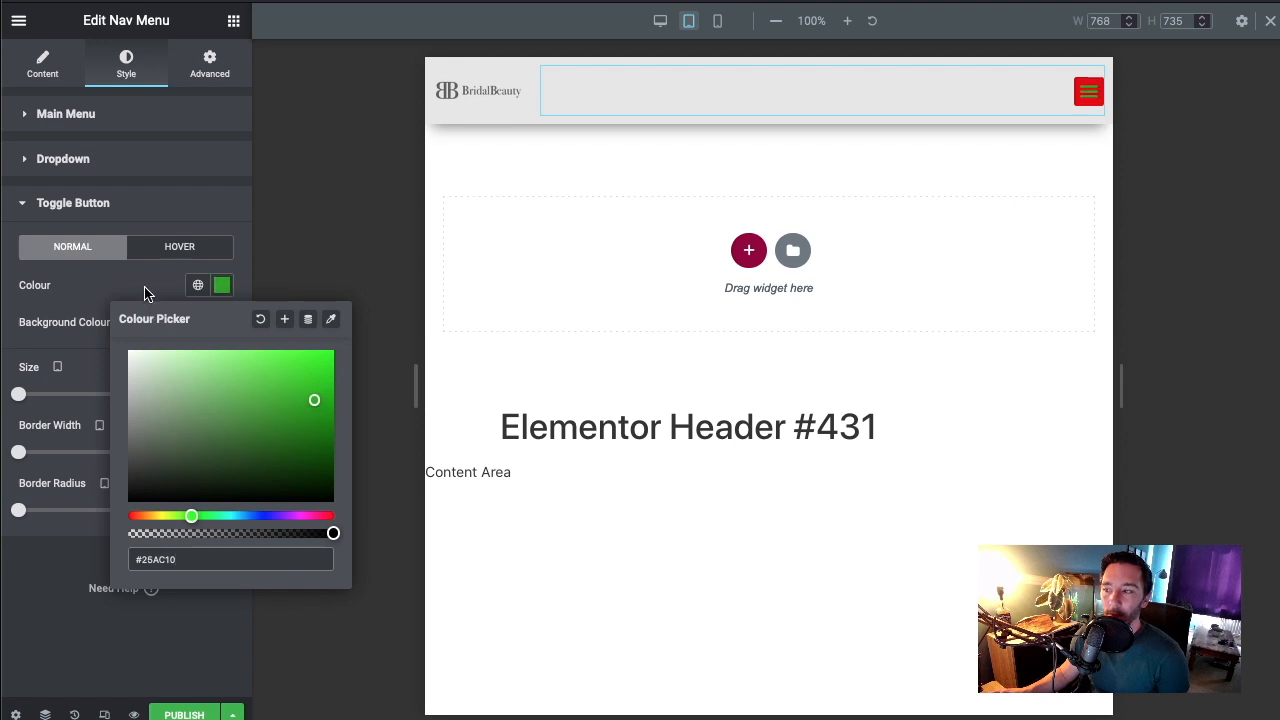
left_click(144, 292)
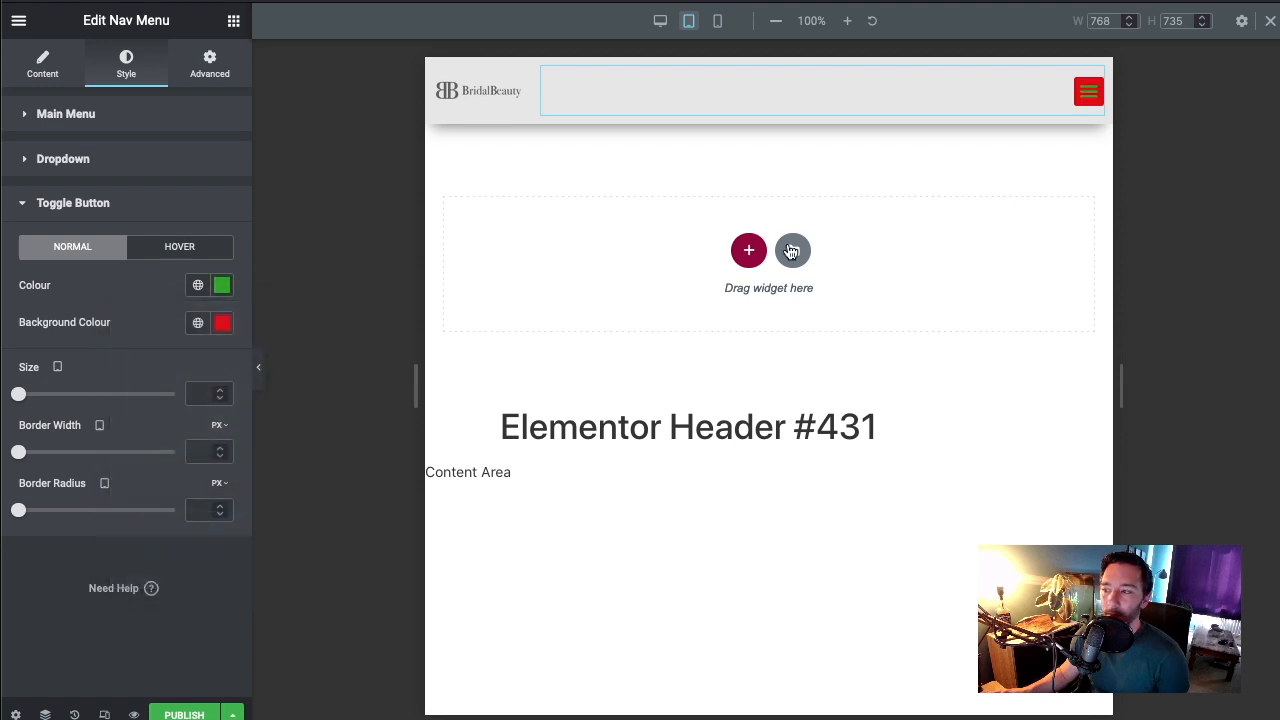
Make the nav menu toggle button's normal background fully transparent (#E5000000)
left_click(224, 327)
left_click_drag(333, 570, 15, 580)
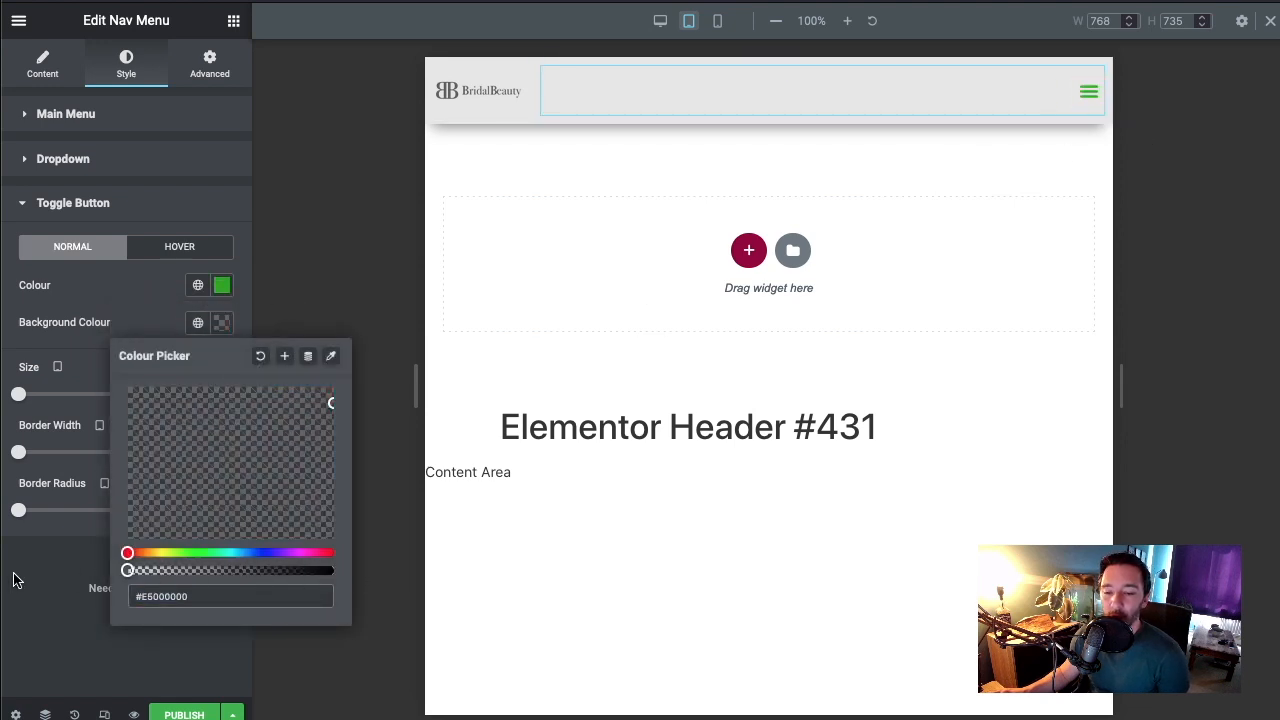
left_click_drag(280, 424, 113, 301)
left_click(113, 301)
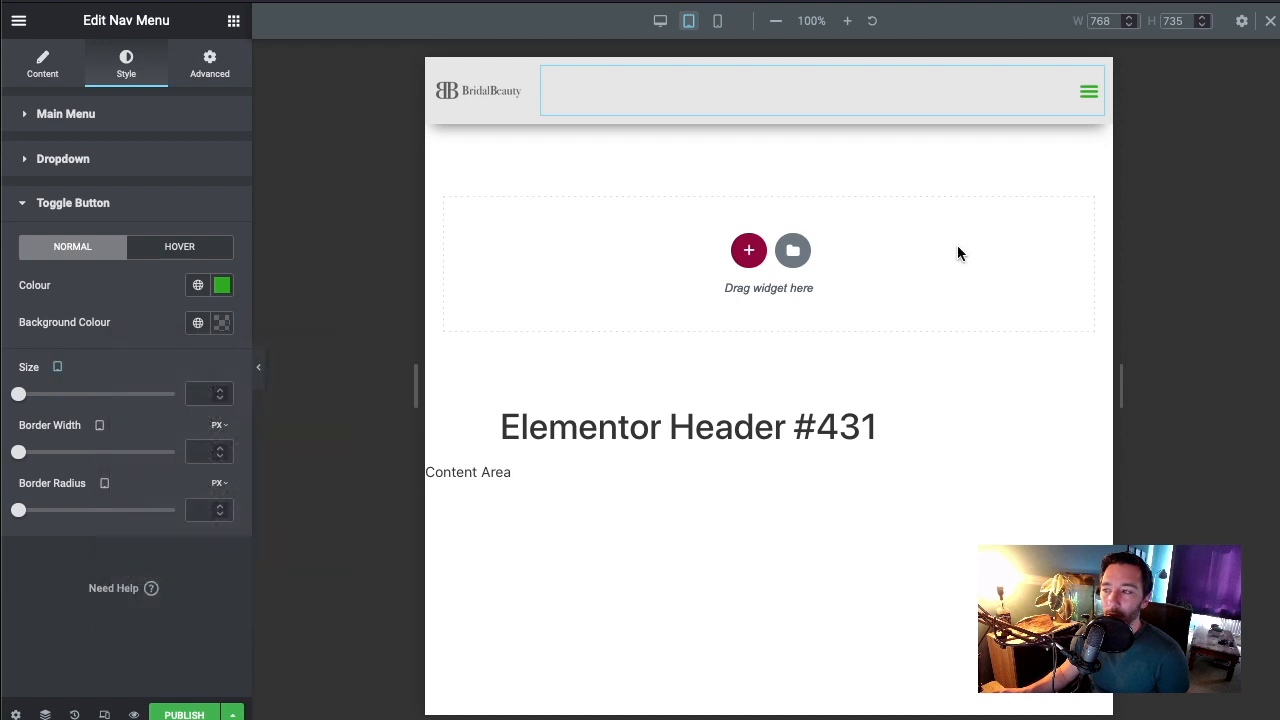
Try New Global Colour on the toggle icon, apply the Secondary global colour instead, and set the toggle size to 30
left_click(198, 285)
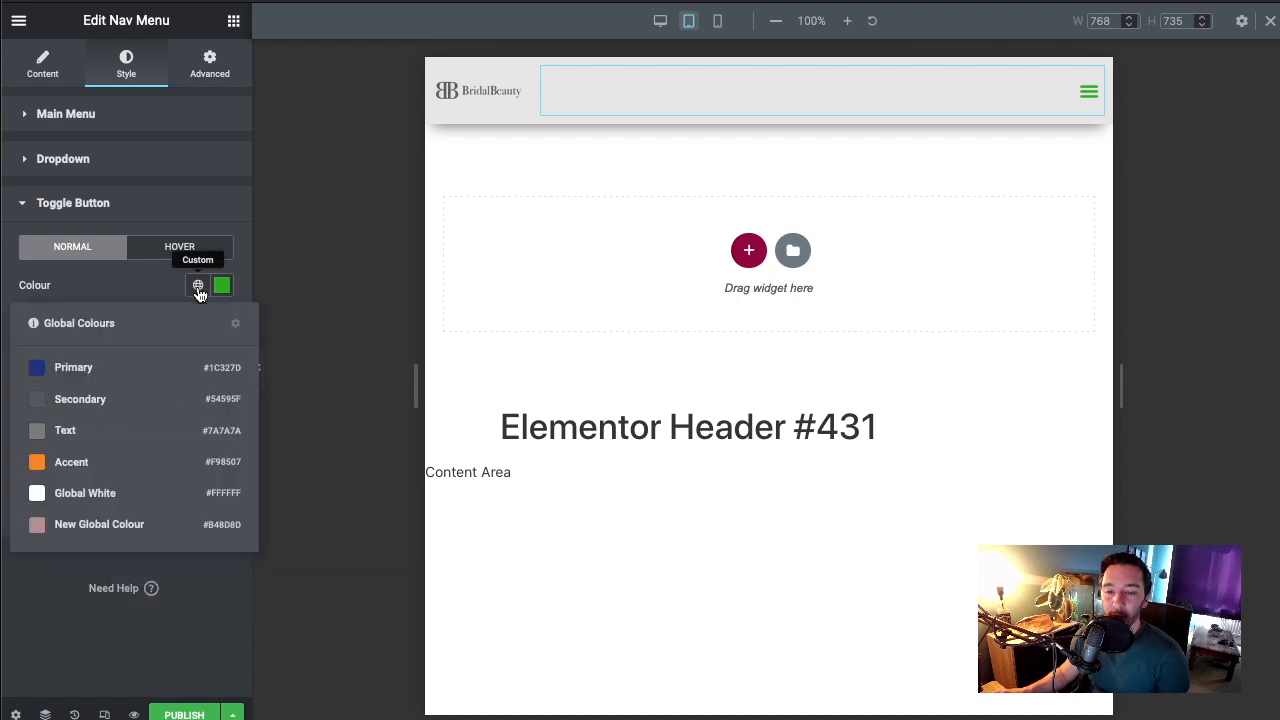
left_click(88, 537)
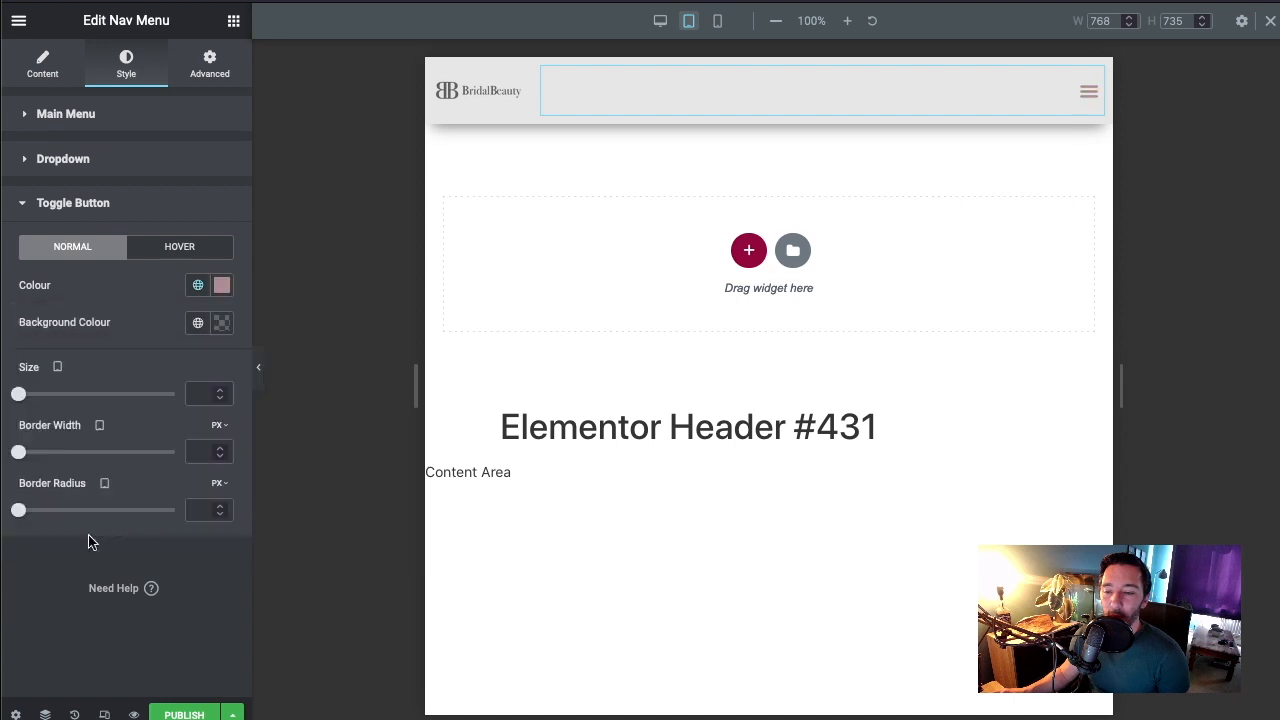
left_click(198, 285)
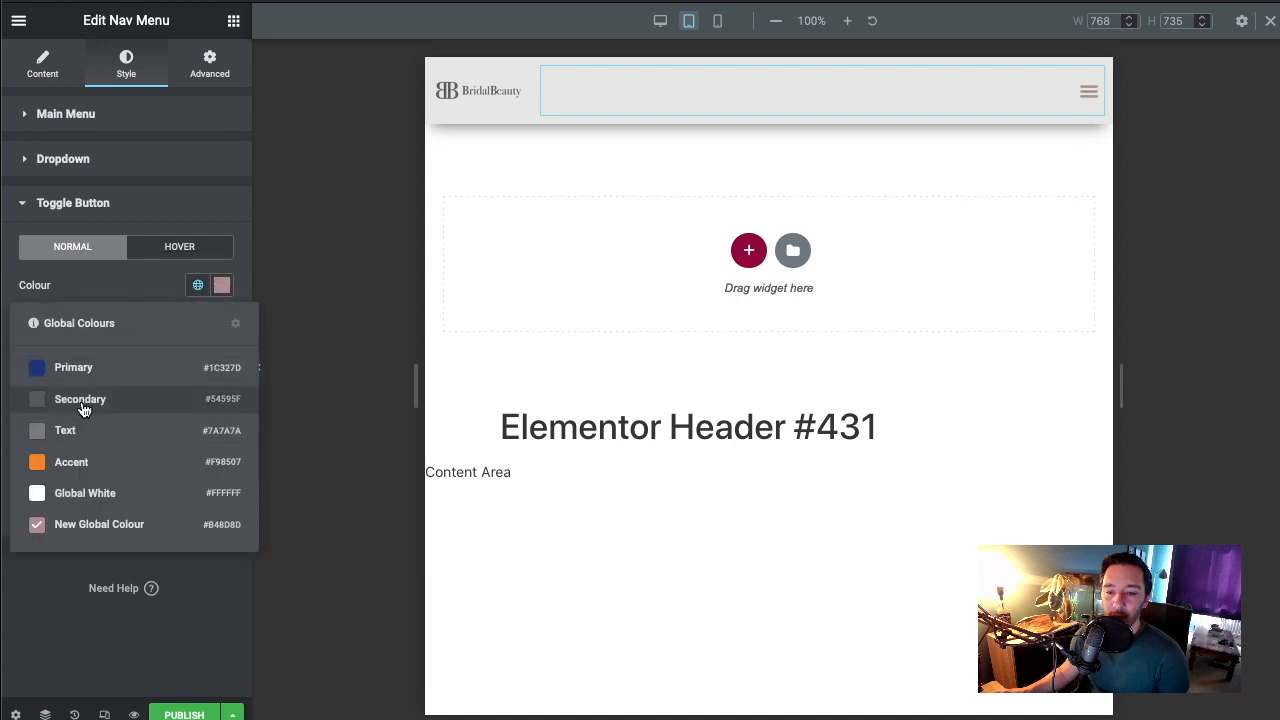
left_click(81, 405)
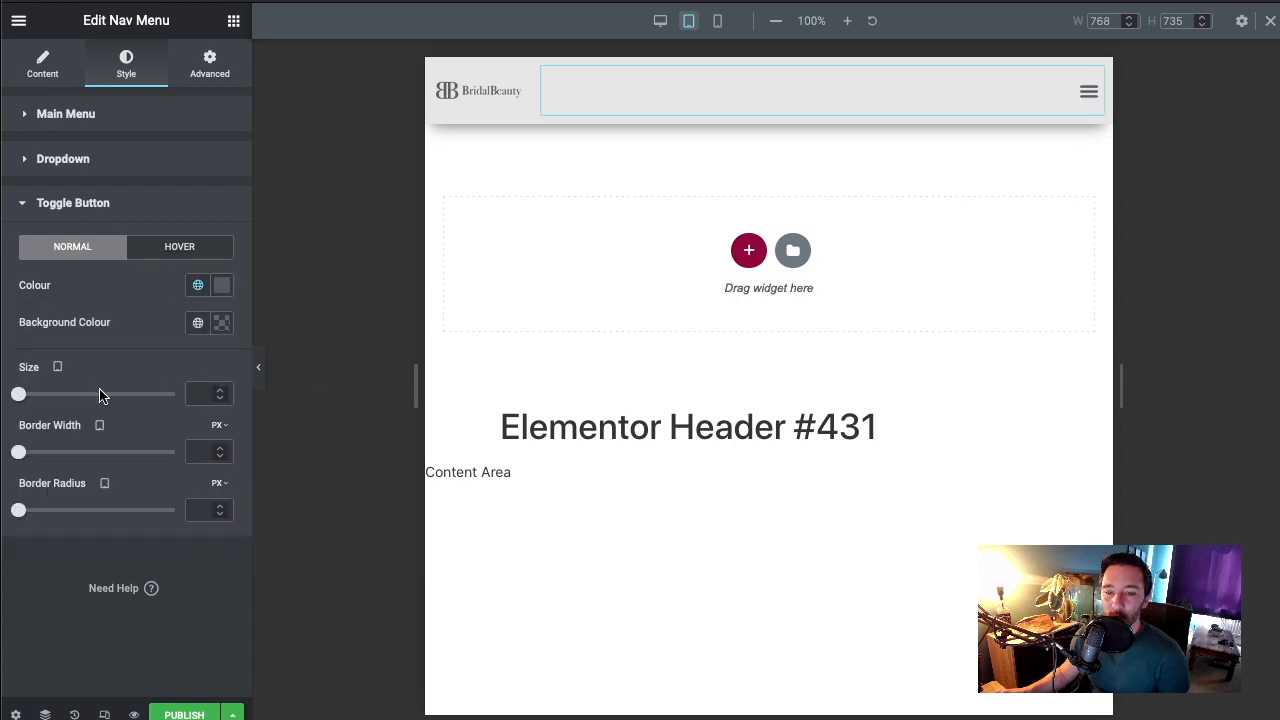
left_click_drag(25, 398, 50, 398)
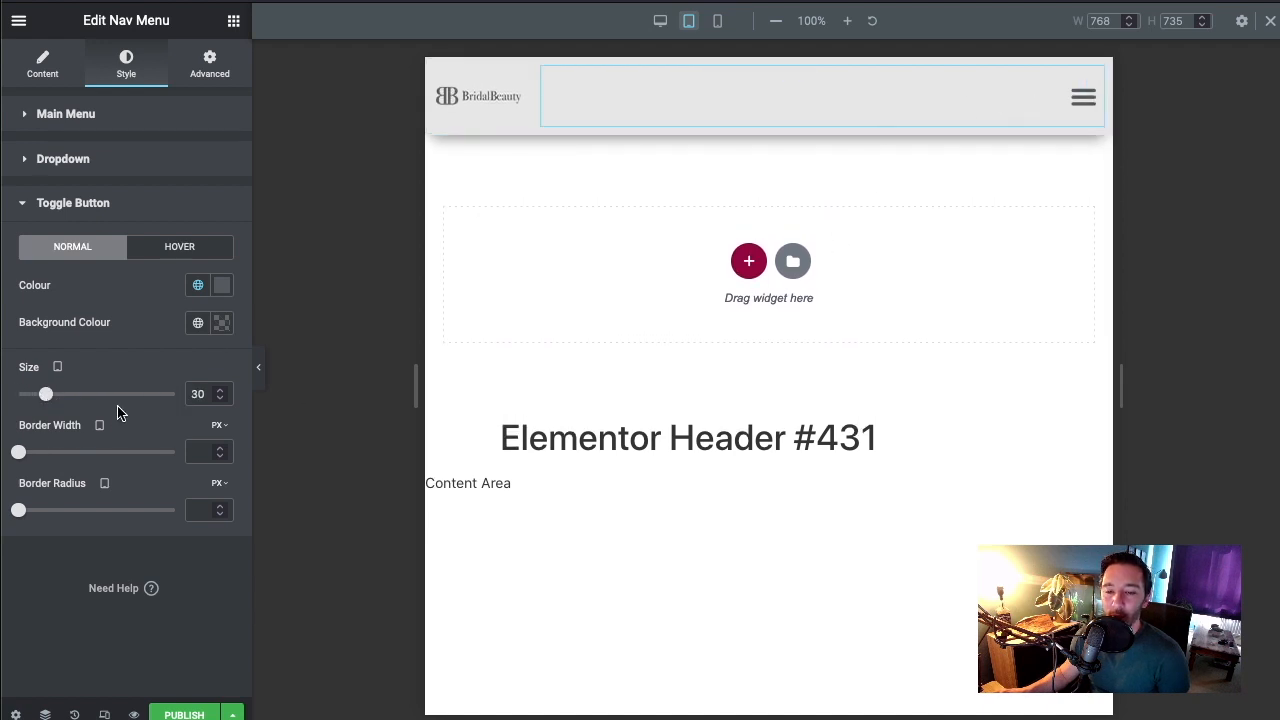
Expand the tablet menu and style its dropdown with the Primary global colour for text and Accent for the background
left_click(31, 162)
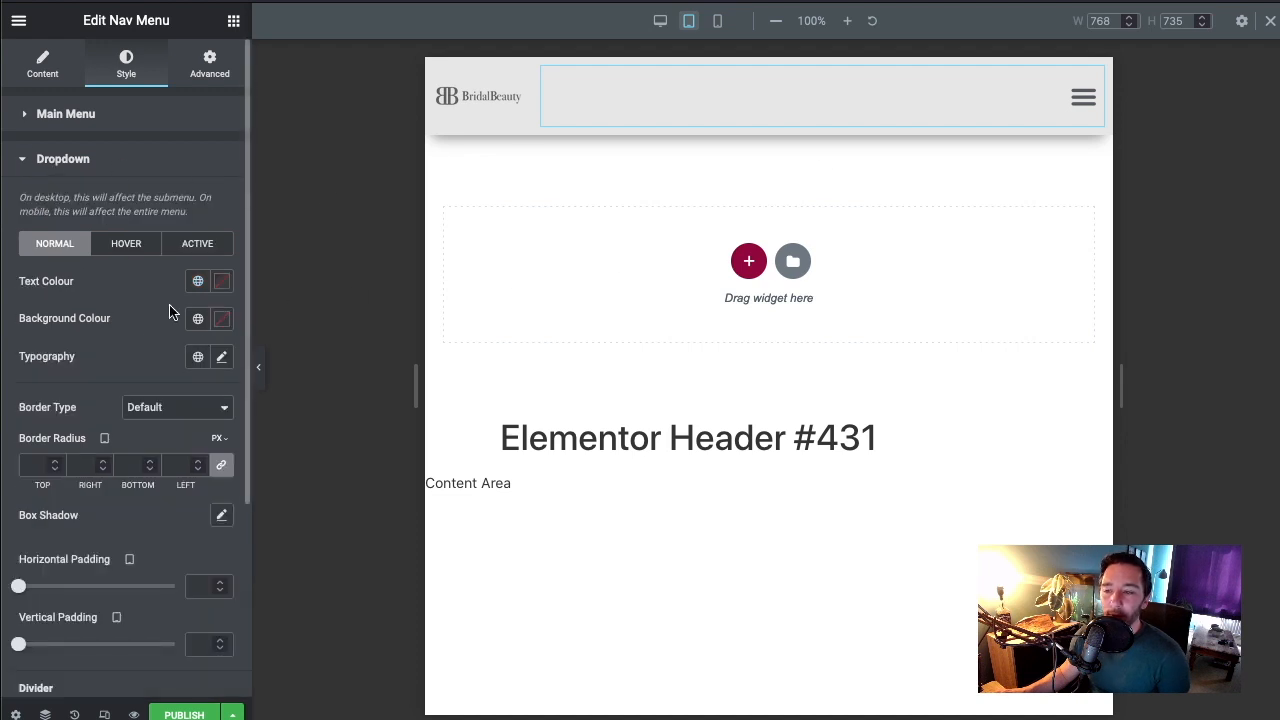
left_click(1086, 106)
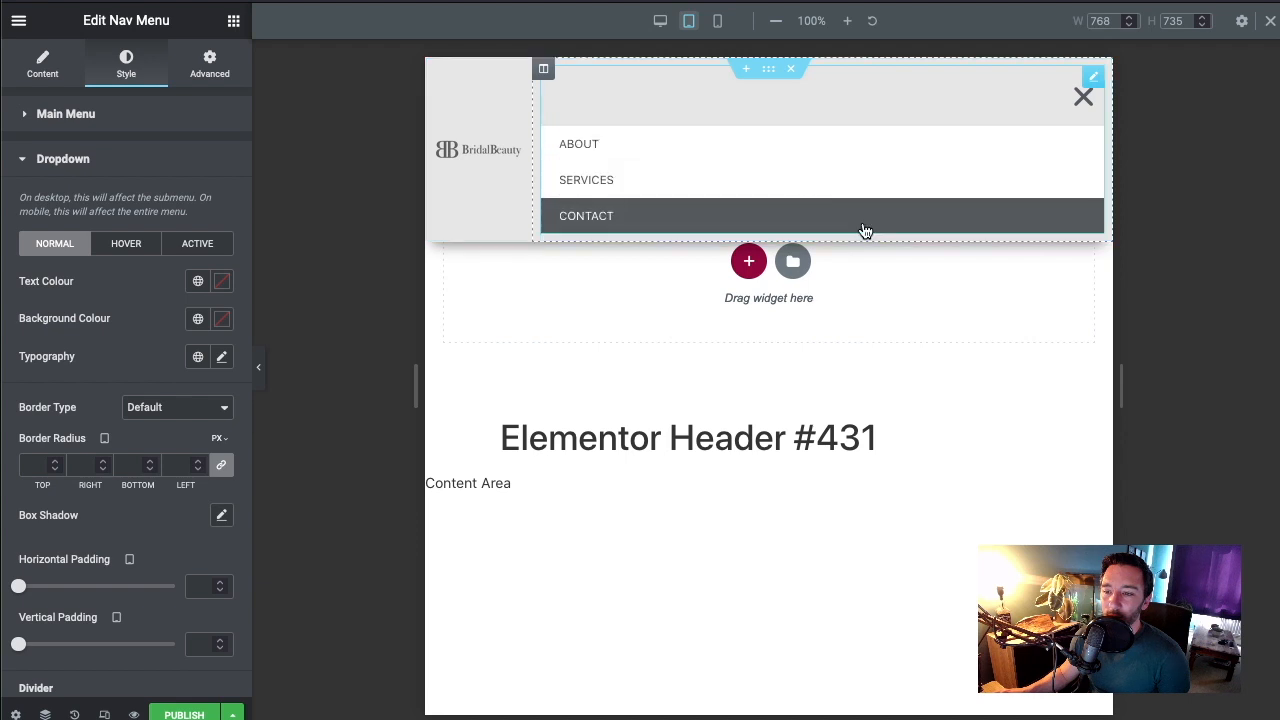
scroll(127, 316, "down", 3)
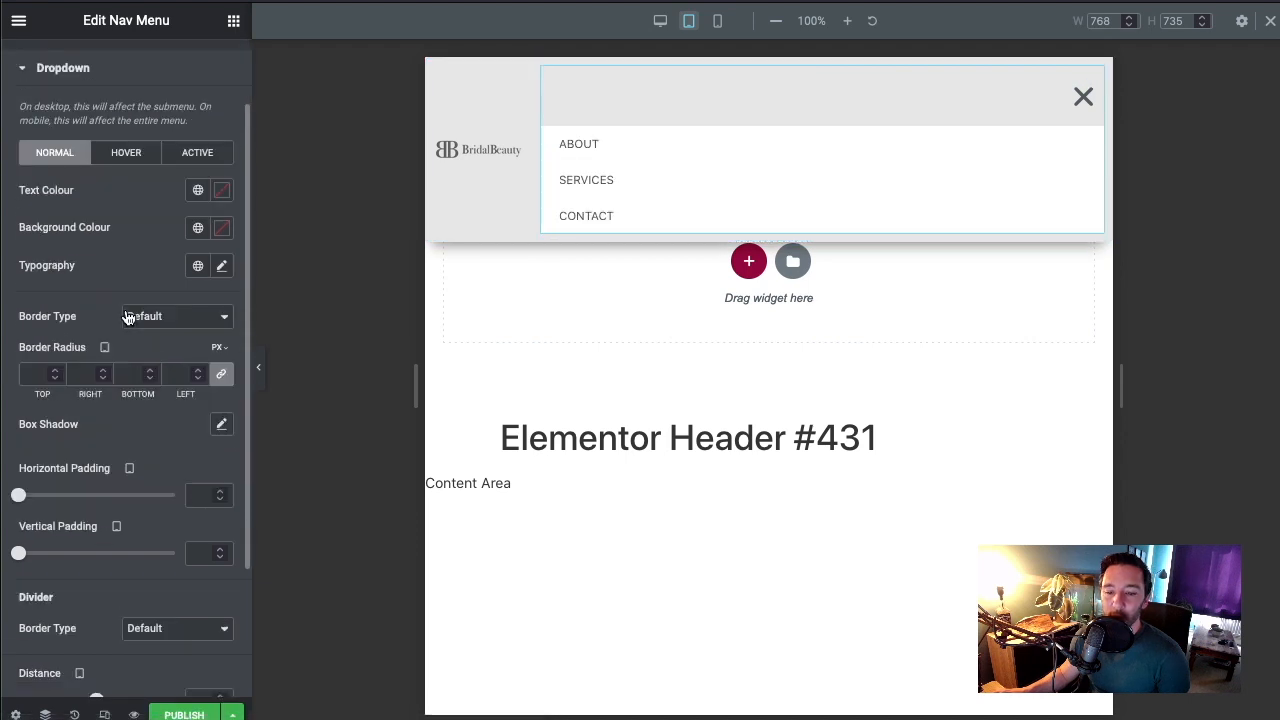
scroll(110, 230, "up", 2)
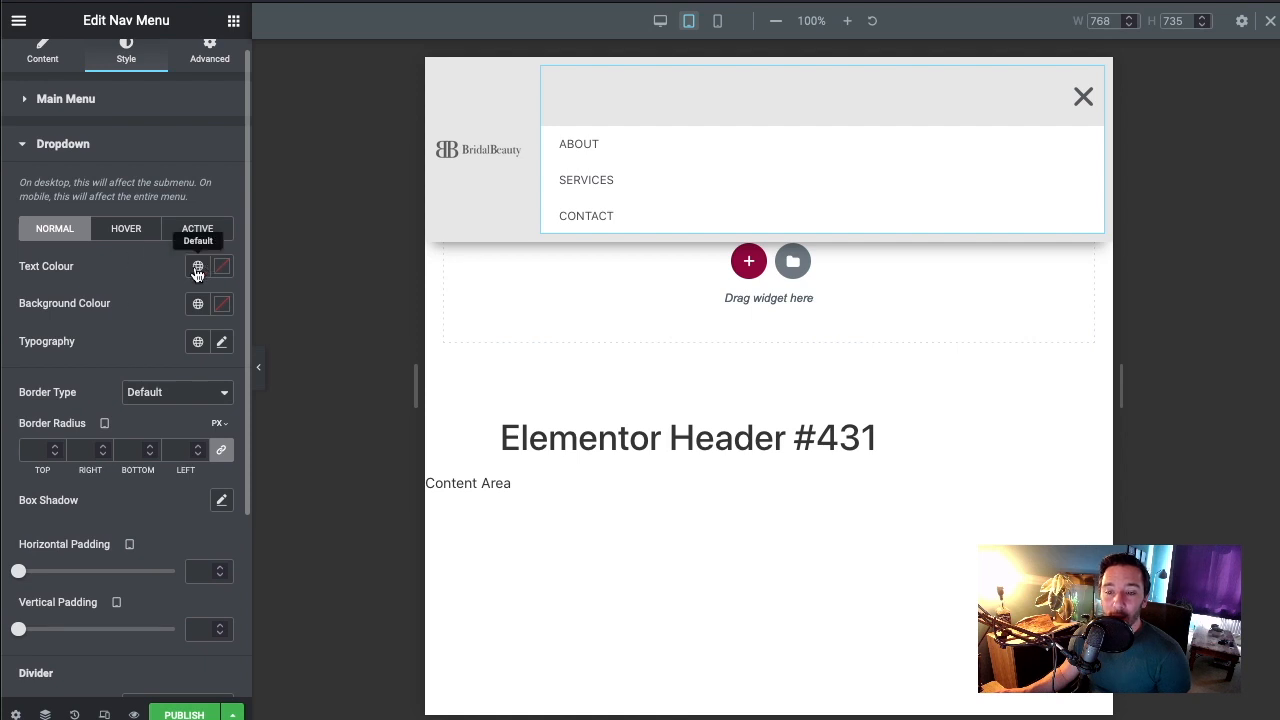
left_click(207, 268)
left_click(93, 356)
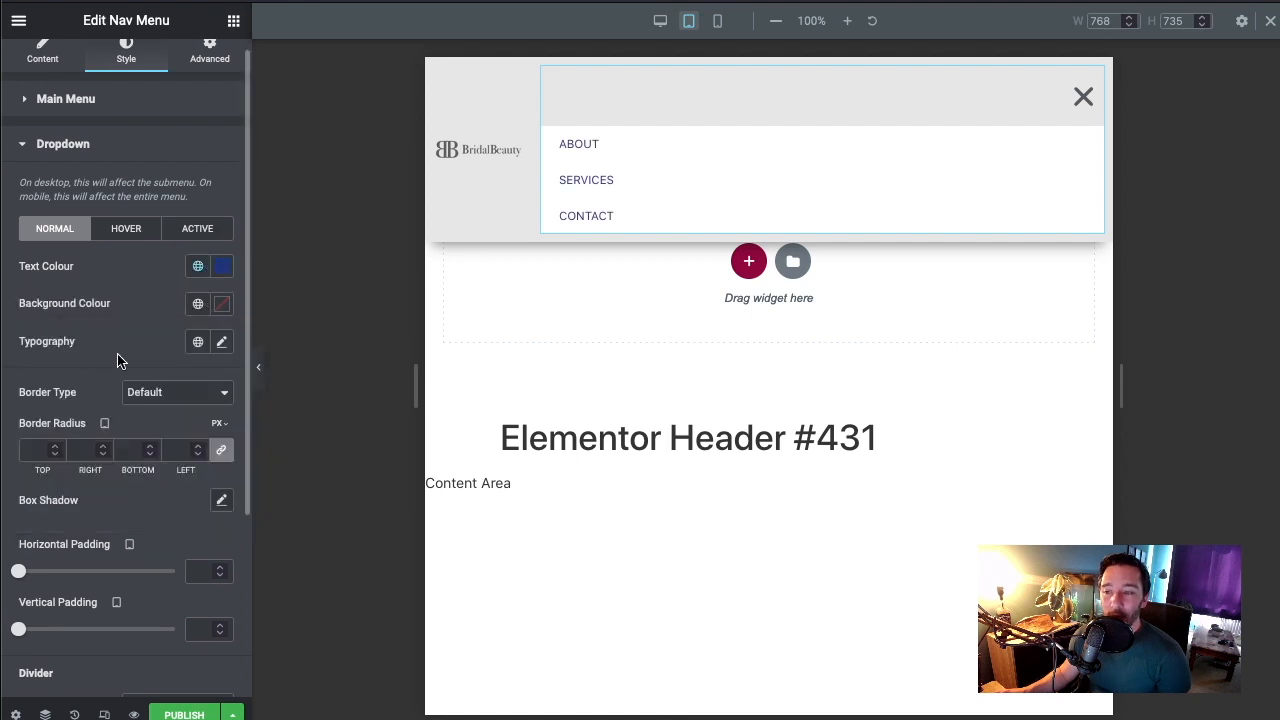
left_click(198, 303)
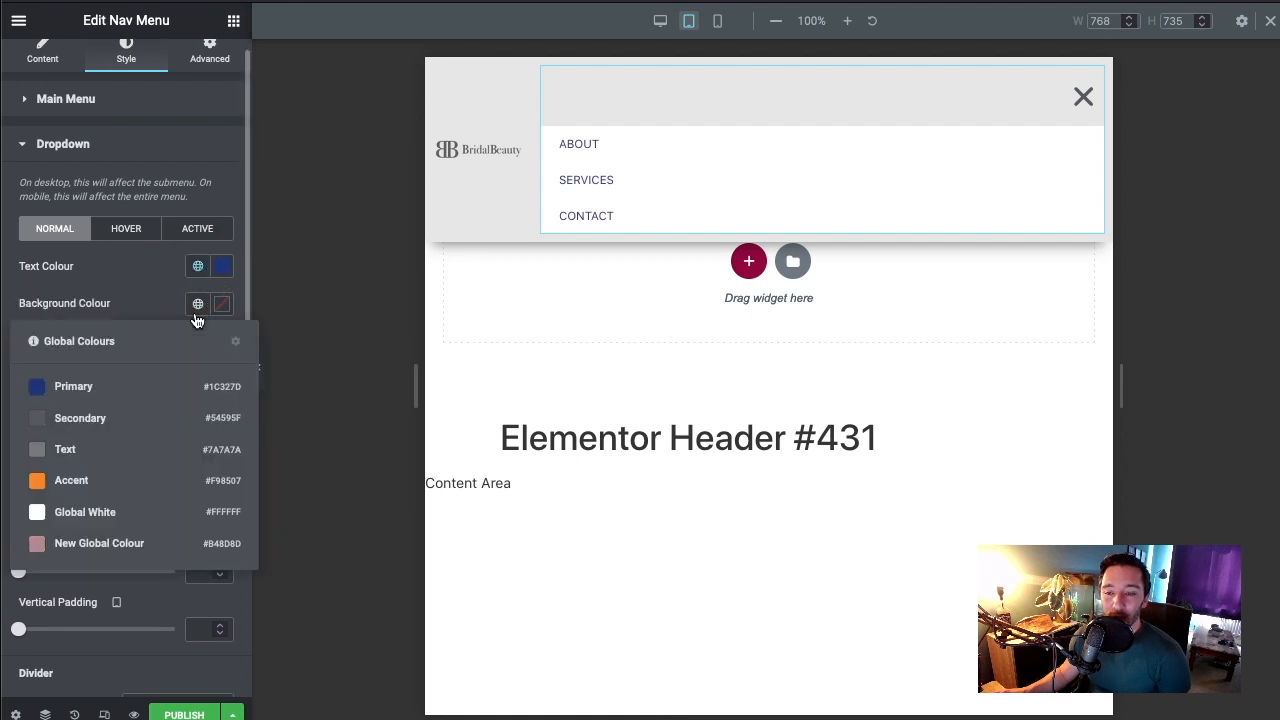
left_click(114, 476)
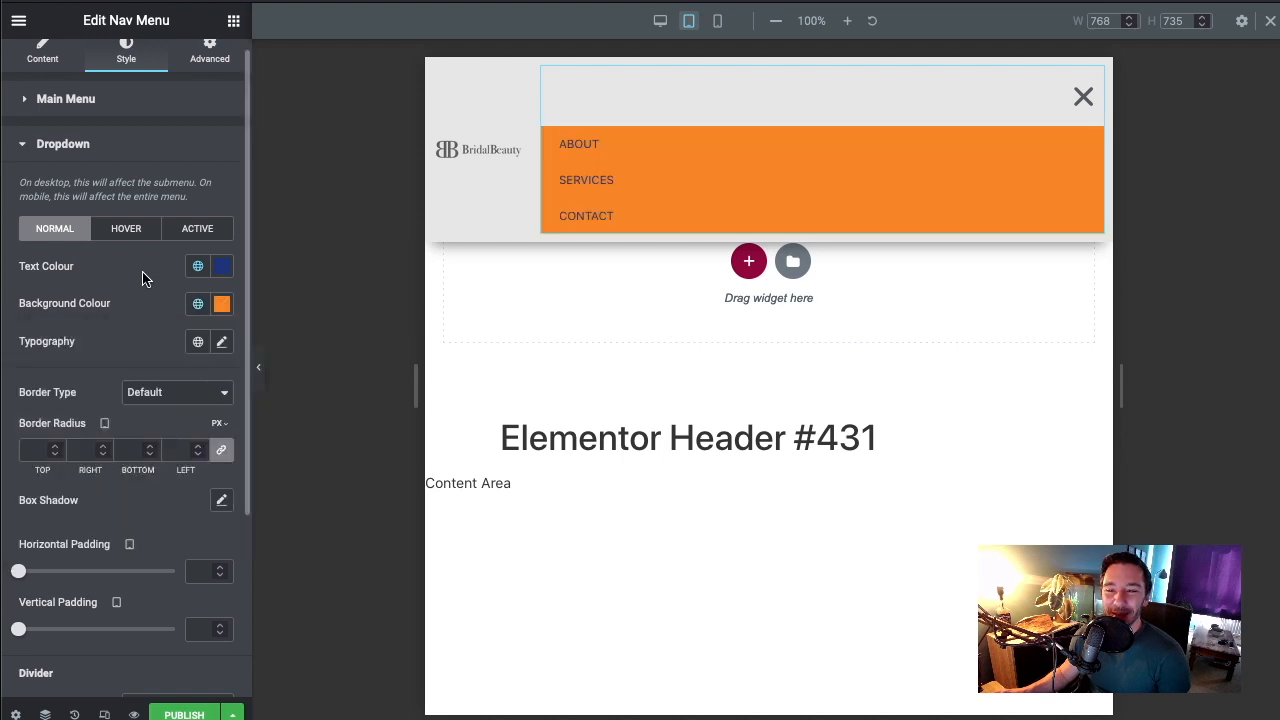
Set the dropdown's text size to 16 px and its vertical padding to 20
left_click(223, 343)
left_click(208, 491)
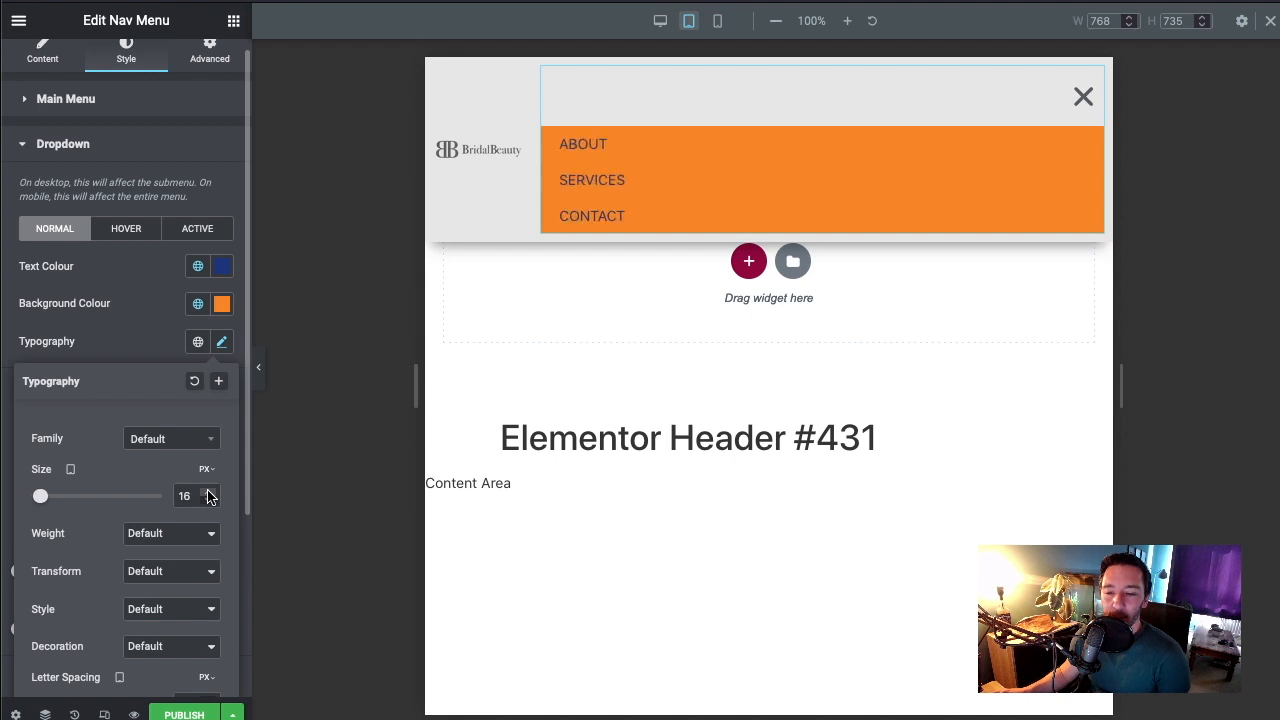
left_click(140, 339)
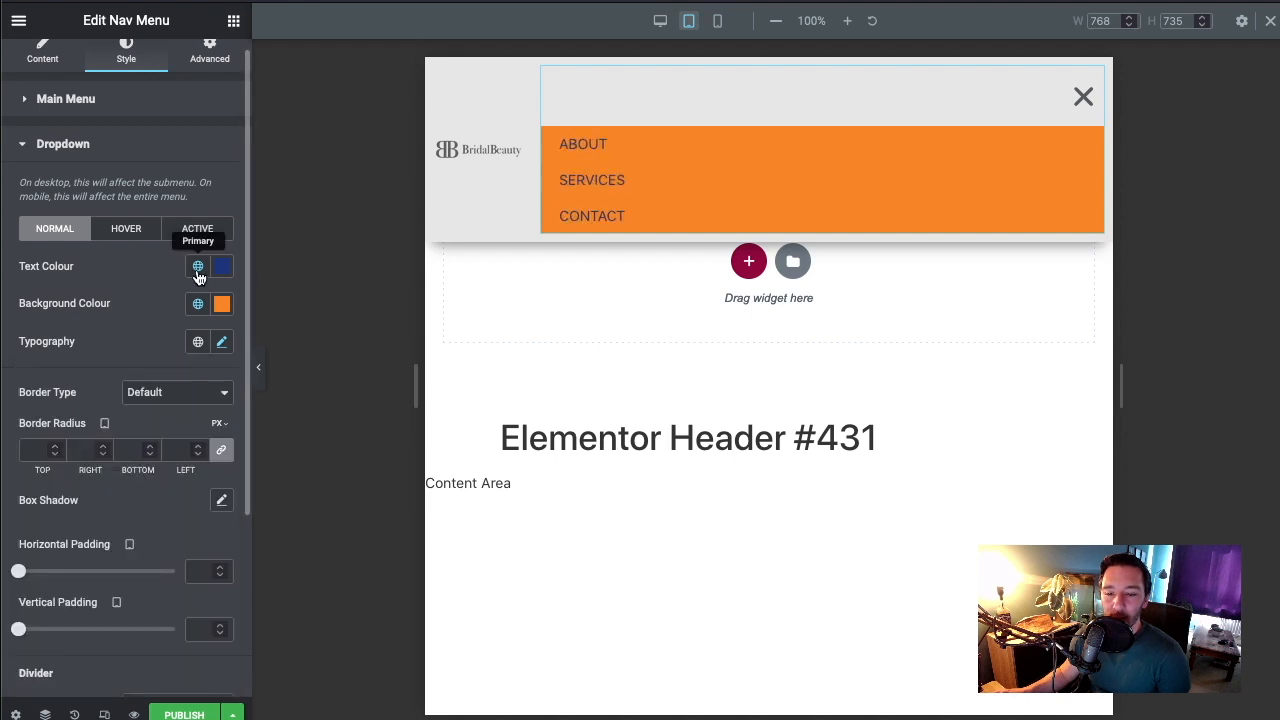
scroll(114, 371, "down", 2)
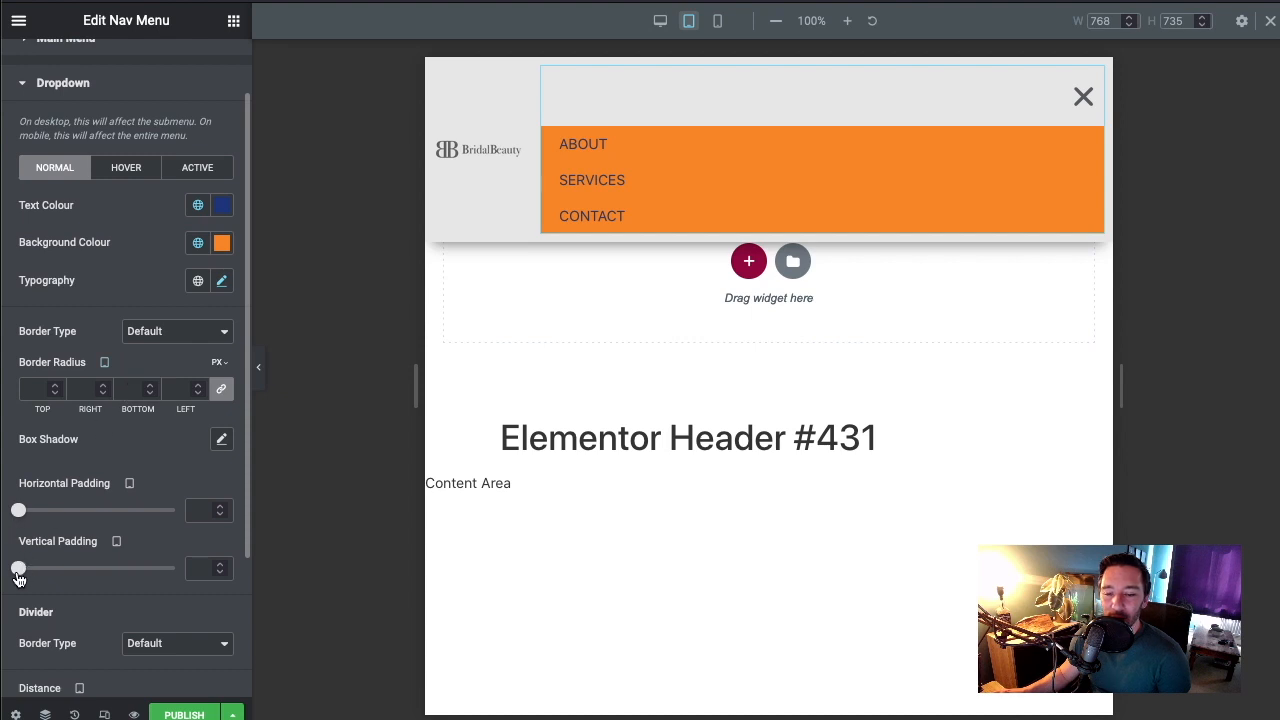
left_click_drag(21, 570, 79, 570)
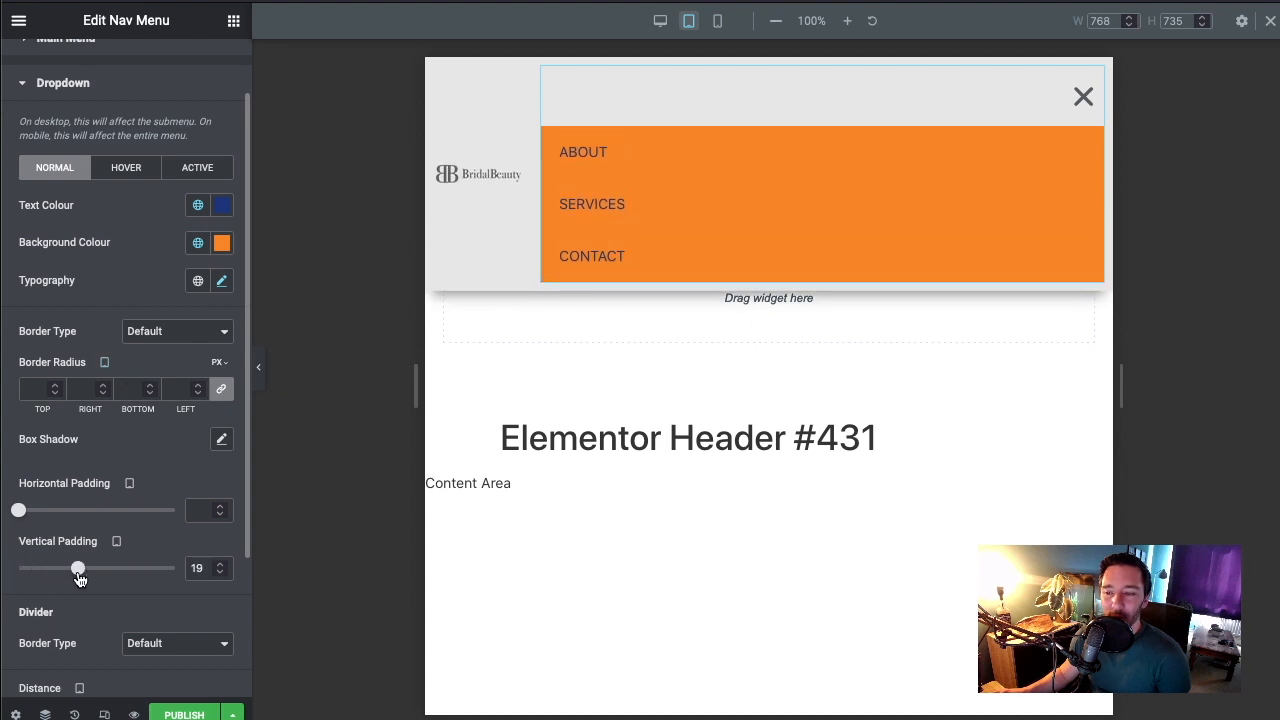
left_click(219, 564)
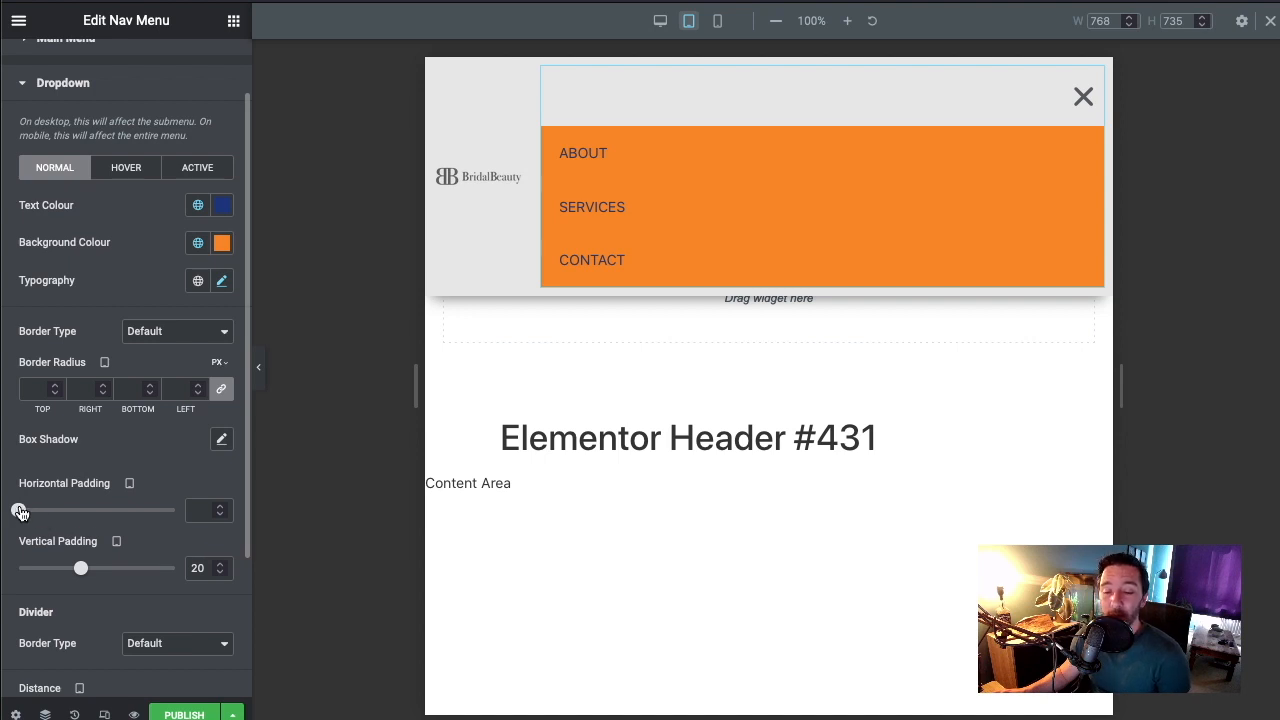
Try a solid red #C80D0D divider with a width of 8 px between the dropdown items
scroll(110, 509, "down", 2)
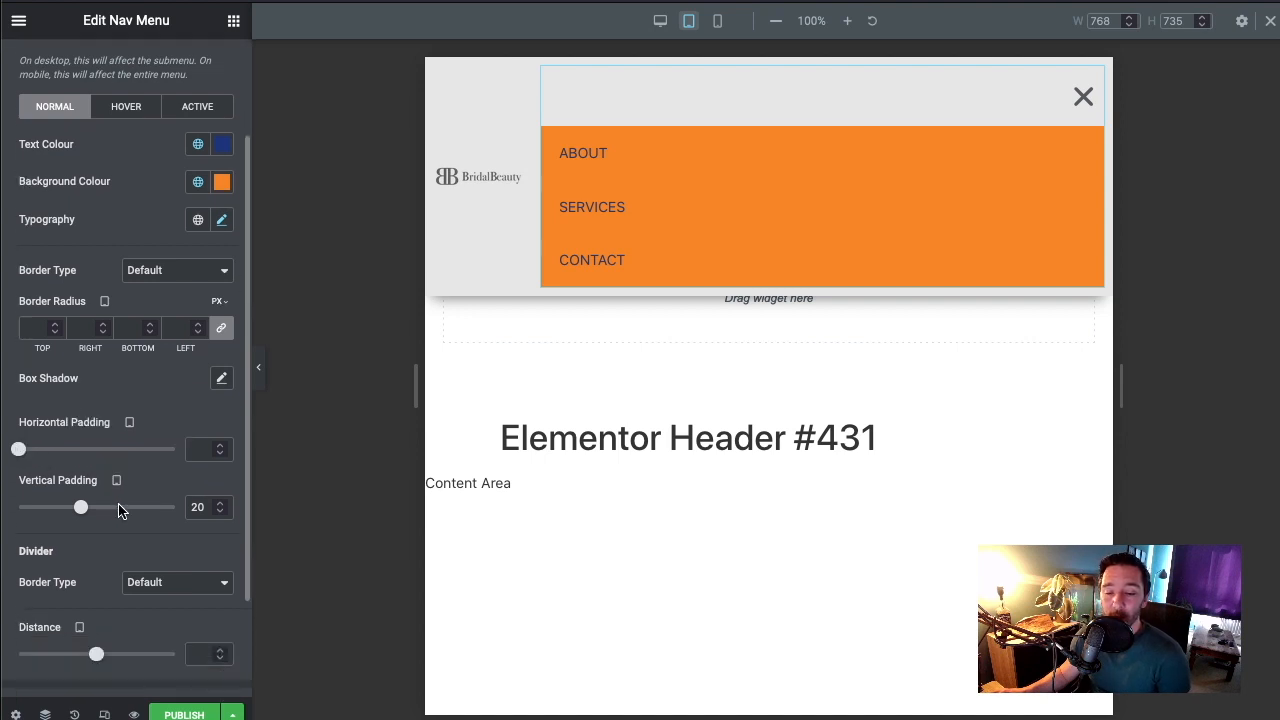
left_click(171, 590)
left_click(170, 616)
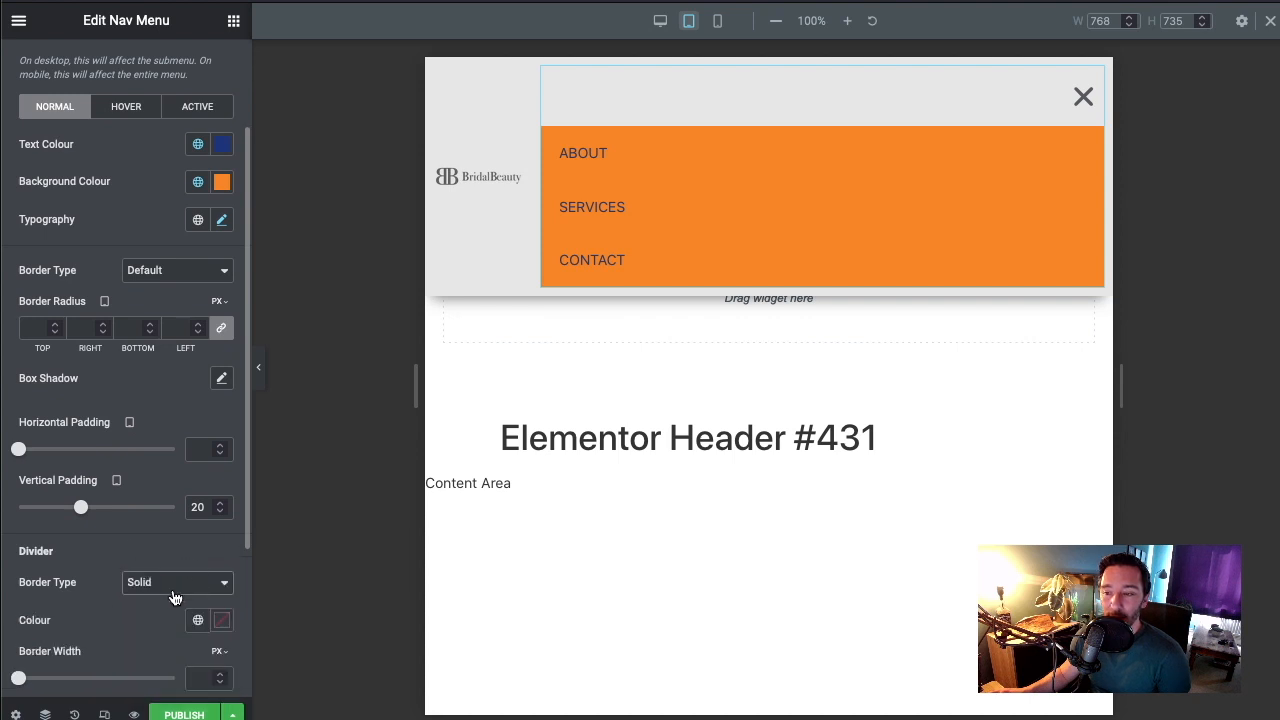
left_click(221, 621)
left_click_drag(240, 509, 321, 399)
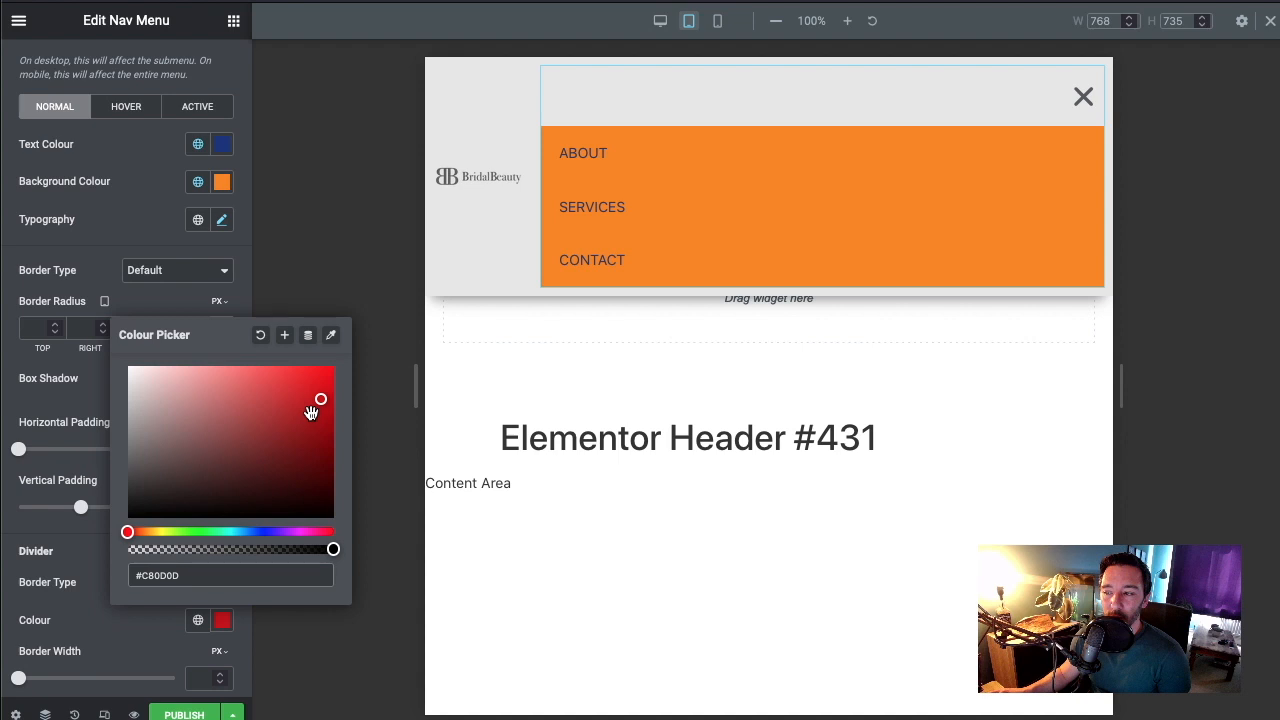
left_click(78, 578)
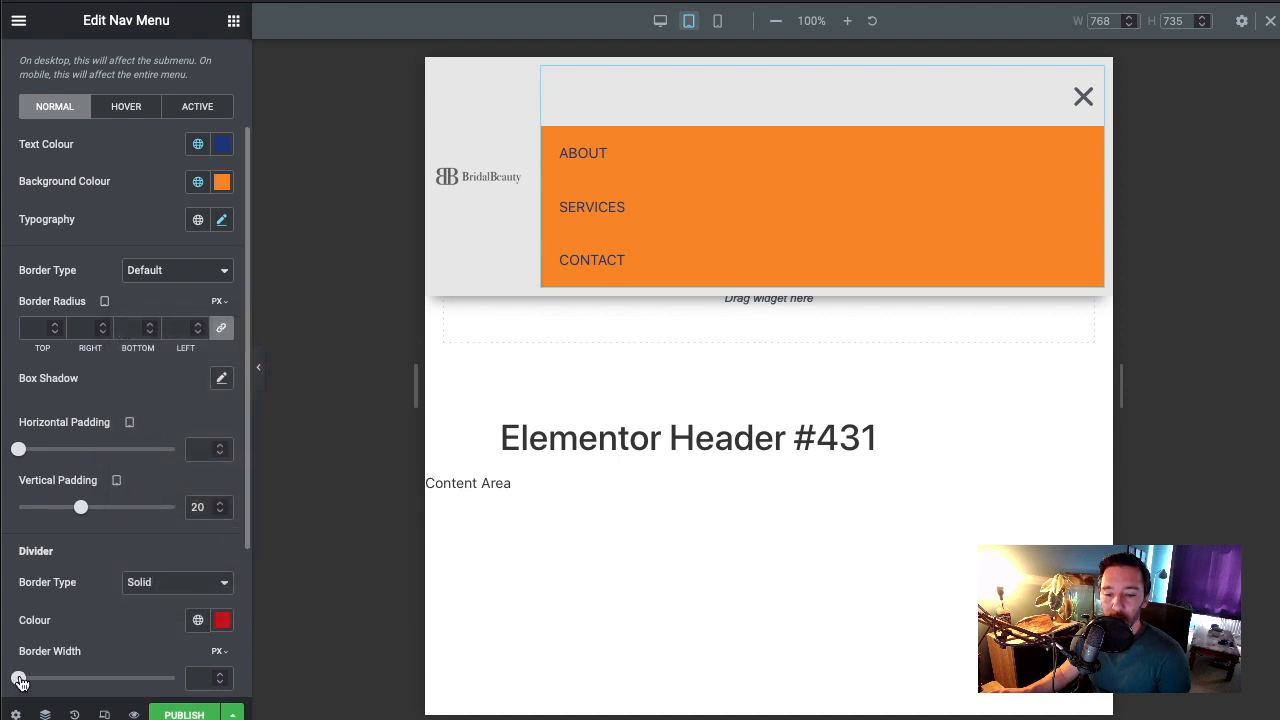
left_click_drag(20, 680, 43, 678)
Set the dropdown divider's border type to None
left_click(163, 585)
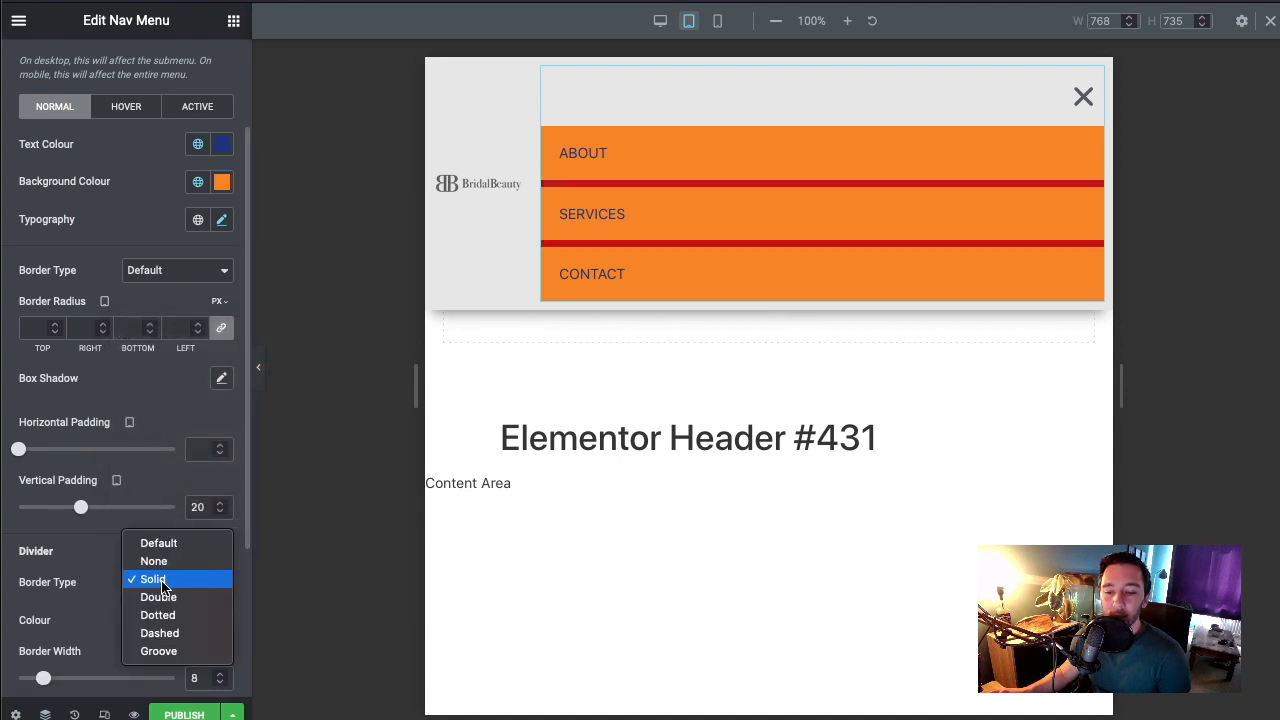
left_click(160, 561)
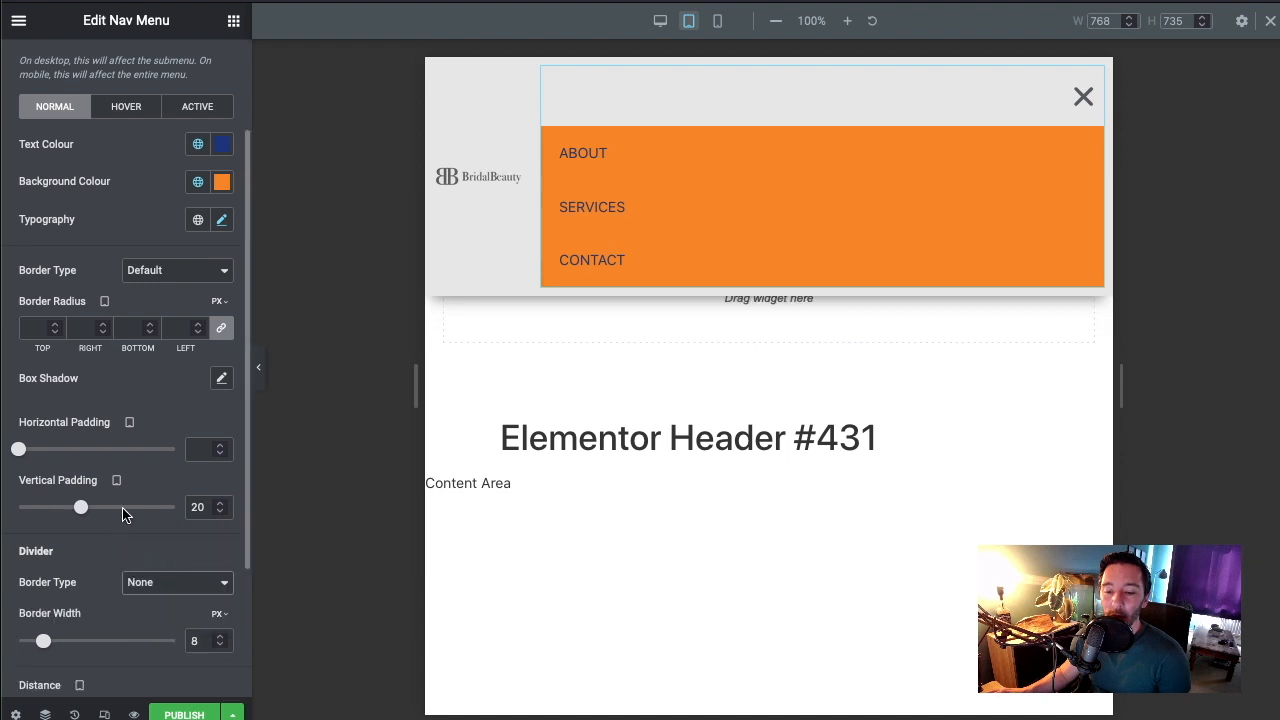
scroll(125, 505, "down", 4)
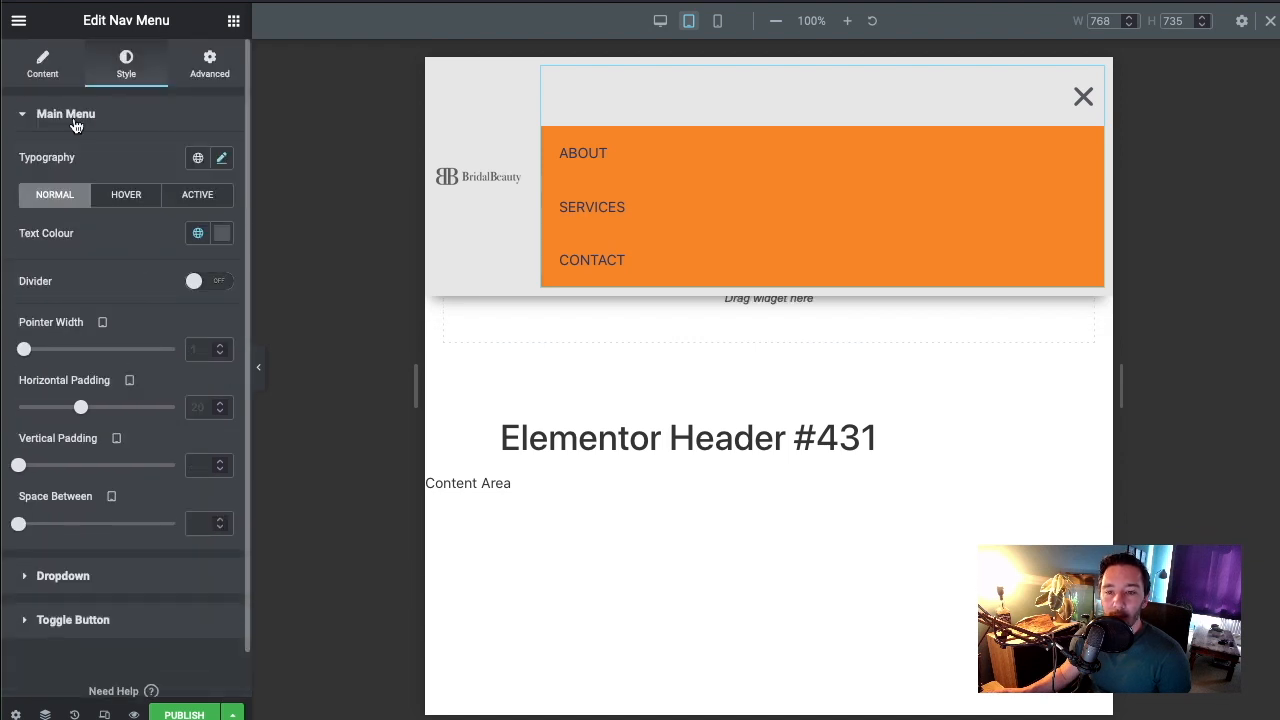
Stretch the mobile dropdown to full width and centre-align its menu items
left_click(47, 68)
scroll(88, 233, "down", 3)
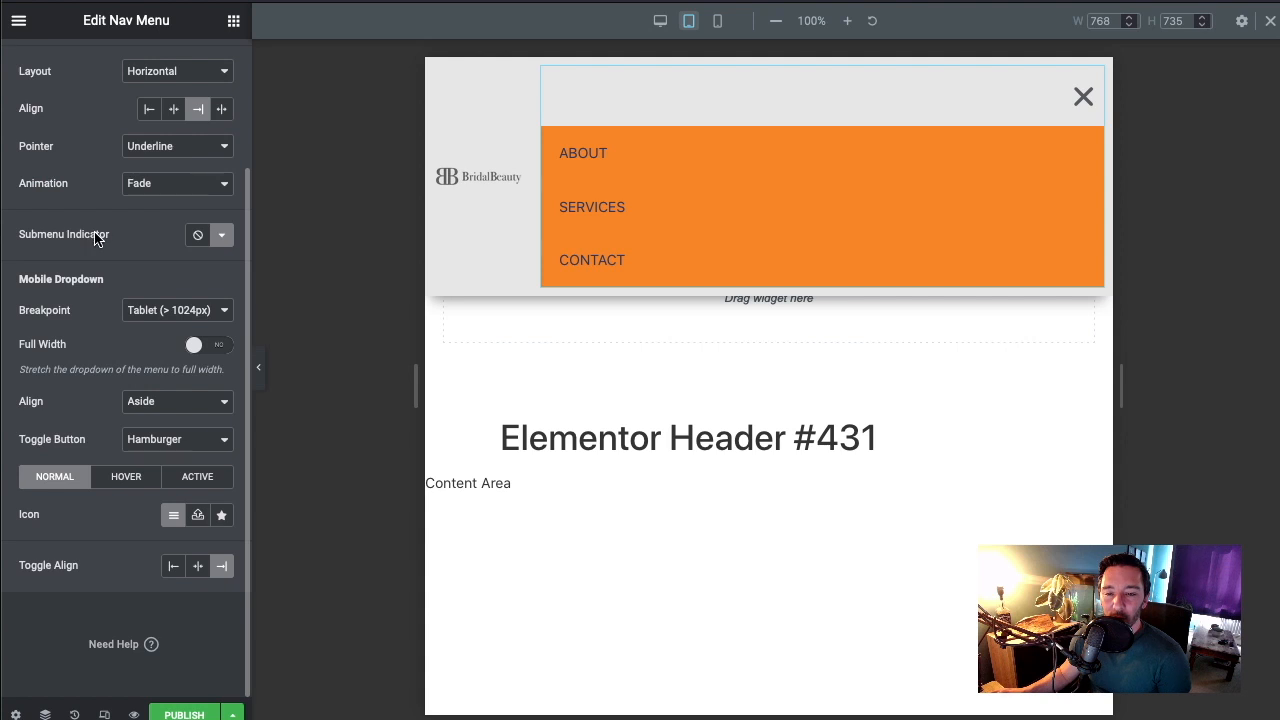
scroll(98, 236, "up", 2)
scroll(105, 235, "down", 1)
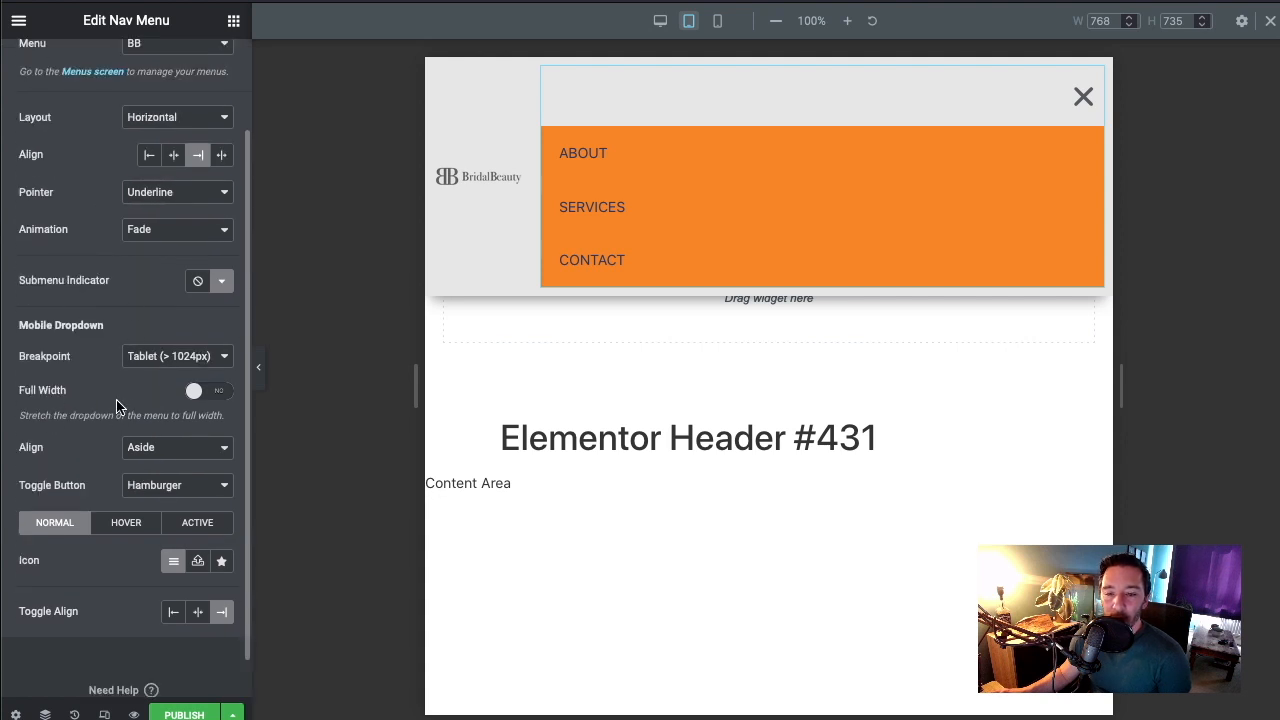
left_click(203, 397)
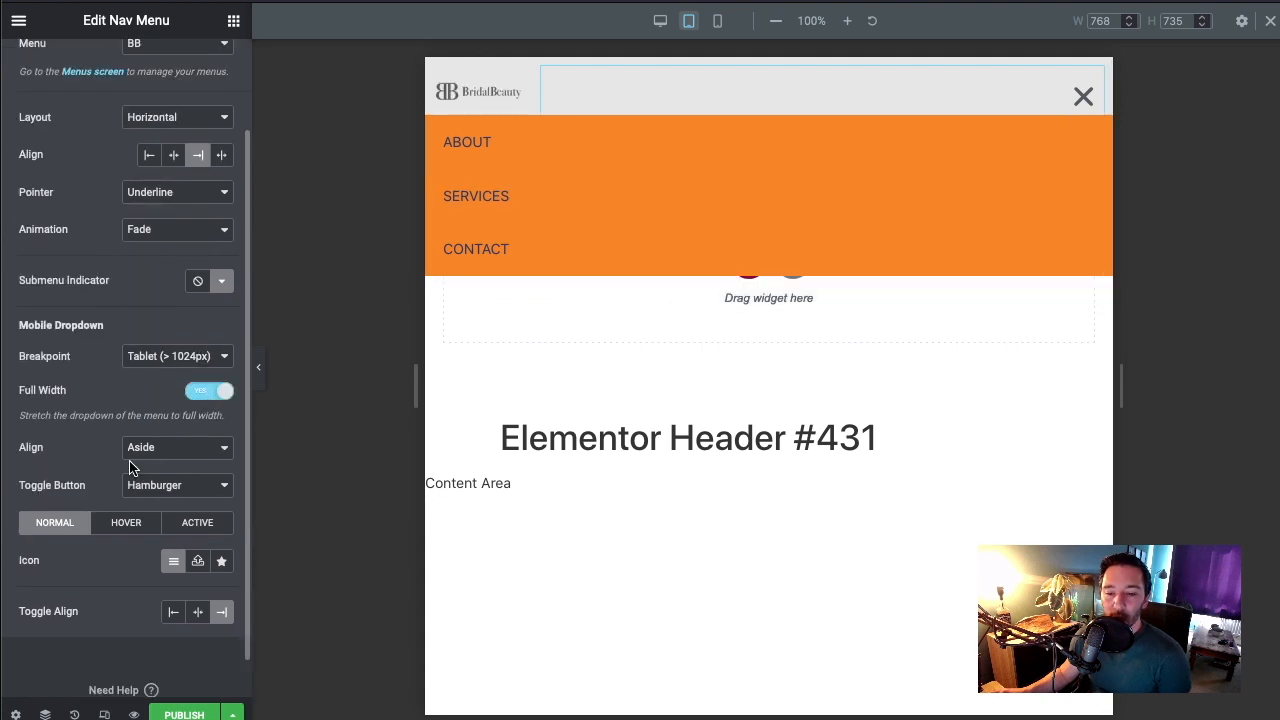
left_click(172, 458)
left_click(178, 462)
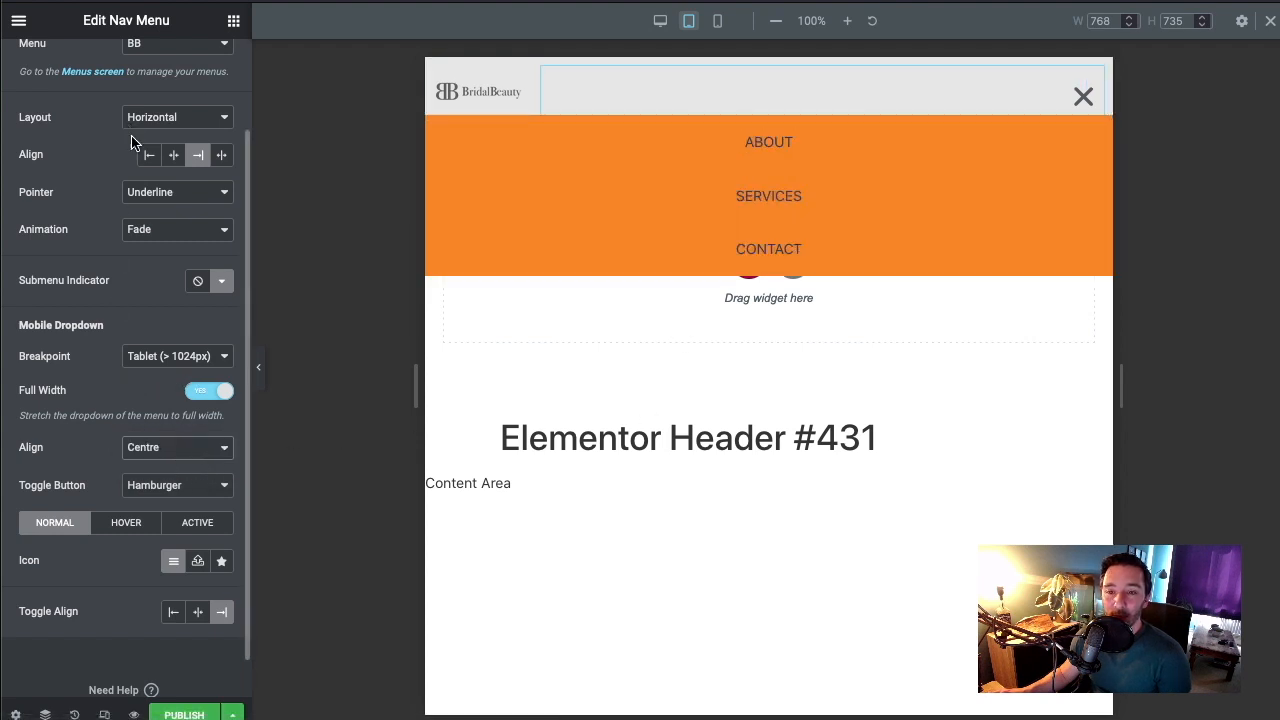
Set the nav menu dropdown's normal text colour to the global Secondary colour (#54595F)
scroll(125, 125, "up", 2)
left_click(125, 66)
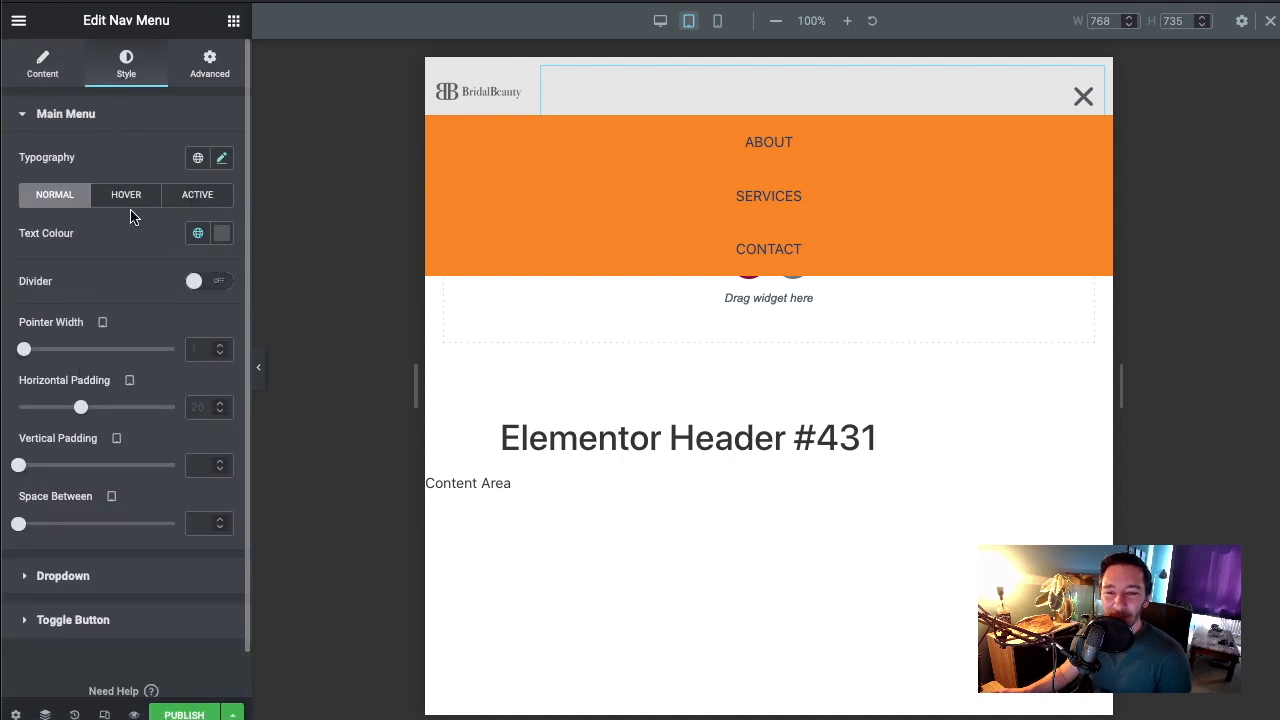
left_click(104, 582)
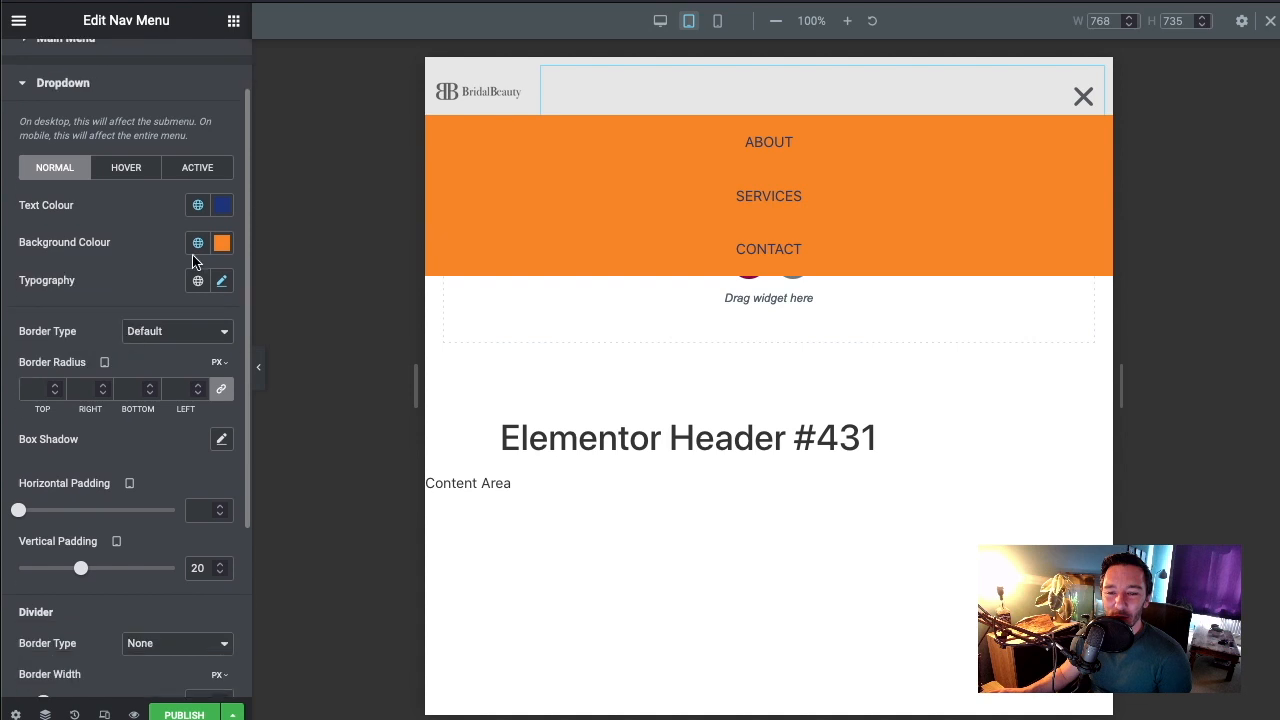
left_click(200, 210)
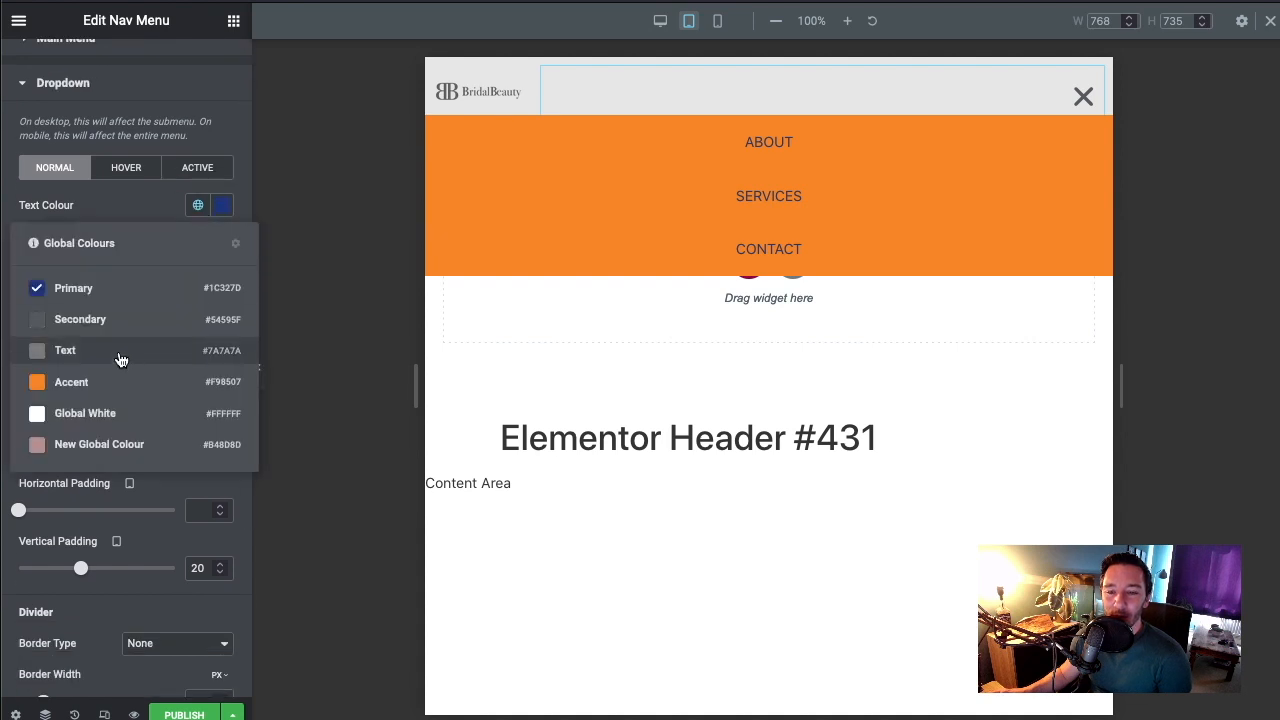
left_click(110, 327)
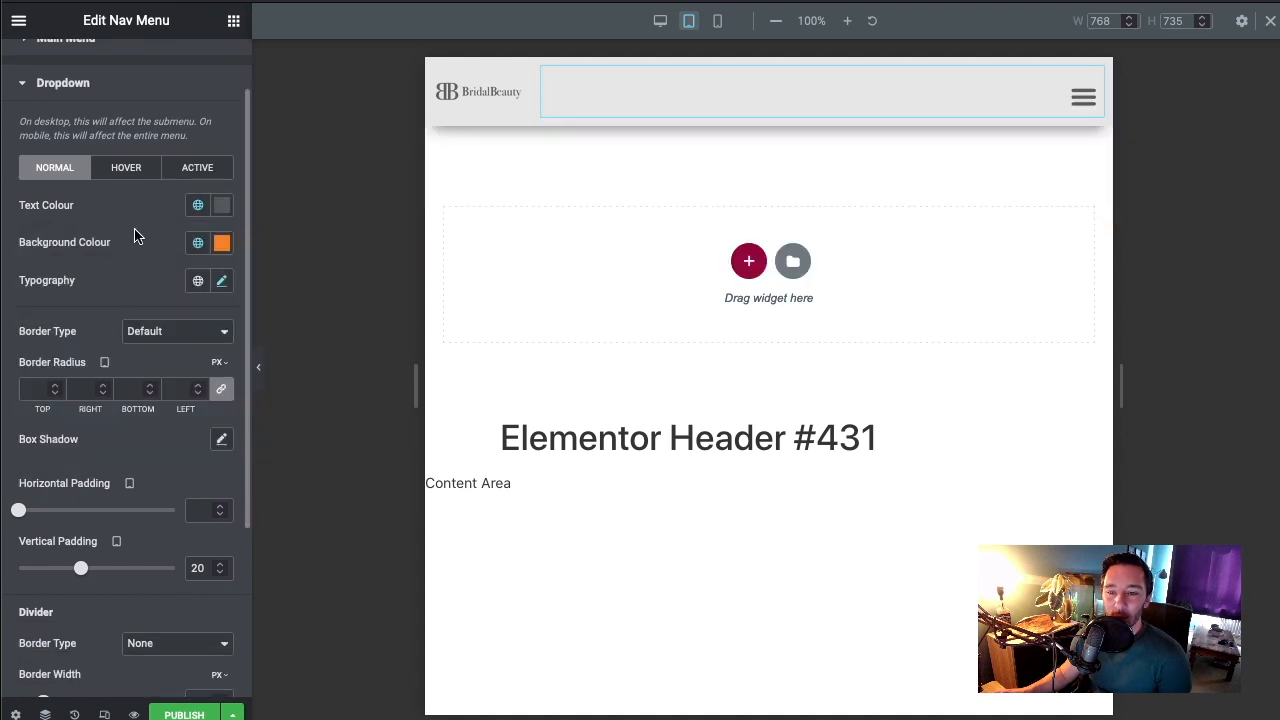
Set the dropdown's normal background to light grey #D8D6D3 with slightly reduced opacity and reopen the menu in the preview
left_click(221, 242)
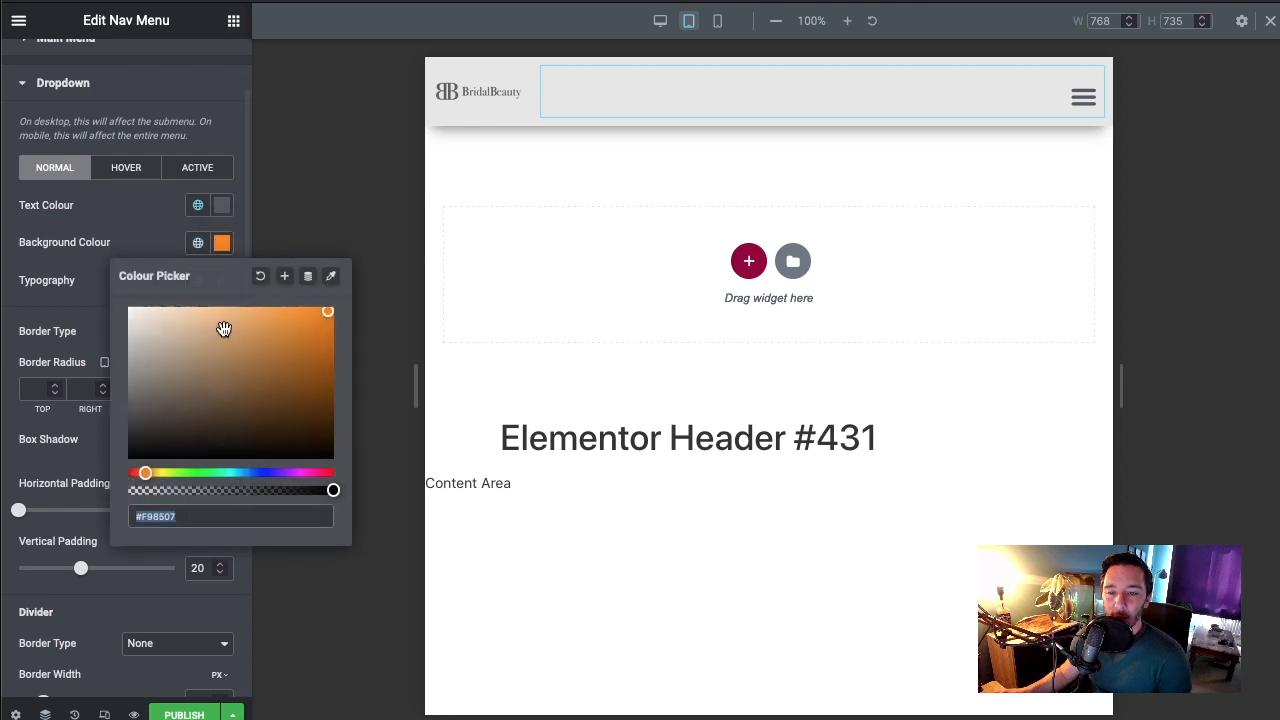
left_click_drag(163, 334, 133, 330)
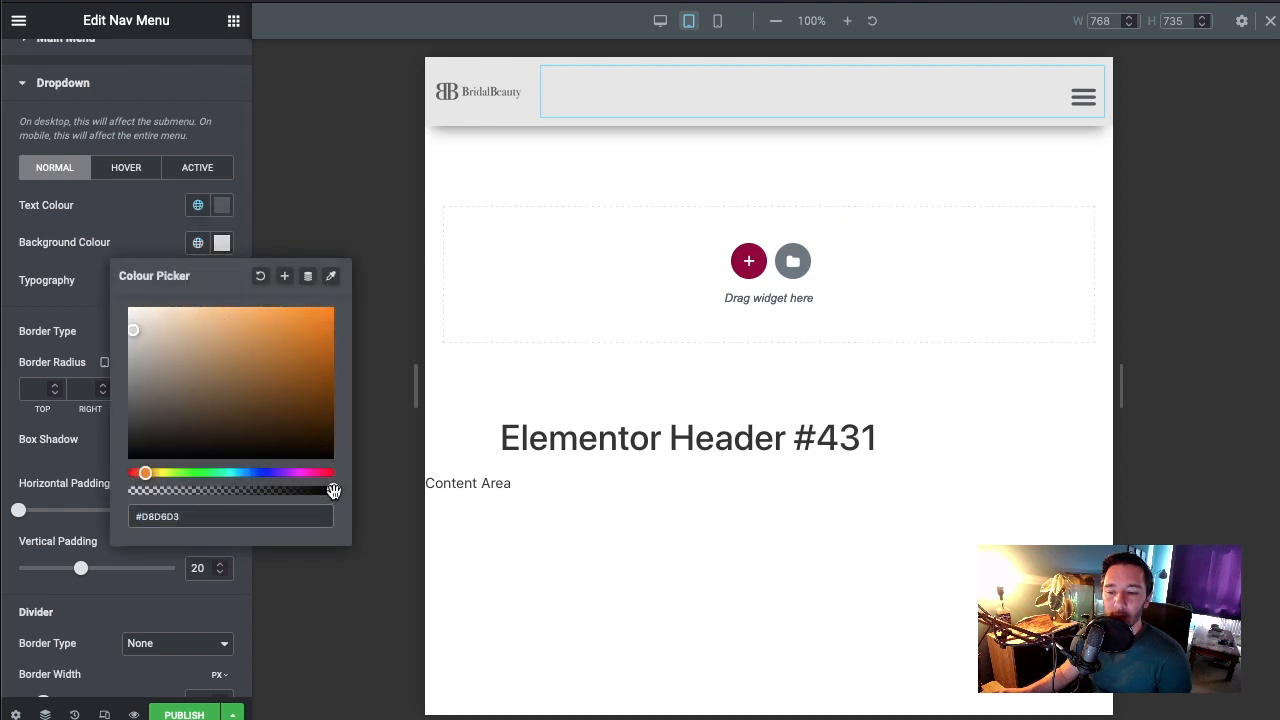
left_click_drag(333, 491, 307, 491)
left_click(153, 218)
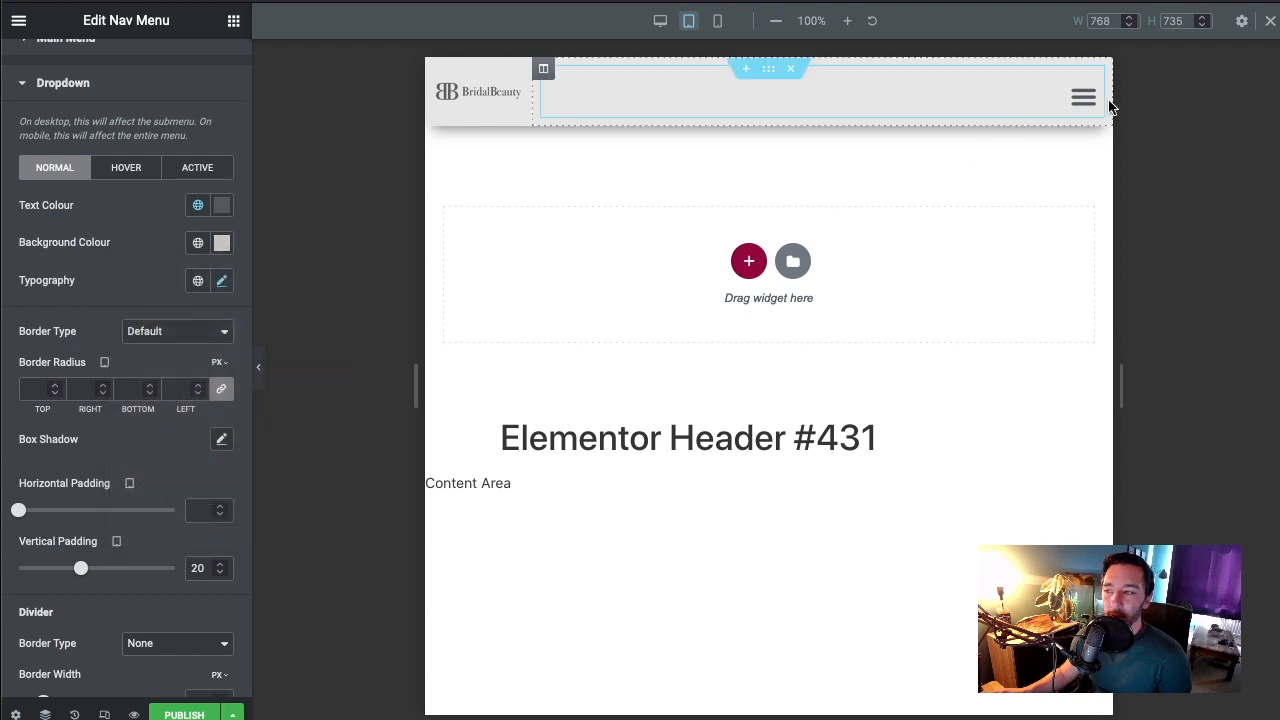
left_click(1077, 102)
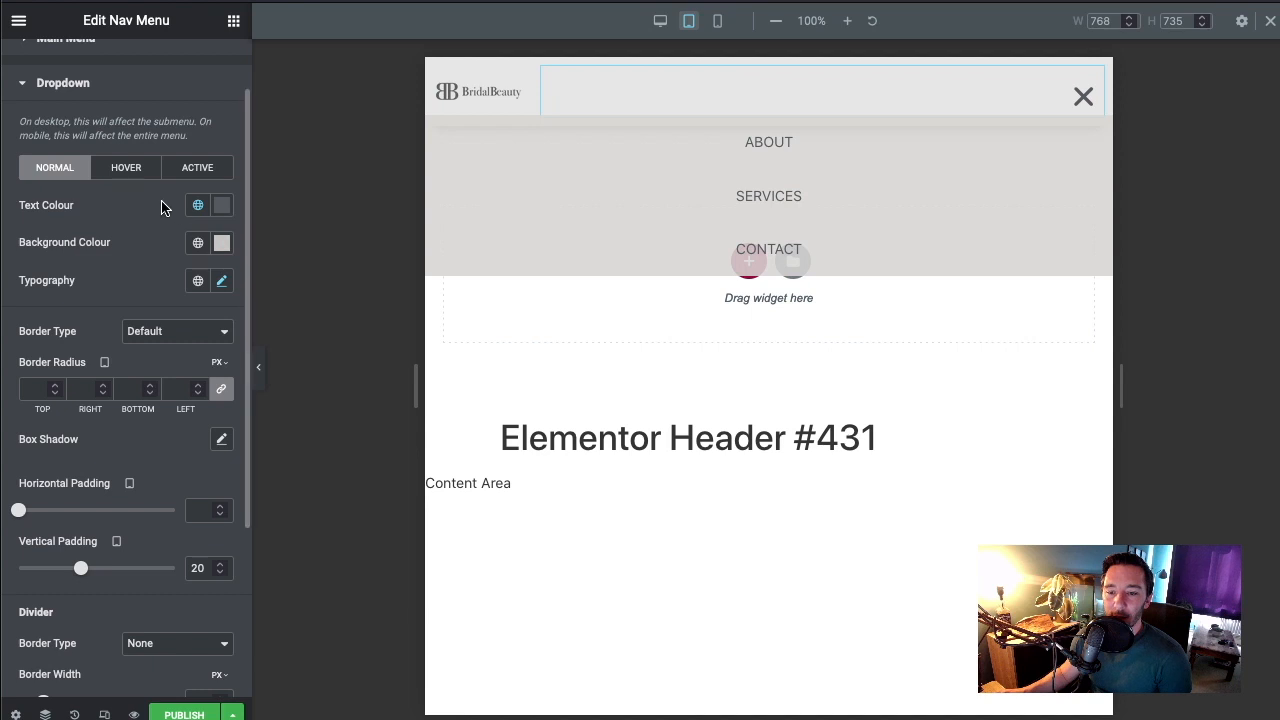
Set the dropdown's hover background colour to white #FFFFFF and its vertical padding to 29
left_click(139, 172)
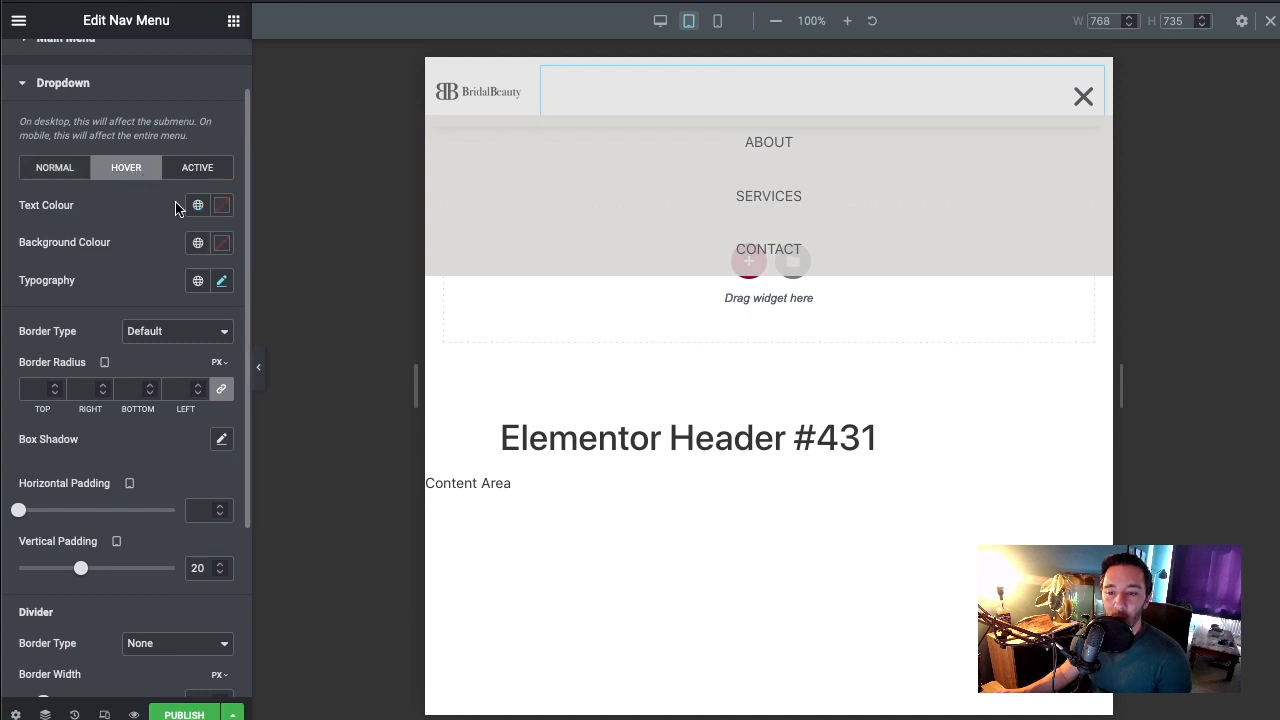
left_click(221, 244)
left_click_drag(157, 337, 129, 314)
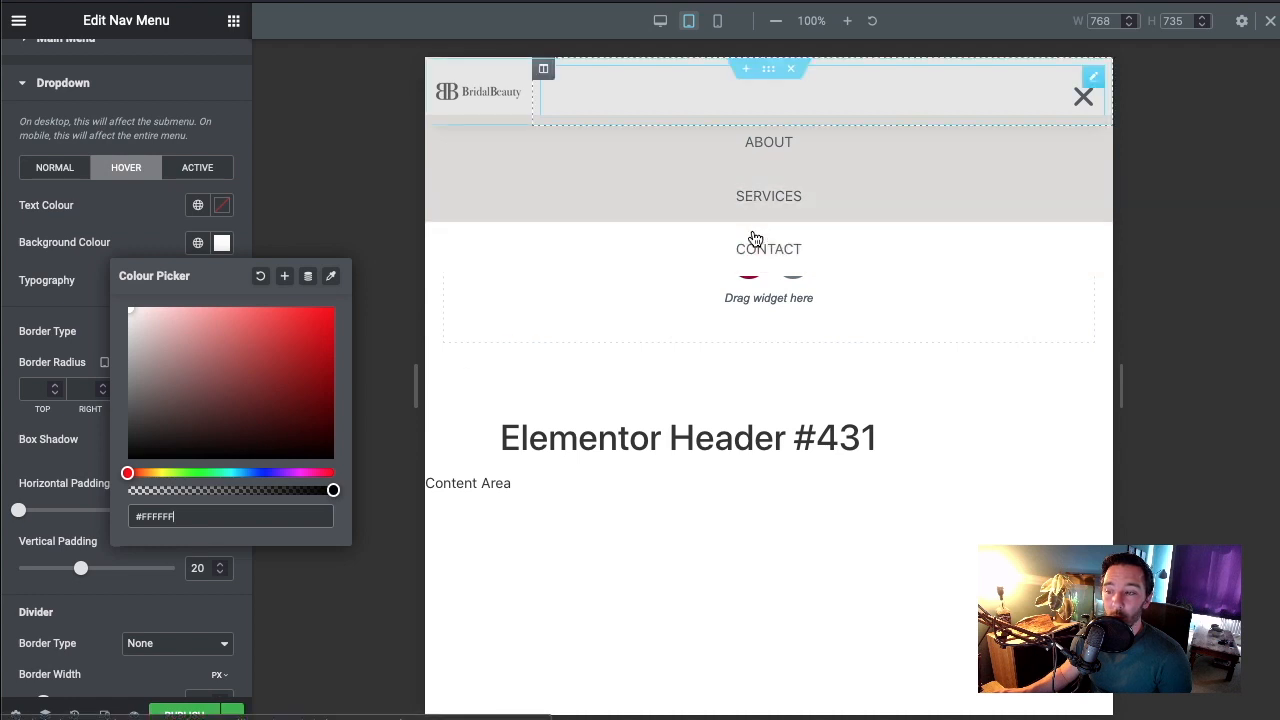
left_click(137, 238)
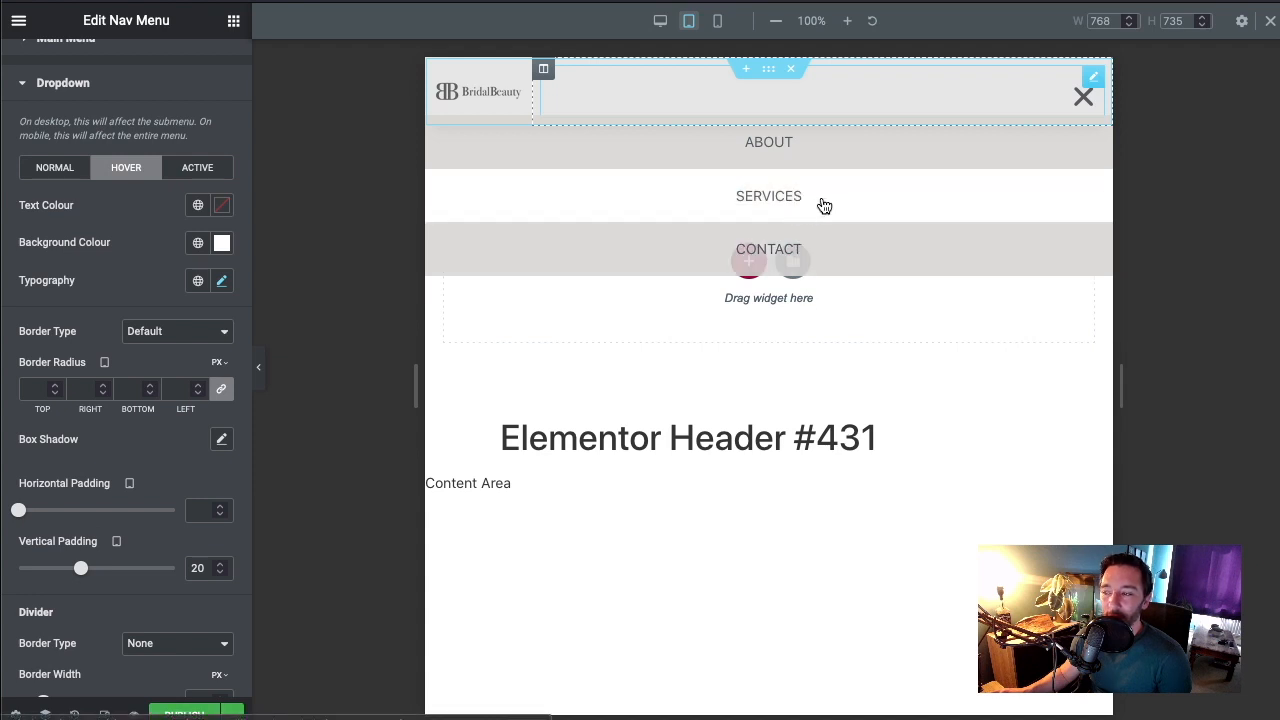
left_click_drag(81, 572, 108, 572)
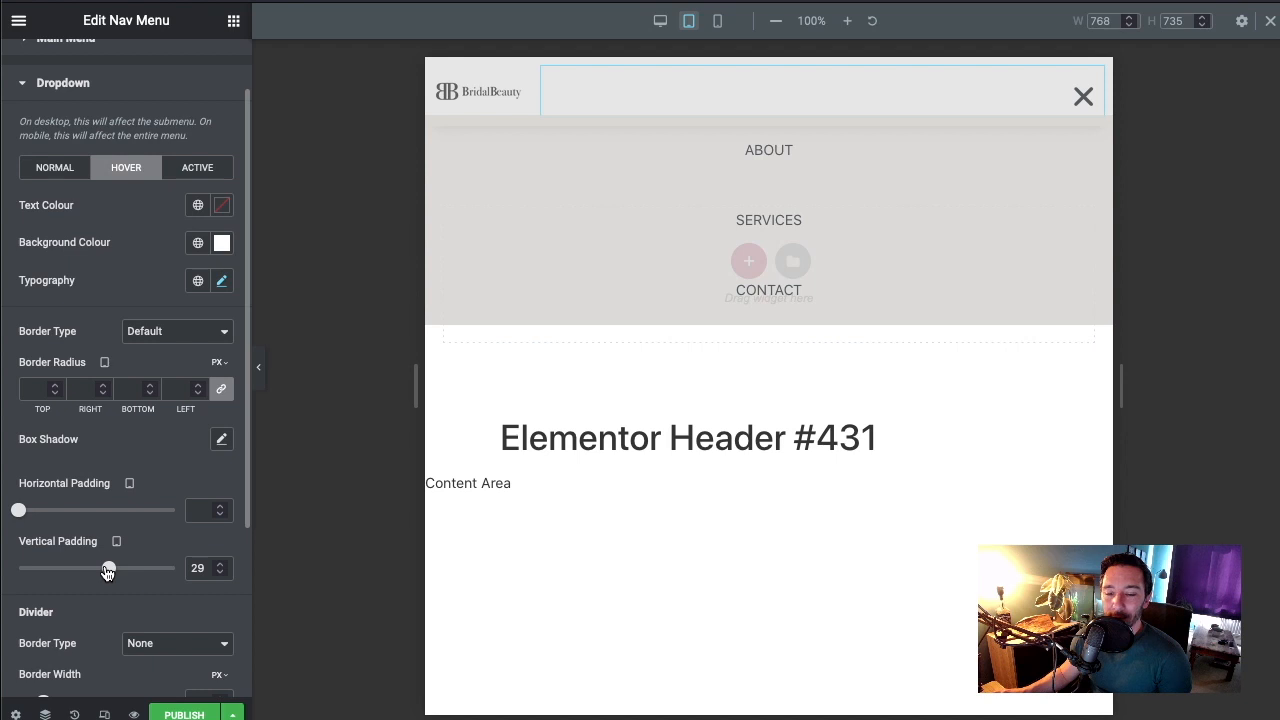
scroll(170, 420, "down", 1)
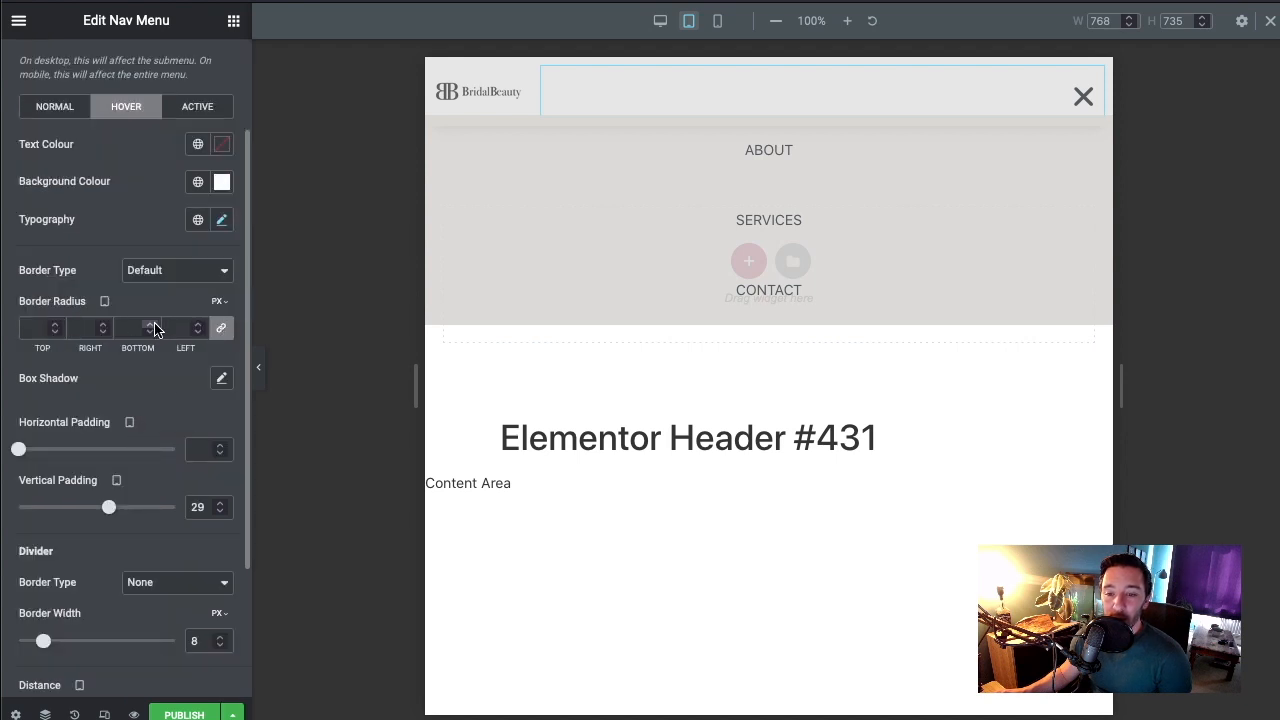
Unlink the dropdown's border radius, set its two bottom corners to 23 px and the top ones to 0, and add a default box shadow
left_click(222, 334)
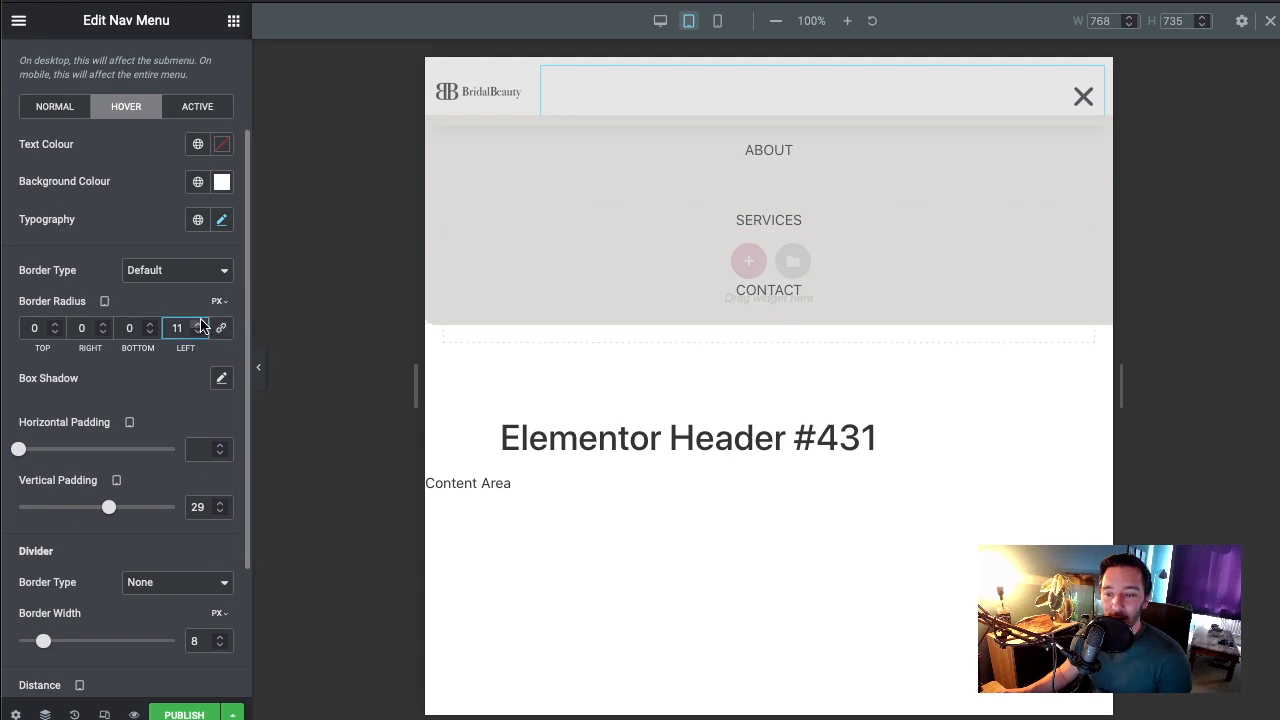
left_click(199, 324)
left_click(199, 324)
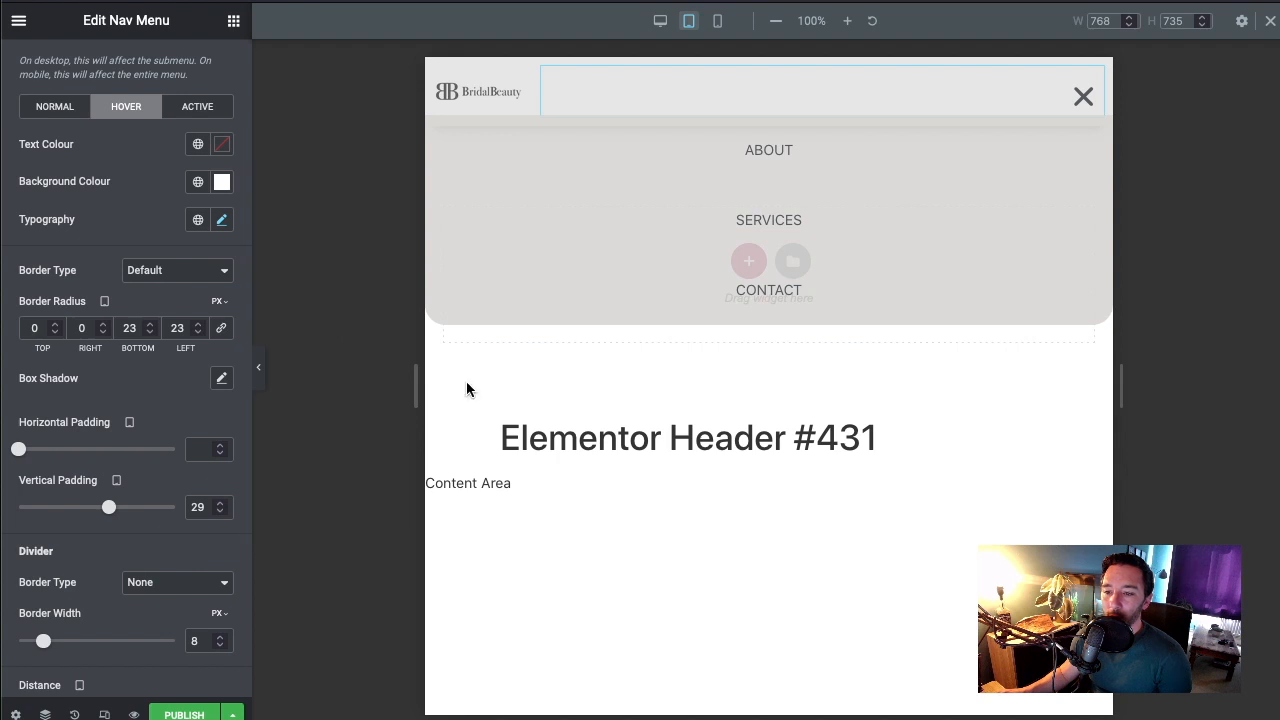
left_click(221, 379)
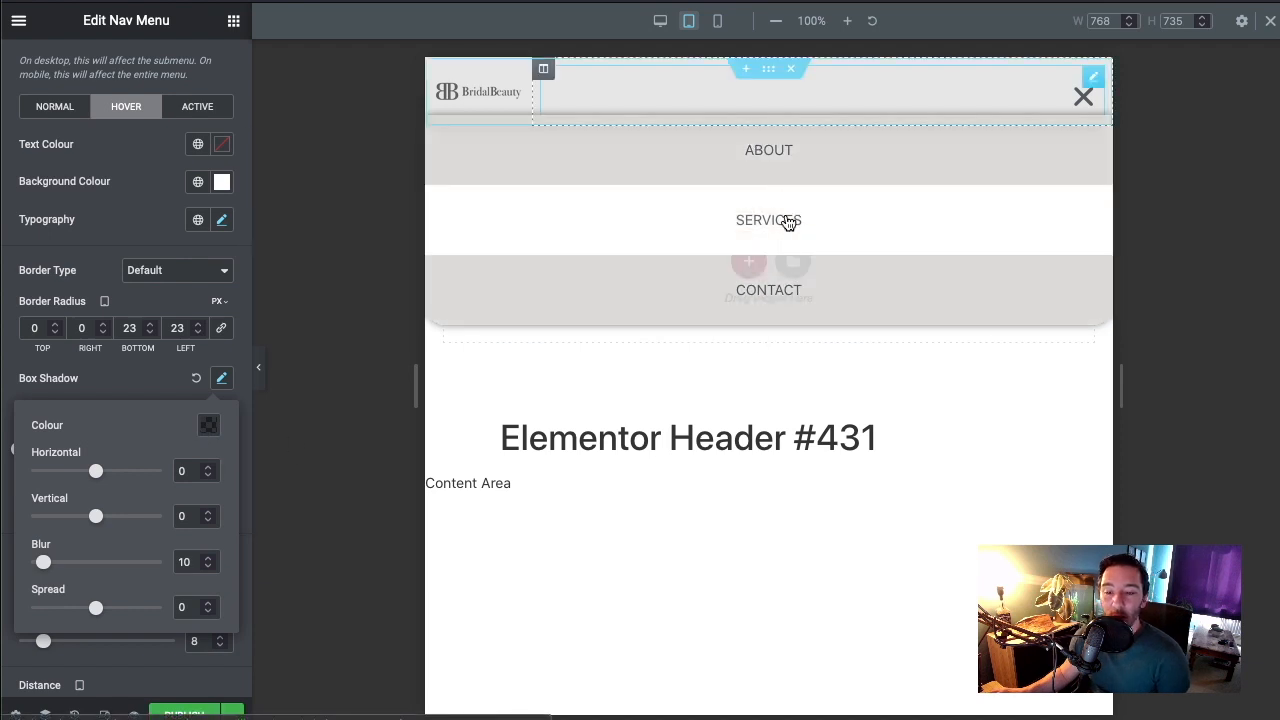
left_click(138, 392)
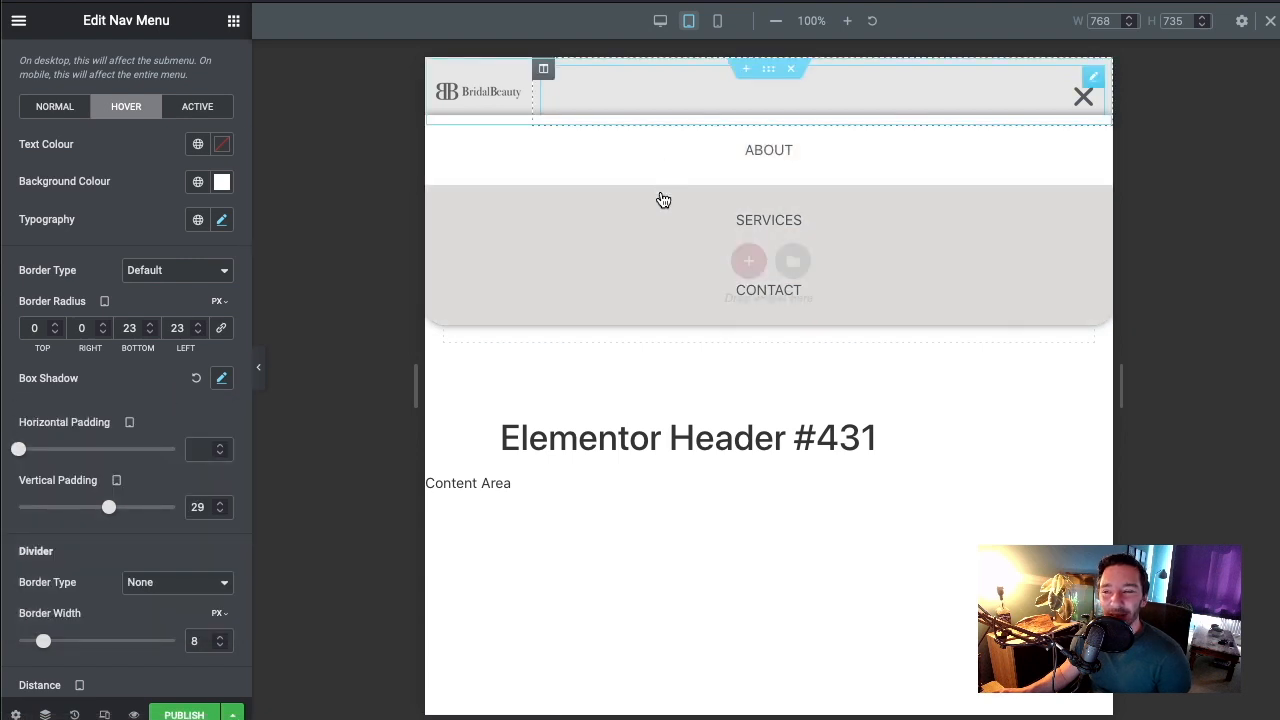
For the mobile layout, set the logo column's width to 30% and the nav menu column's width to 70%
left_click(718, 22)
left_click(718, 22)
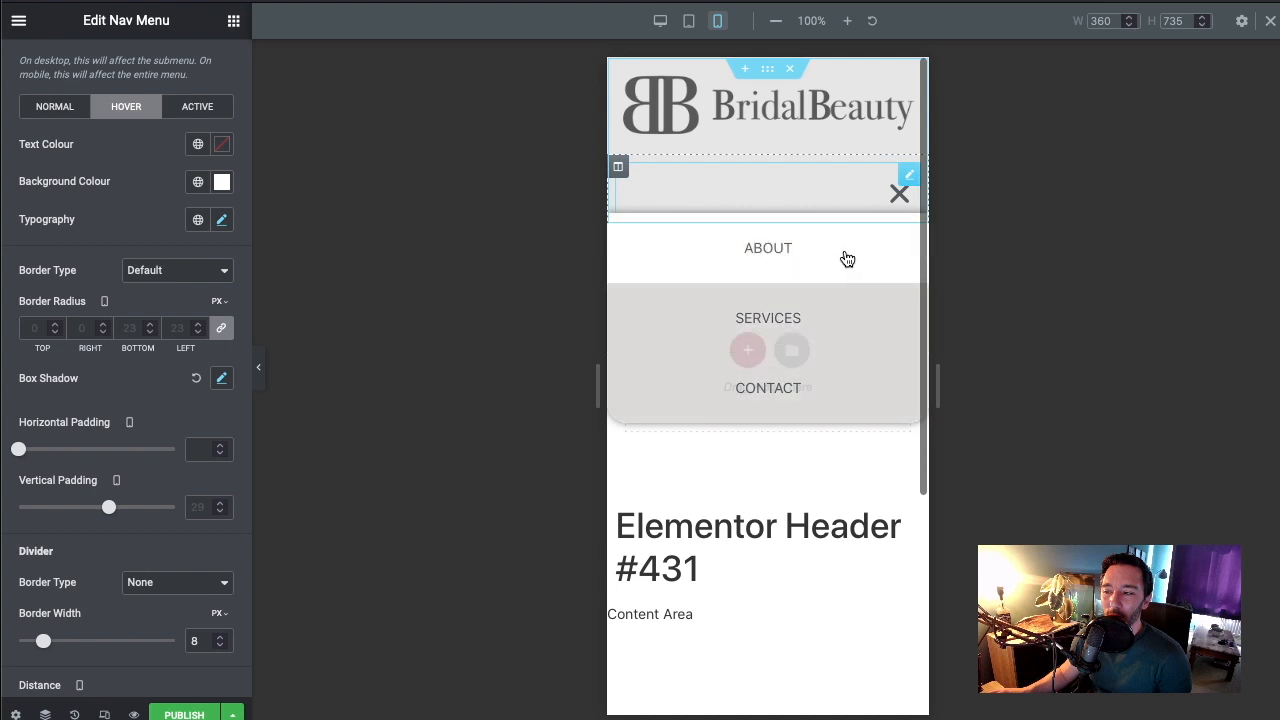
left_click(897, 196)
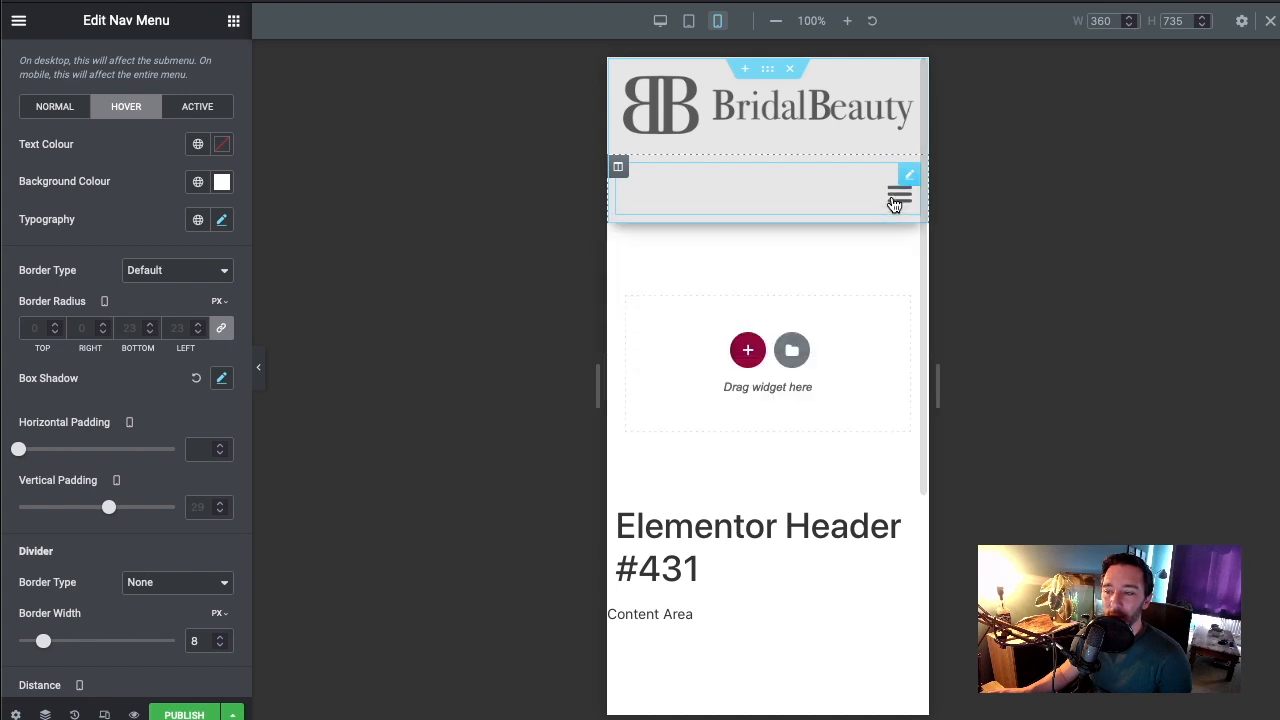
left_click(688, 30)
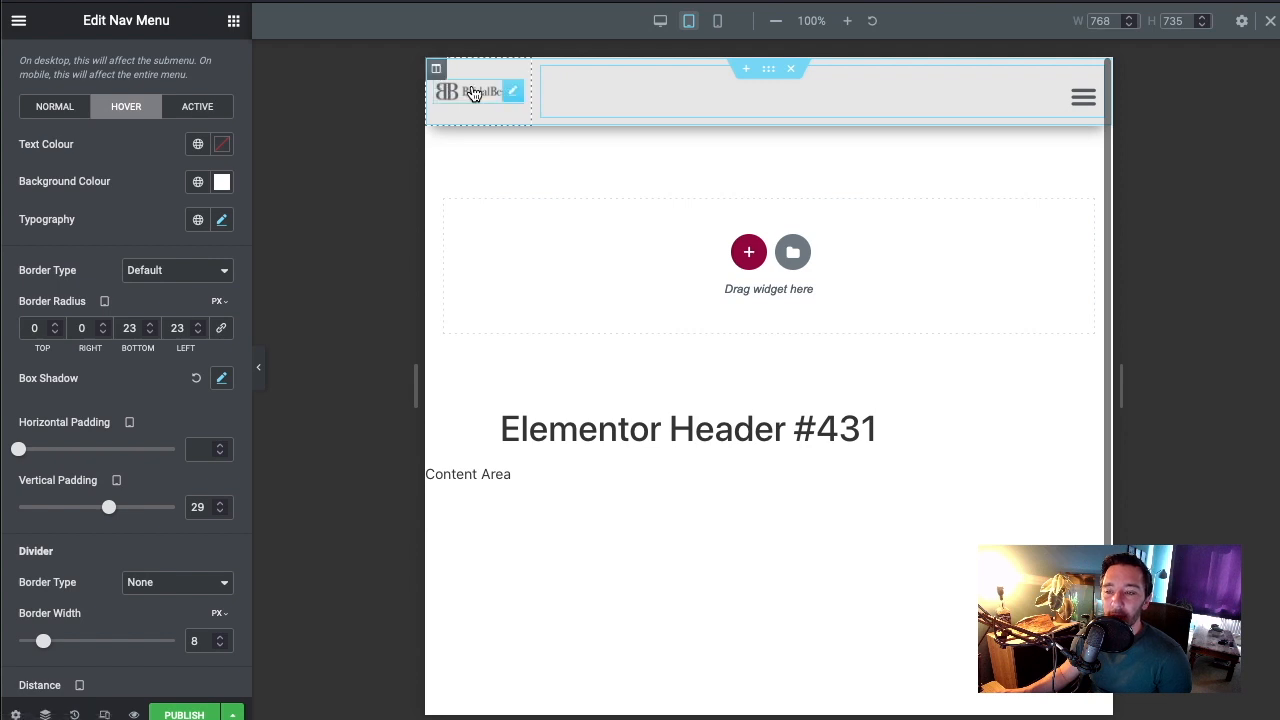
left_click(716, 32)
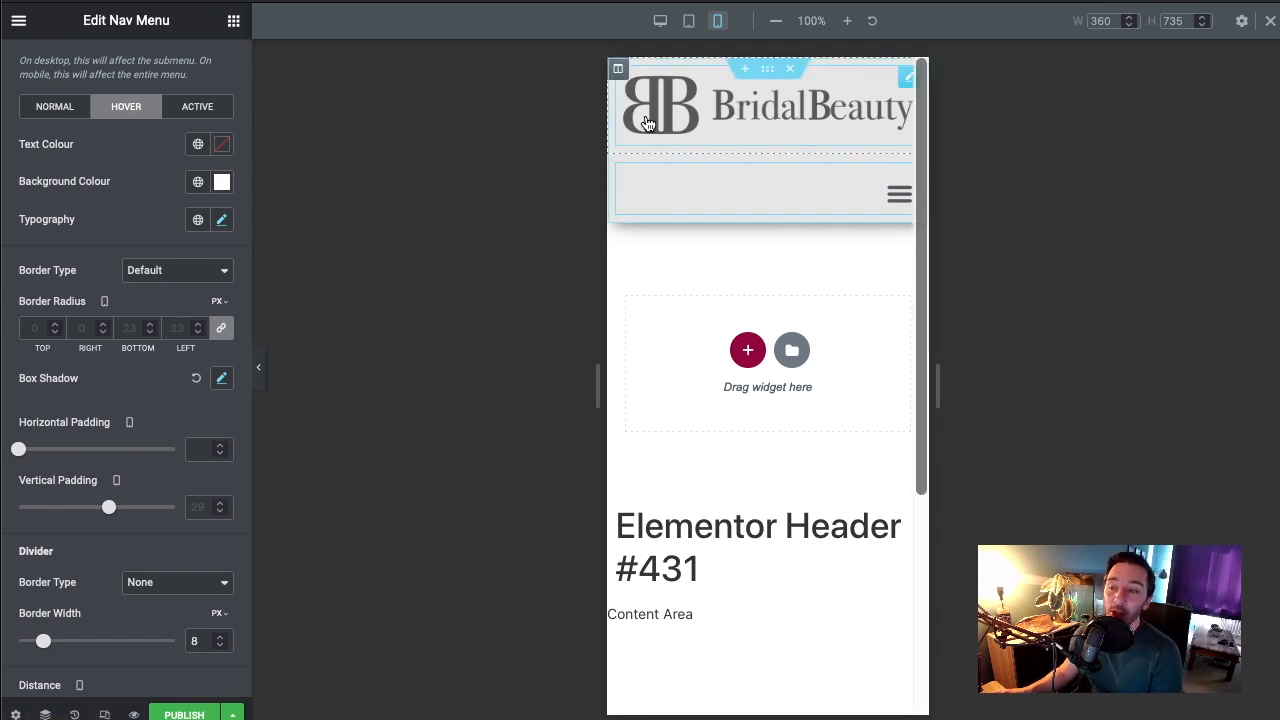
left_click(619, 70)
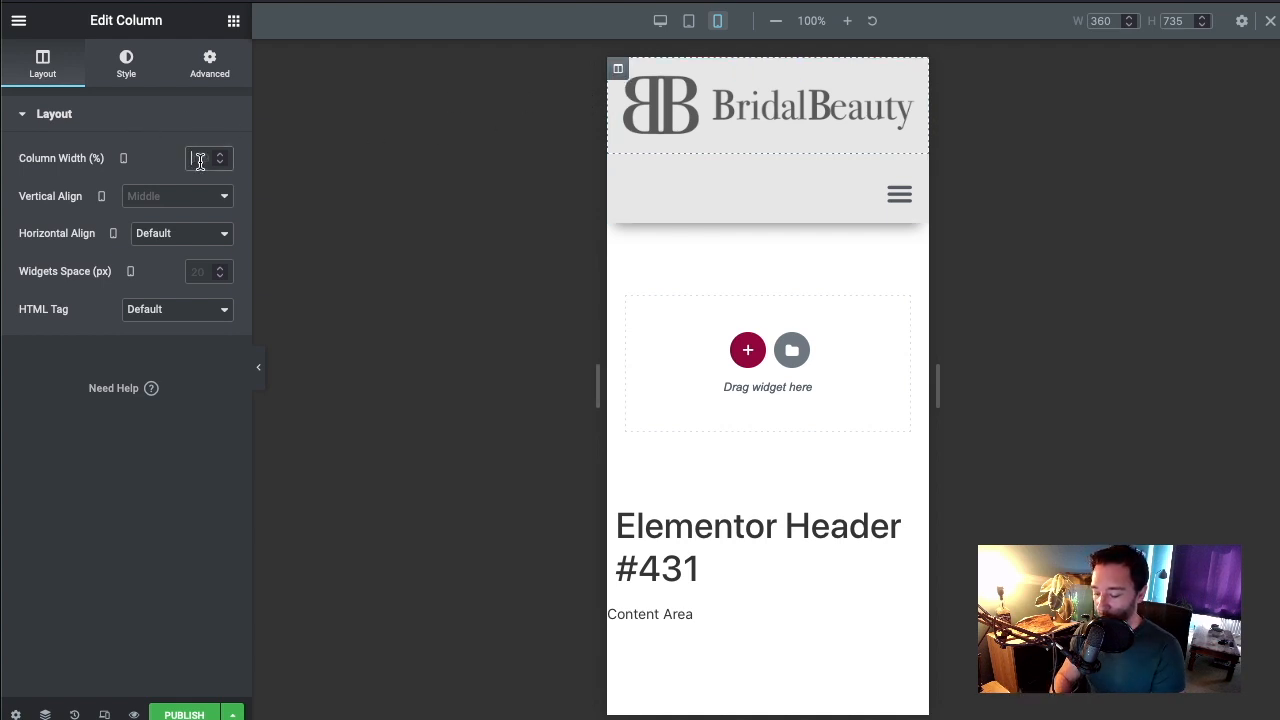
type("20")
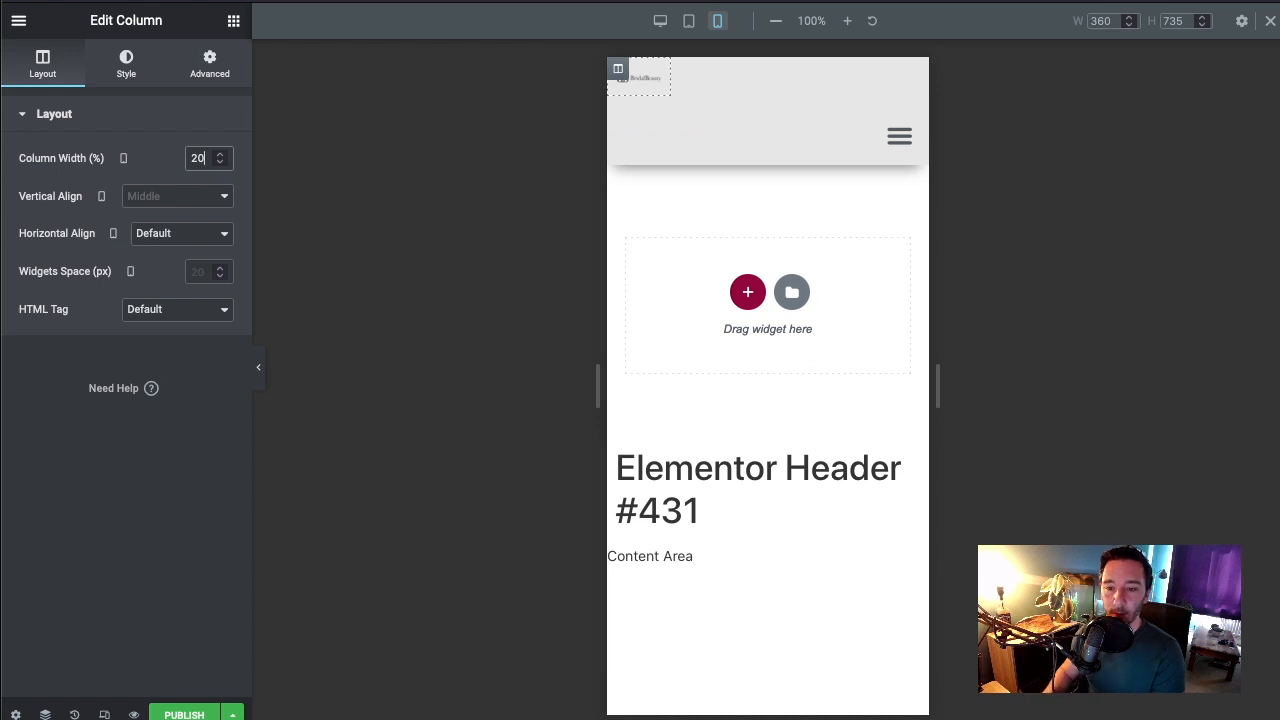
key("BackSpace")
key("BackSpace")
type("30")
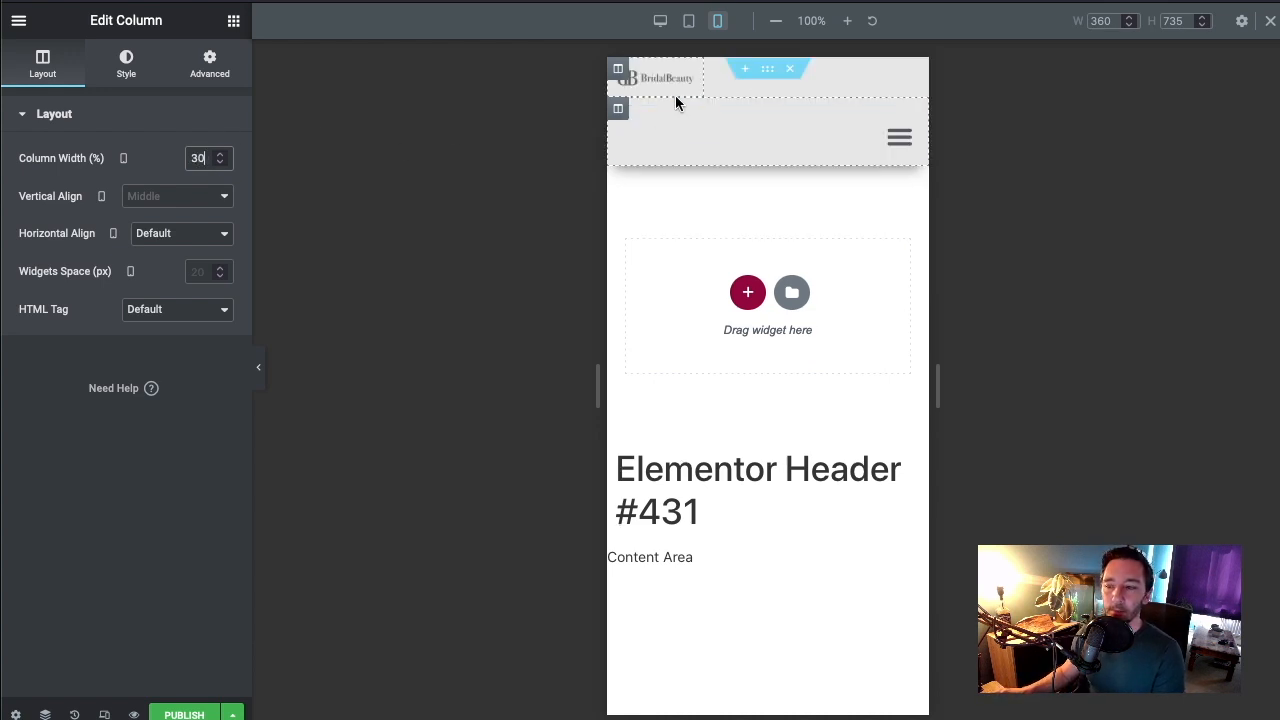
left_click(617, 110)
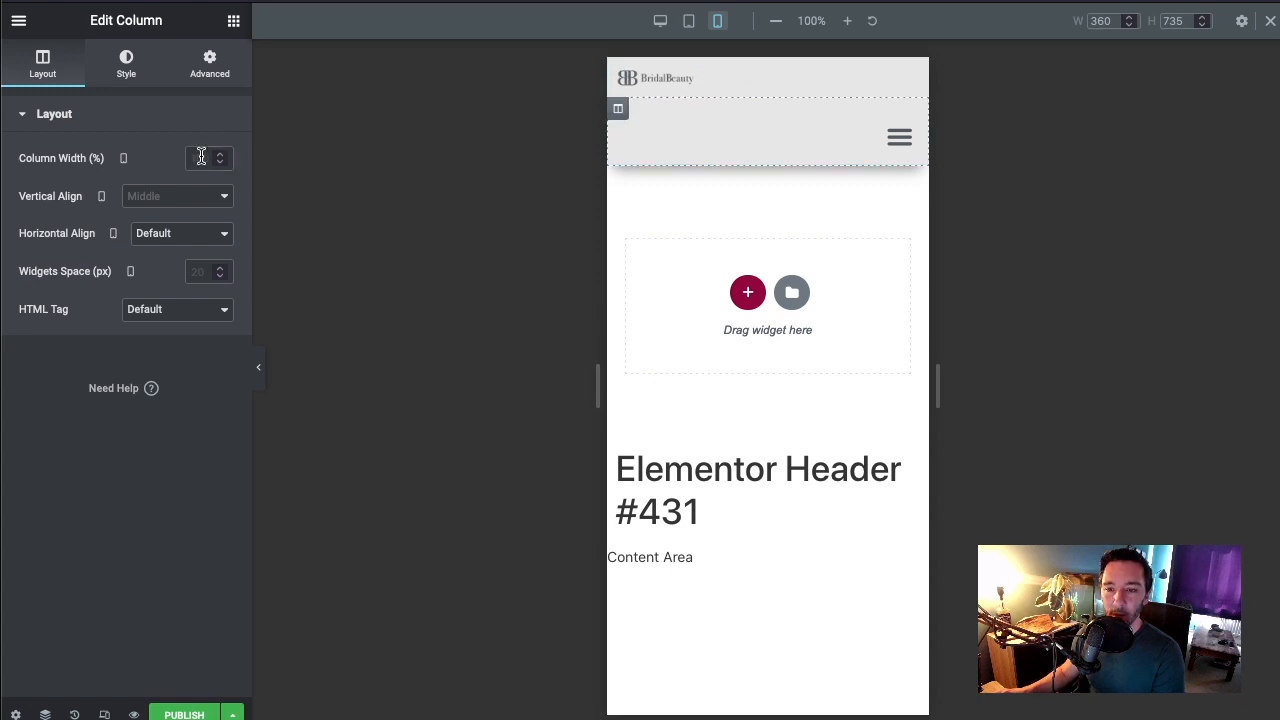
type("70")
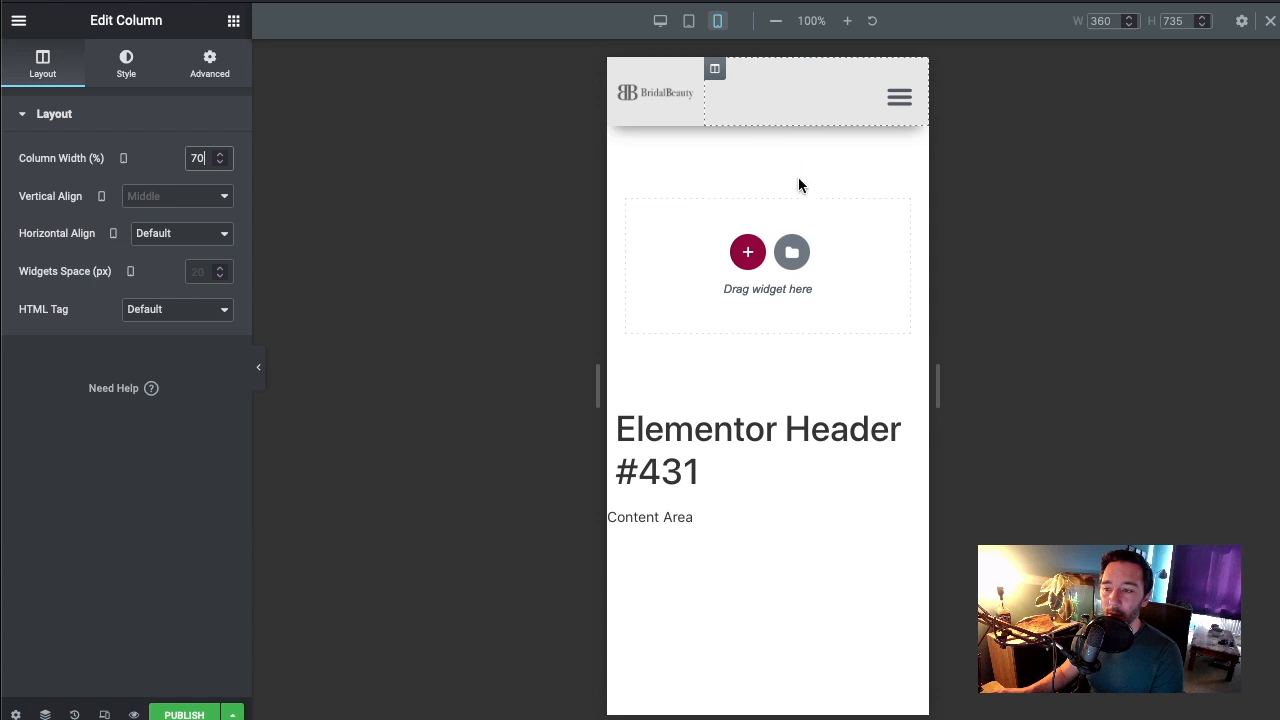
Check the sticky header's scrolling and dropdown in the mobile layout, and view the header in the tablet layout
scroll(800, 200, "down", 3)
scroll(822, 236, "up", 3)
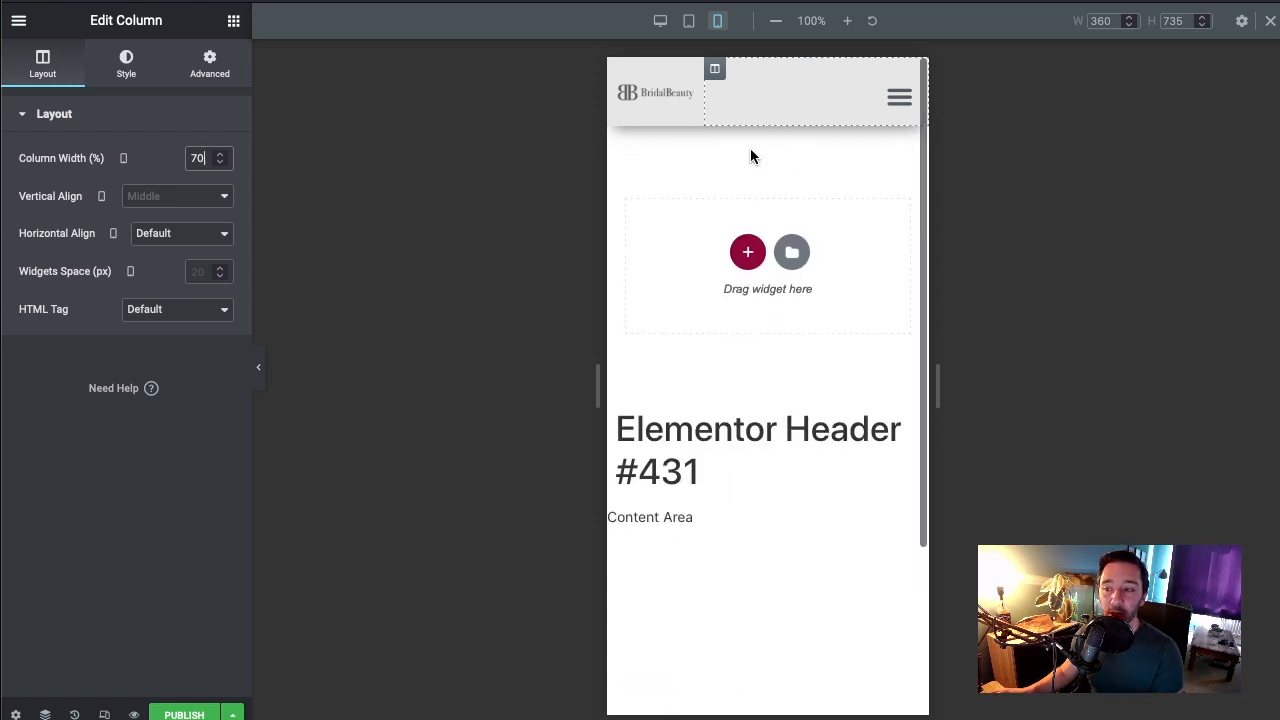
scroll(786, 263, "down", 3)
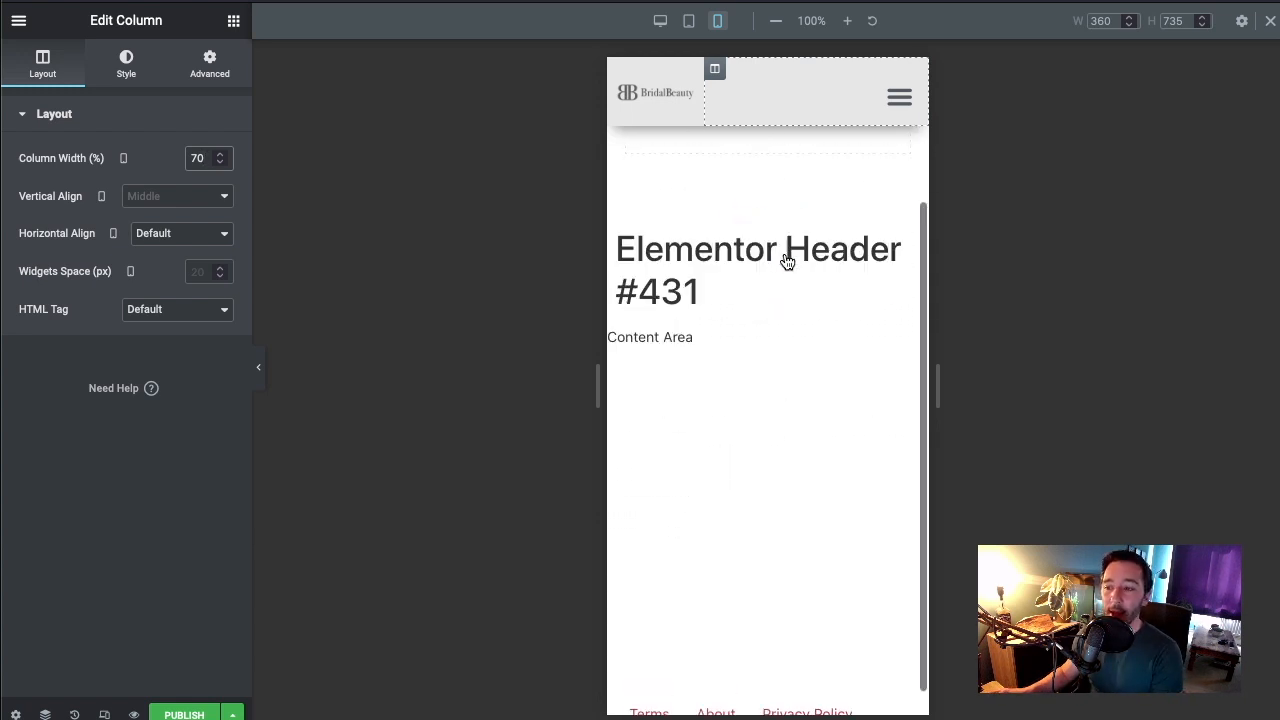
scroll(783, 256, "up", 3)
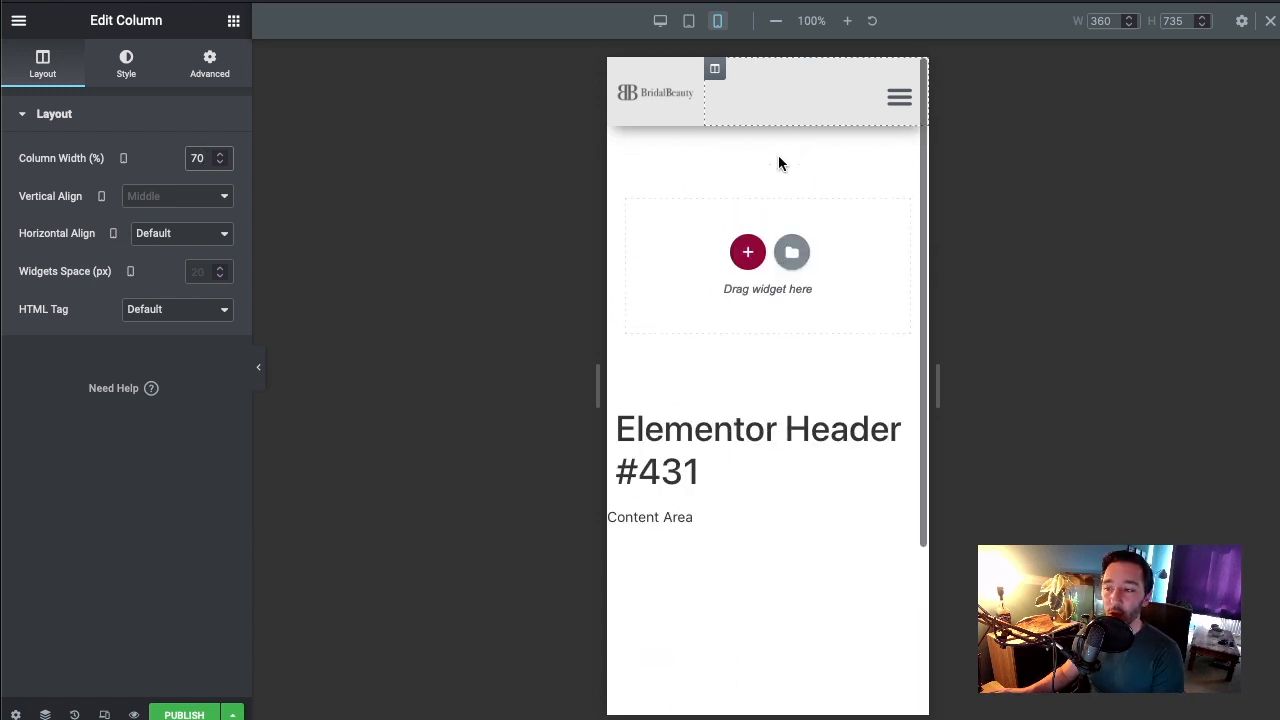
left_click(896, 104)
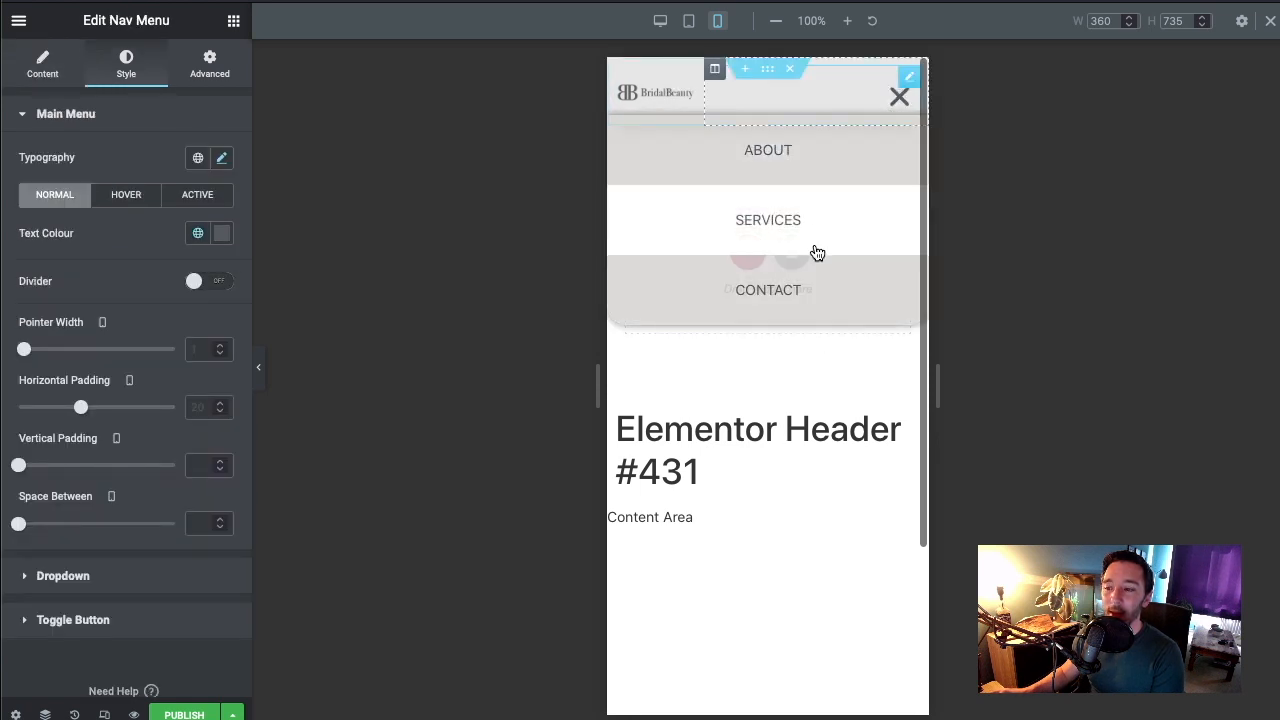
left_click(898, 97)
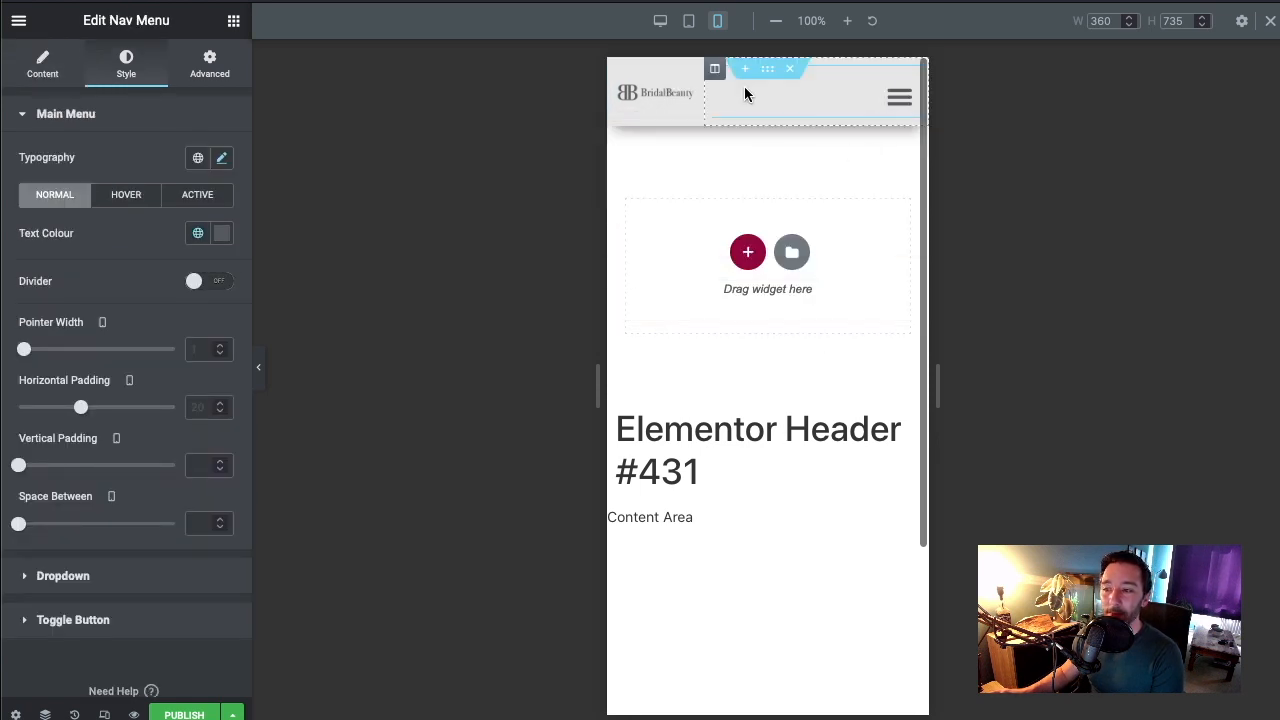
left_click(690, 22)
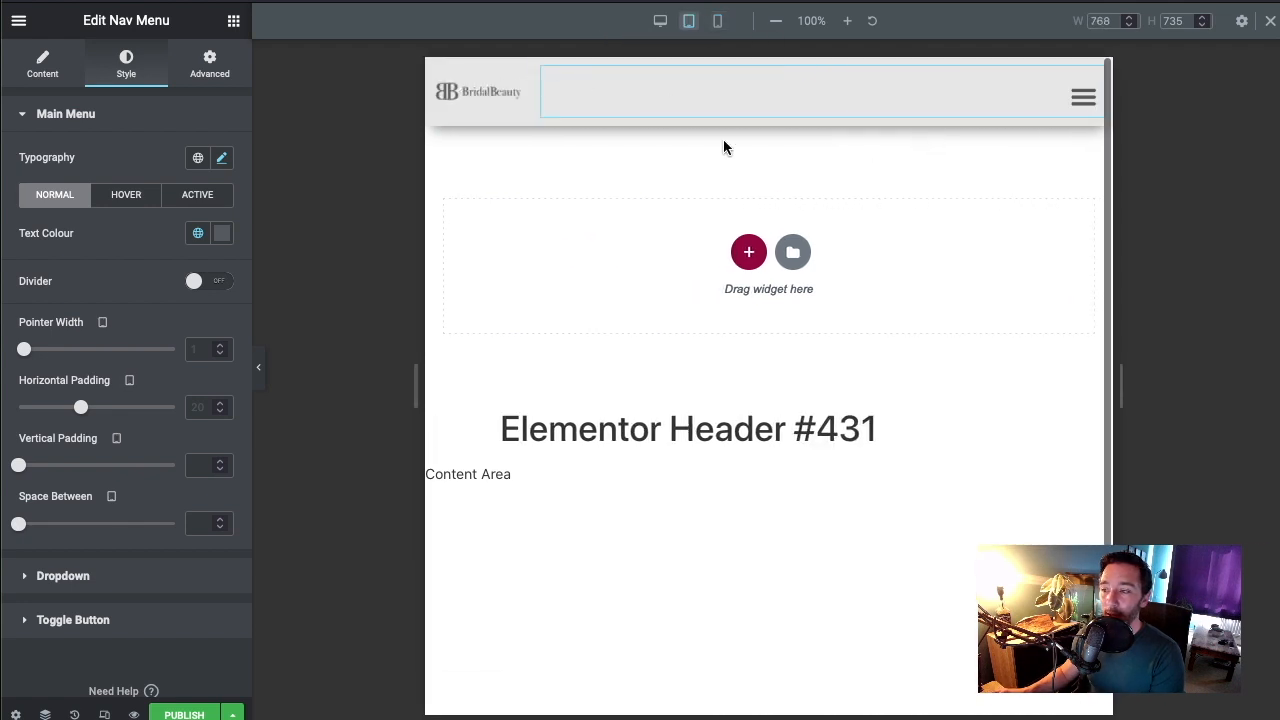
Return to the desktop layout and duplicate the header section
left_click(660, 21)
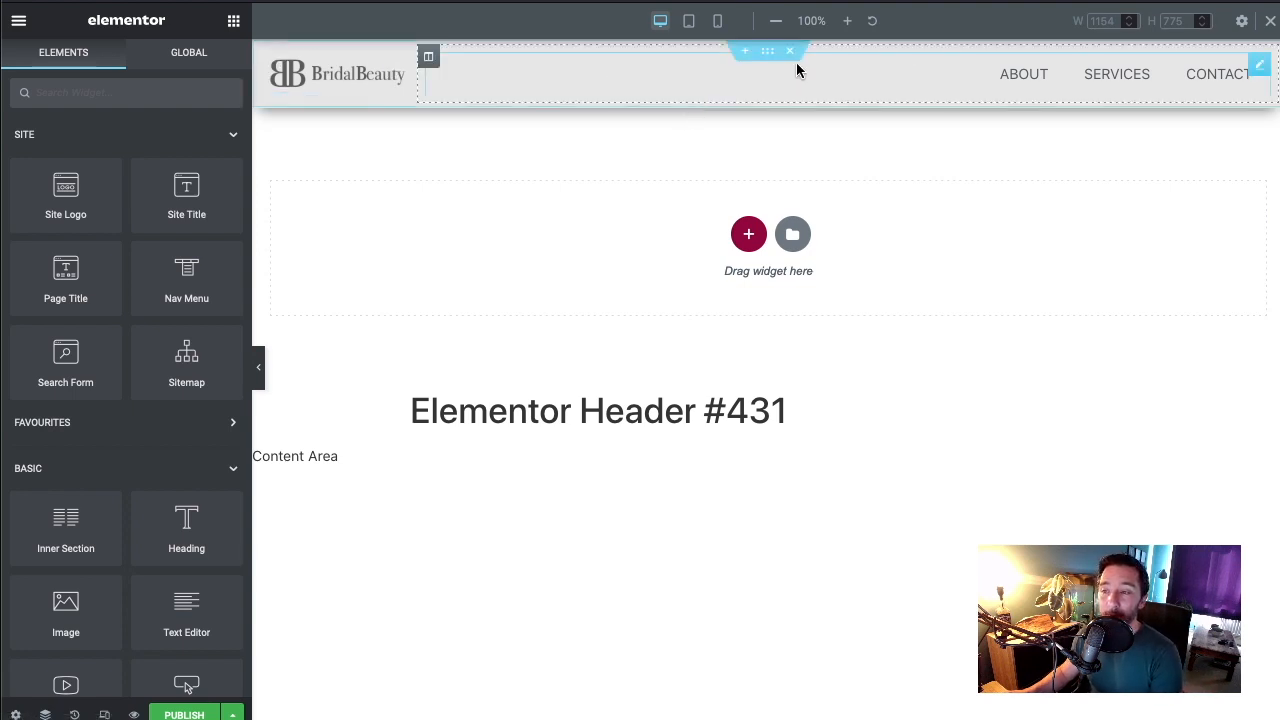
right_click(767, 52)
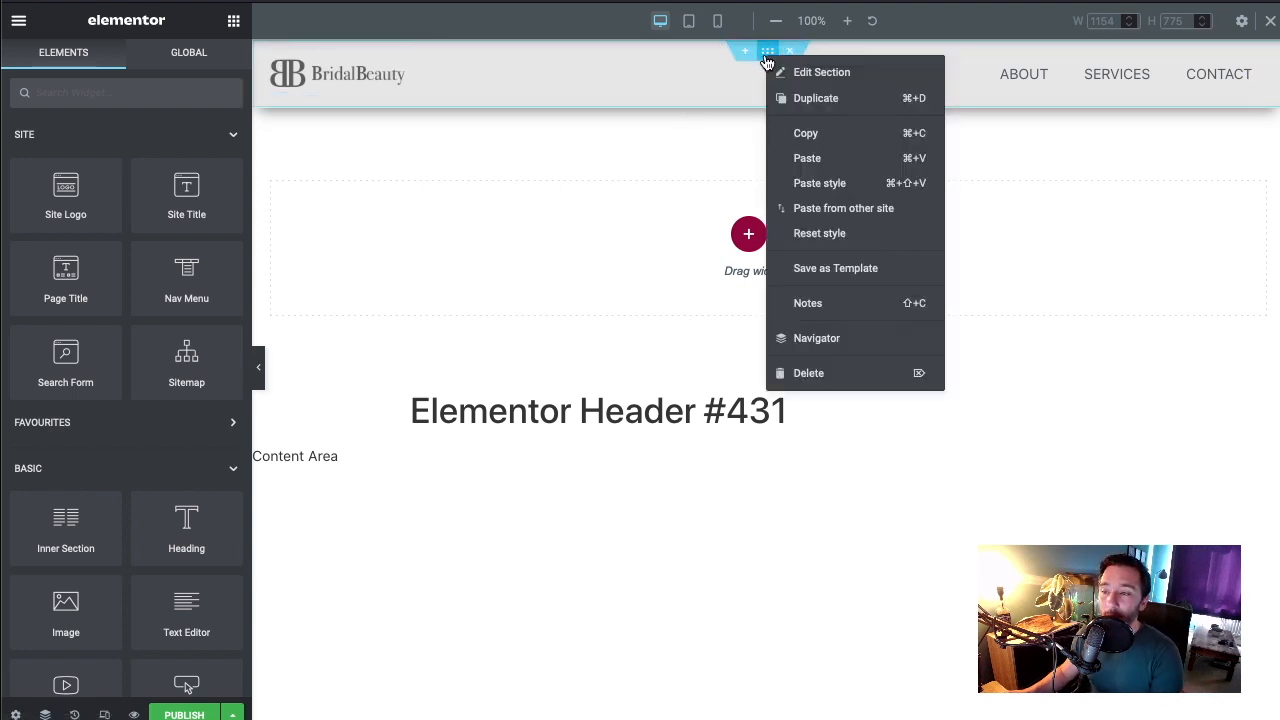
left_click(816, 104)
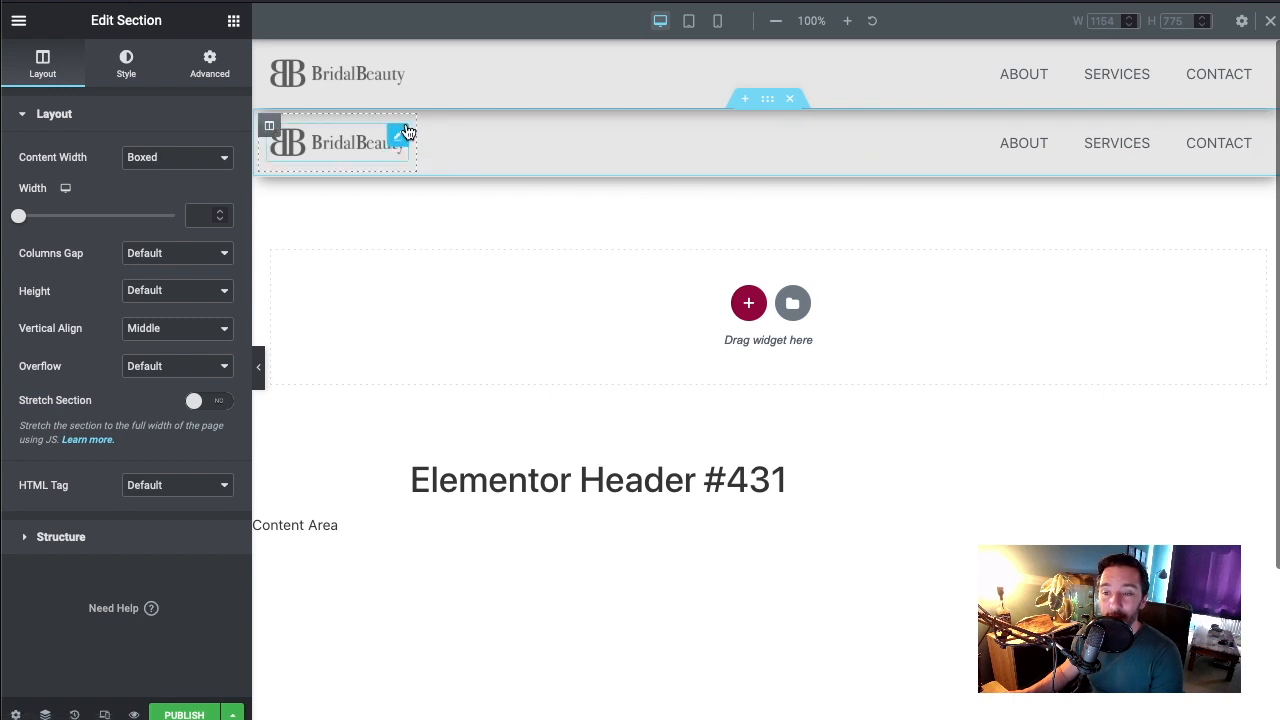
Move the duplicated section's logo into its nav menu column, above the menu, and delete the emptied logo column
left_click_drag(399, 134, 585, 125)
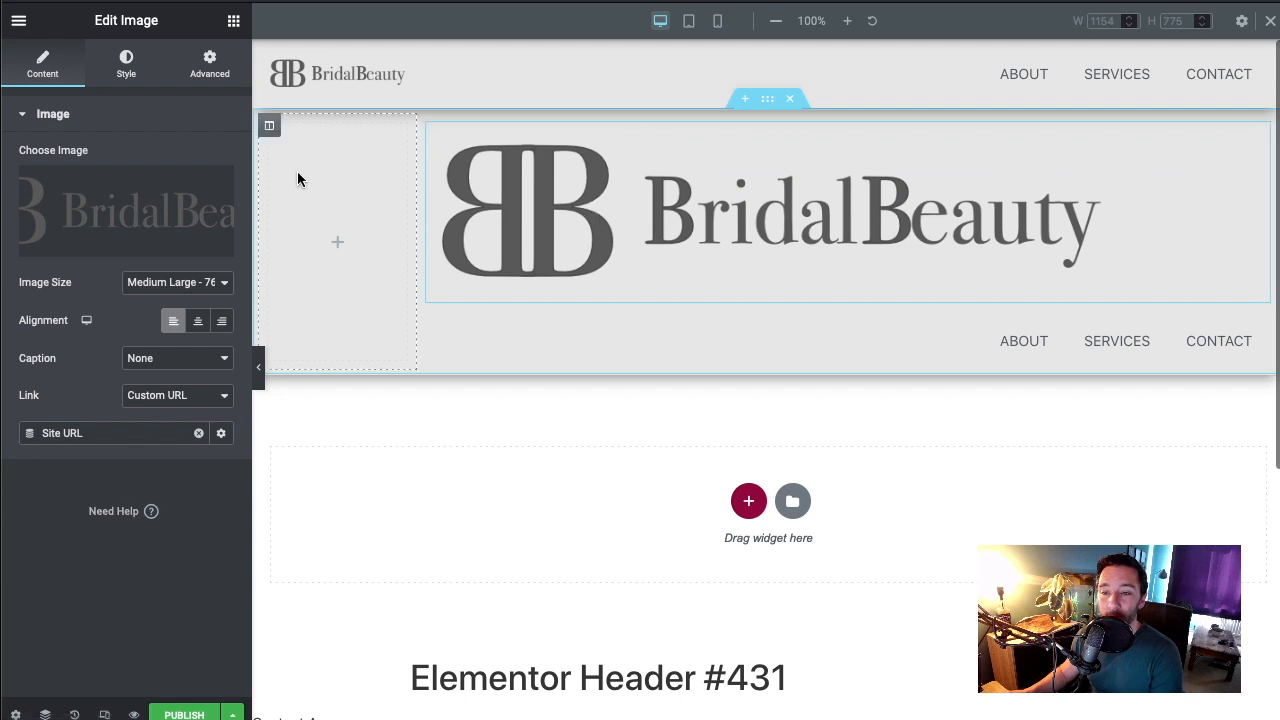
right_click(267, 130)
left_click(337, 442)
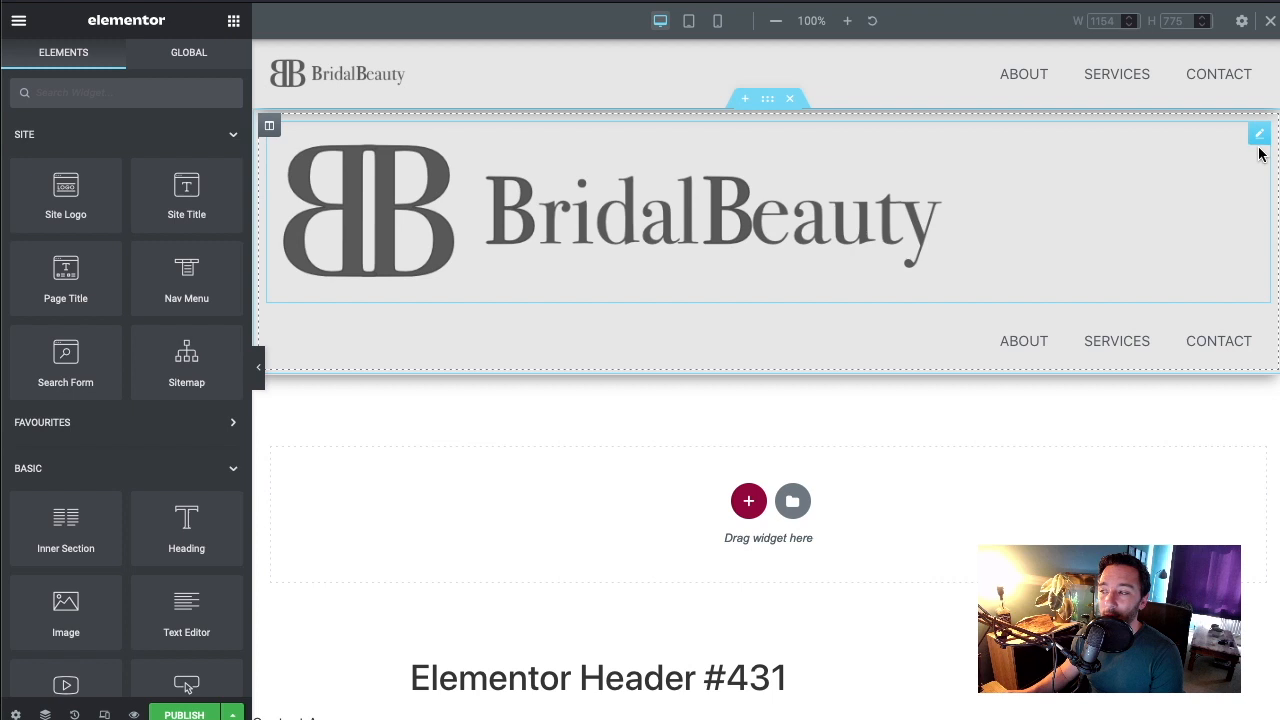
Switch the moved logo's width unit to pixels and set the width to 170 px
left_click(1257, 137)
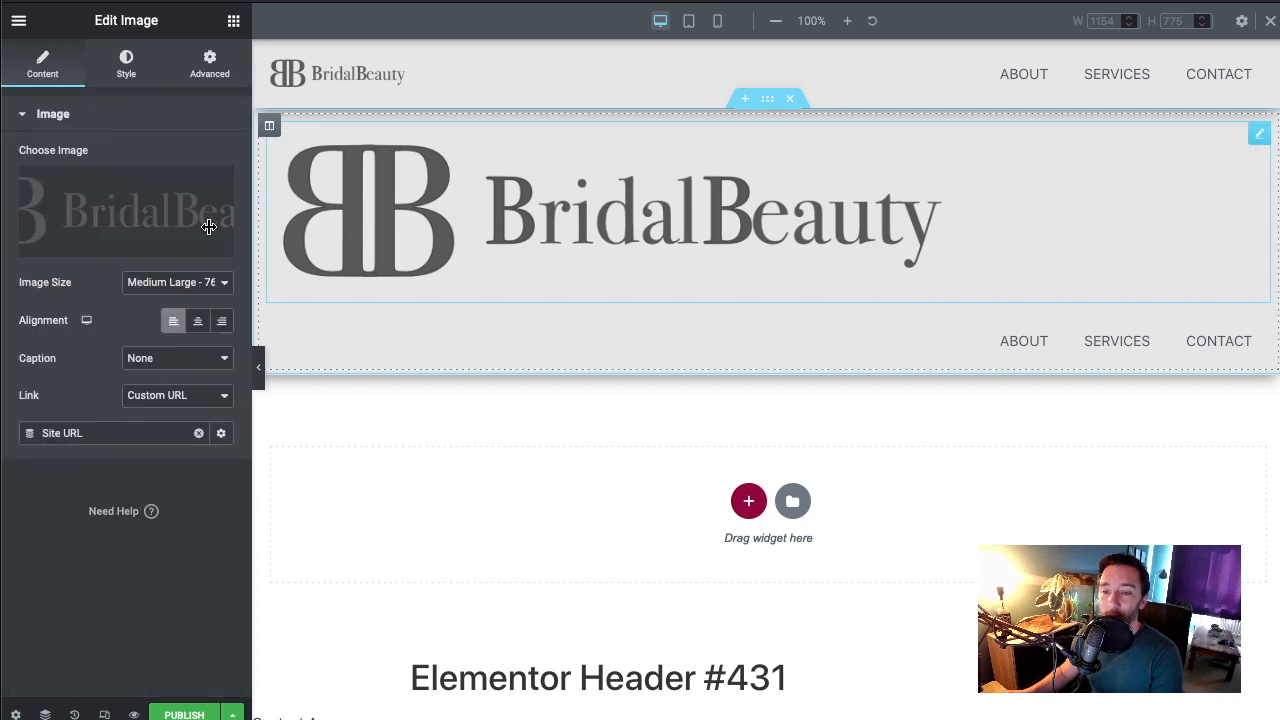
left_click(127, 66)
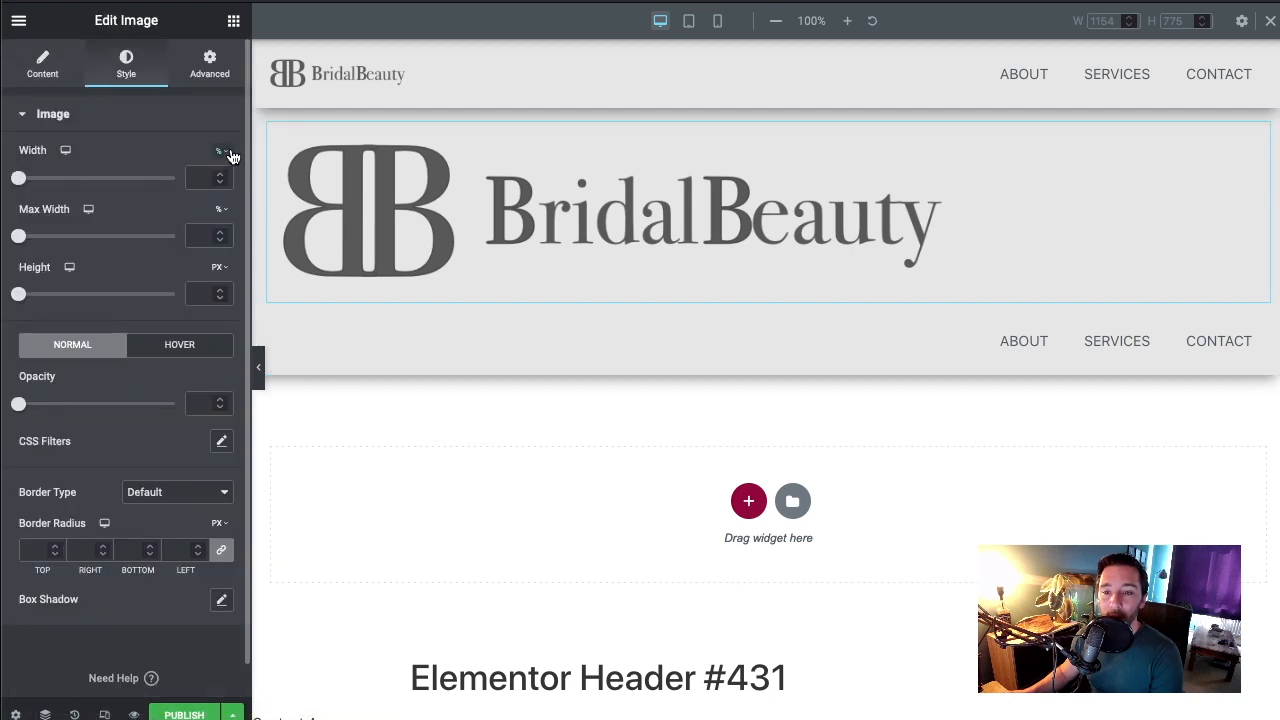
left_click(220, 189)
left_click_drag(20, 181, 46, 180)
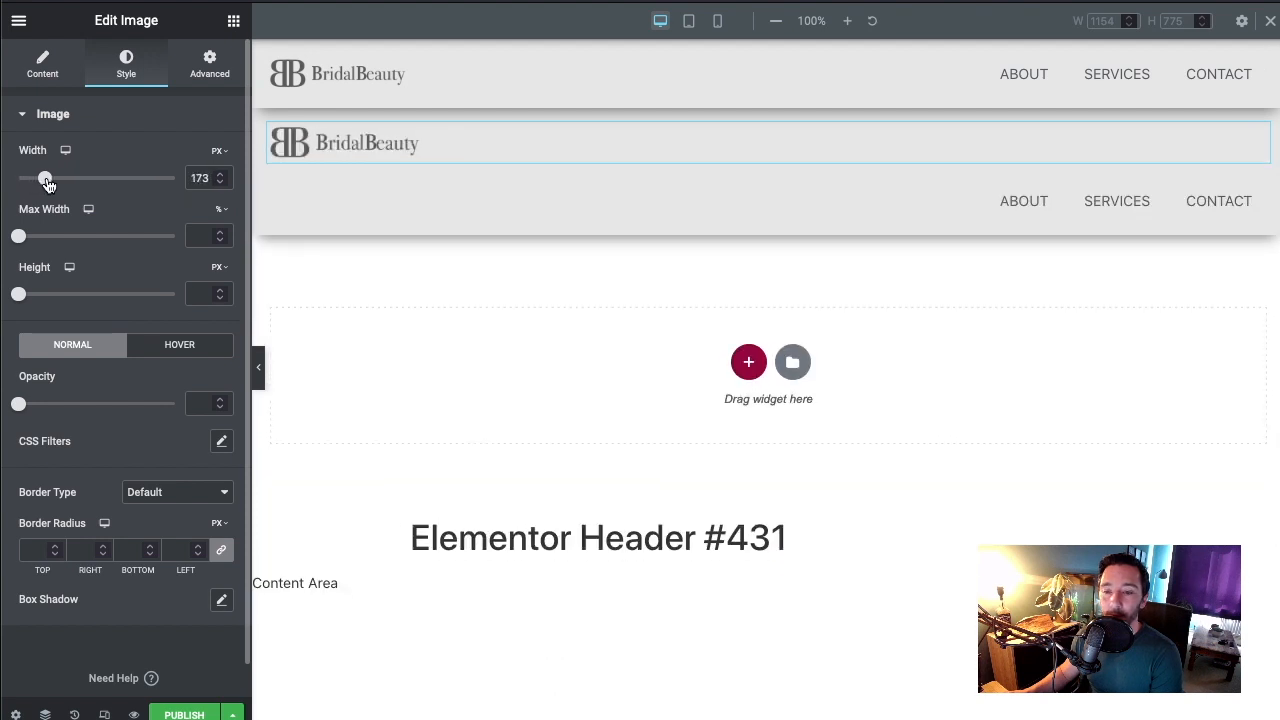
left_click(215, 182)
left_click(215, 182)
left_click(215, 182)
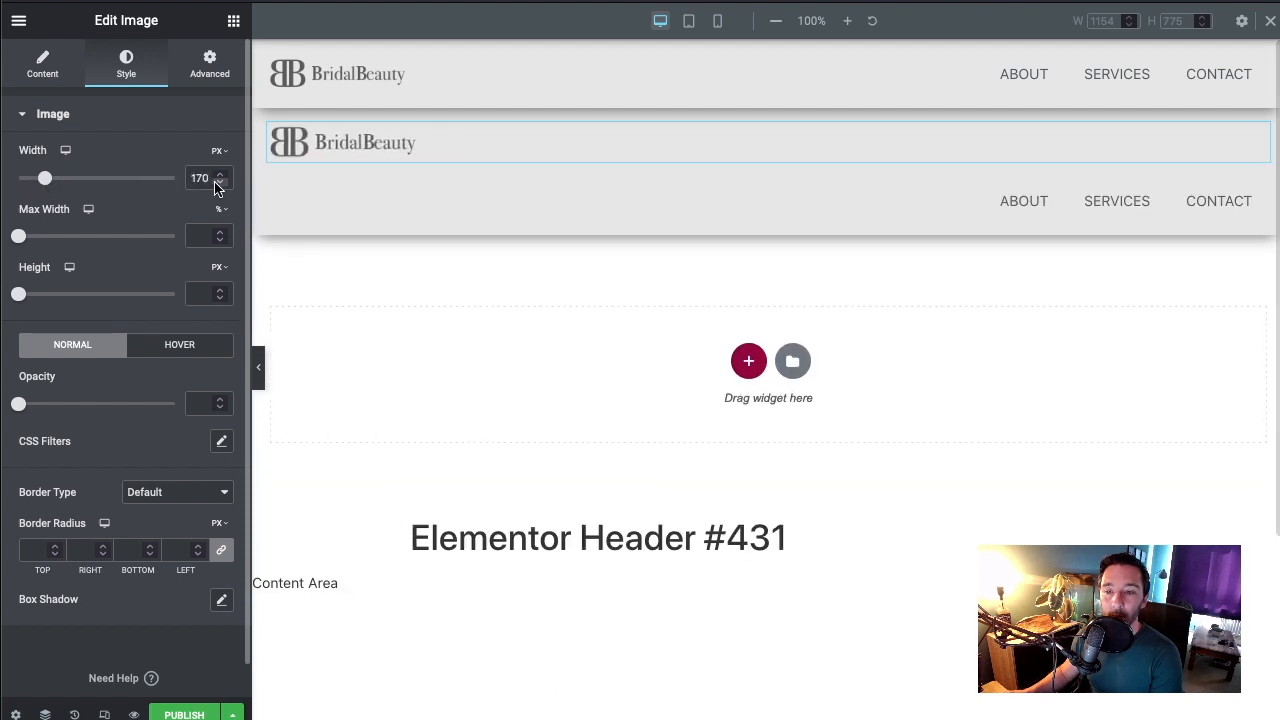
Set the element width of both the logo and the nav menu in the duplicated section to Inline (auto)
left_click(200, 78)
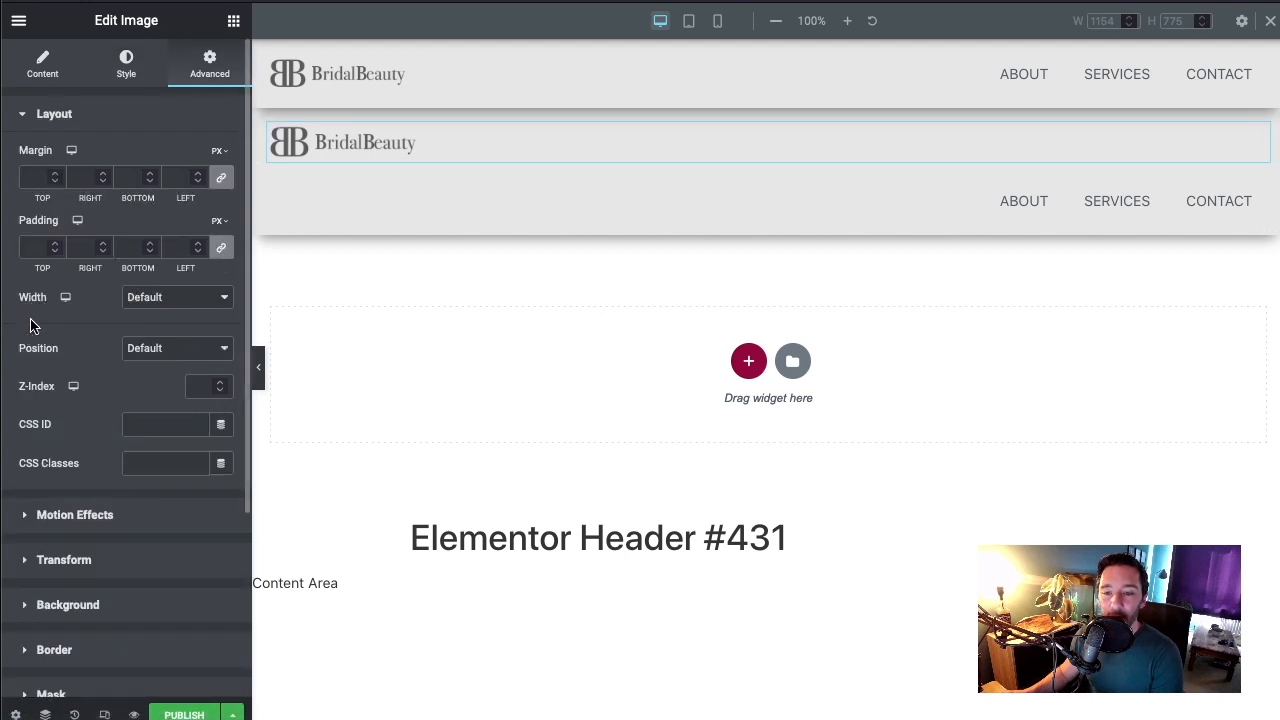
left_click(213, 303)
left_click(190, 330)
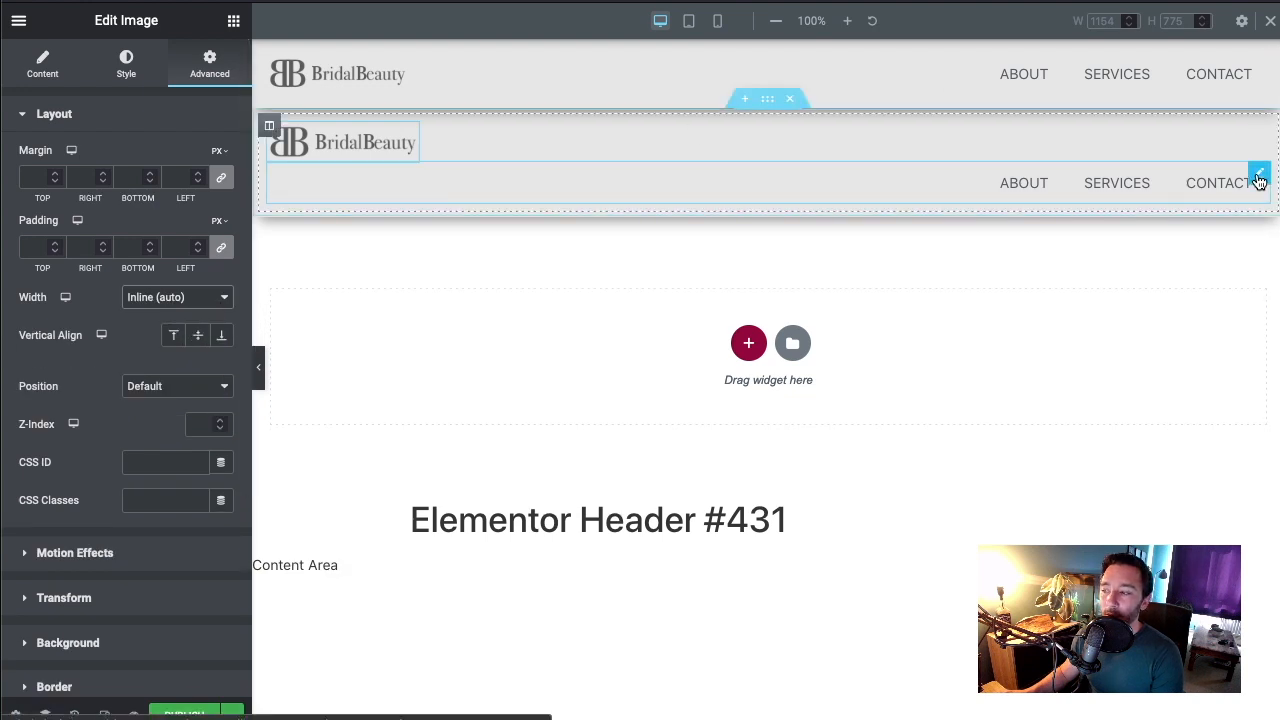
left_click(1258, 177)
left_click(207, 66)
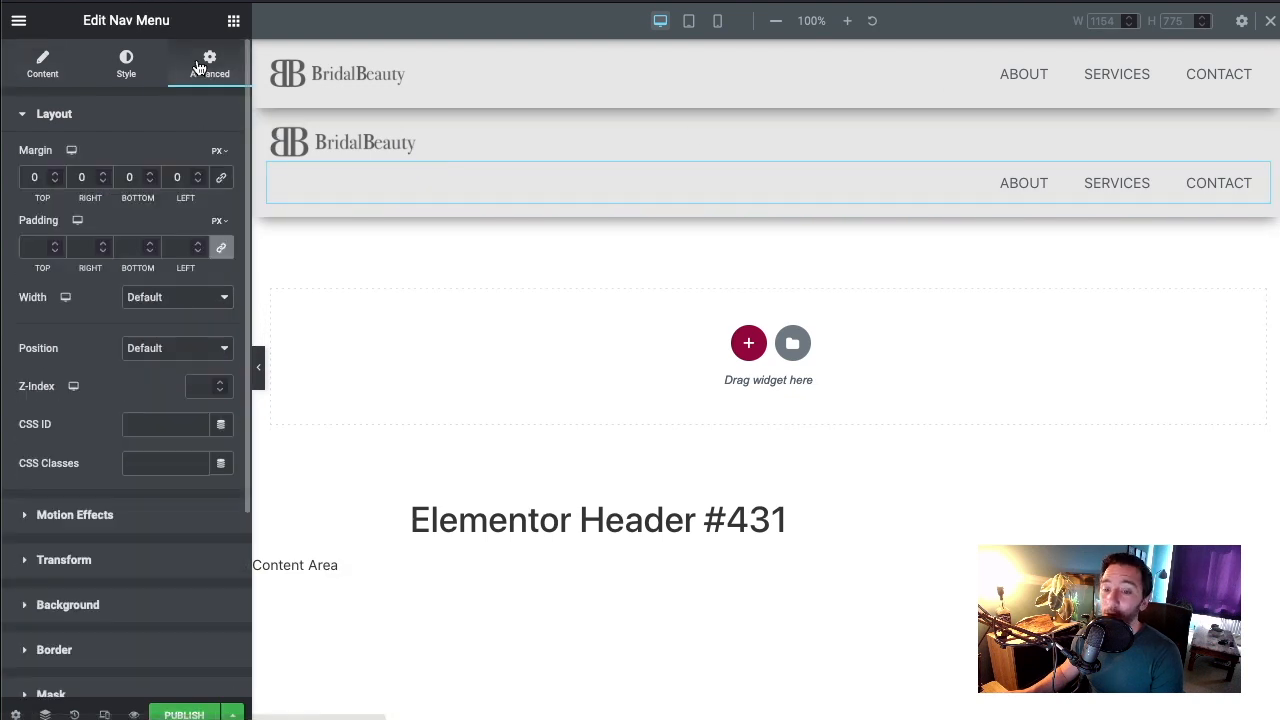
left_click(167, 305)
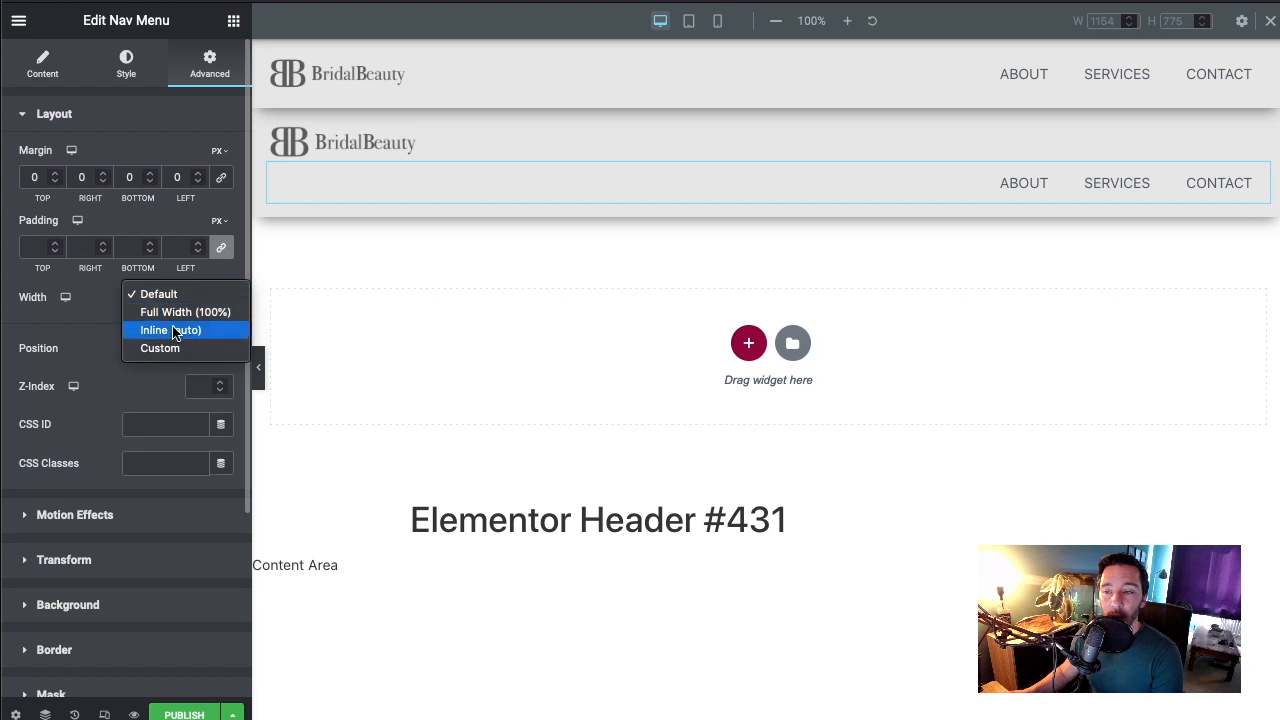
left_click(174, 330)
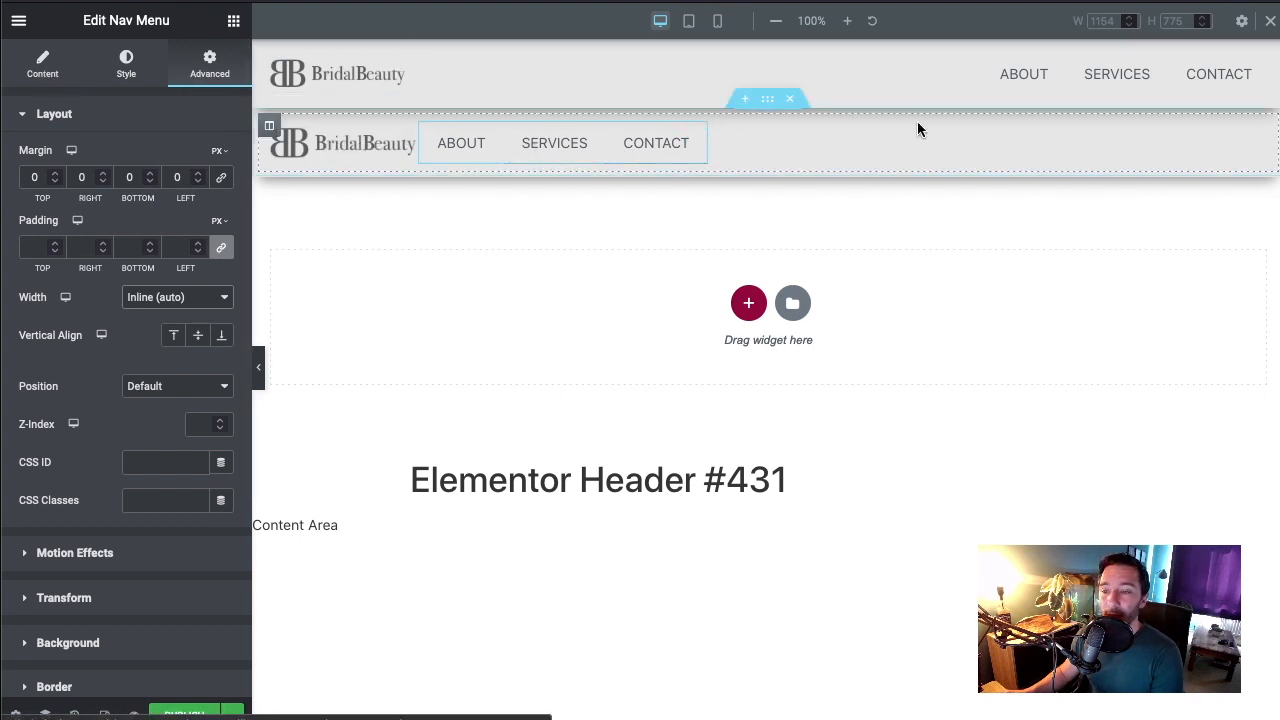
Set the horizontal alignment of the duplicated section's single column to Space Between
left_click(269, 125)
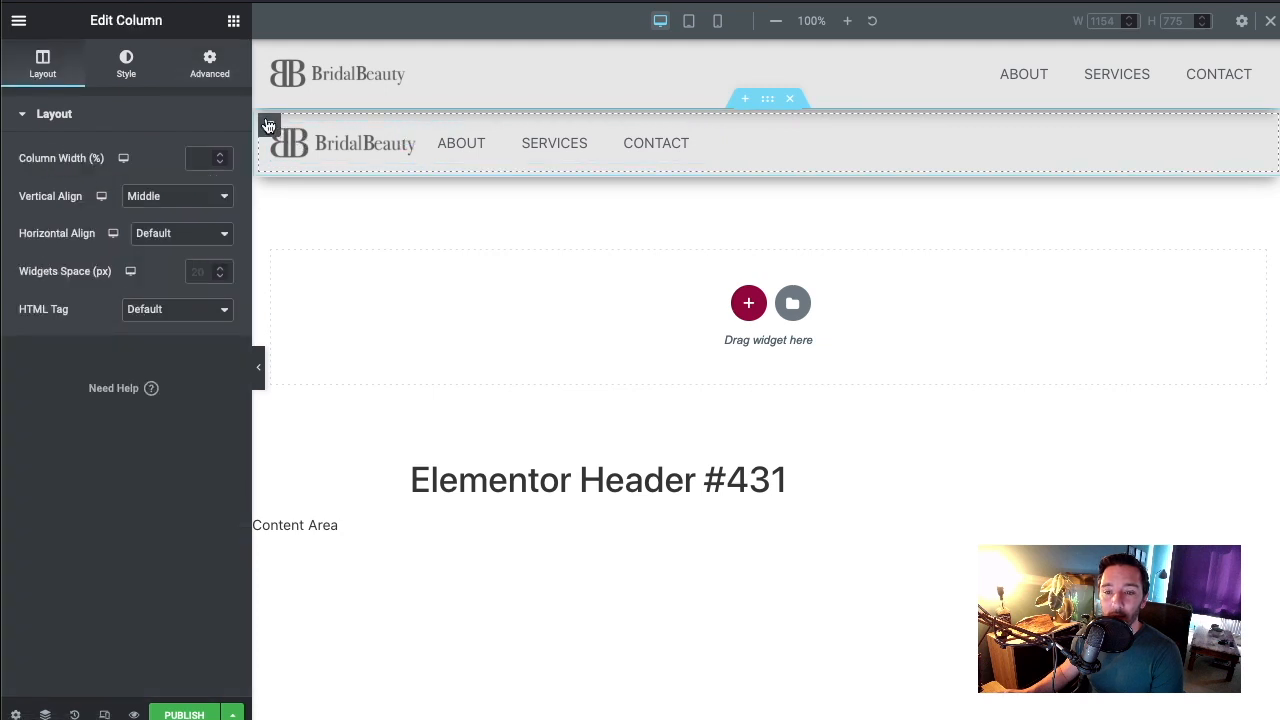
left_click(158, 233)
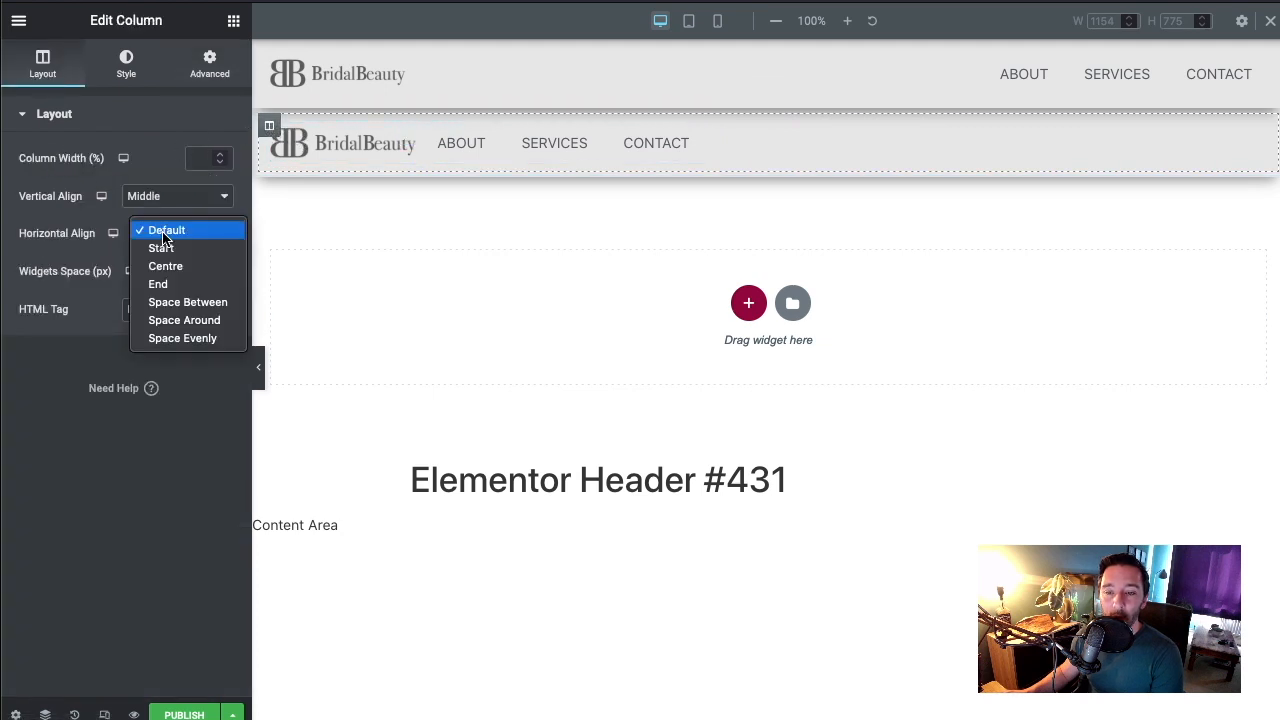
left_click(216, 302)
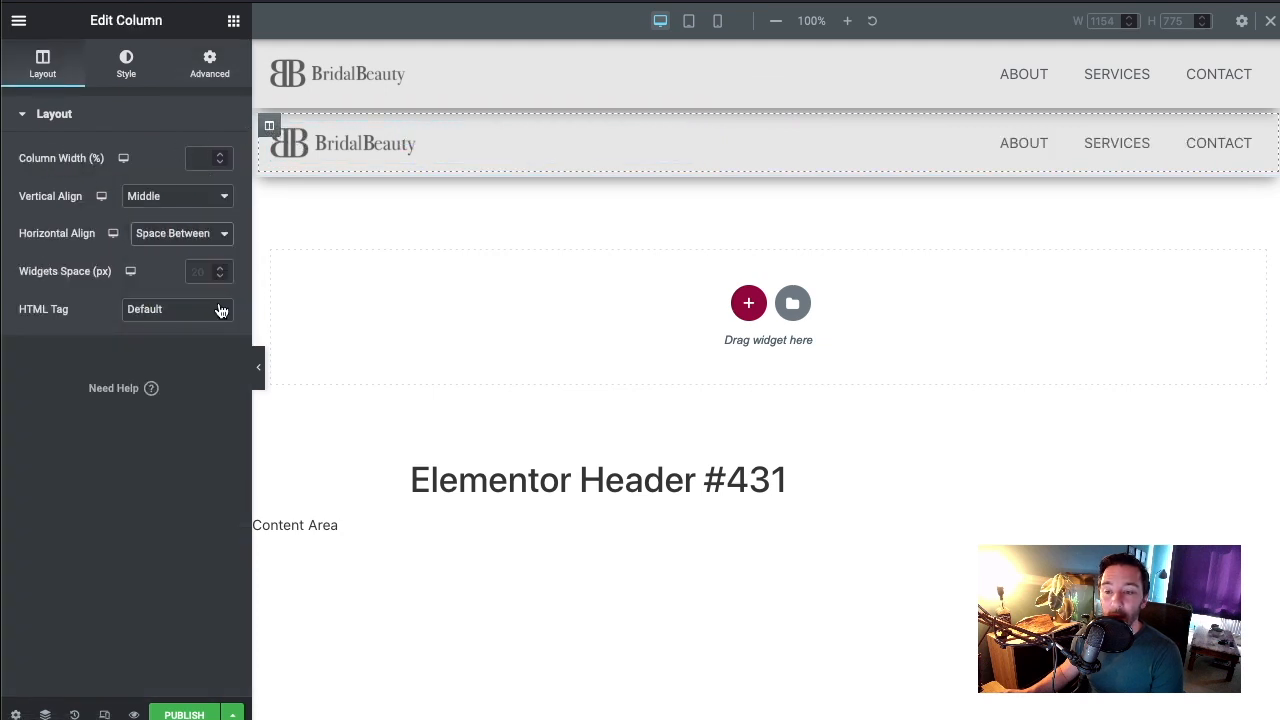
Try the Space Around horizontal alignment on the duplicated section's column
left_click(188, 238)
left_click(199, 249)
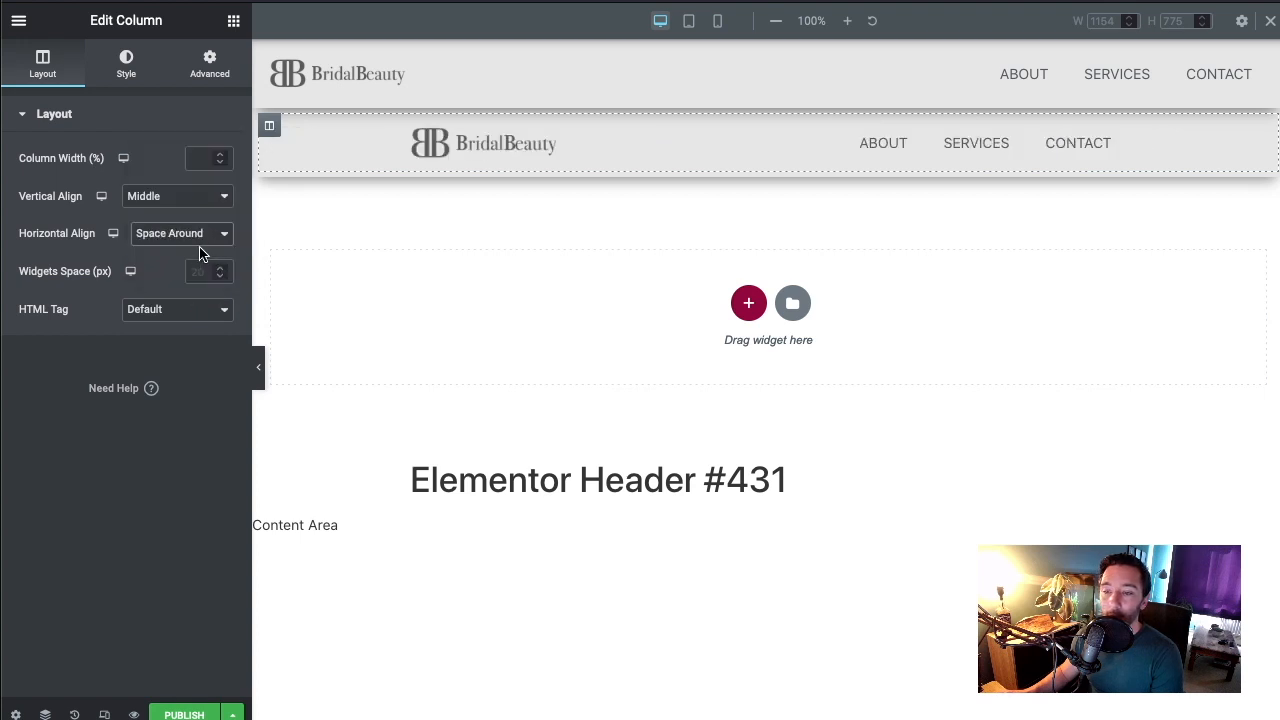
left_click(197, 238)
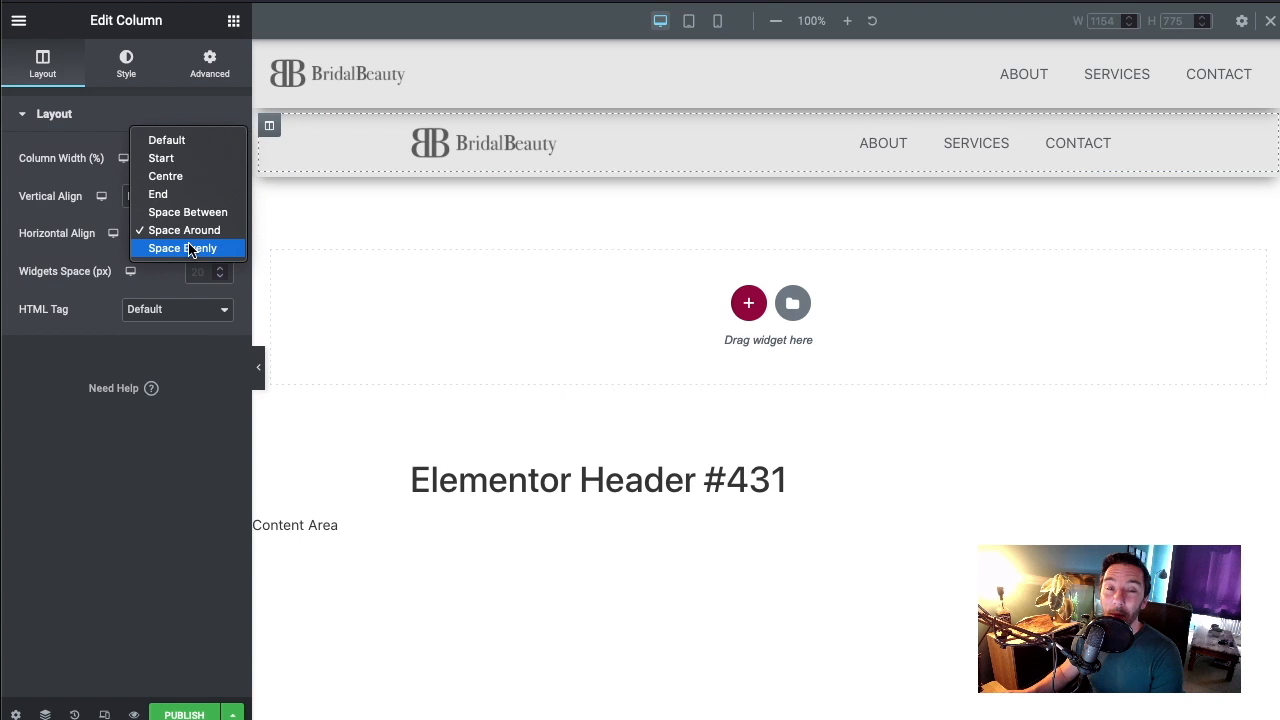
left_click(114, 91)
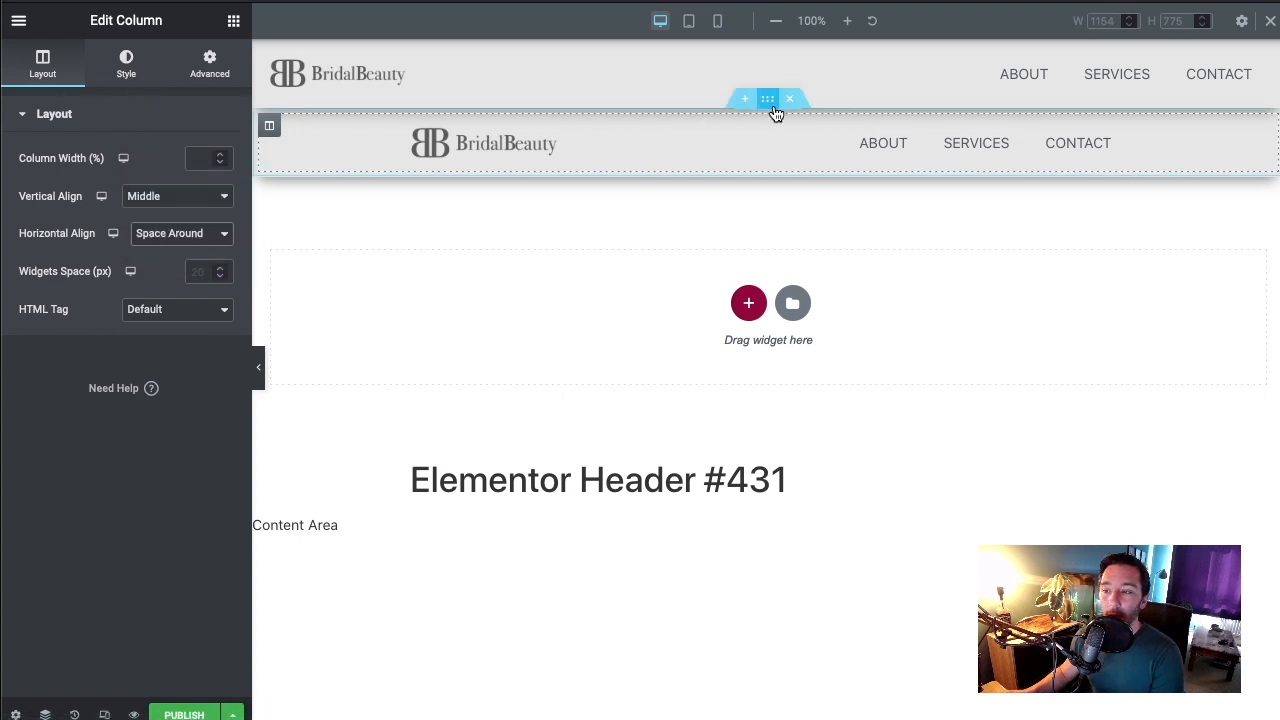
Set the duplicated section's boxed content width to 1600
left_click(767, 99)
left_click(22, 216)
left_click_drag(95, 222, 180, 216)
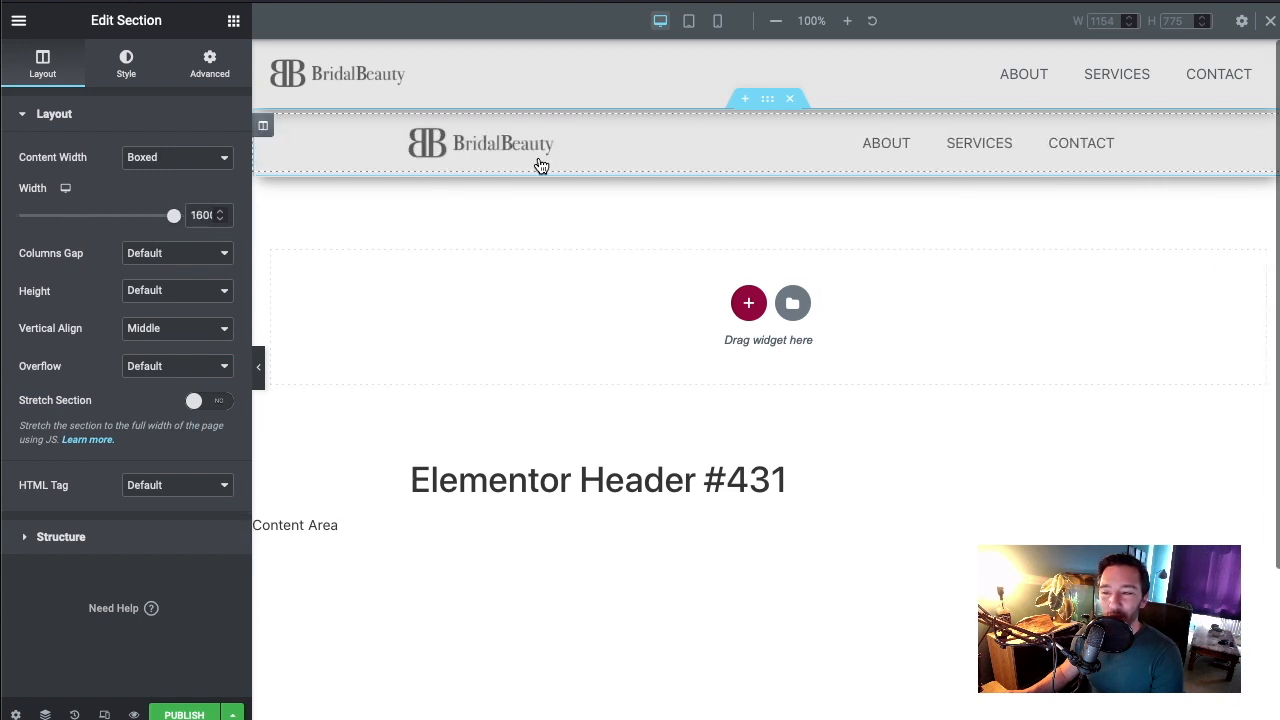
Try the column's Space Evenly horizontal alignment and set it back to Space Between
left_click(263, 125)
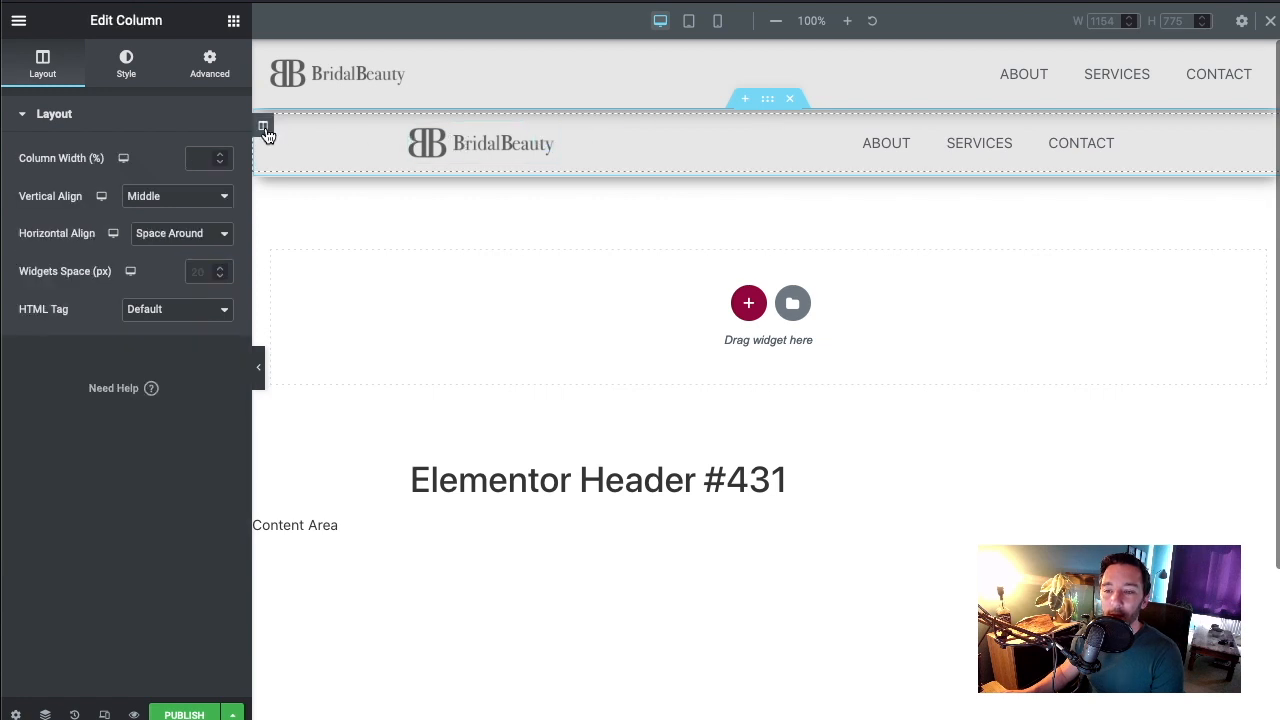
left_click(198, 233)
left_click(196, 248)
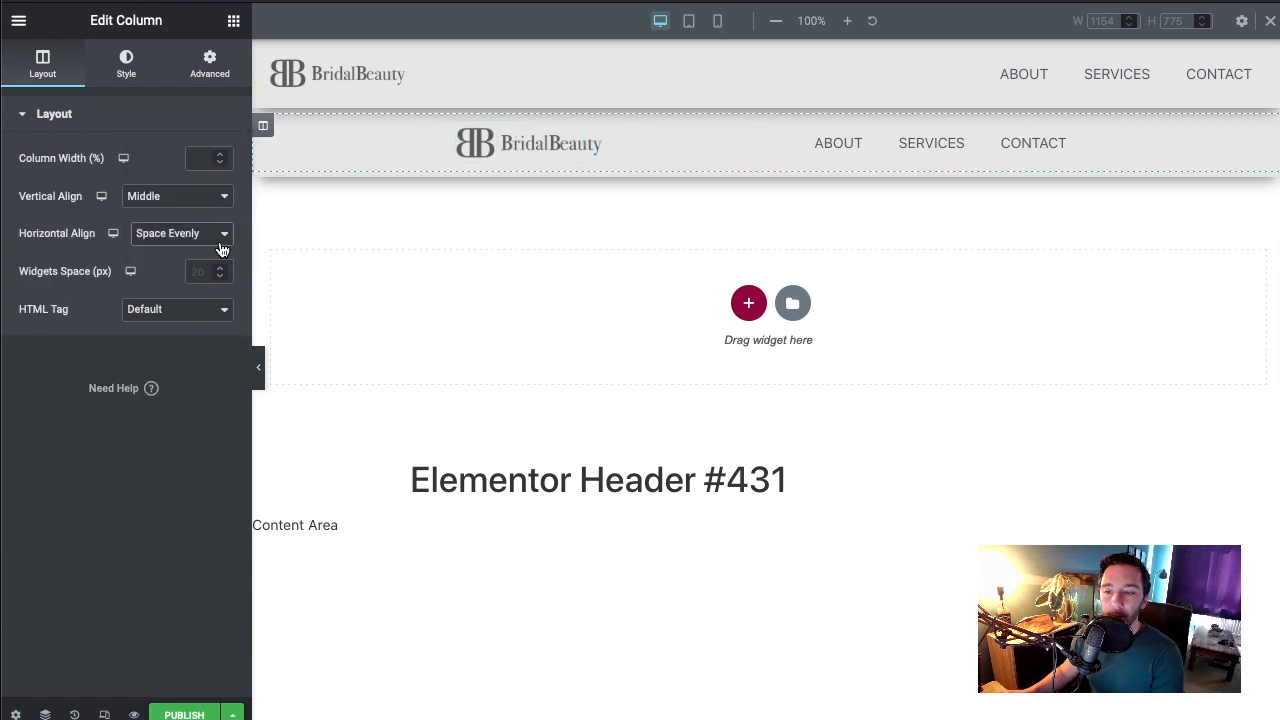
left_click(200, 235)
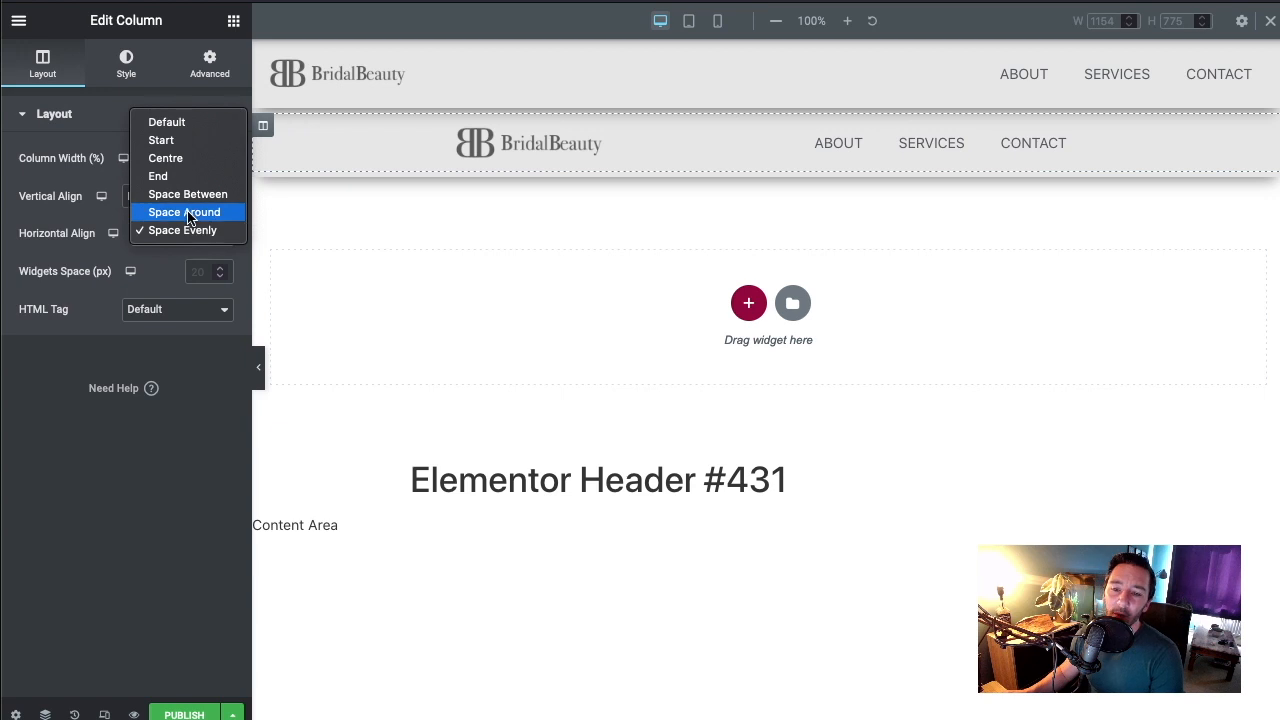
left_click(205, 195)
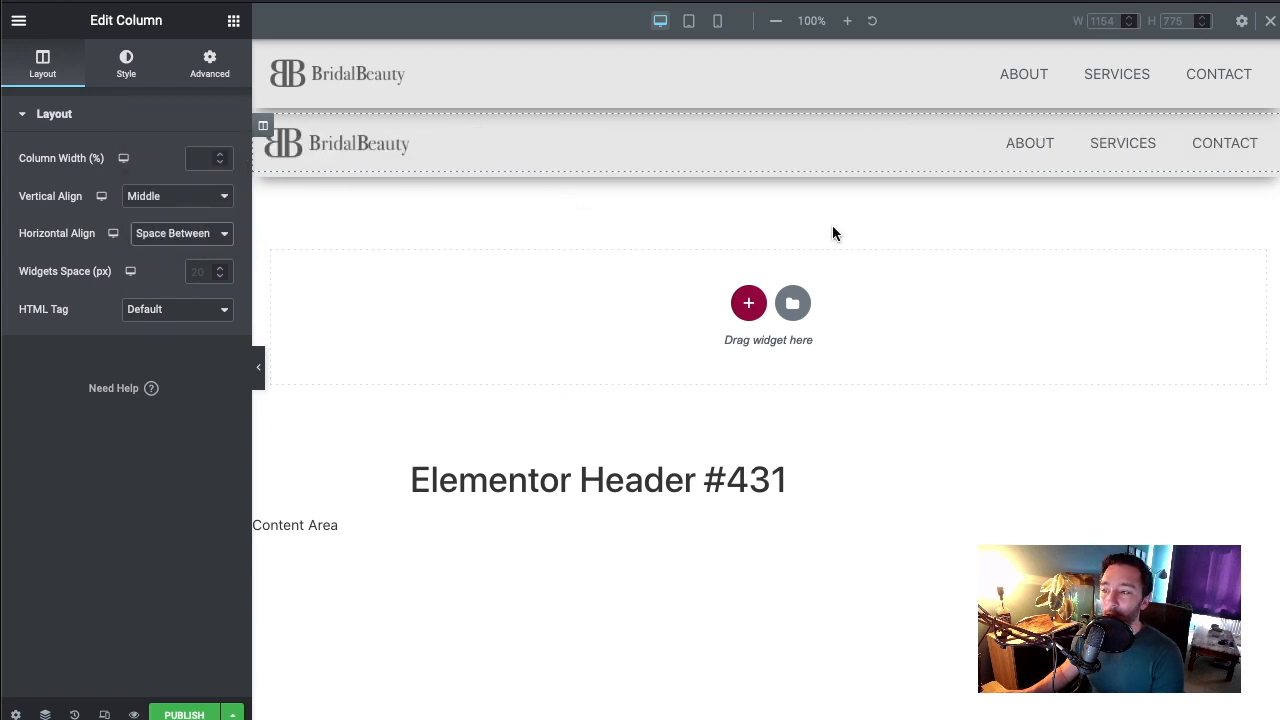
Check how the two sticky header sections behave while the desktop page scrolls
scroll(722, 240, "down", 3)
scroll(730, 236, "up", 3)
scroll(735, 234, "down", 3)
scroll(737, 235, "up", 3)
scroll(738, 240, "down", 2)
scroll(731, 223, "up", 2)
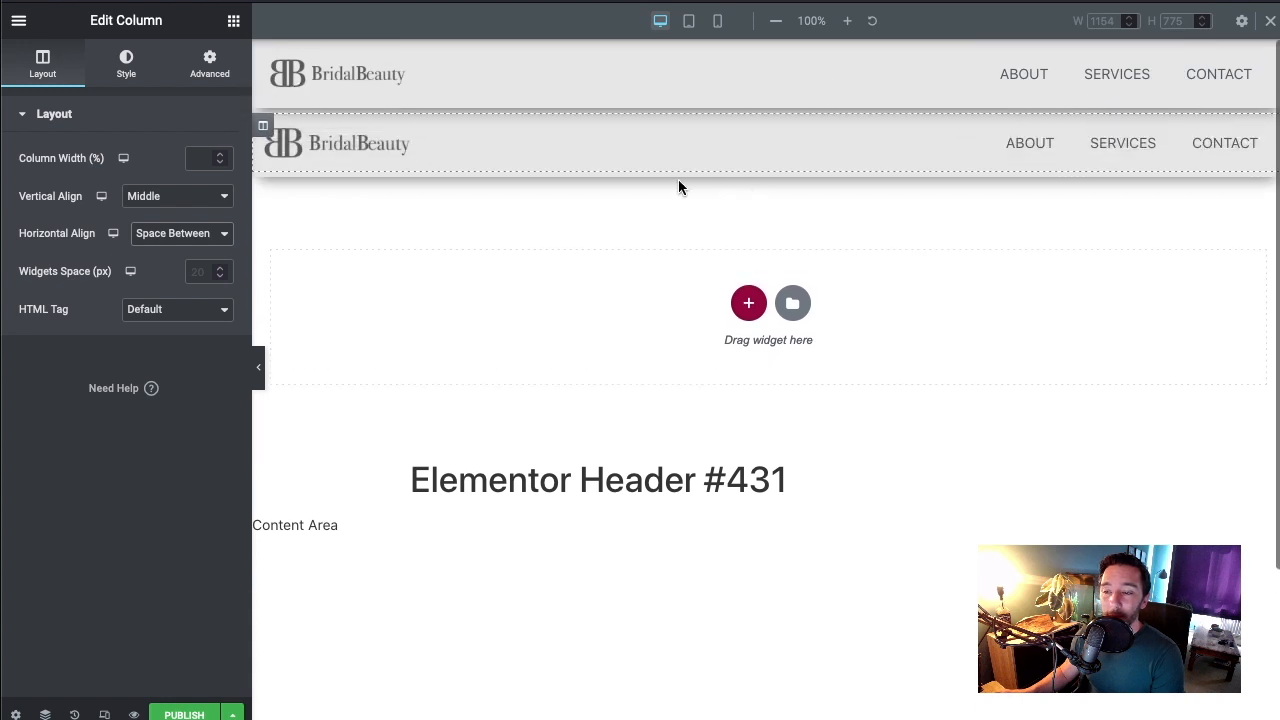
scroll(704, 216, "down", 3)
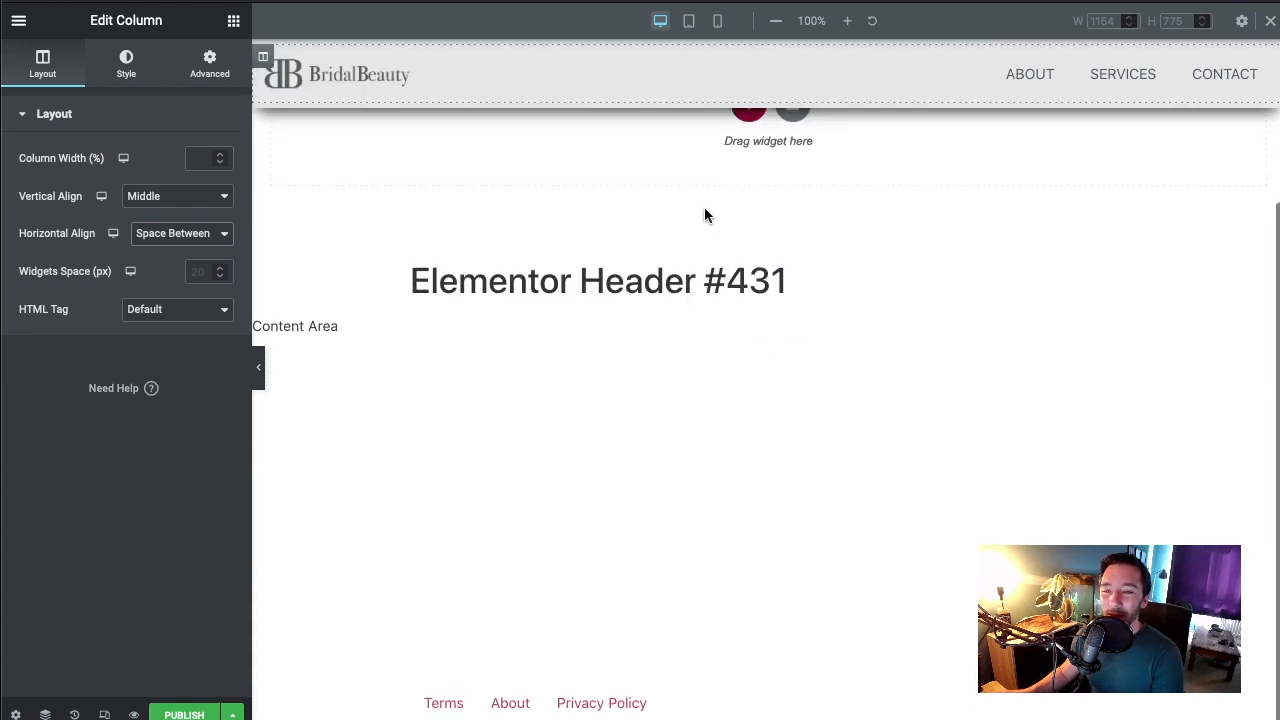
scroll(710, 218, "up", 3)
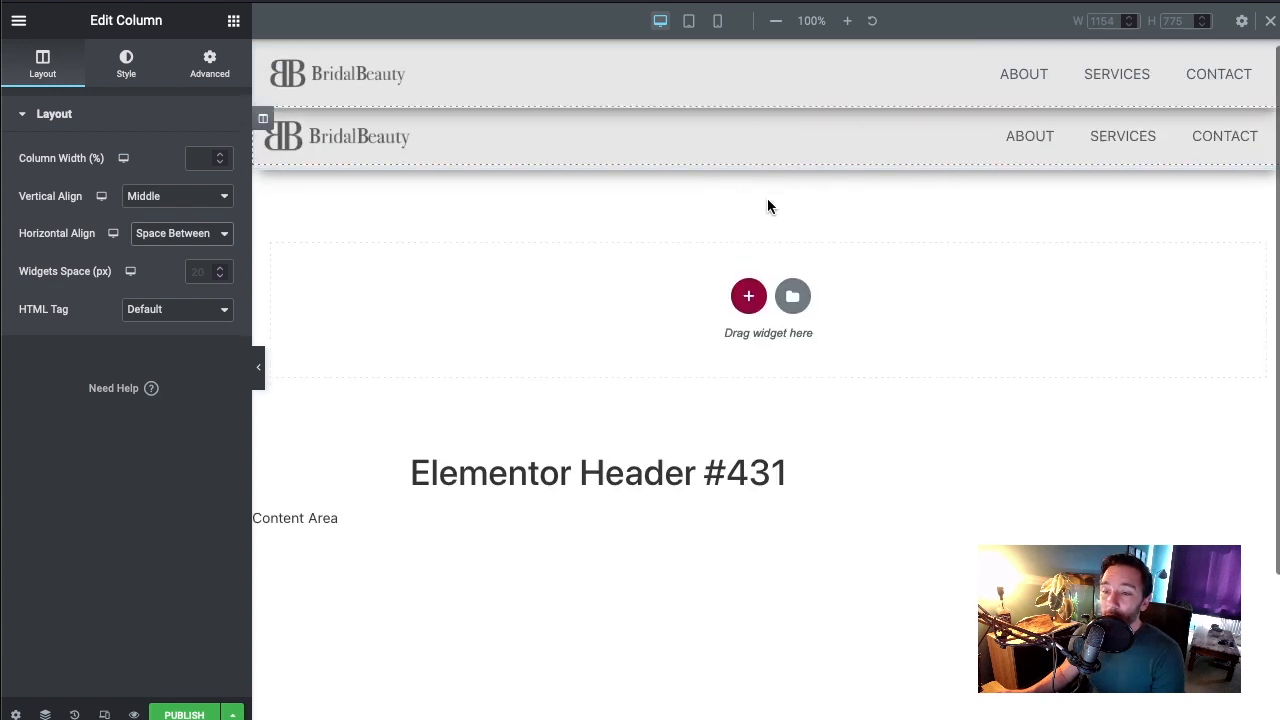
scroll(632, 203, "down", 3)
scroll(660, 209, "up", 3)
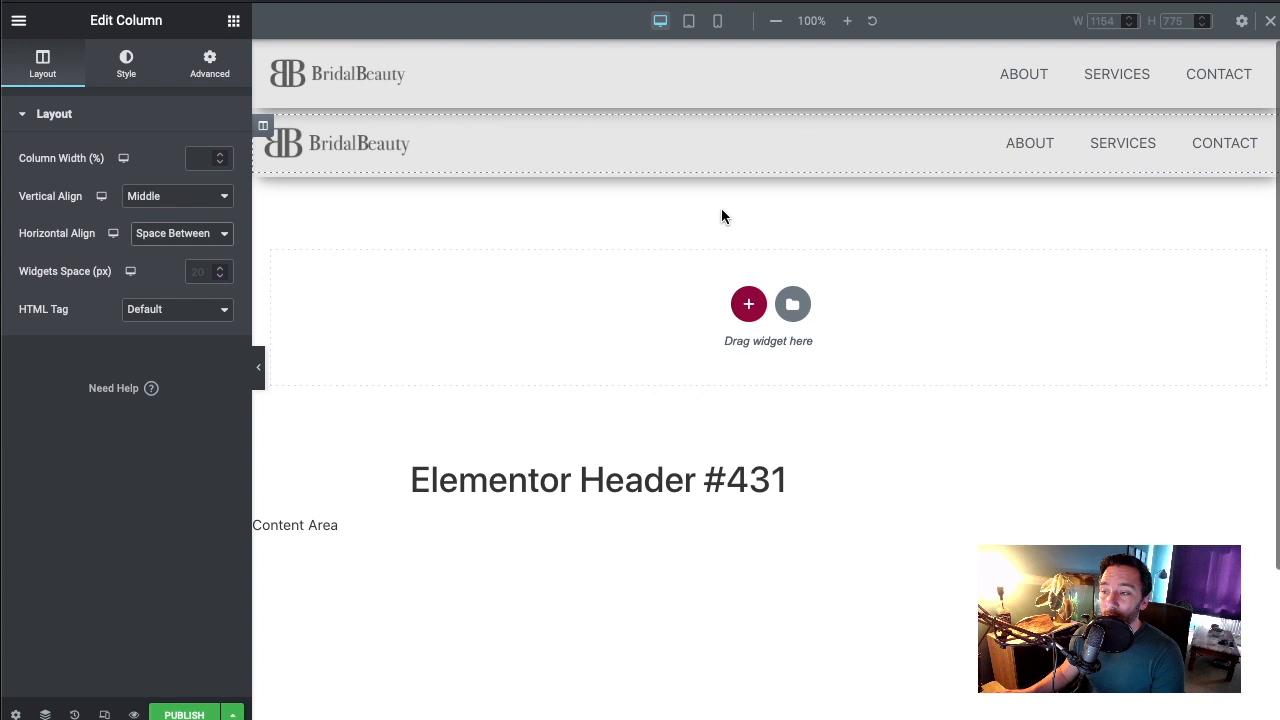
View the header in the tablet layout and, for the mobile layout, set the duplicated section's column width to 100%
left_click(688, 20)
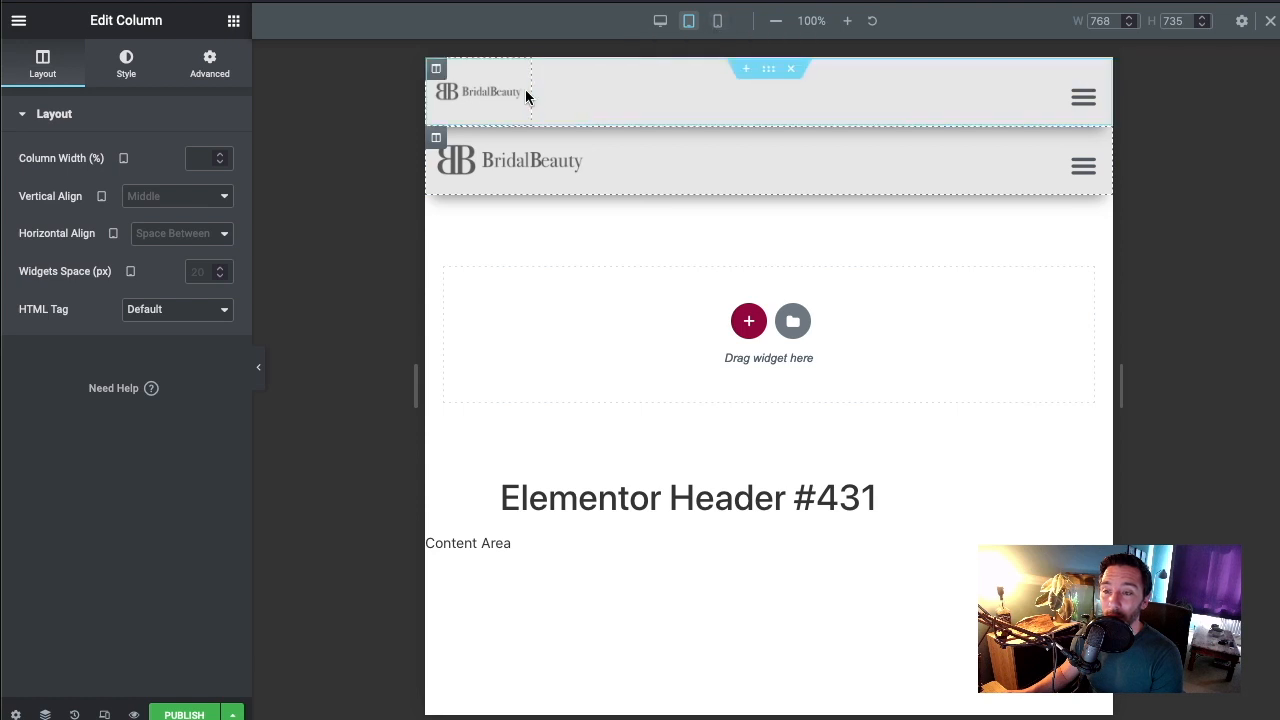
left_click(718, 21)
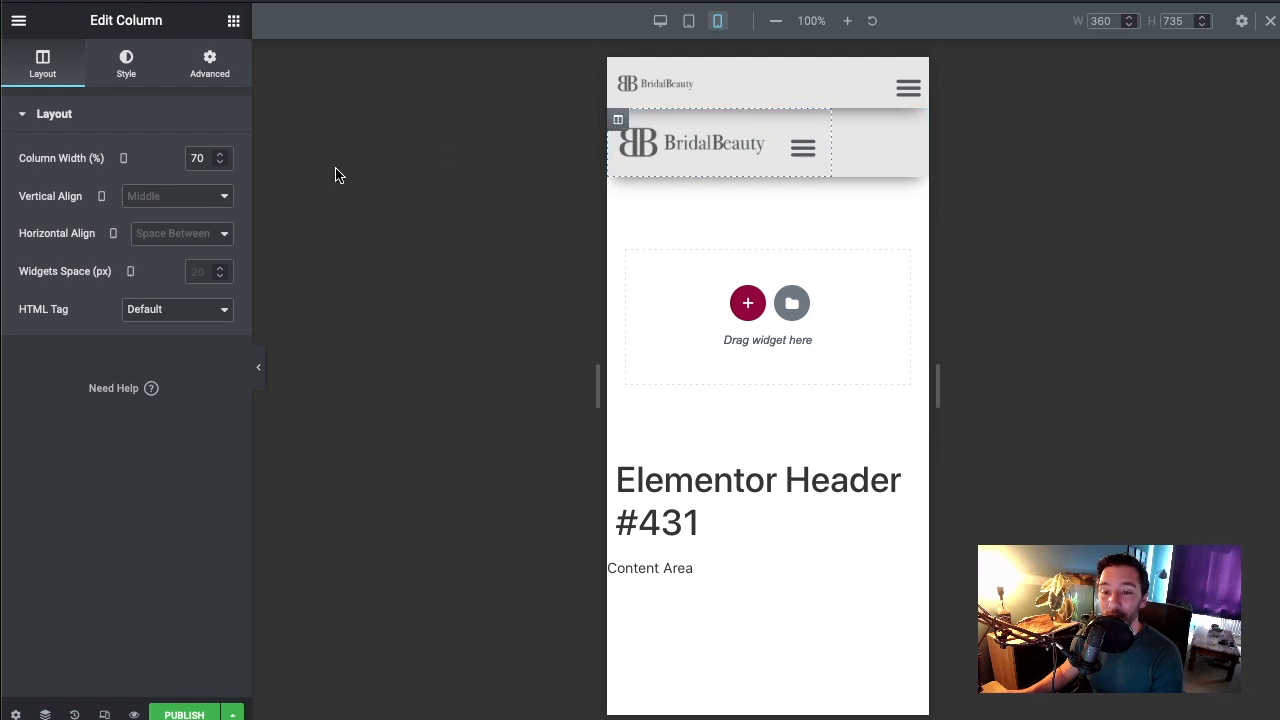
double_click(203, 158)
key("BackSpace")
type("100")
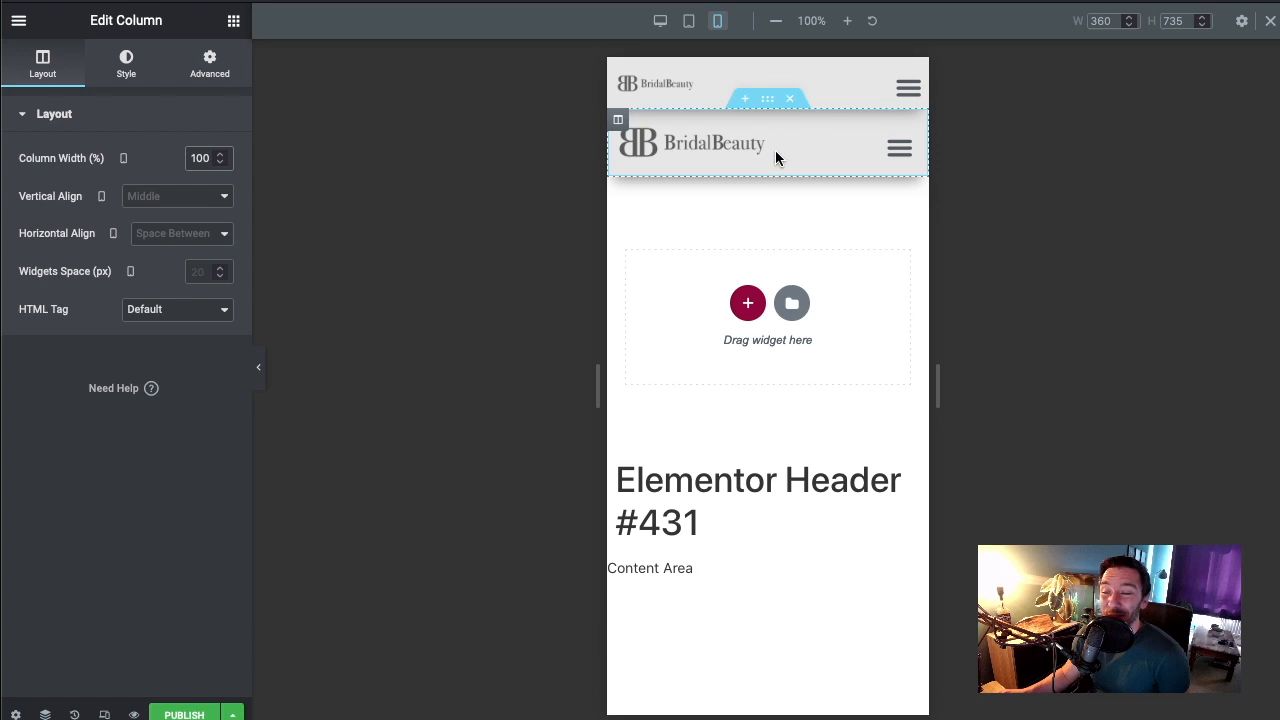
For the mobile layout, reduce the duplicated section's logo width to 136 px
scroll(788, 235, "down", 1)
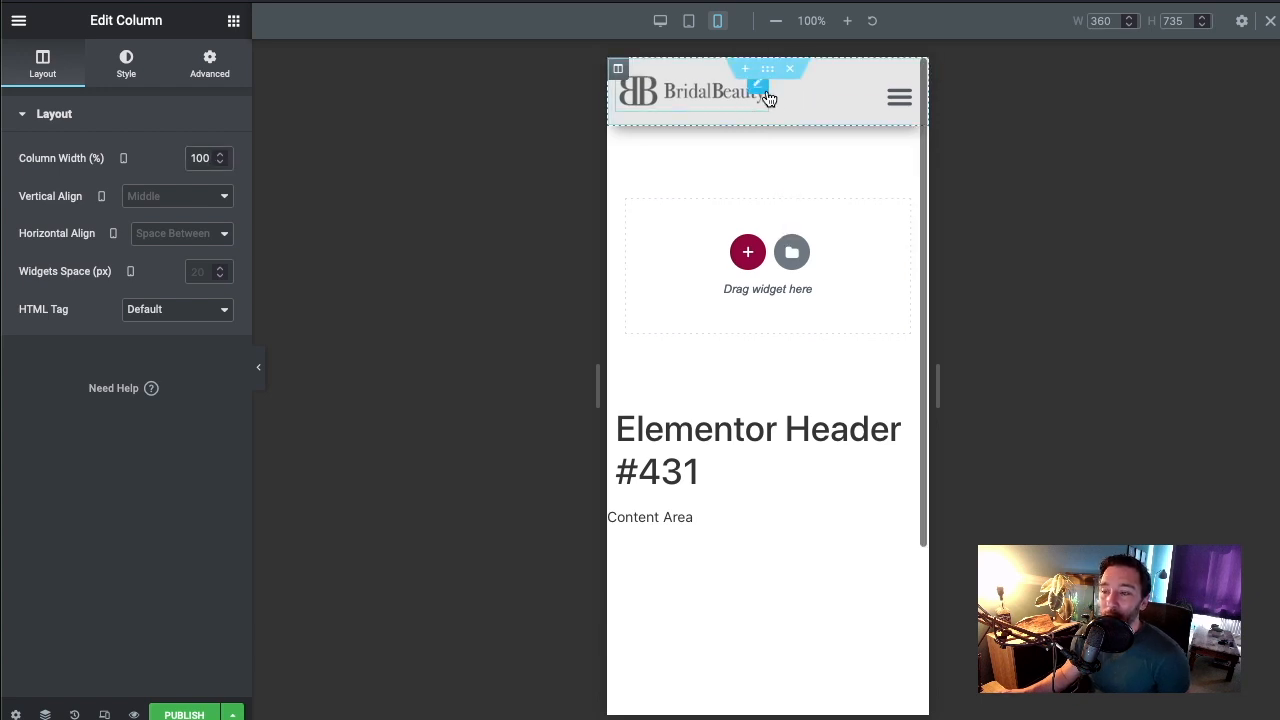
left_click(759, 91)
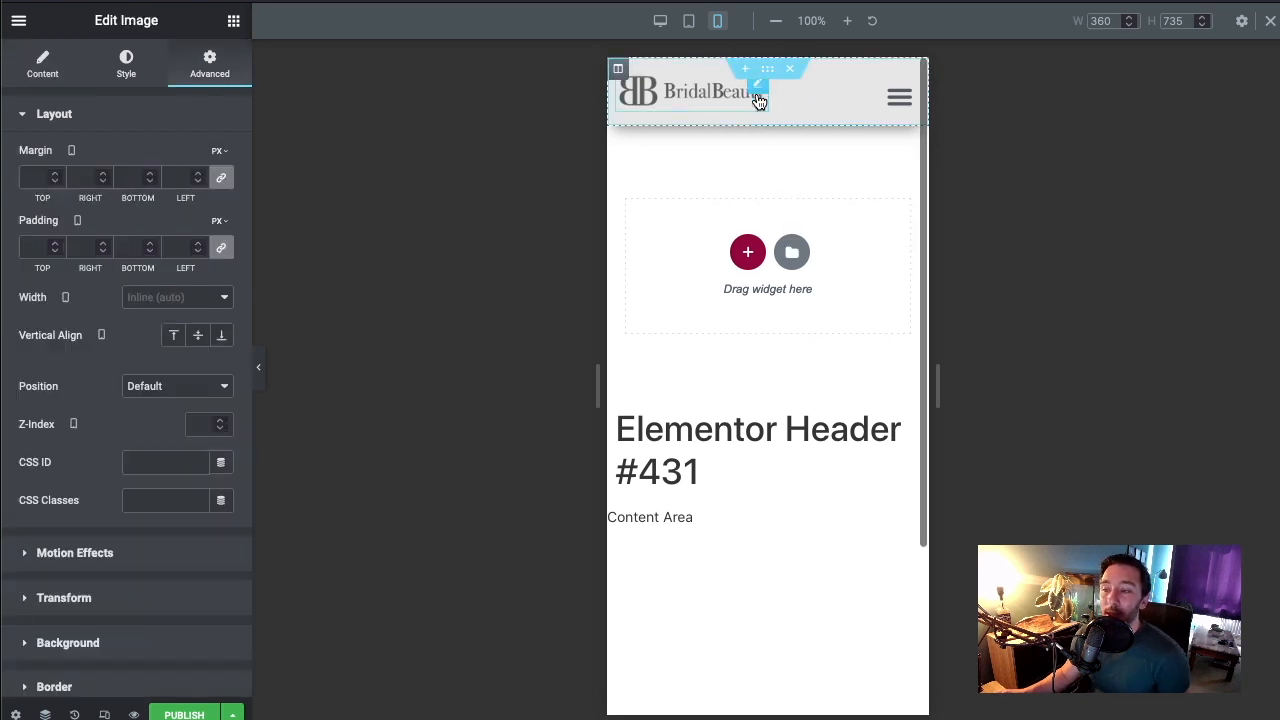
left_click(126, 64)
left_click_drag(43, 183, 39, 178)
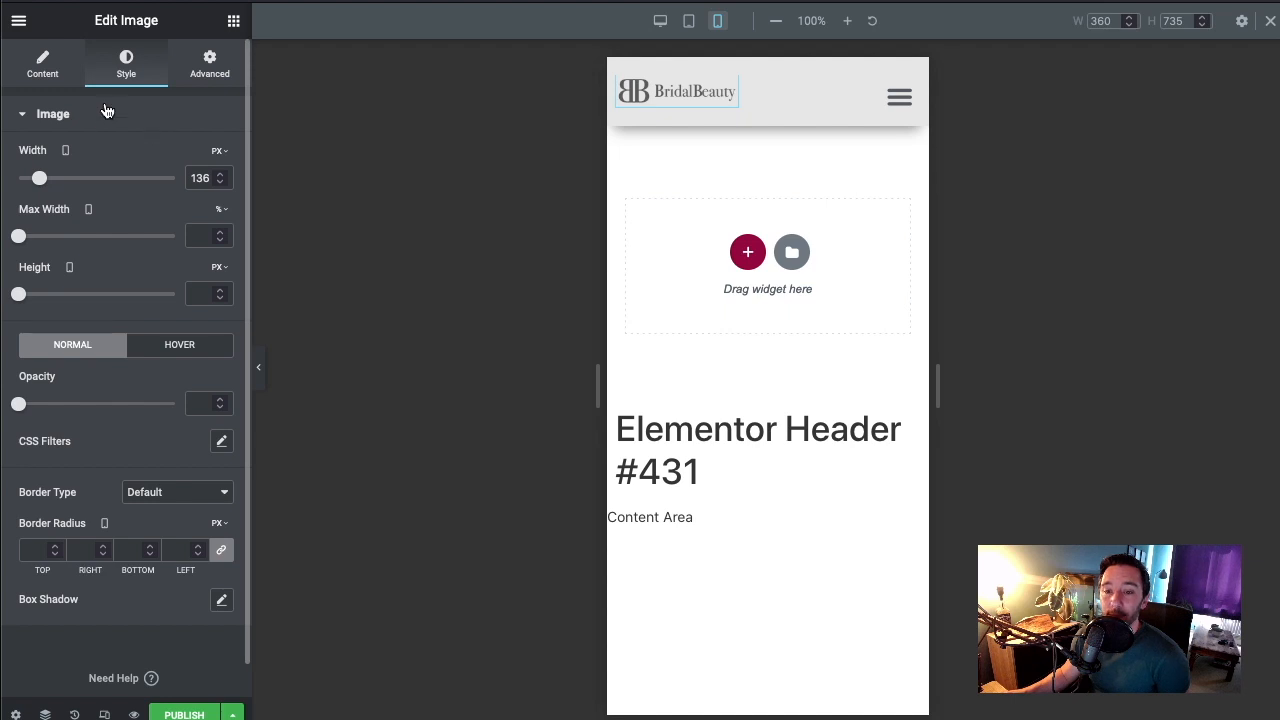
Return to the desktop view and publish the header with an Include condition for the Entire Site
left_click(664, 30)
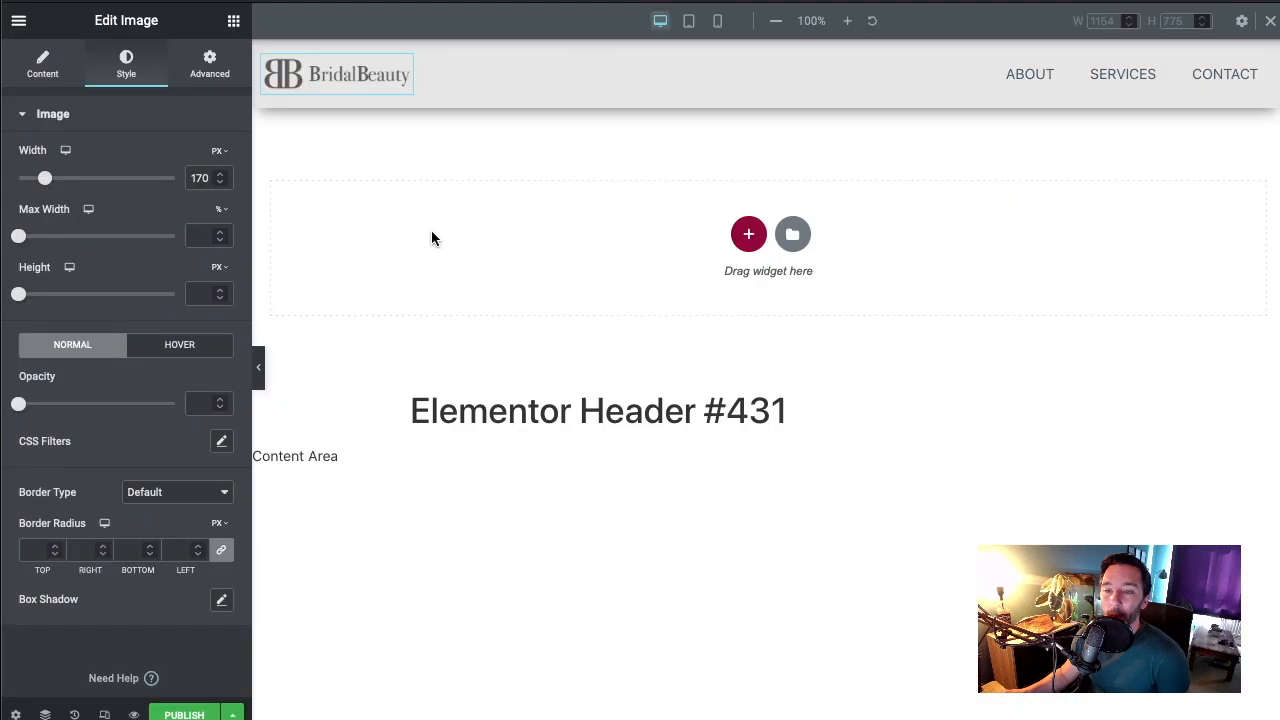
left_click(182, 714)
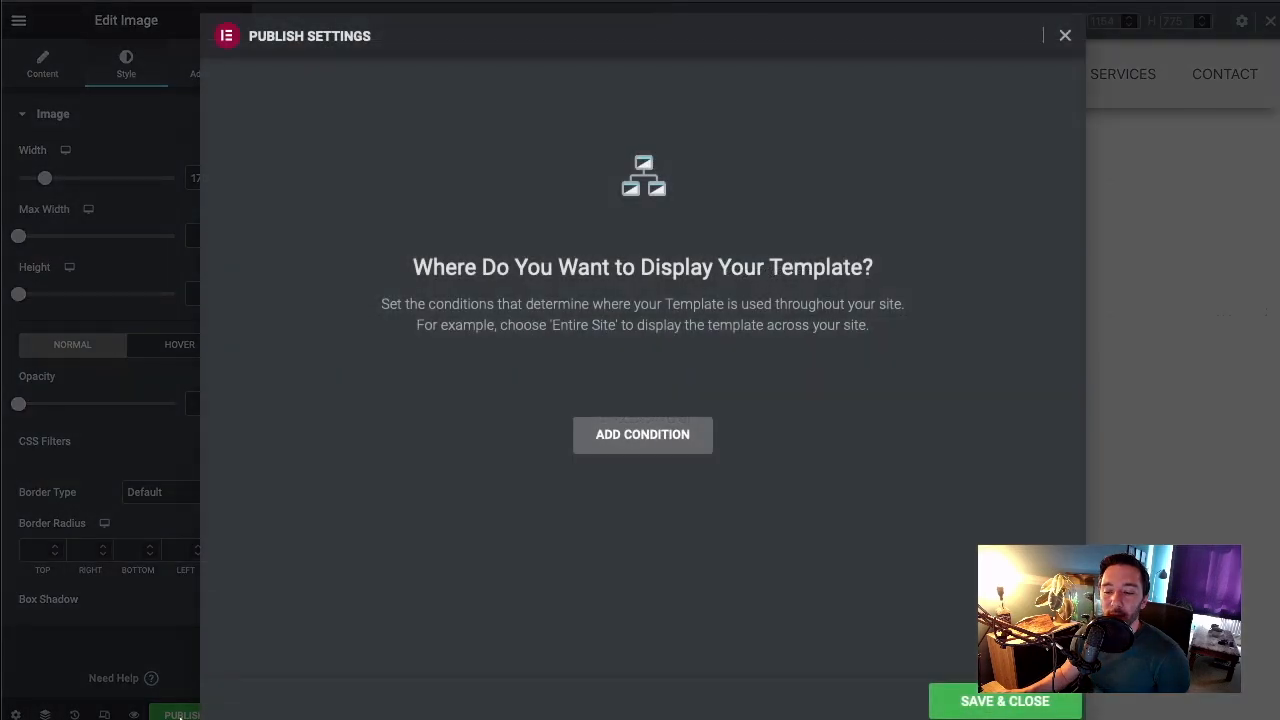
left_click(641, 450)
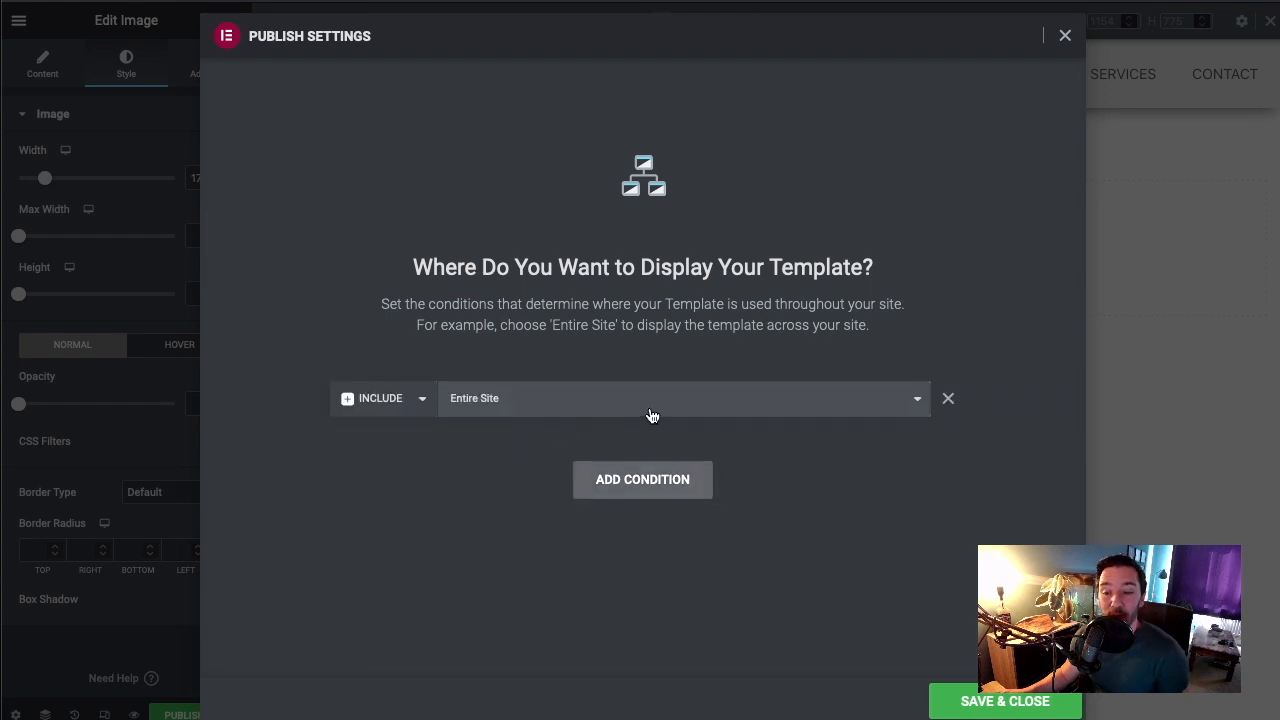
left_click(918, 403)
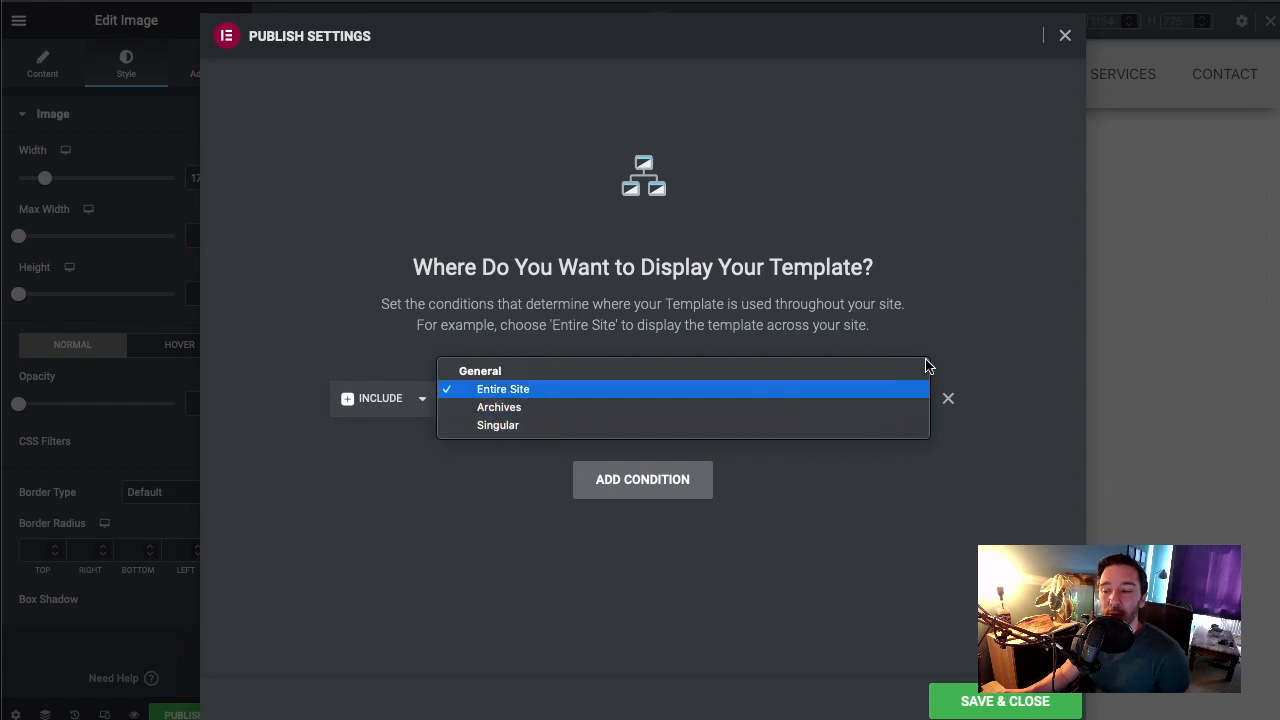
left_click(962, 347)
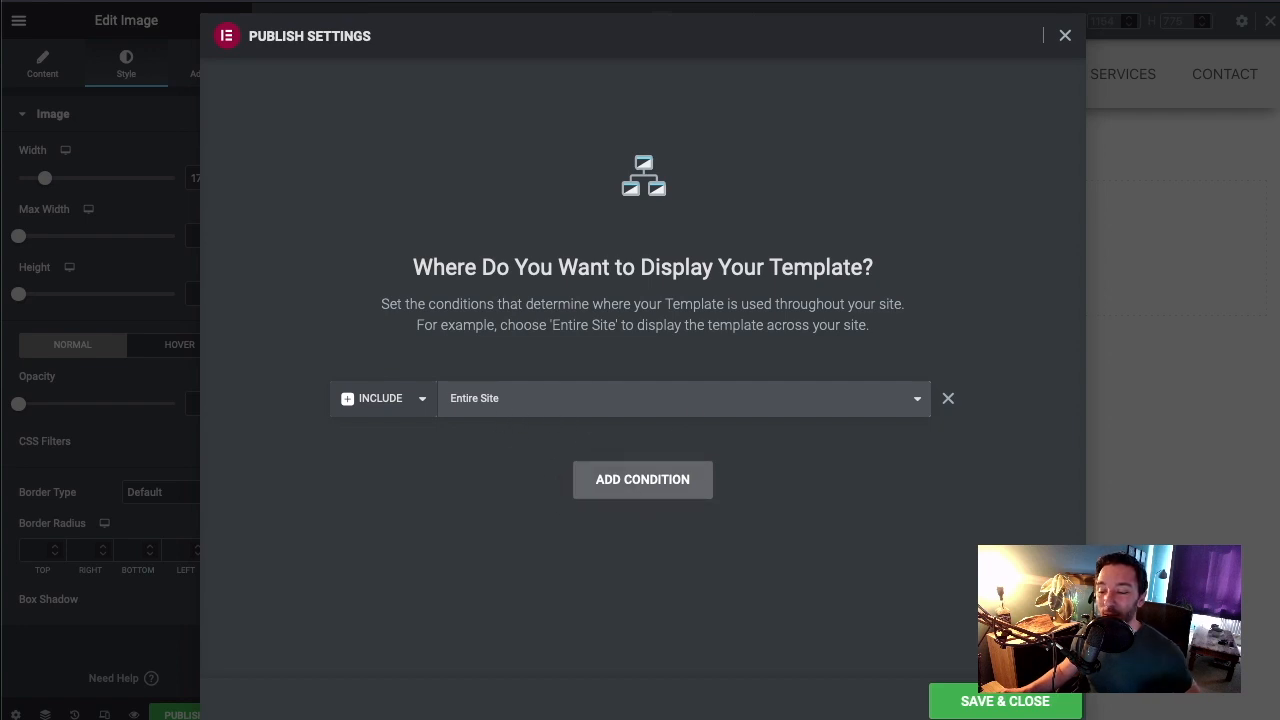
left_click(1018, 701)
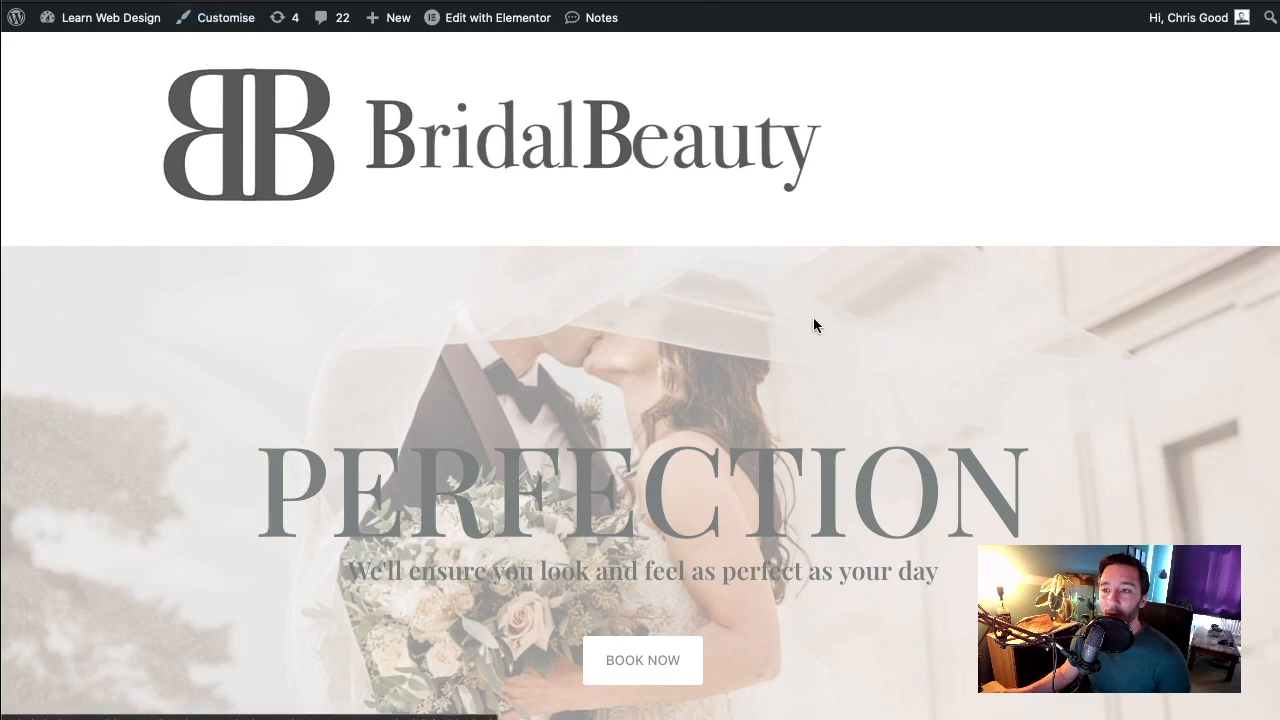
Check how the published header stays in place while the live homepage scrolls, comparing it with the original homepage header
scroll(813, 320, "down", 3)
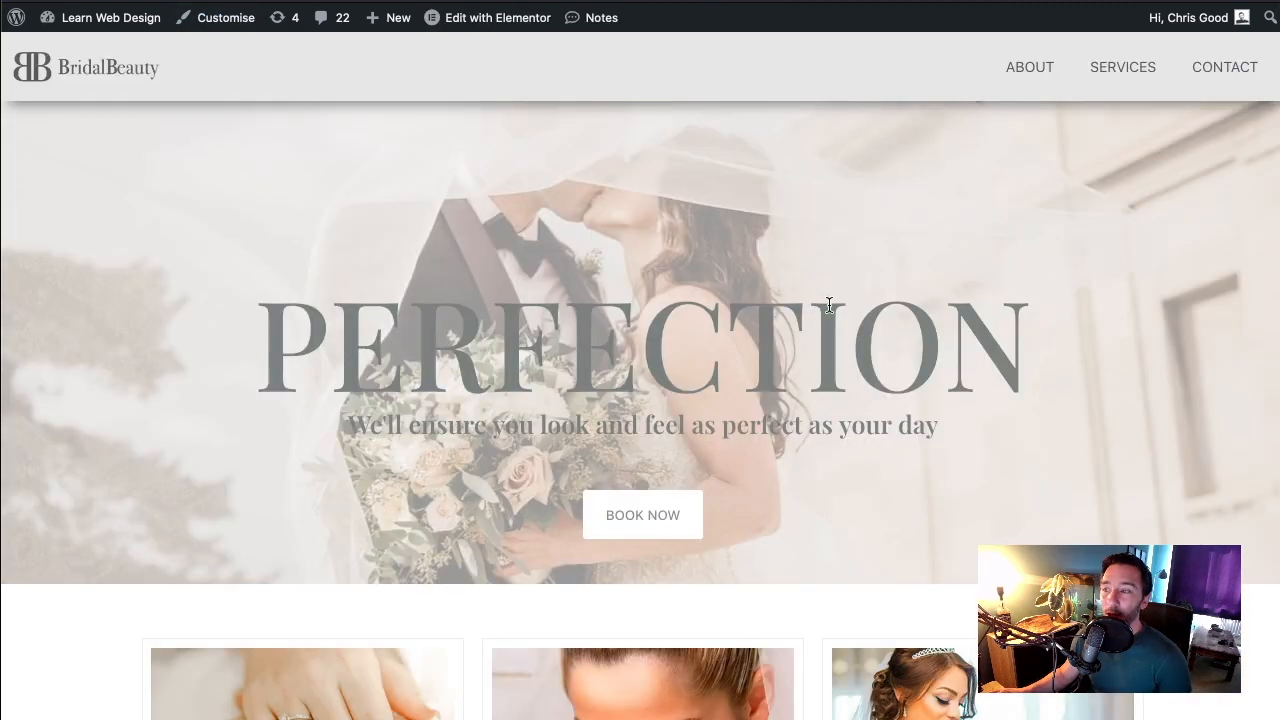
scroll(661, 320, "down", 7)
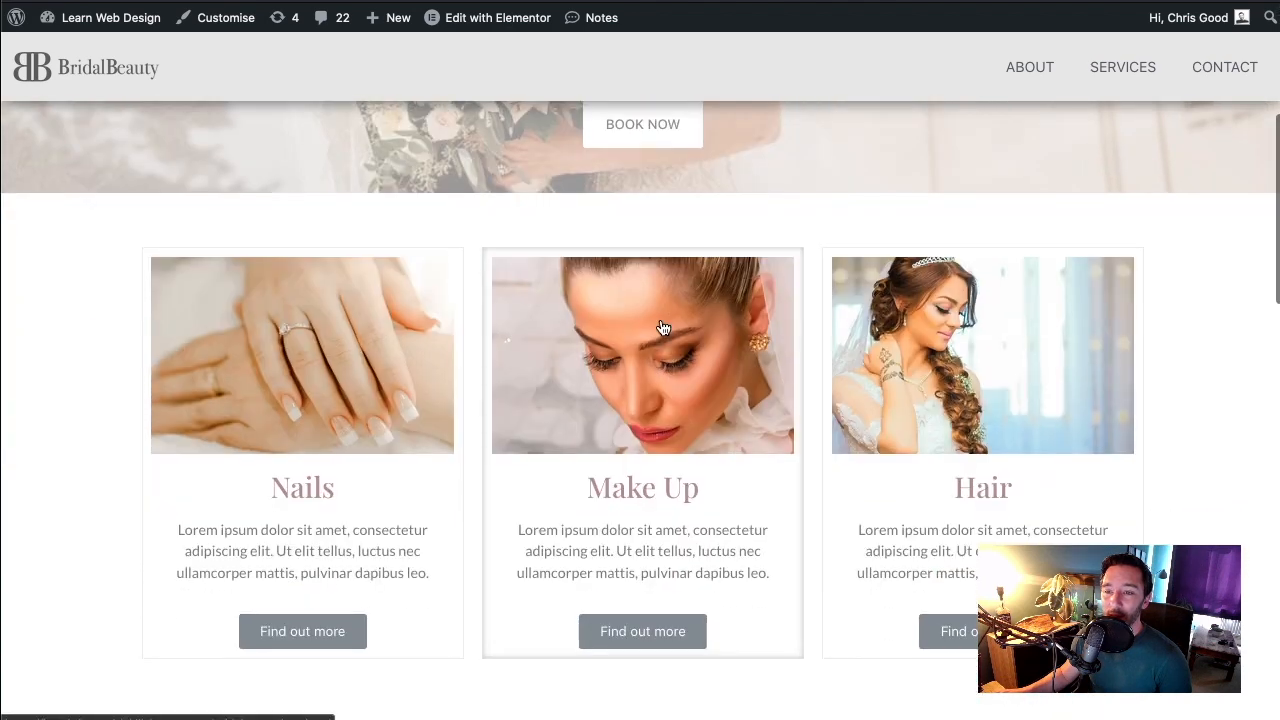
scroll(663, 318, "up", 5)
scroll(657, 305, "up", 2)
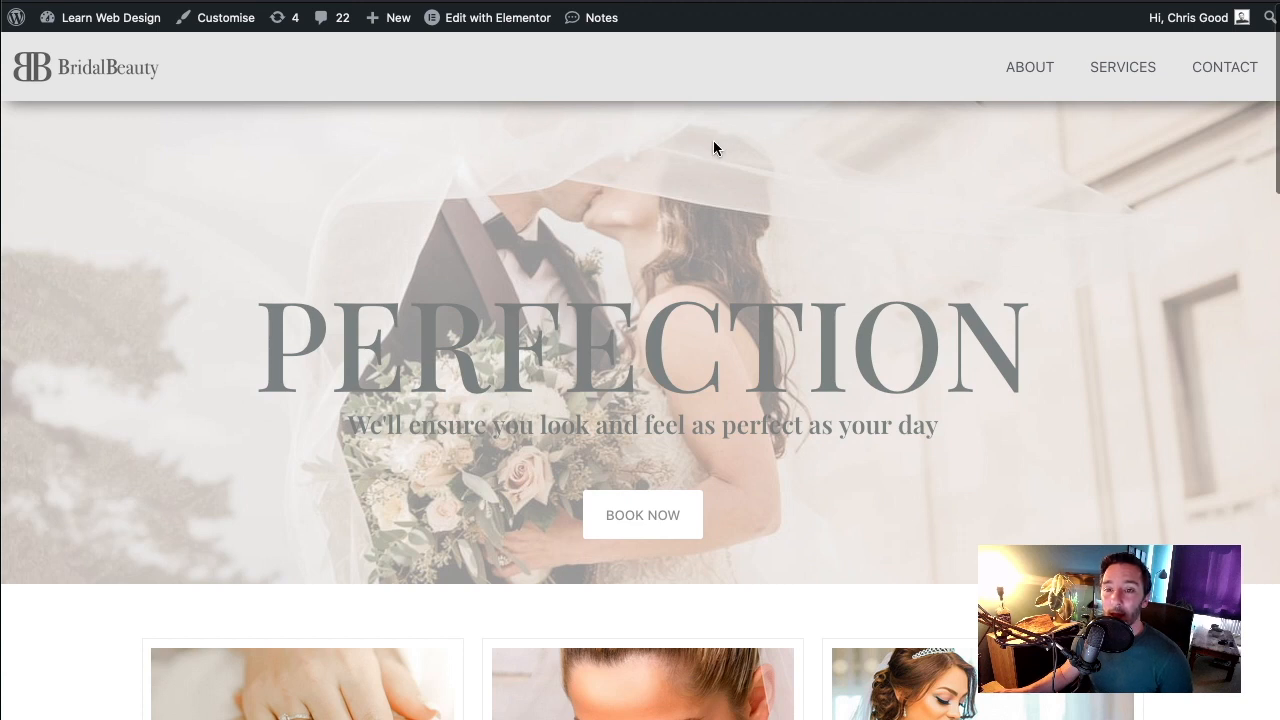
key("ctrl+Tab")
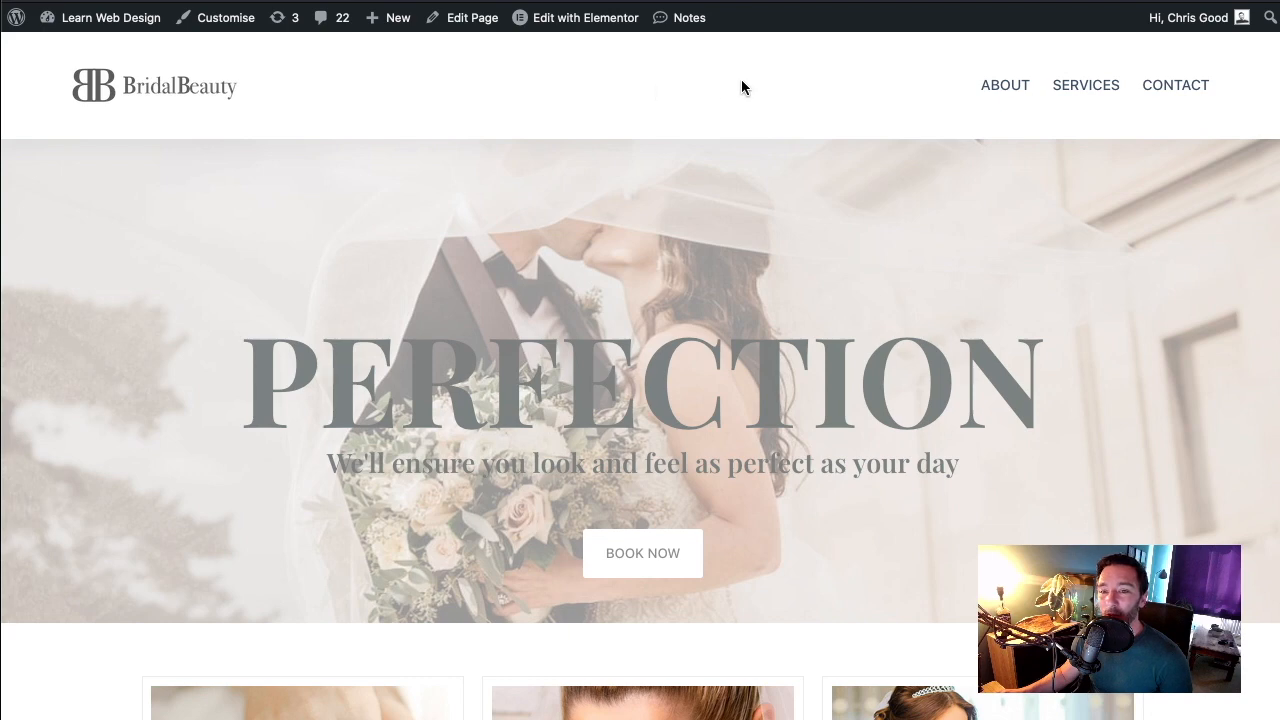
key("ctrl+Tab")
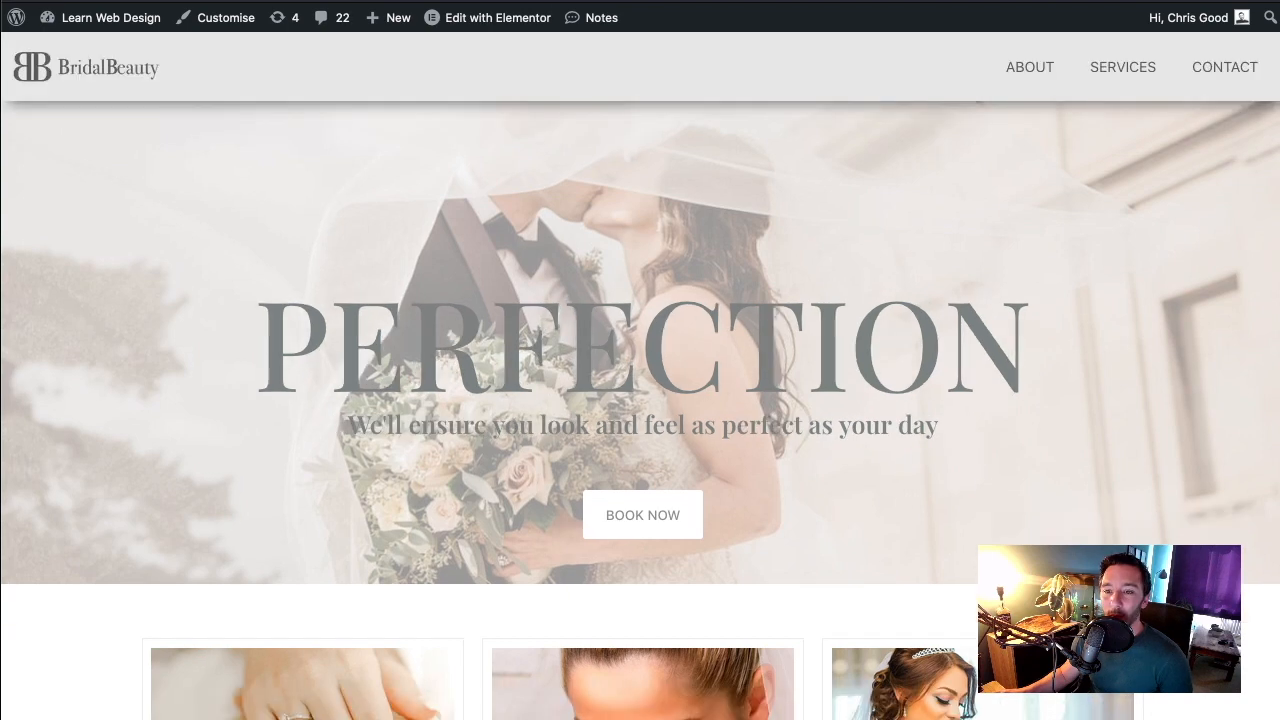
scroll(669, 189, "down", 10)
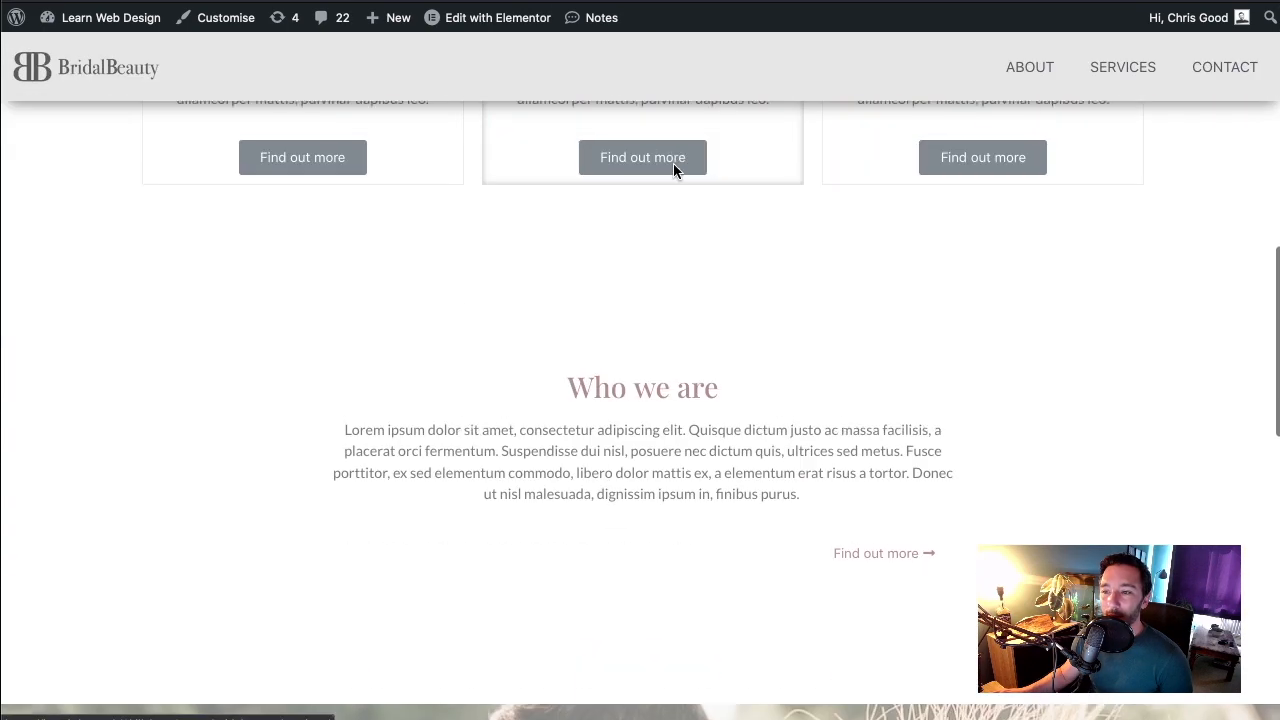
scroll(680, 160, "down", 3)
scroll(694, 140, "up", 15)
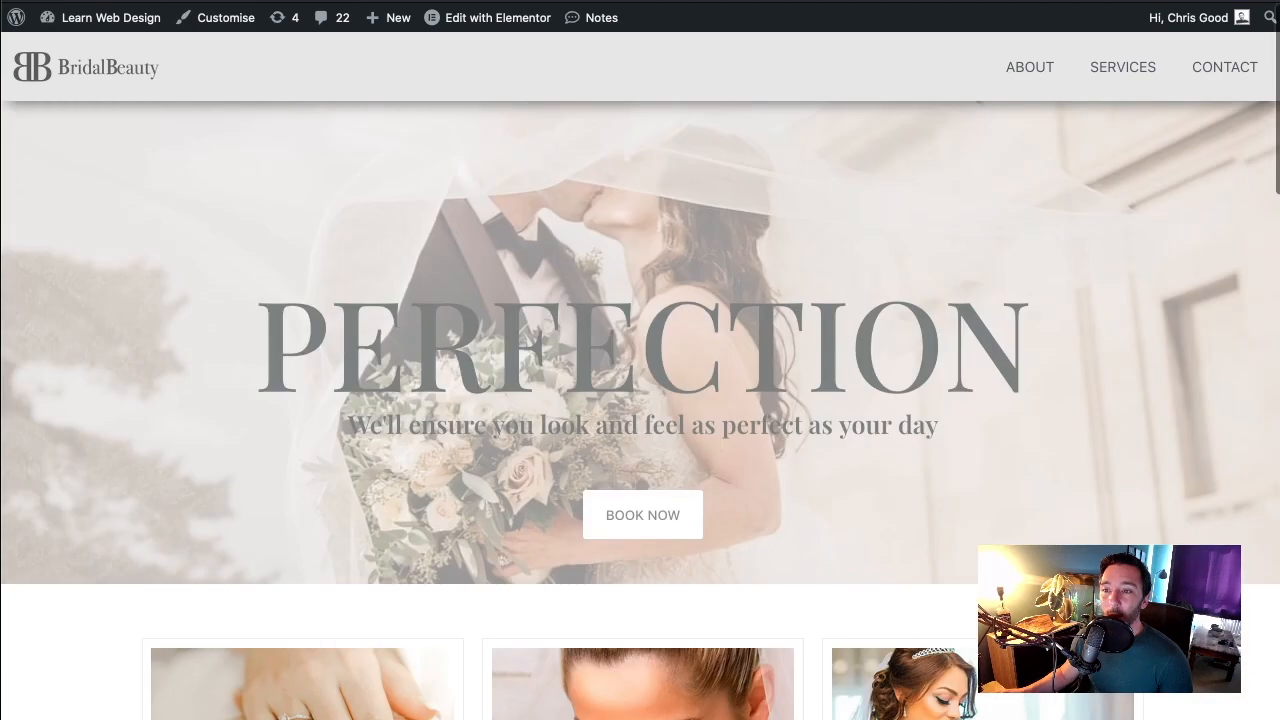
Exit the header editor to the WordPress dashboard and open the Theme Builder
key("ctrl+Tab")
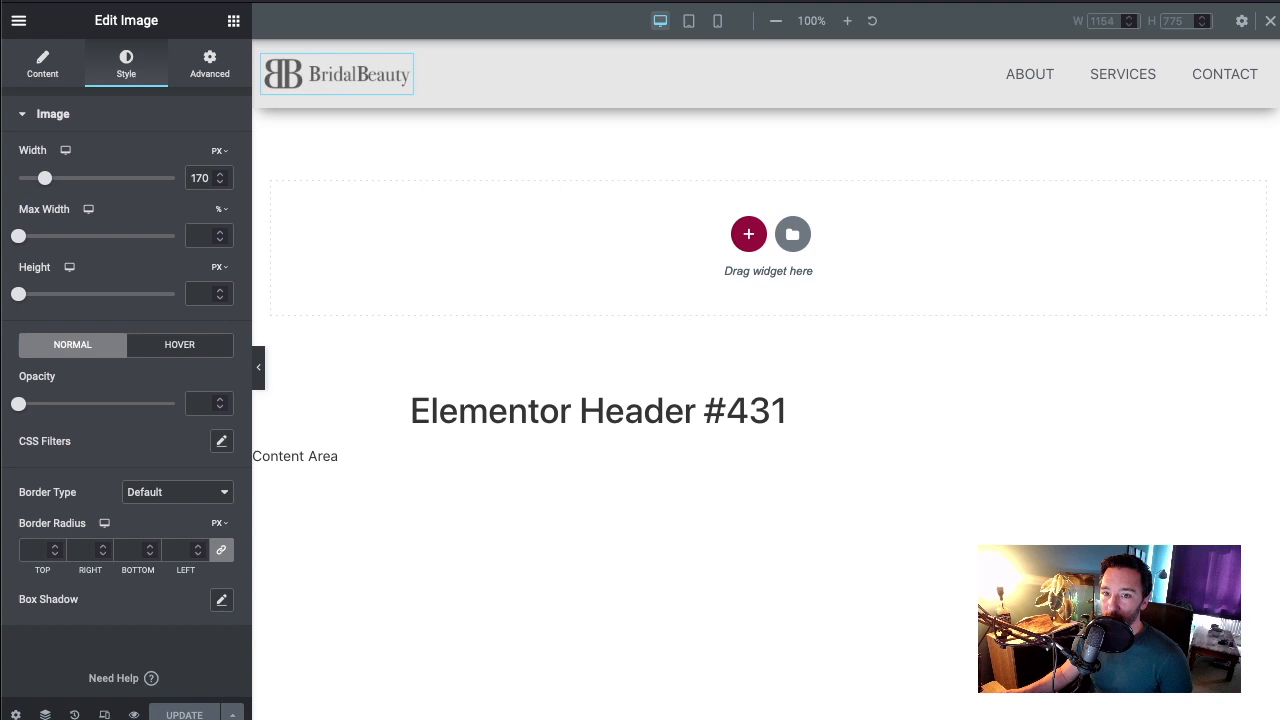
left_click(18, 30)
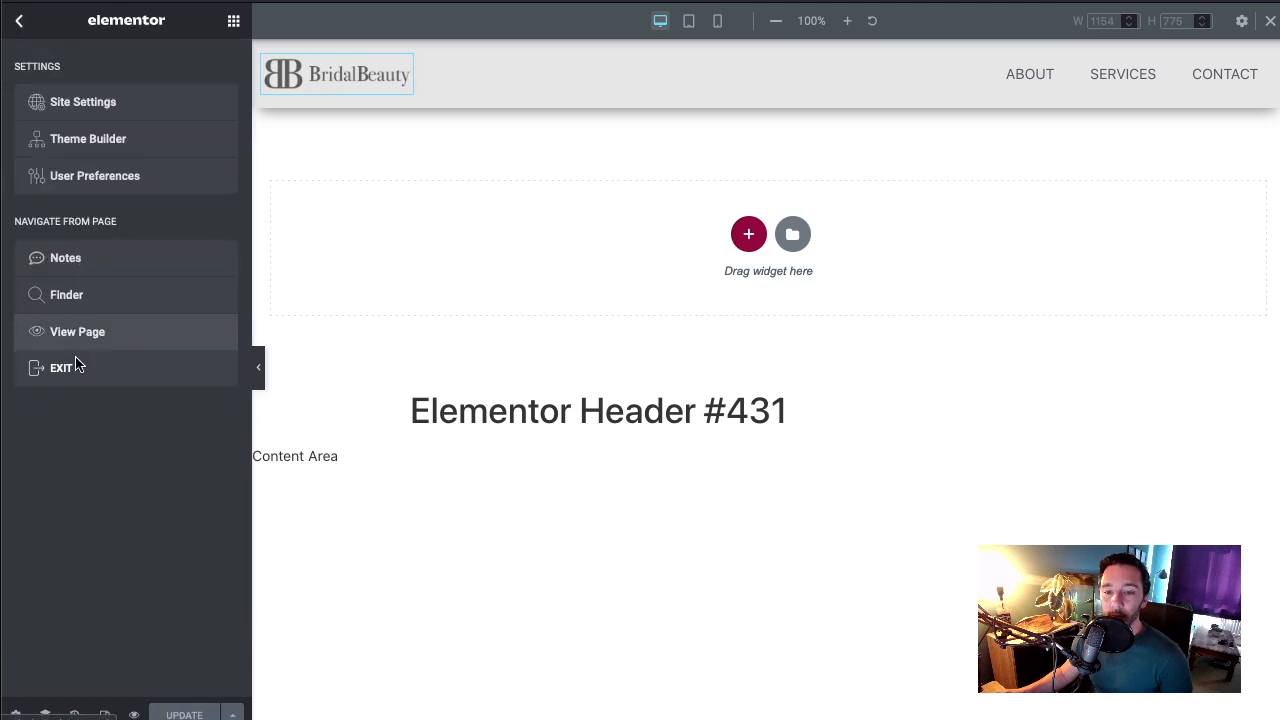
left_click(79, 366)
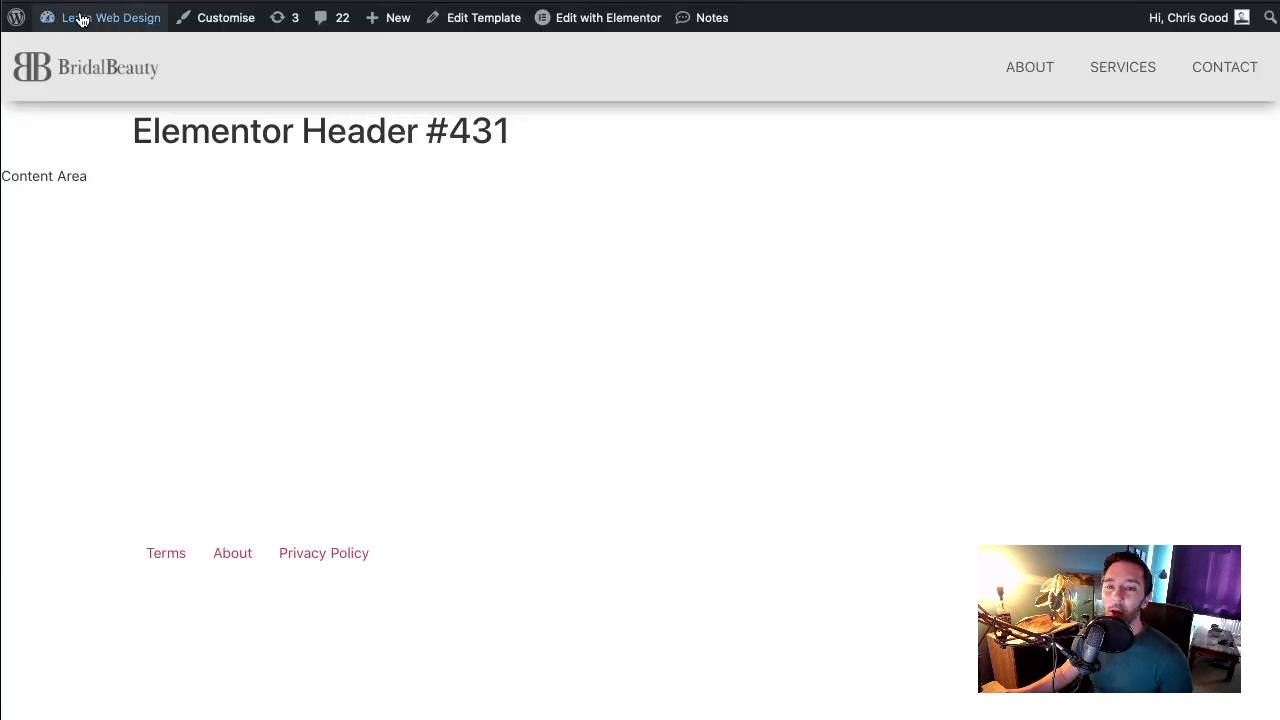
left_click(88, 22)
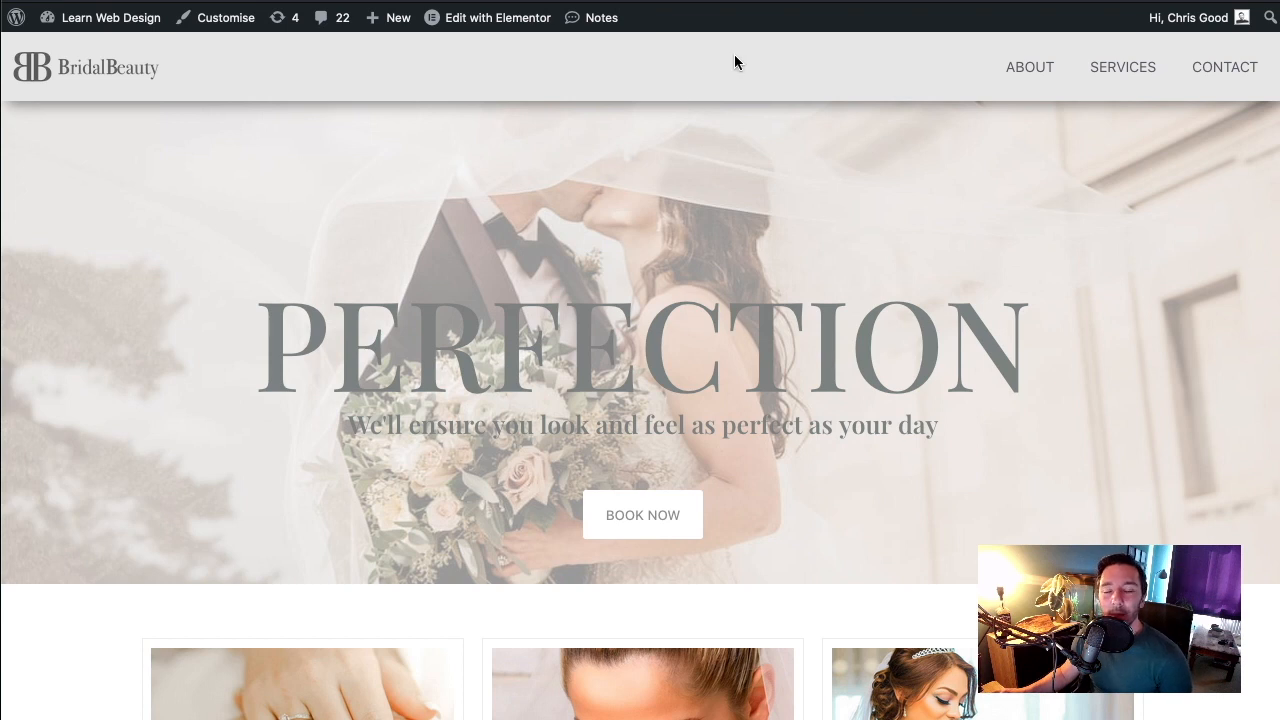
mouse_move(506, 29)
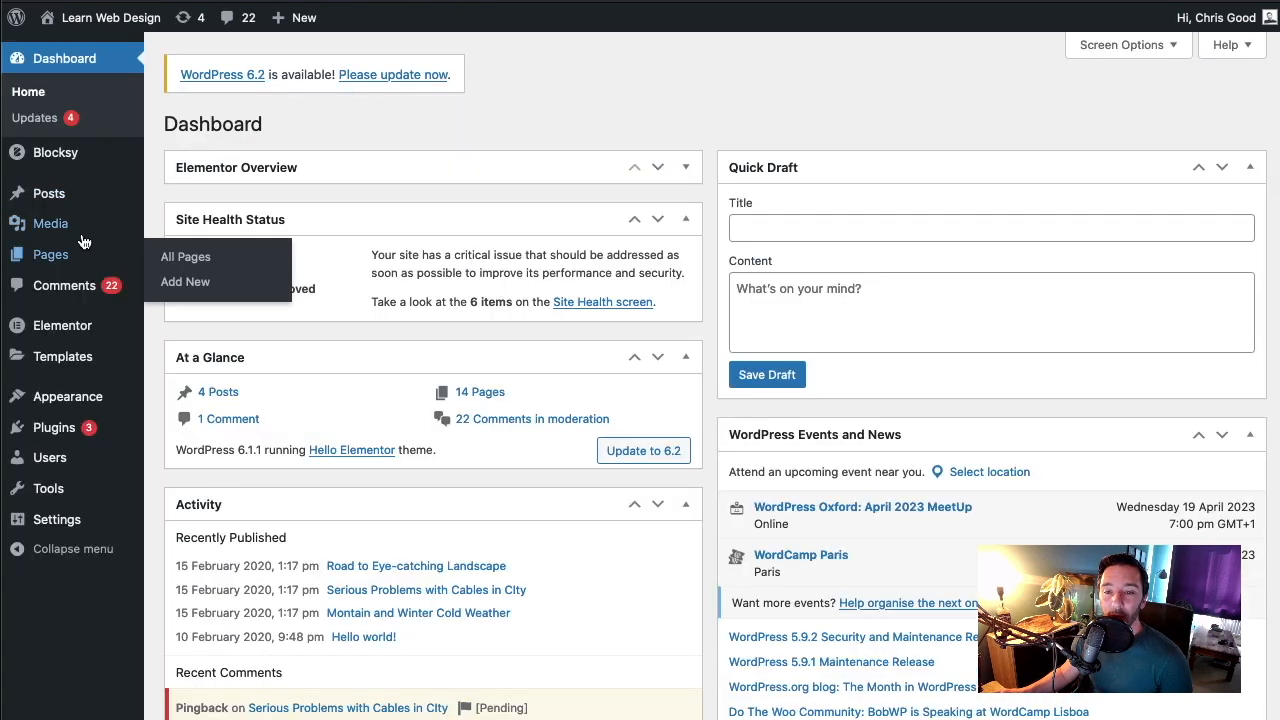
mouse_move(72, 361)
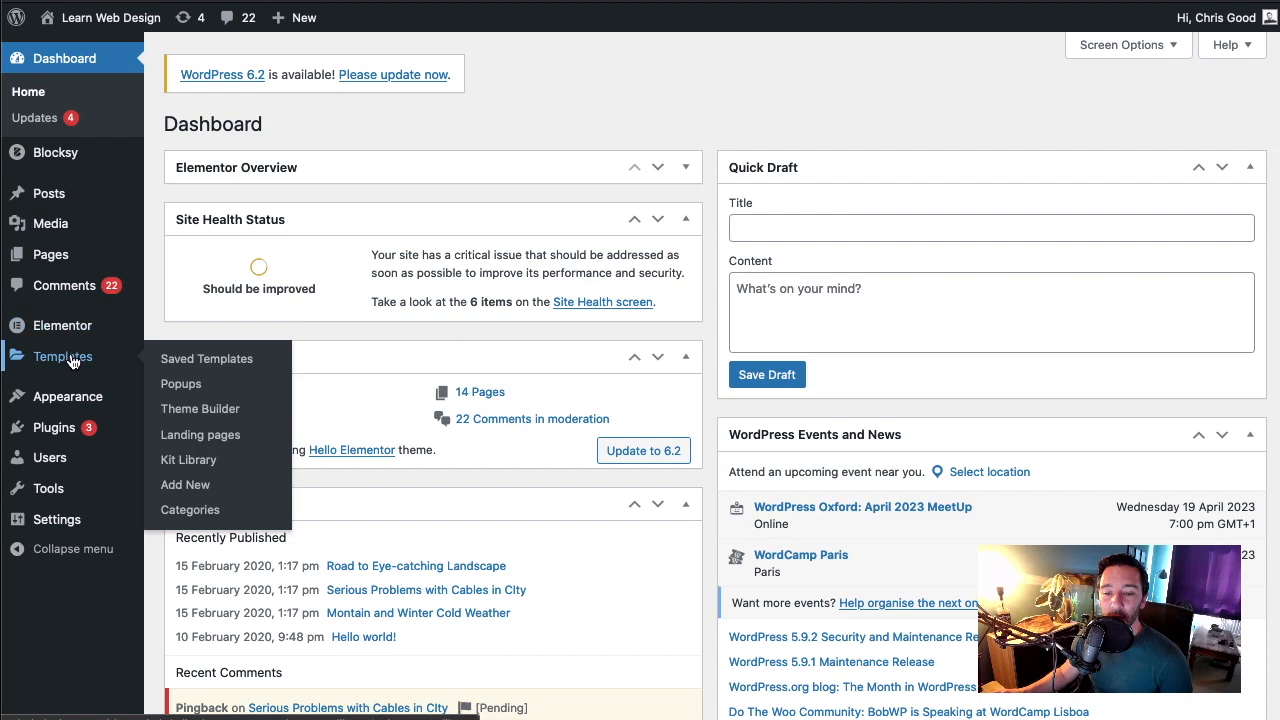
left_click(209, 418)
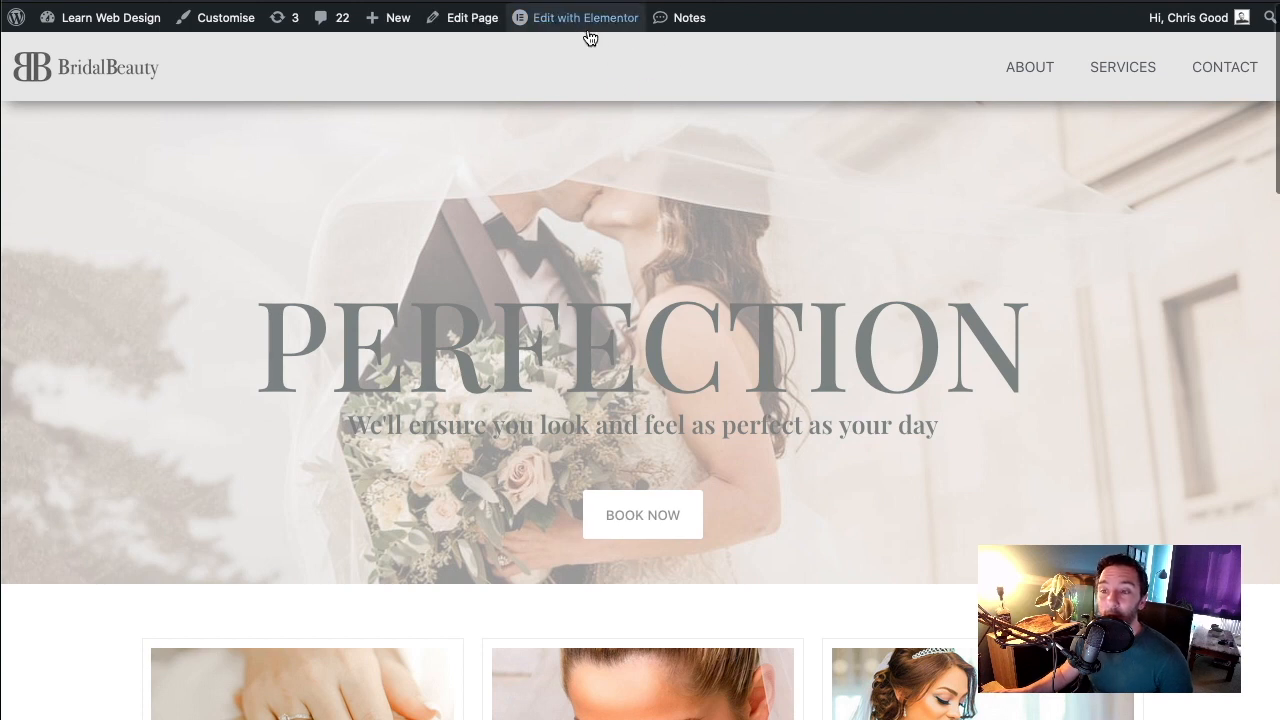
Open the header template for Elementor editing from the live homepage and bring up its section's advanced settings
mouse_move(569, 31)
left_click(581, 65)
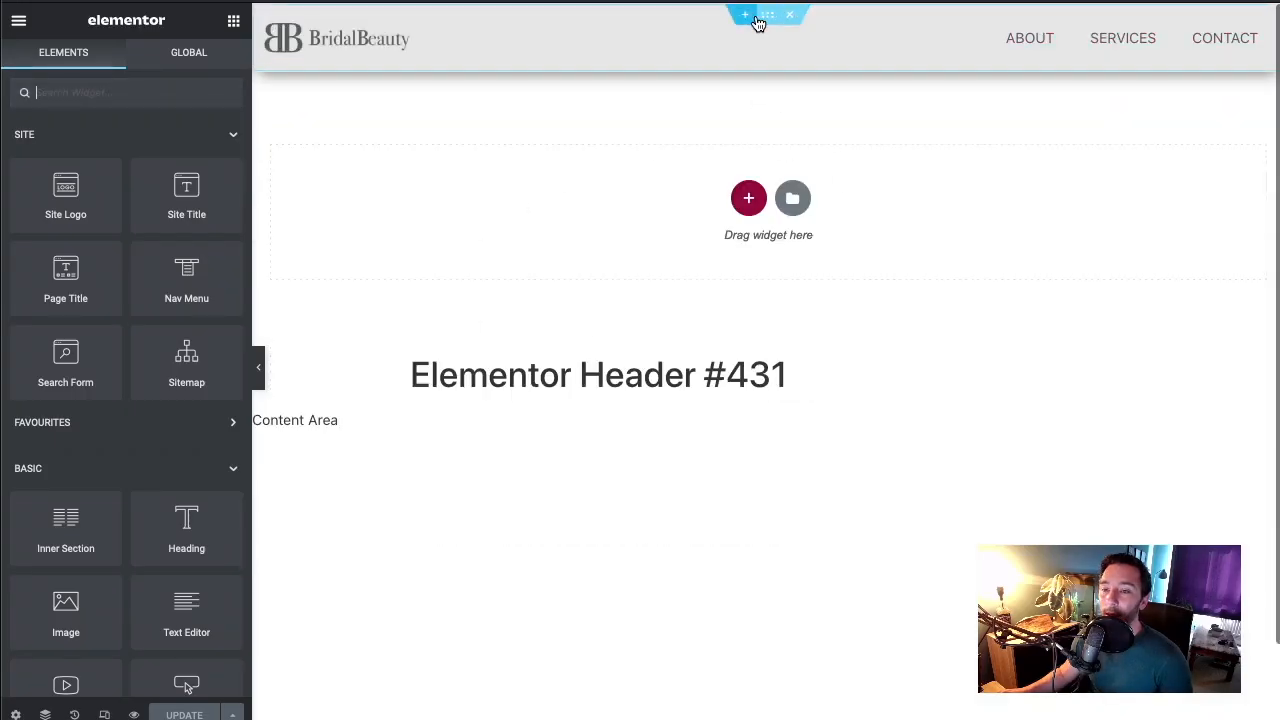
left_click(767, 20)
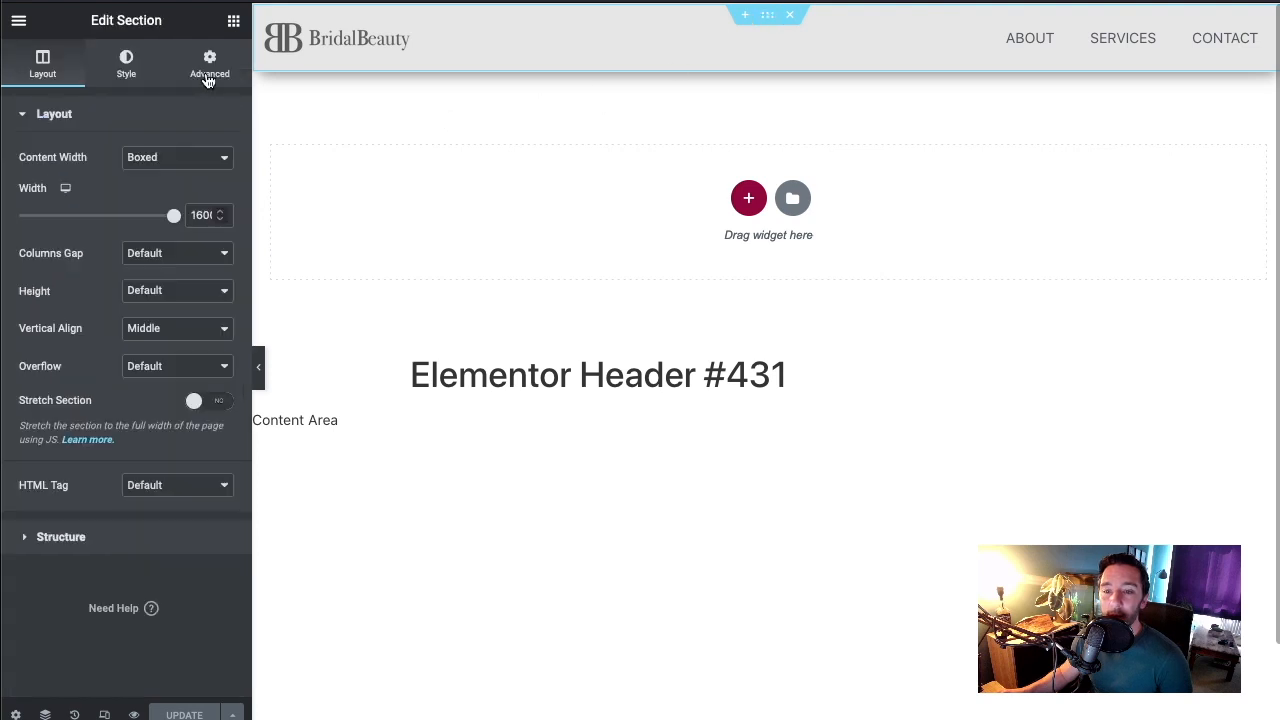
left_click(209, 64)
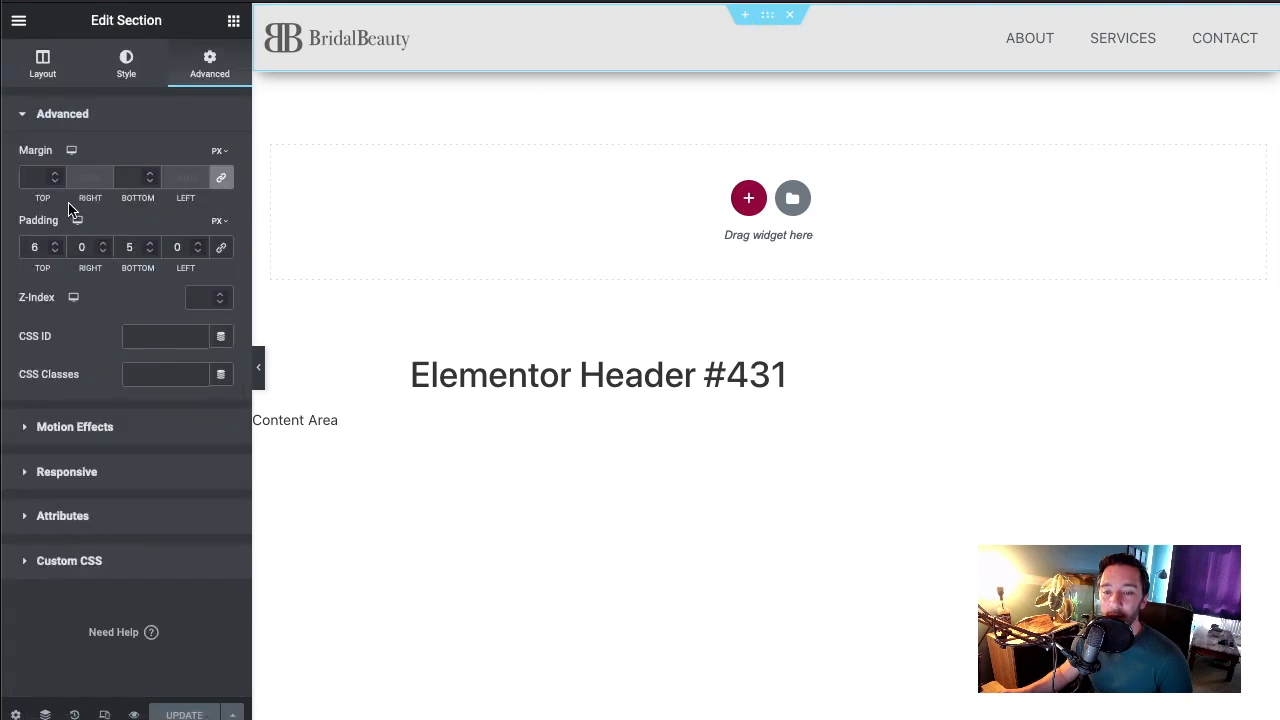
Set the header section's top and bottom padding to 13 px each and update the template
left_click(147, 244)
left_click(147, 244)
left_click(147, 244)
left_click(147, 244)
left_click(147, 244)
left_click(147, 244)
left_click(147, 244)
left_click(147, 244)
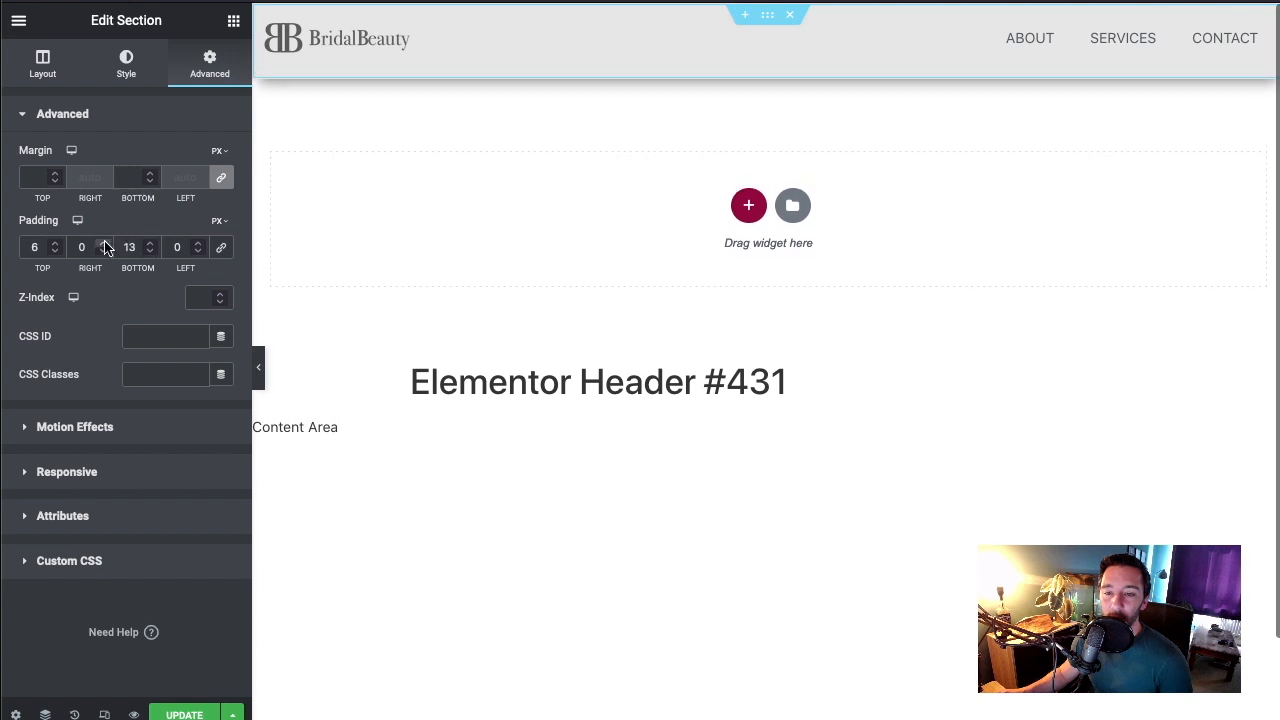
left_click(56, 243)
left_click(56, 243)
left_click(56, 243)
left_click(56, 243)
left_click(55, 244)
left_click(55, 244)
left_click(55, 244)
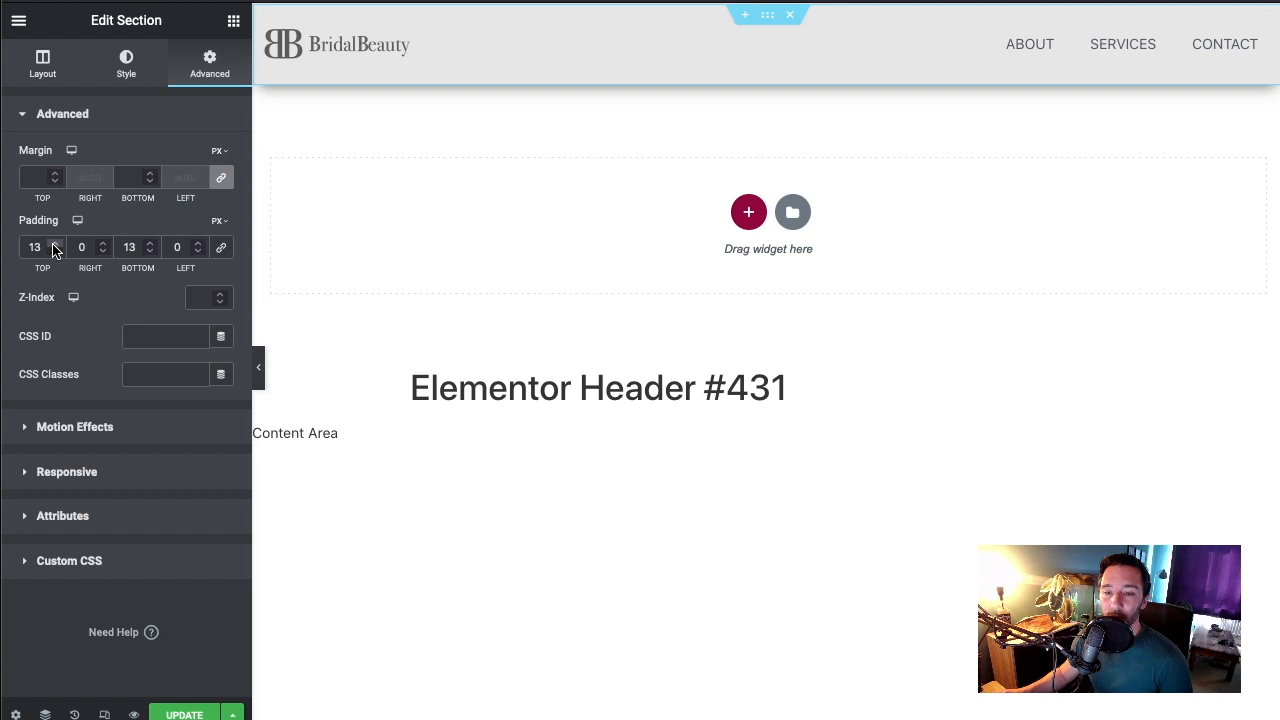
left_click(185, 714)
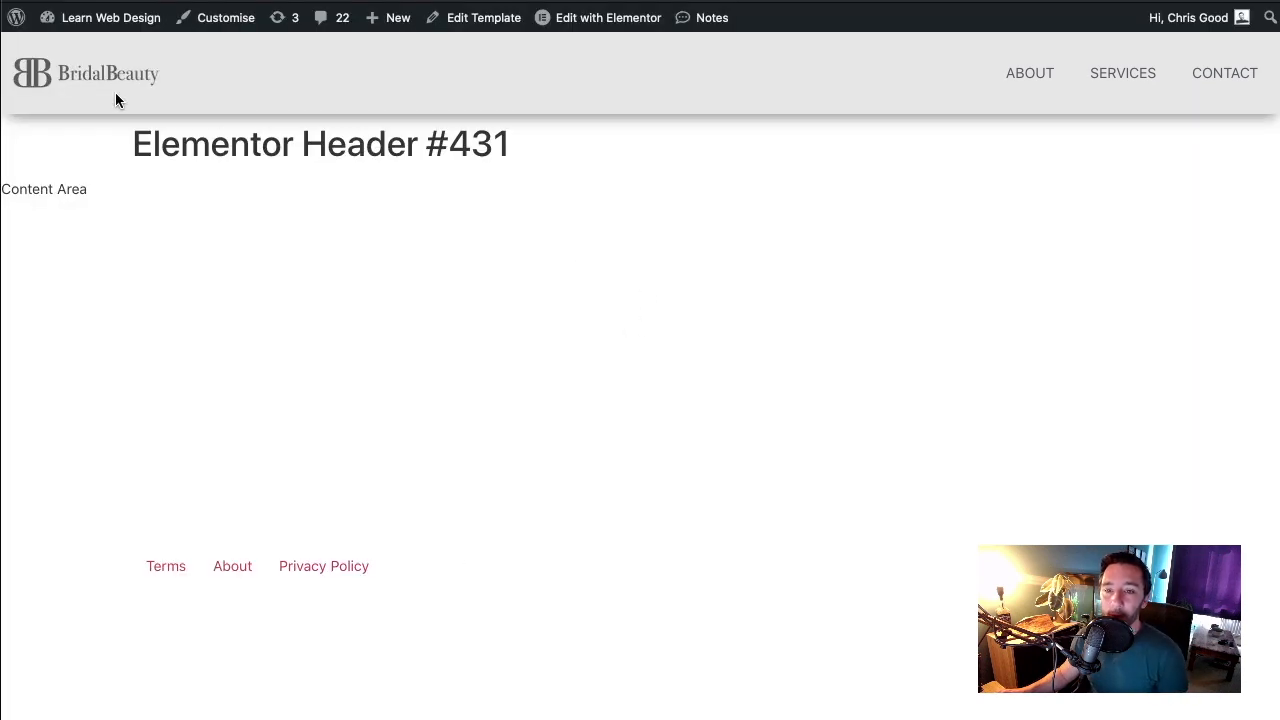
Open the live homepage and check the taller header while the page scrolls
left_click(115, 93)
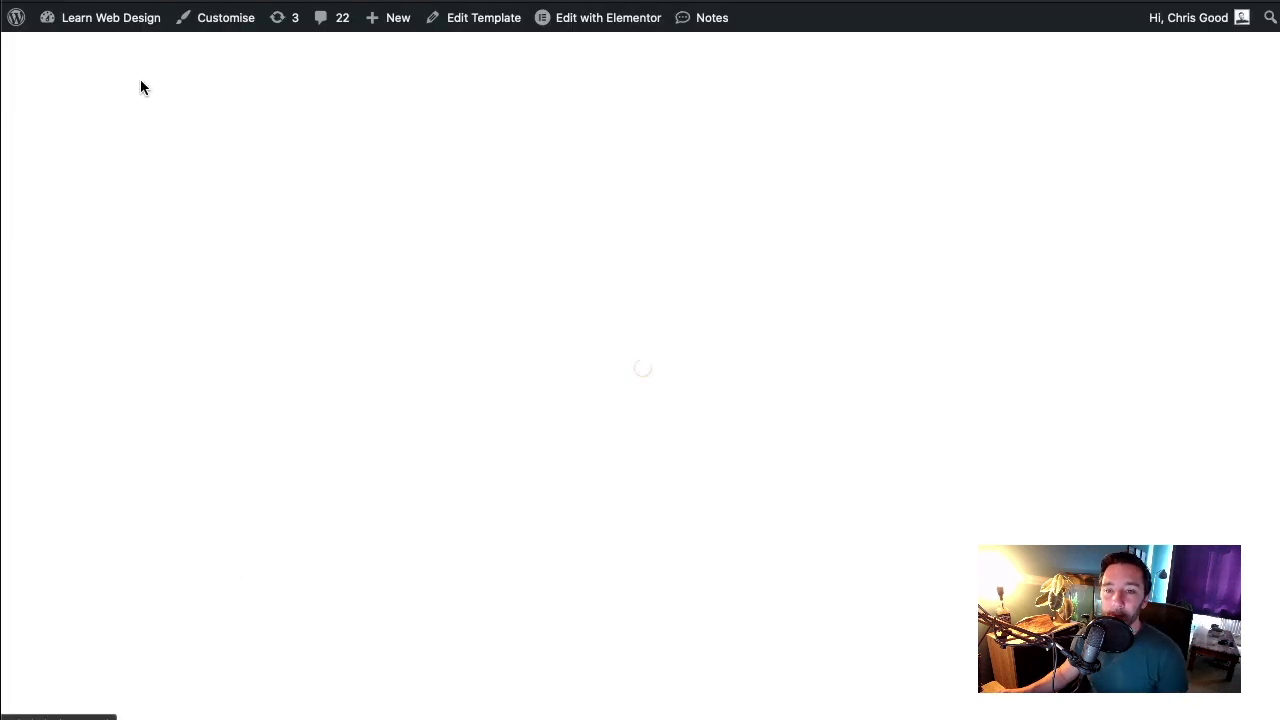
scroll(679, 228, "down", 10)
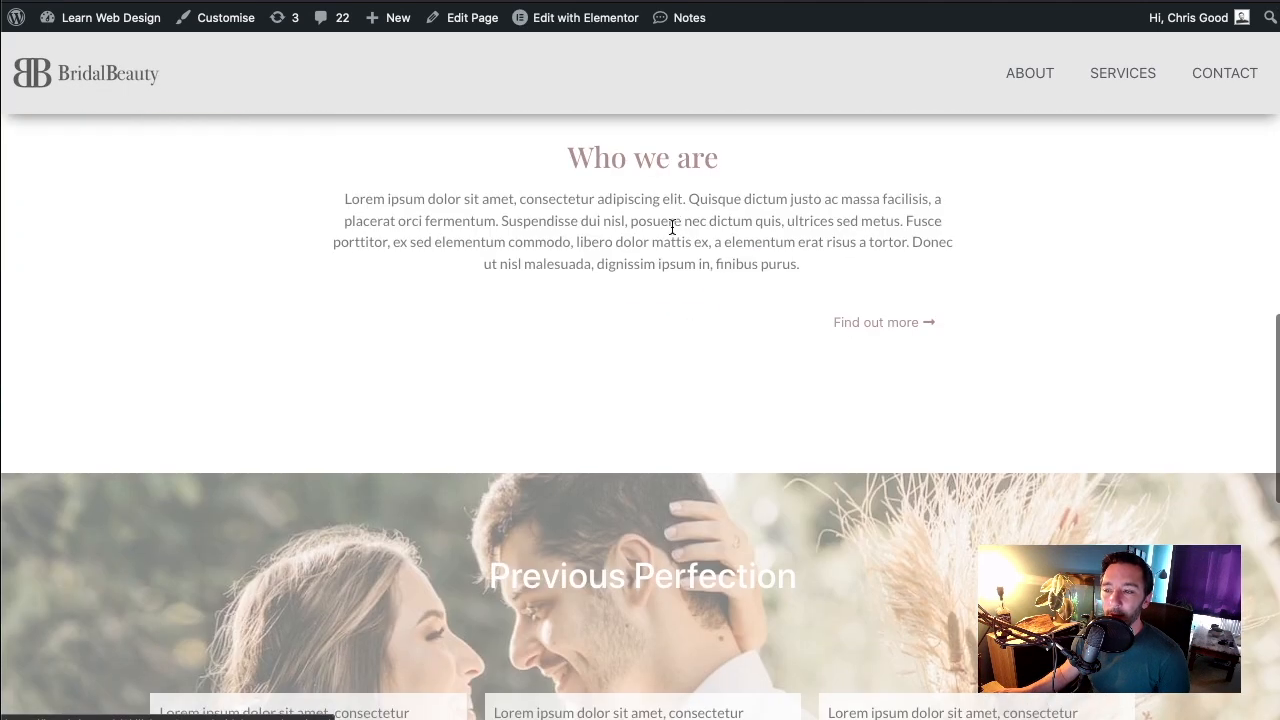
scroll(676, 216, "up", 10)
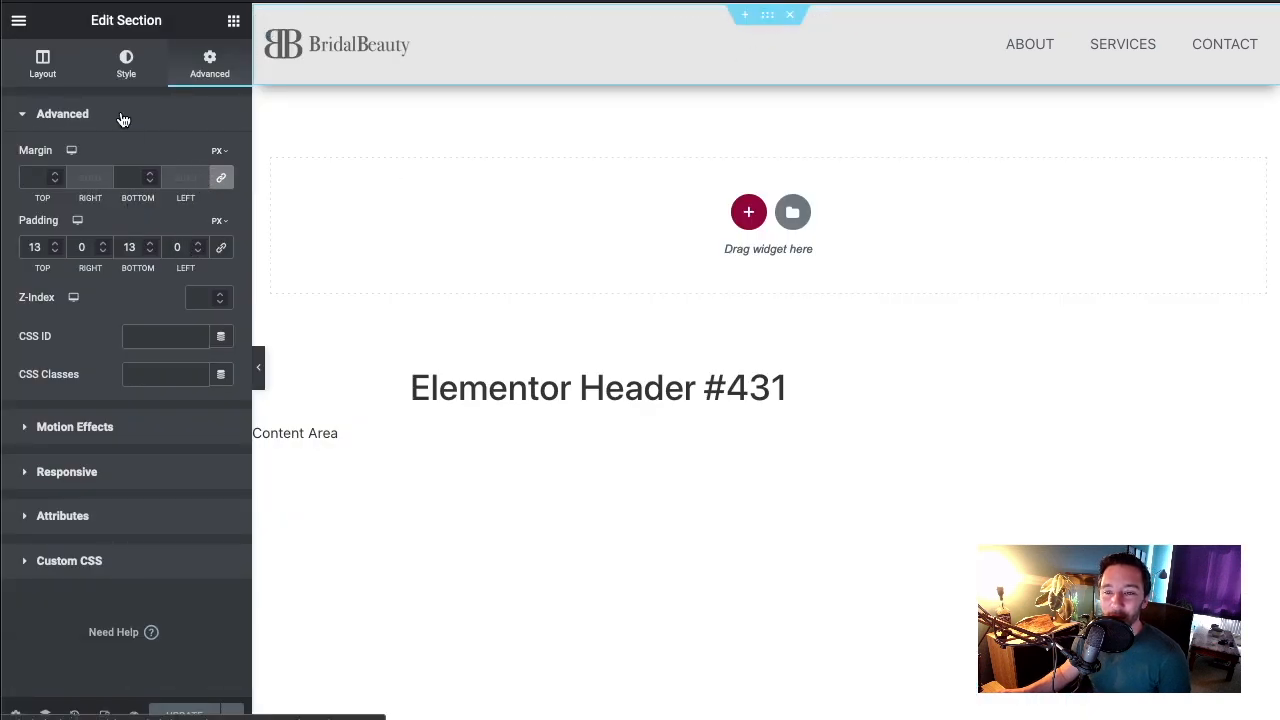
Give the header section a radial gradient background with #565656 as the second colour
left_click(126, 63)
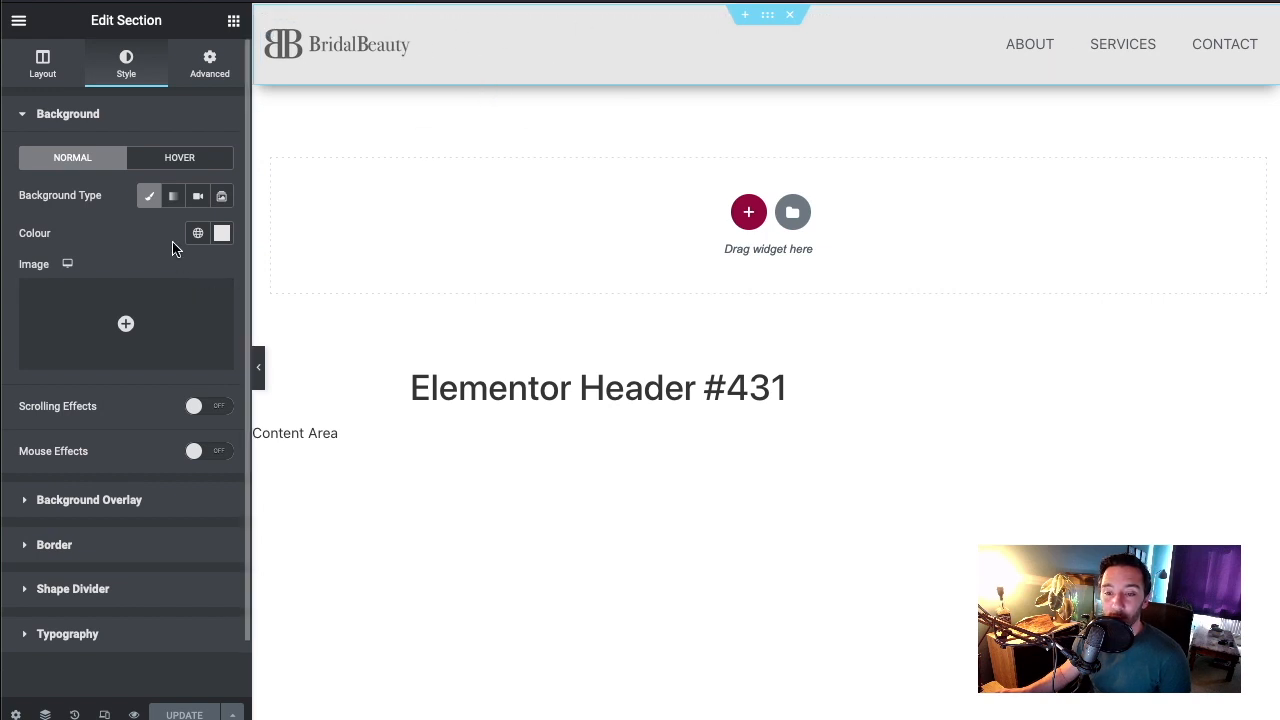
left_click(173, 196)
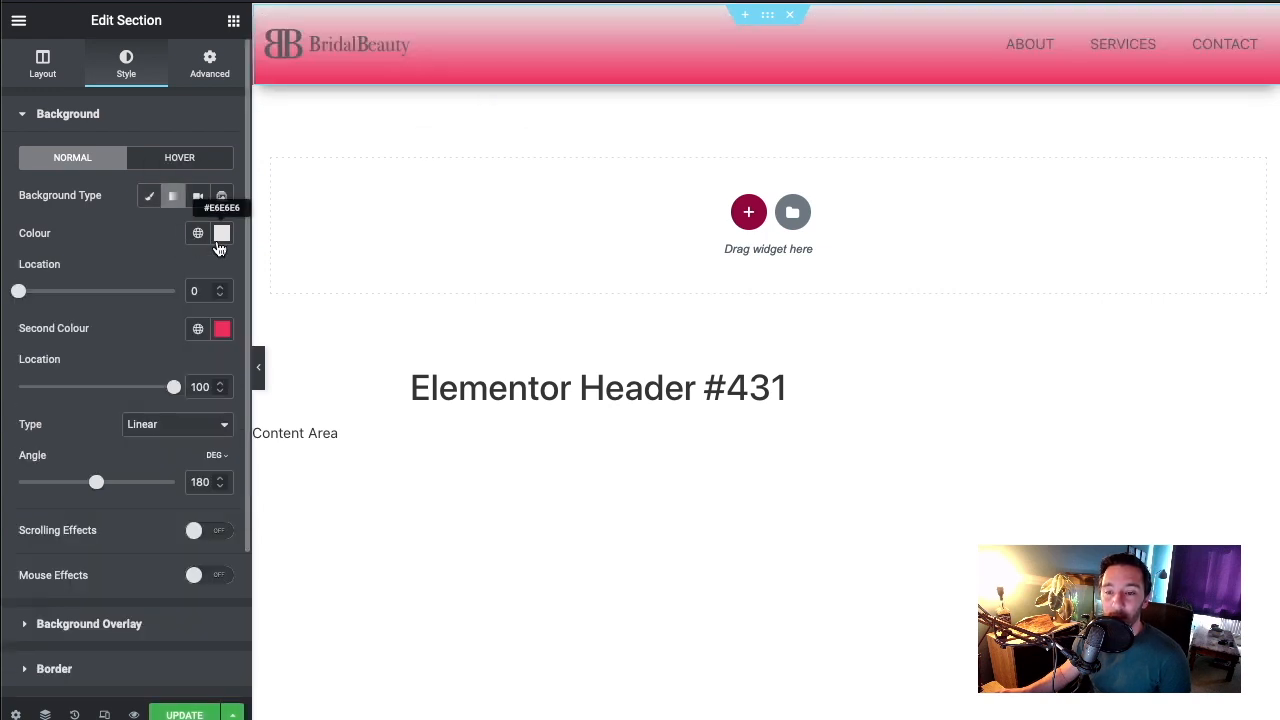
left_click(222, 332)
left_click(148, 486)
left_click(132, 322)
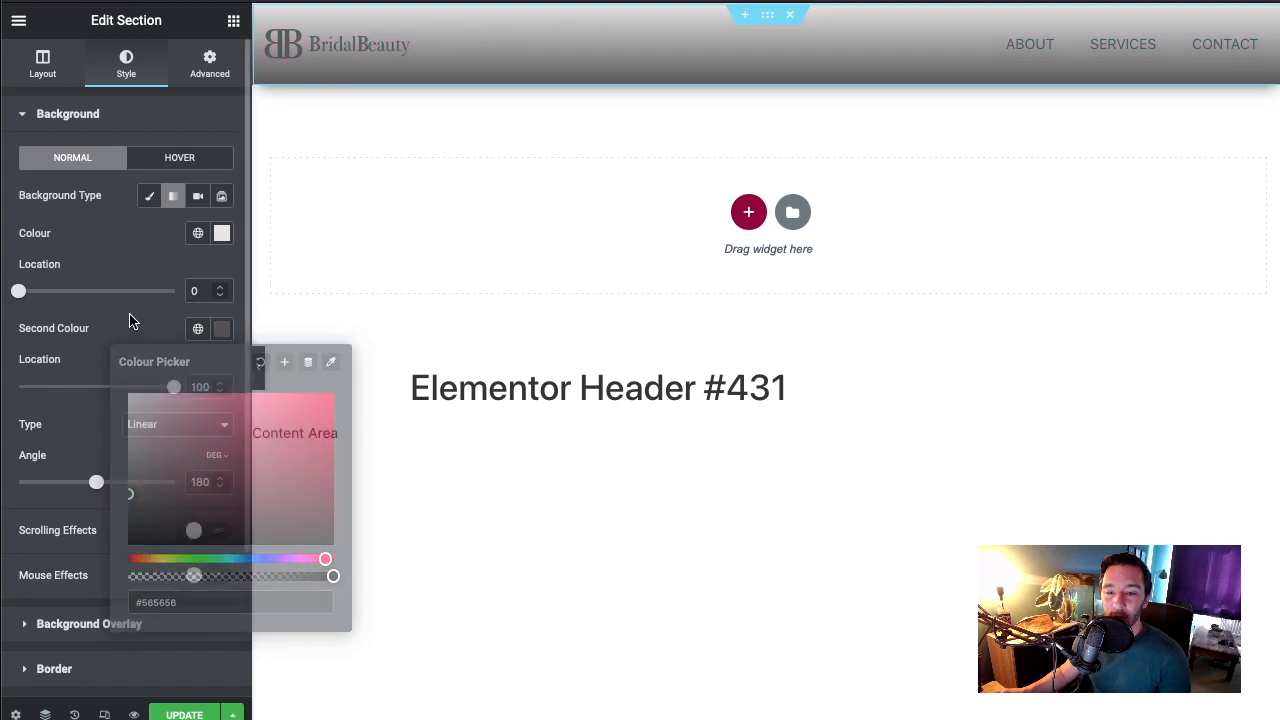
left_click(170, 425)
left_click(156, 440)
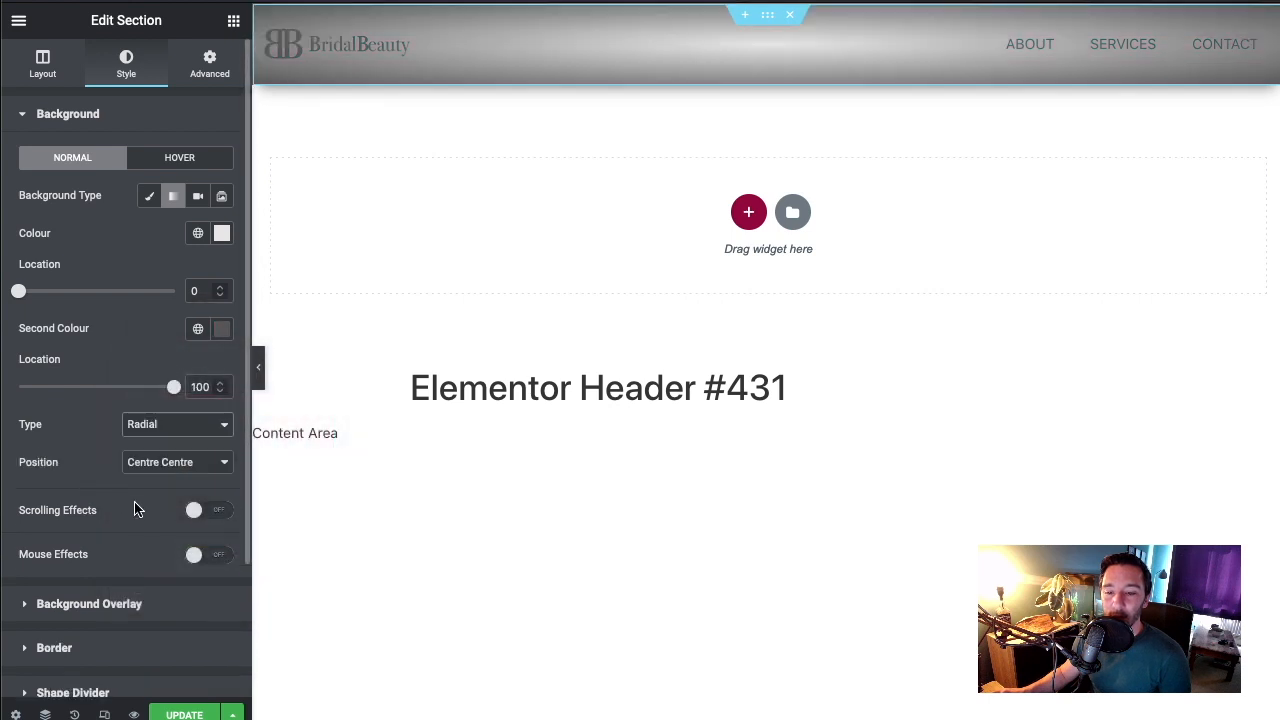
Update the header with a light grey second gradient colour and the first colour's location at 64
left_click(222, 329)
left_click_drag(149, 442, 123, 431)
left_click(94, 309)
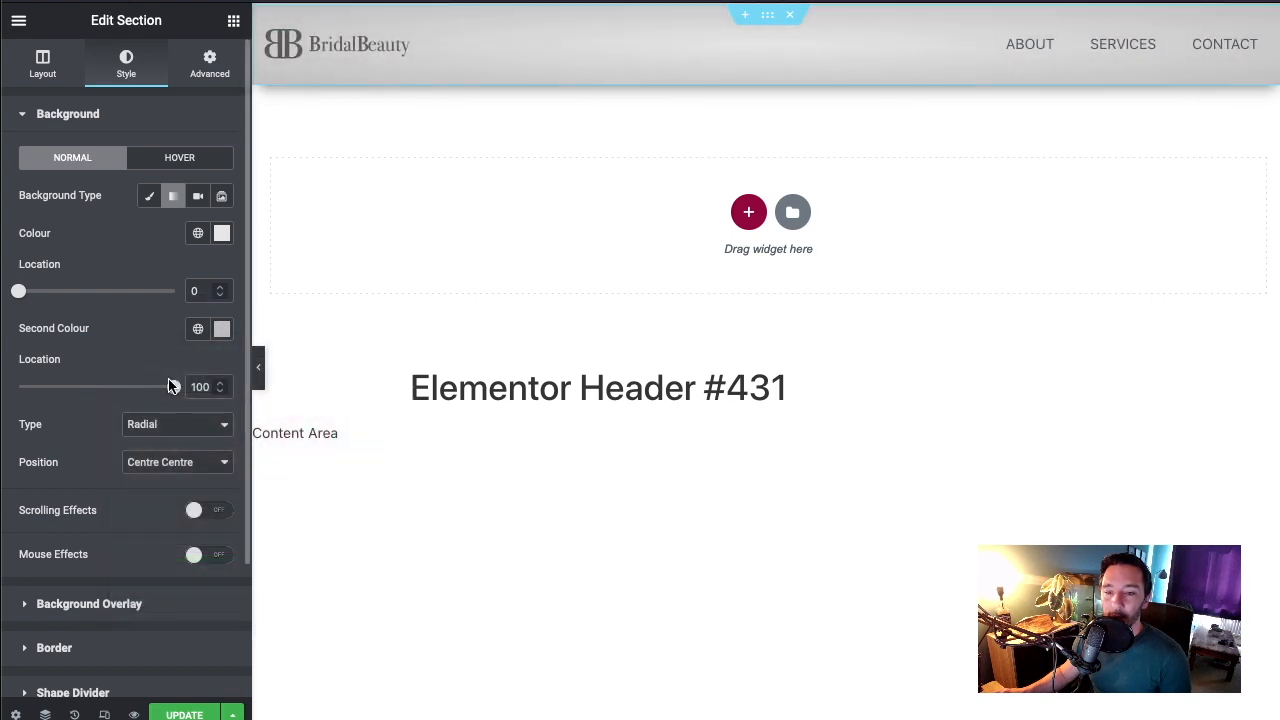
mouse_move(174, 393)
left_mouse_down()
mouse_move(96, 409)
mouse_move(174, 408)
left_mouse_up()
left_click_drag(17, 291, 123, 304)
left_click(222, 233)
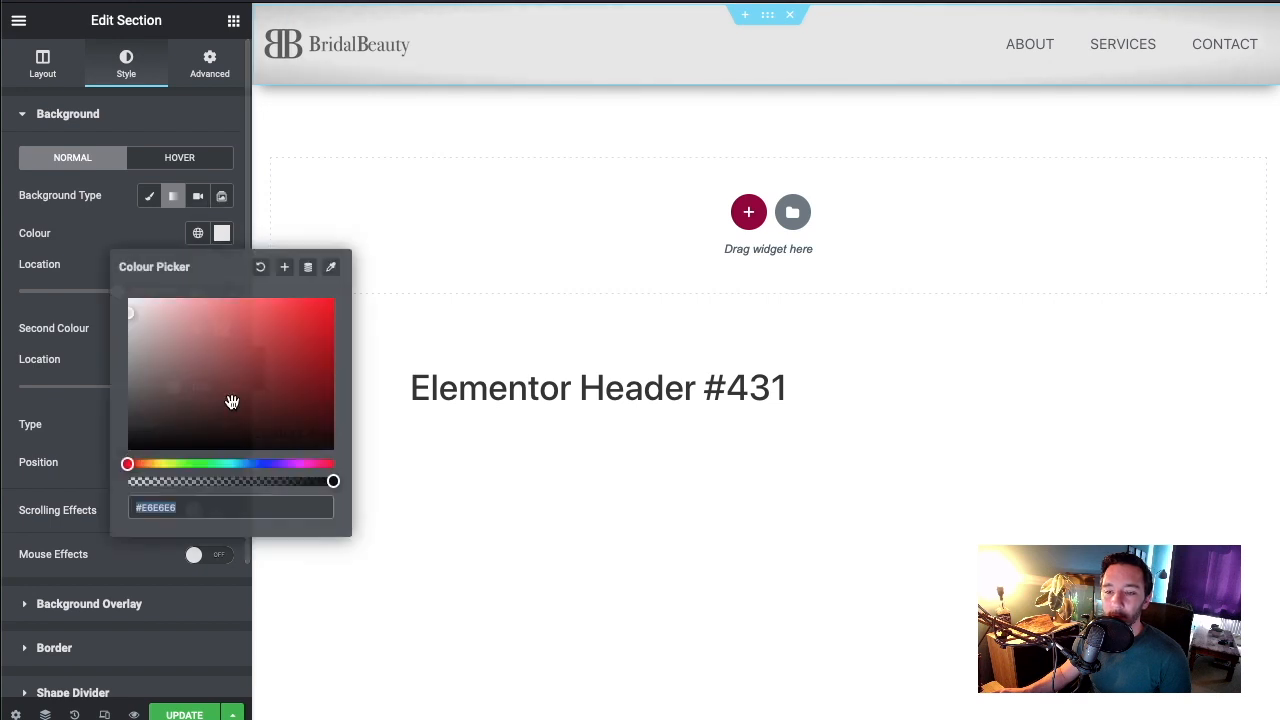
left_click(115, 229)
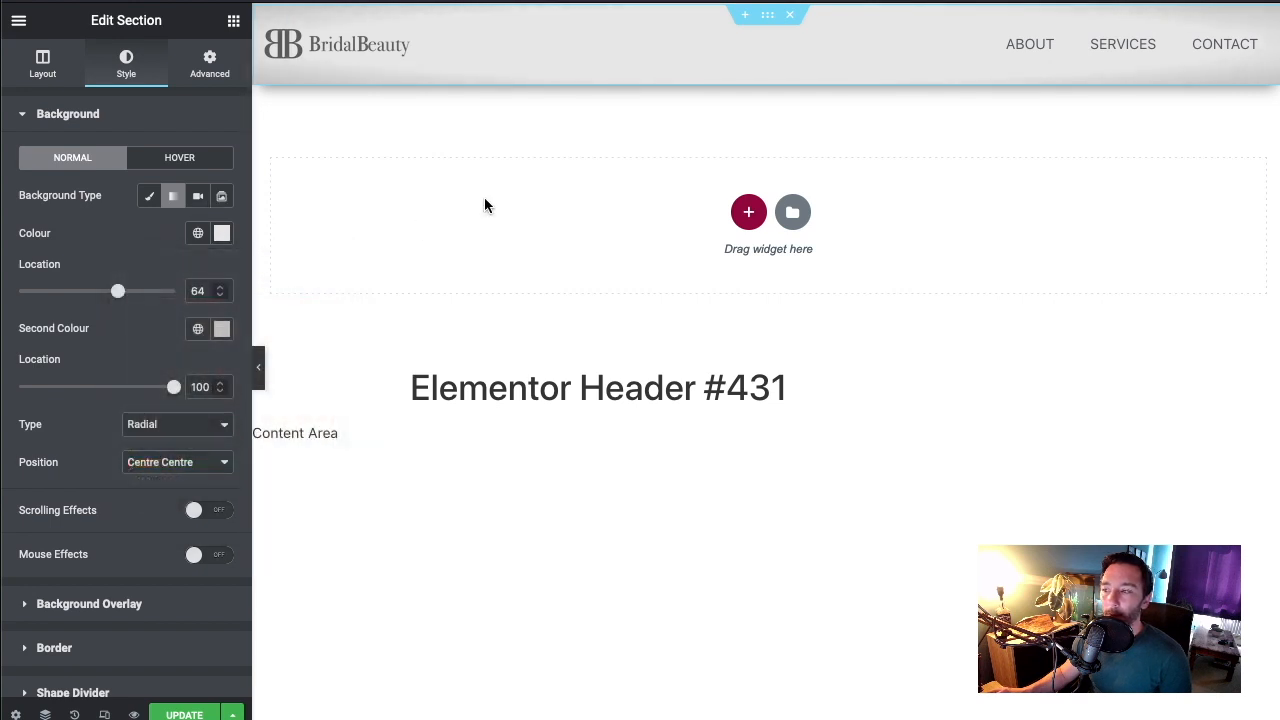
left_click(185, 713)
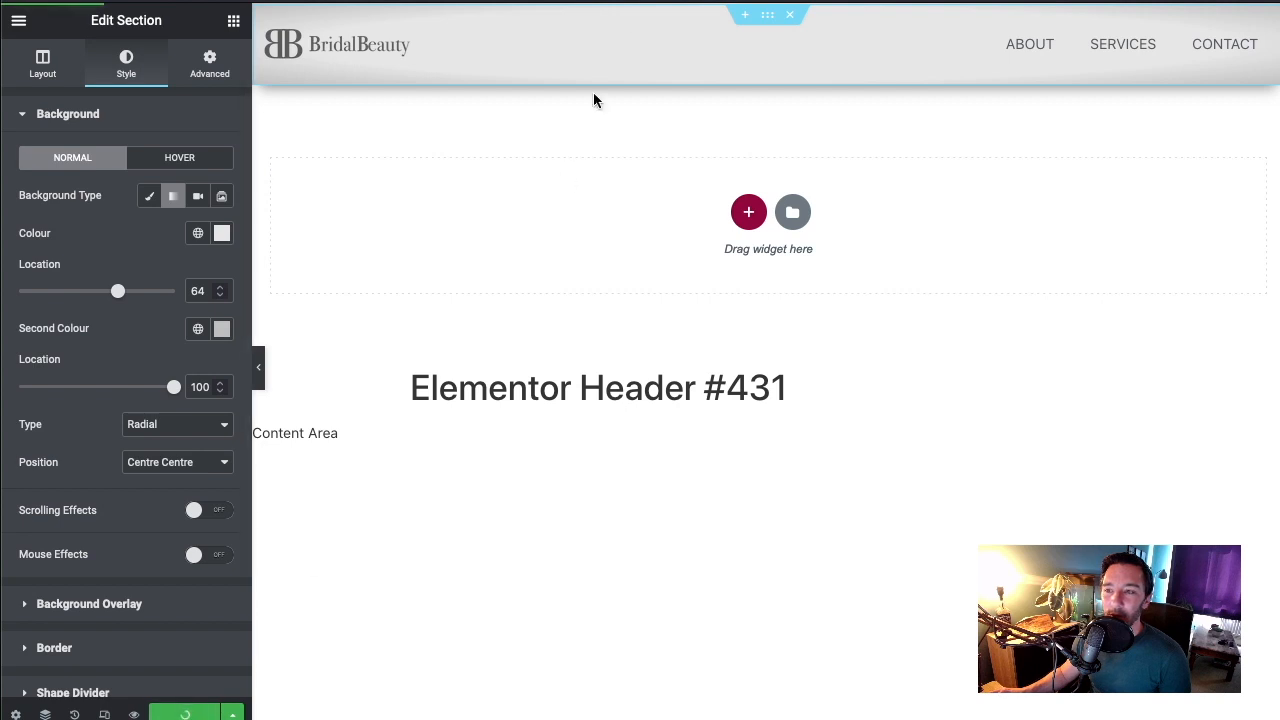